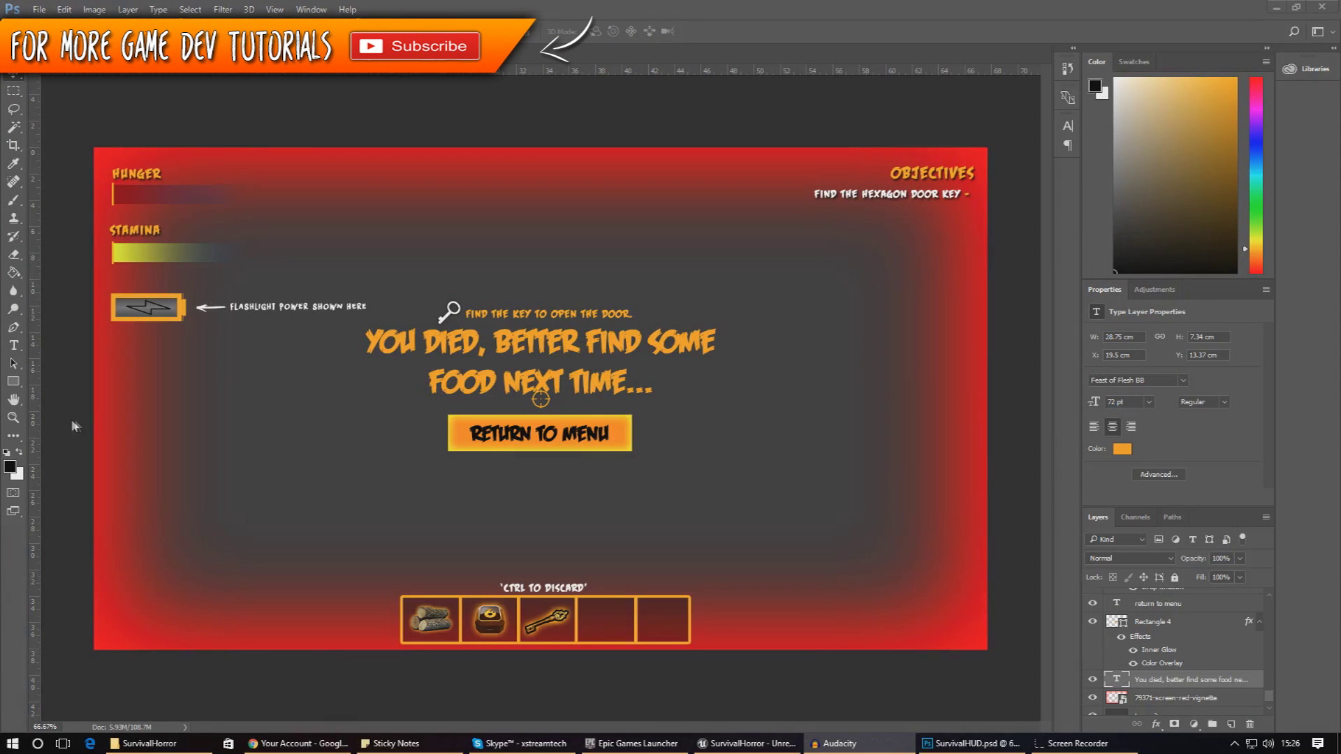
pyautogui.moveTo(669, 346)
pyautogui.mouseDown()
pyautogui.moveTo(702, 353)
pyautogui.moveTo(682, 362)
pyautogui.mouseUp()
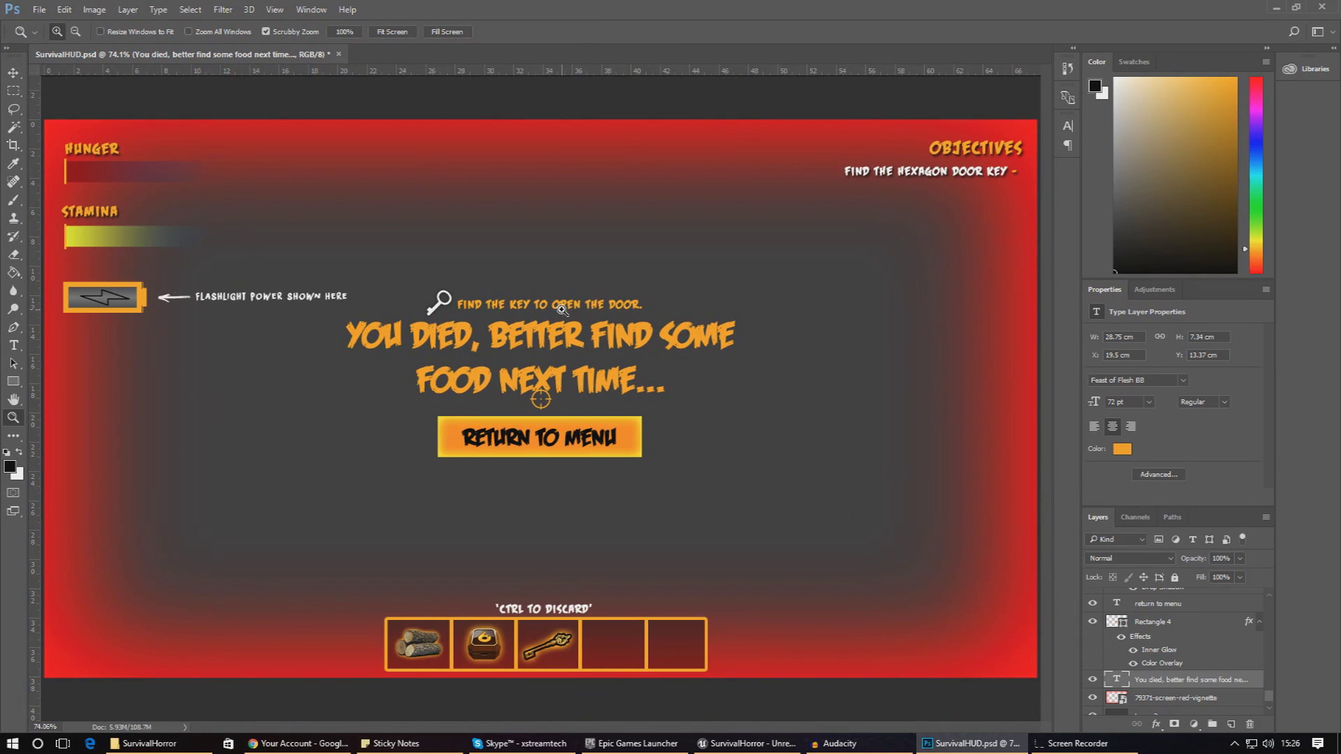
pyautogui.click(646, 329)
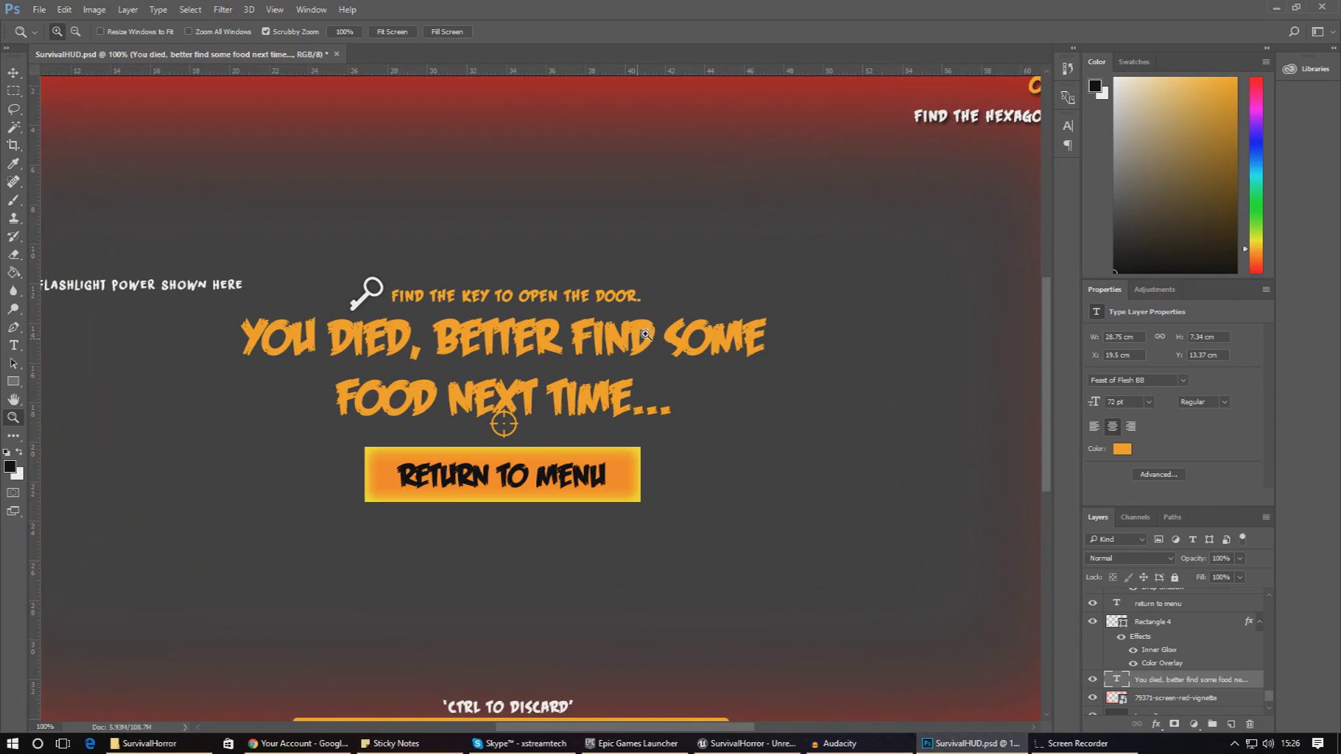
pyautogui.rightClick(566, 417)
pyautogui.click(582, 429)
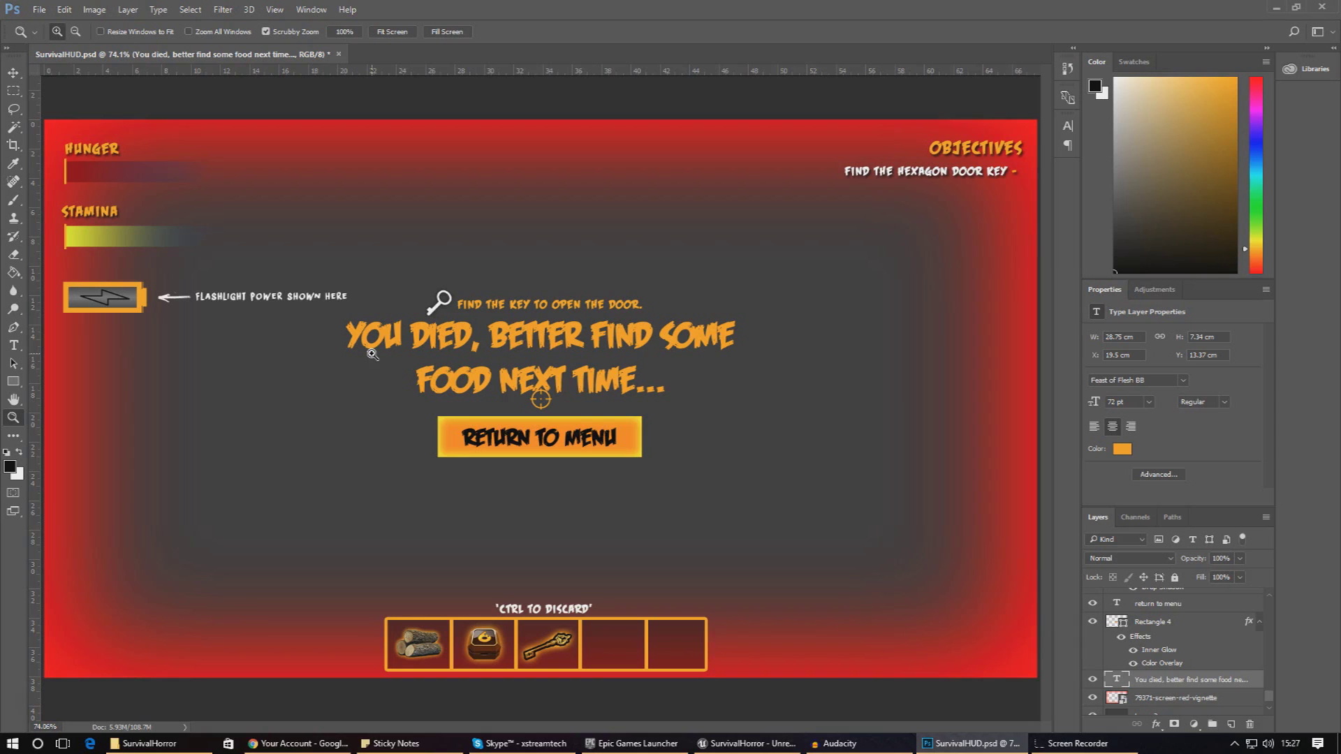
# Step: Create a new 1920 x 1080 pixel document at 72 pixels/inch with RGB color and white background contents
pyautogui.click(40, 10)
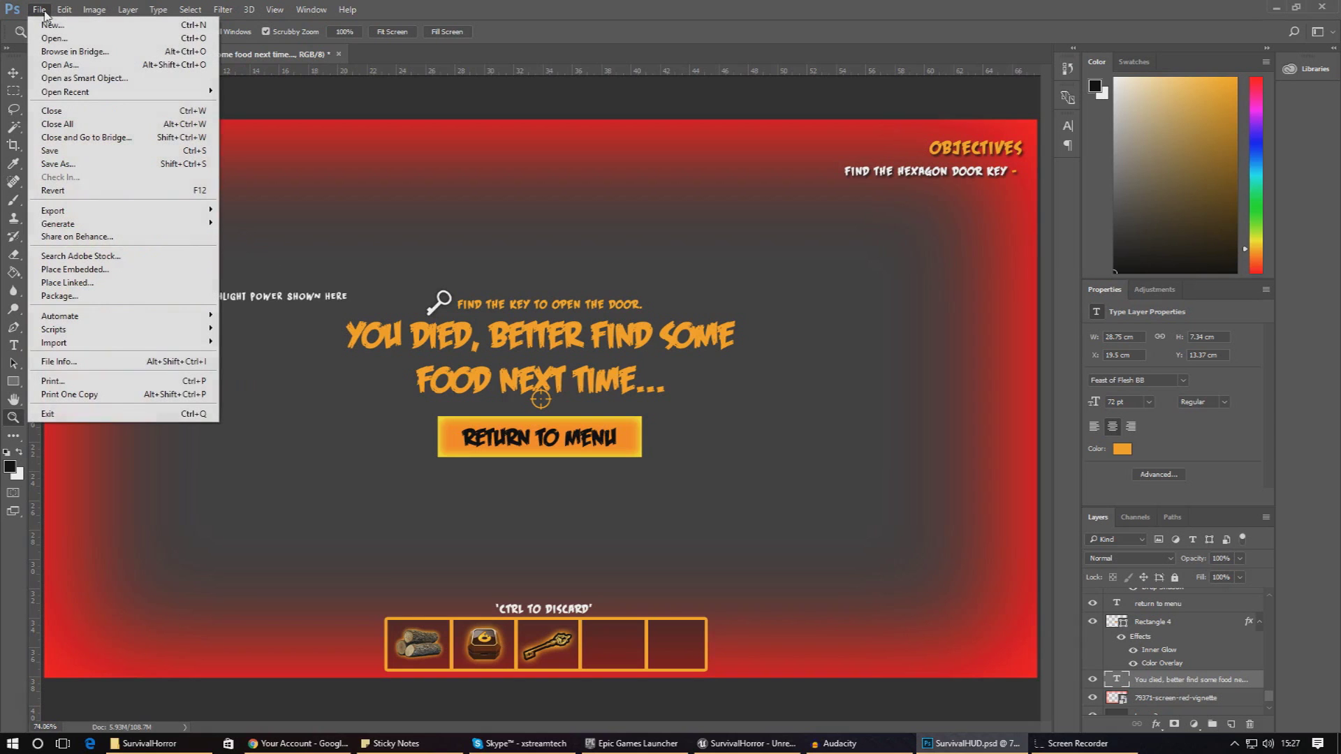
pyautogui.click(43, 11)
pyautogui.click(42, 10)
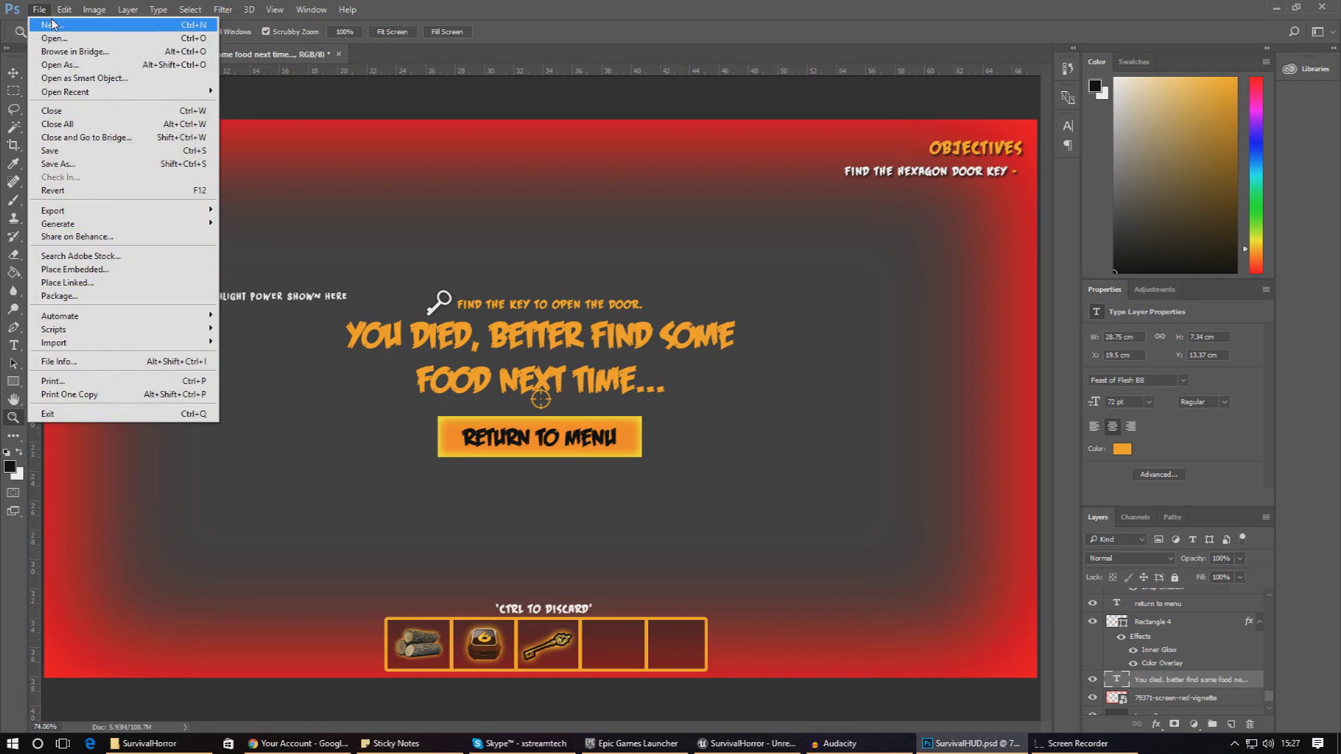
pyautogui.click(52, 26)
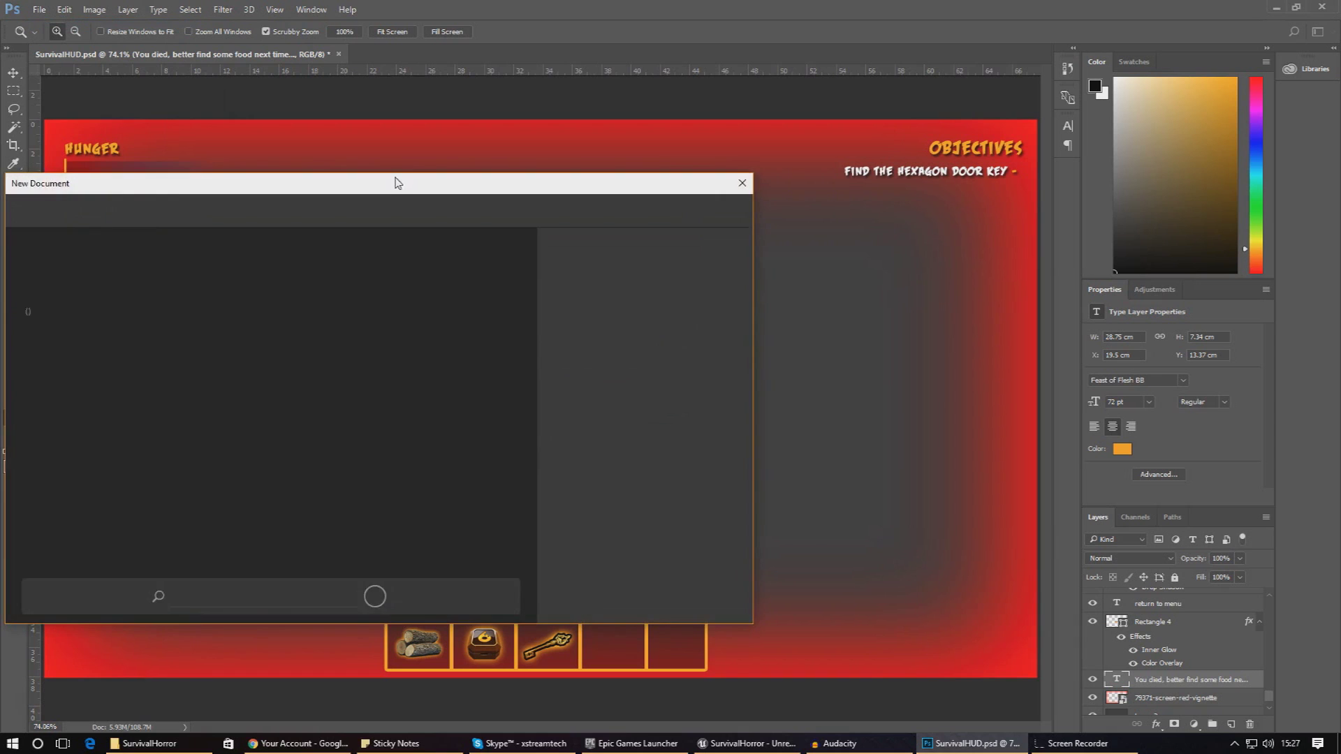
pyautogui.moveTo(385, 190); pyautogui.dragTo(533, 156)
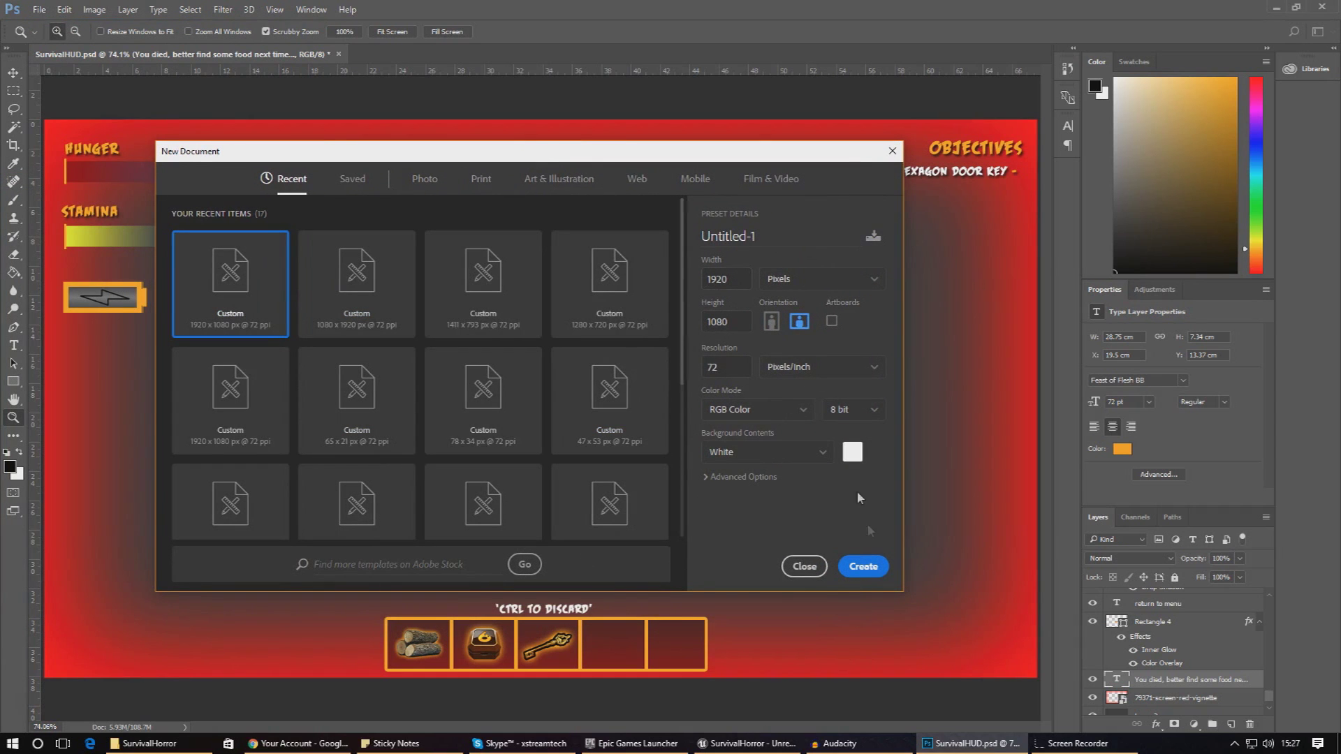
pyautogui.click(863, 566)
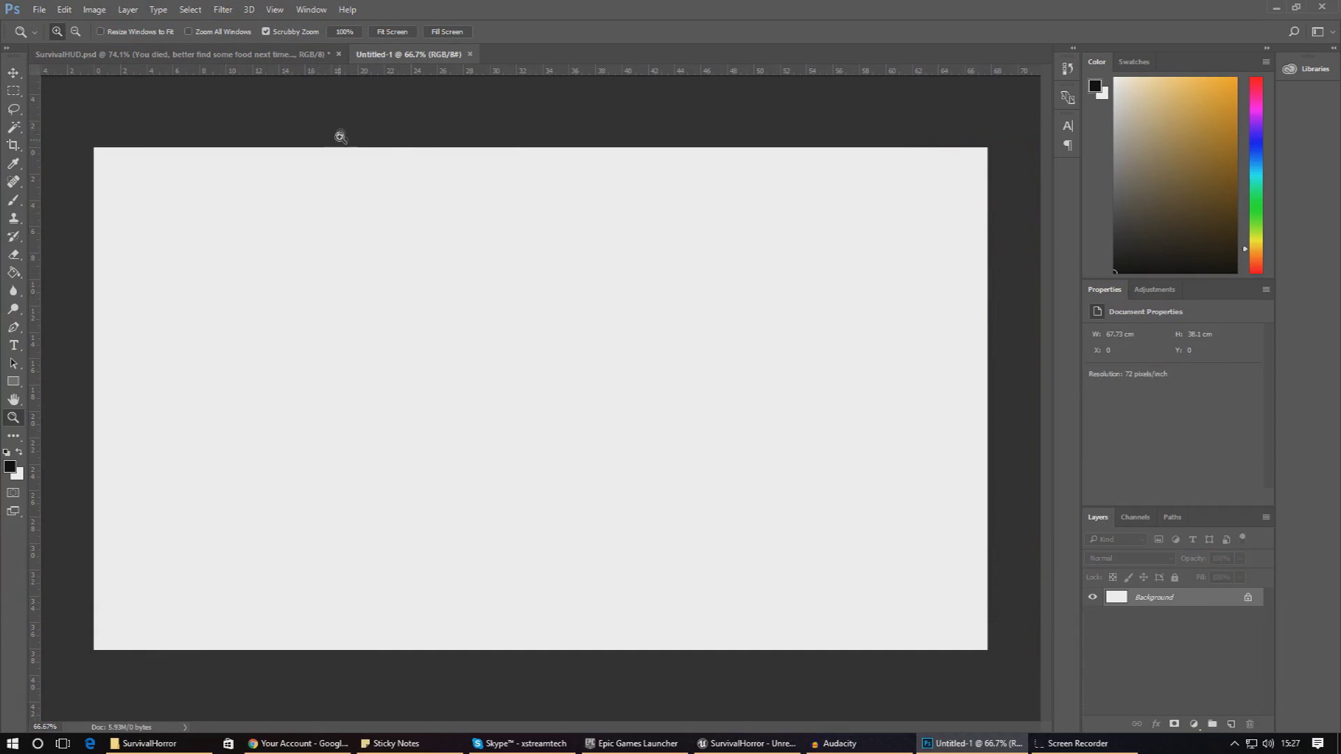
# Step: Float the SurvivalHUD.psd window and copy its 79371-screen-red-vignette layer into the new Untitled-1 document
pyautogui.click(310, 56)
pyautogui.moveTo(312, 59); pyautogui.dragTo(392, 113)
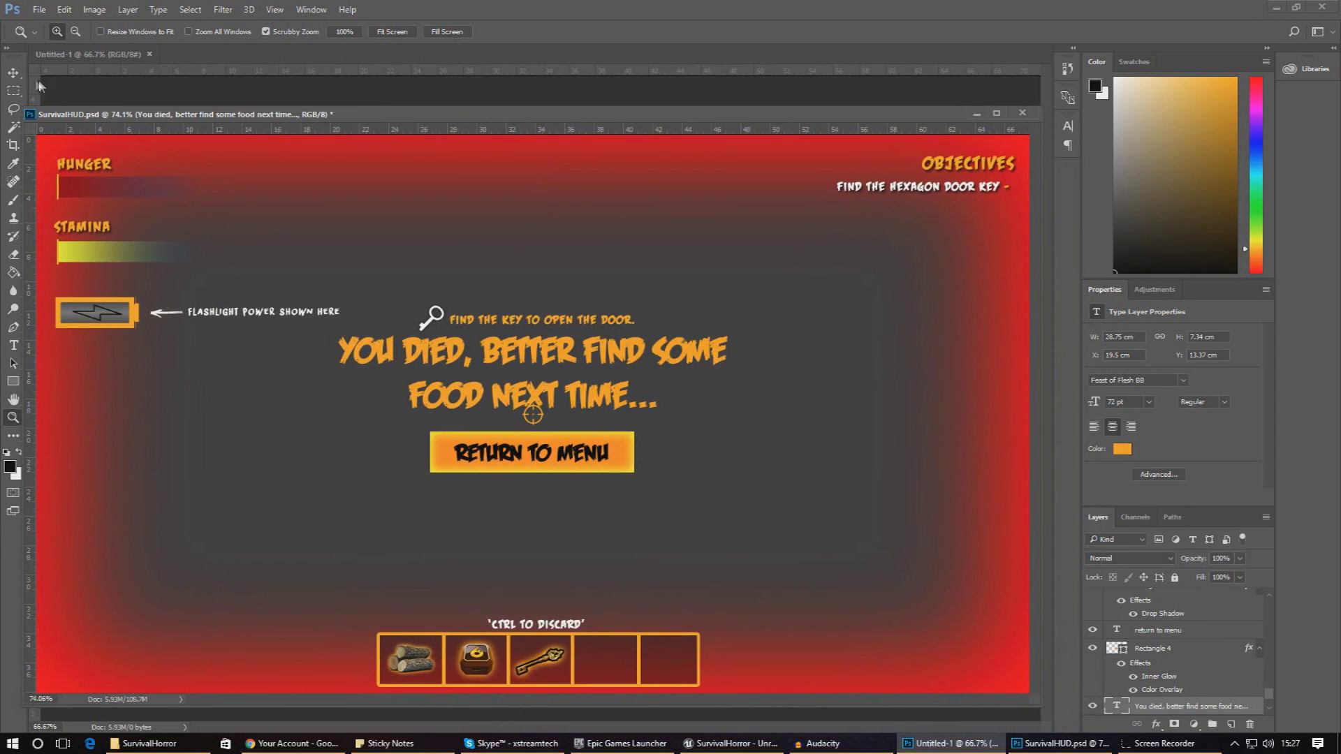
pyautogui.click(17, 74)
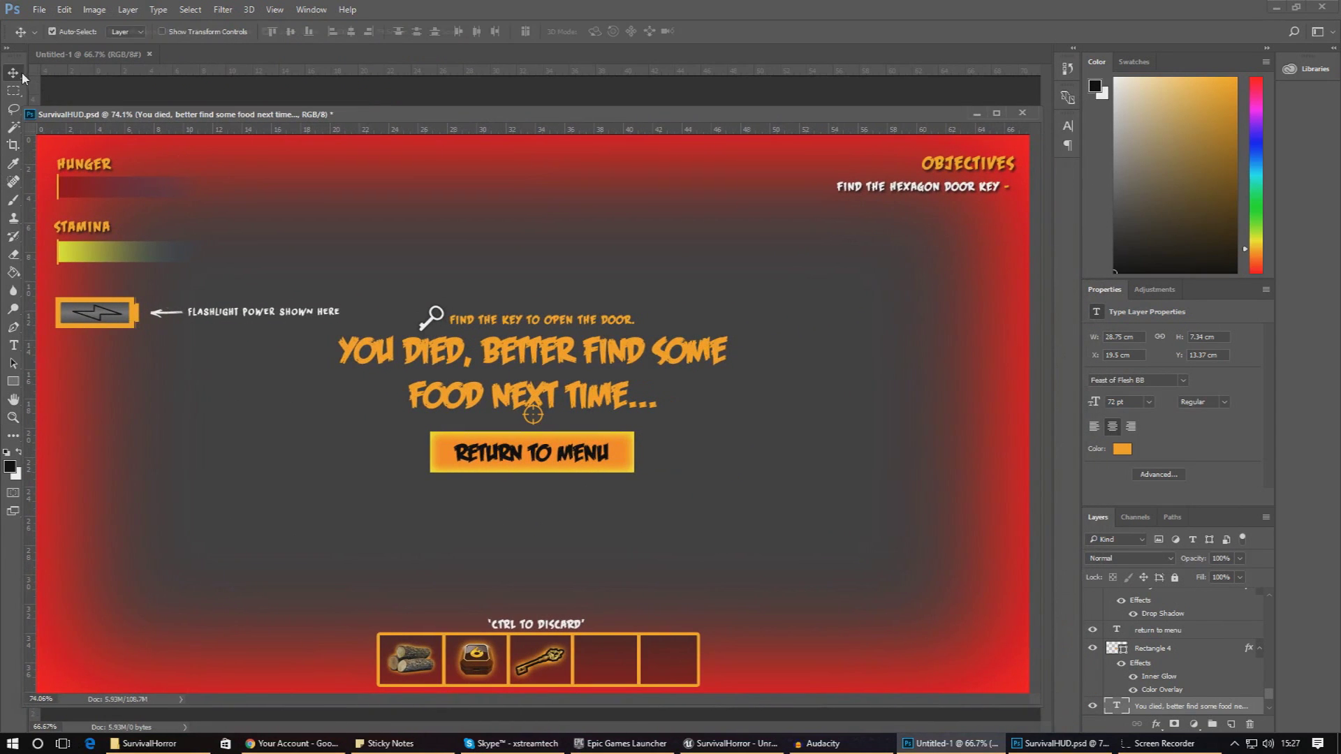
pyautogui.click(418, 173)
pyautogui.scroll(-2, 1162, 663)
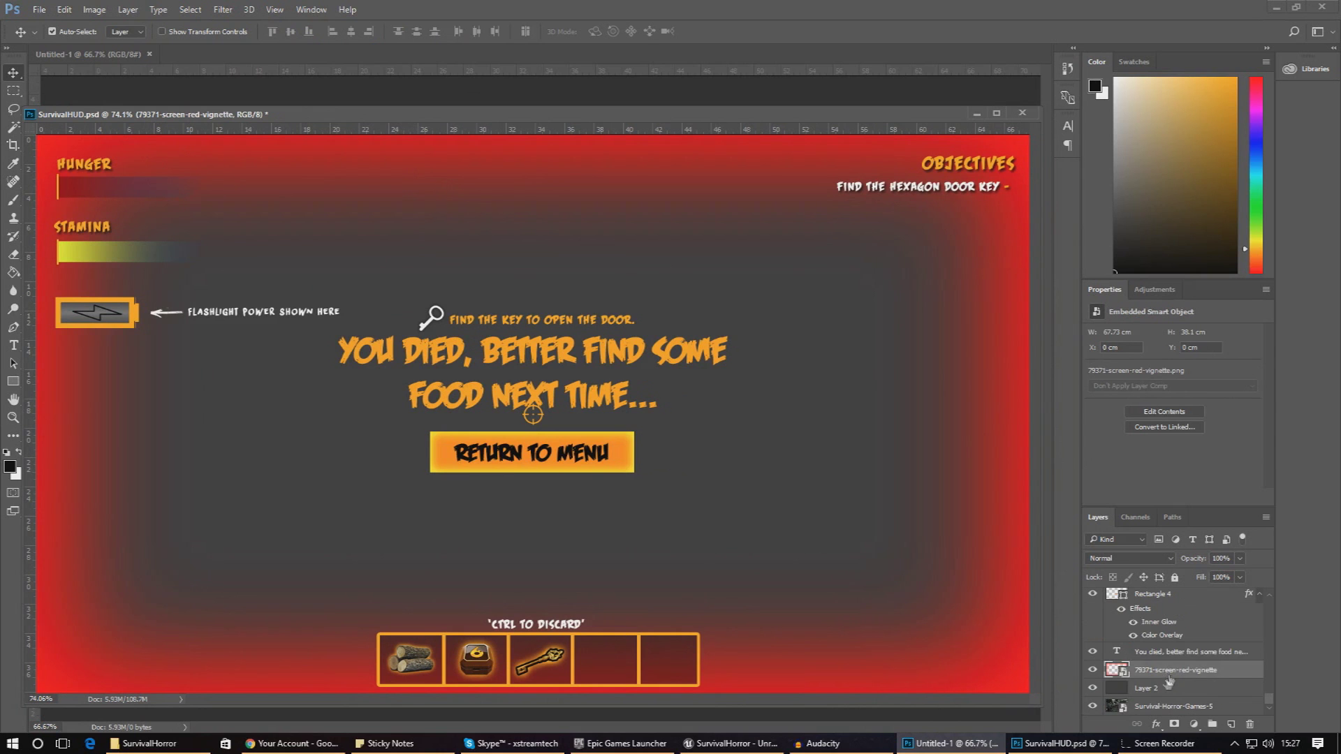
pyautogui.moveTo(1156, 671); pyautogui.dragTo(801, 93)
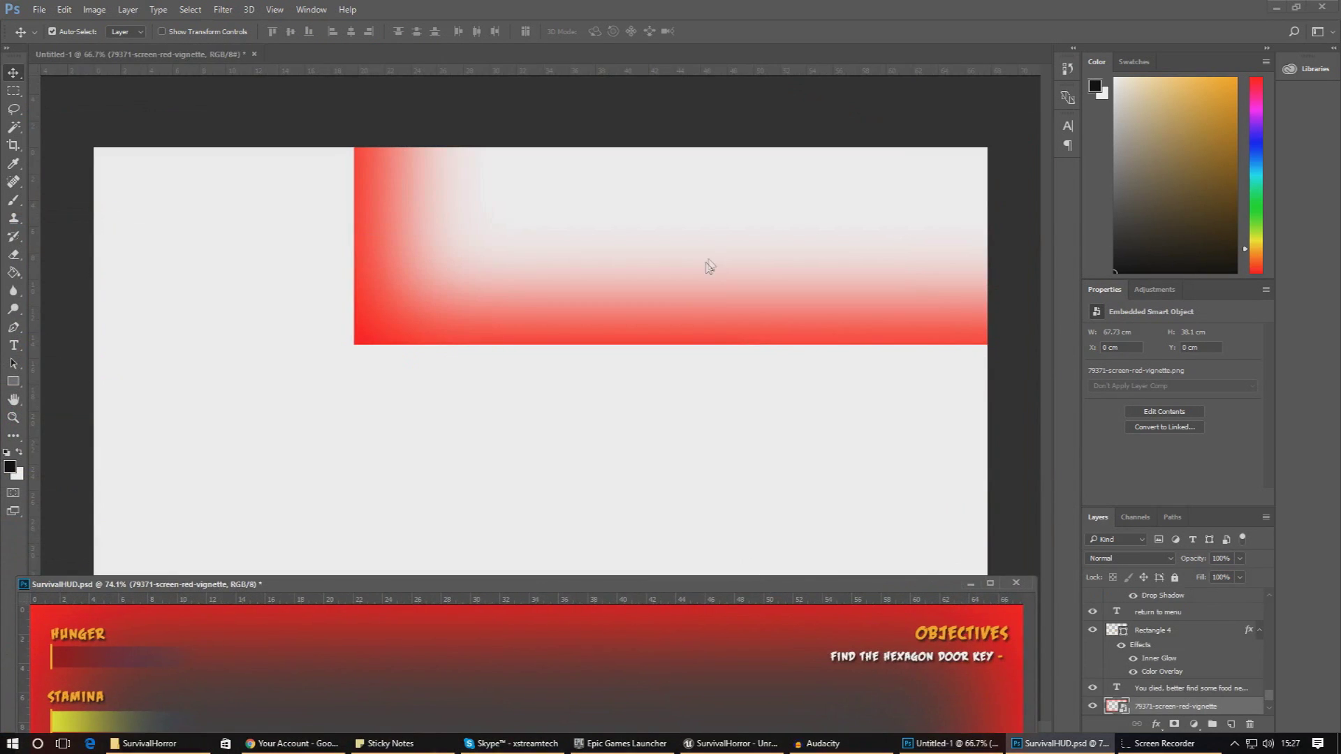
pyautogui.moveTo(684, 322)
pyautogui.mouseDown()
pyautogui.moveTo(549, 546)
pyautogui.moveTo(559, 649)
pyautogui.mouseUp()
# Step: Move the red vignette to X 0 cm, Y 0 cm so it aligns with the new document's canvas
pyautogui.moveTo(624, 264)
pyautogui.mouseDown()
pyautogui.moveTo(578, 329)
pyautogui.moveTo(537, 342)
pyautogui.moveTo(615, 329)
pyautogui.mouseUp()
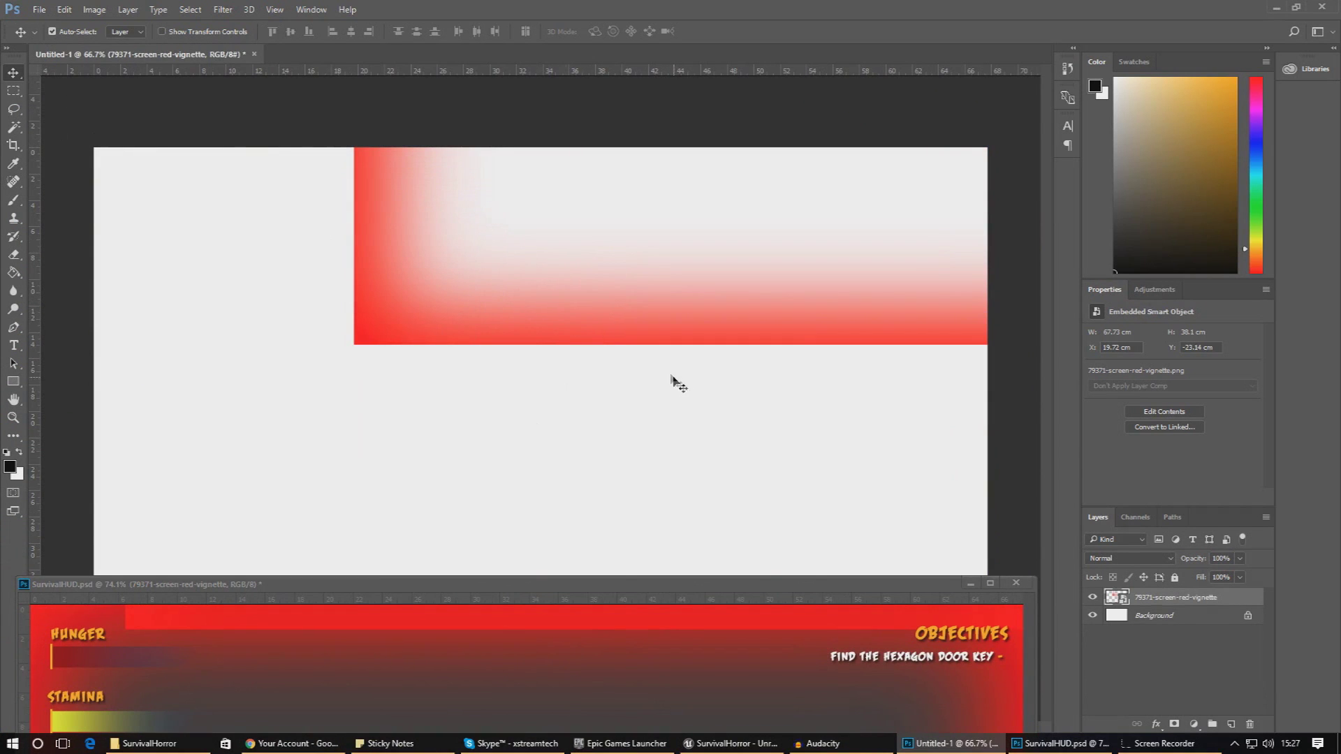
pyautogui.moveTo(393, 226); pyautogui.dragTo(260, 377)
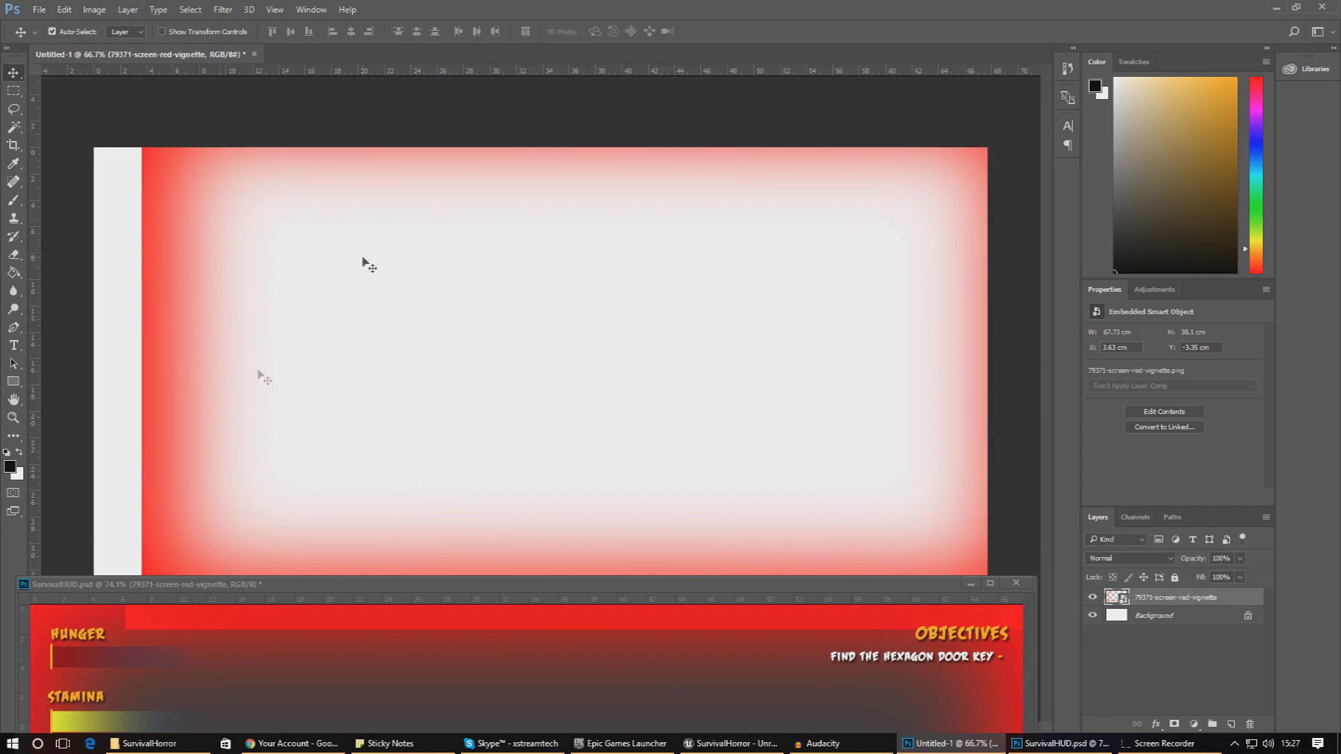
pyautogui.moveTo(203, 210); pyautogui.dragTo(84, 272)
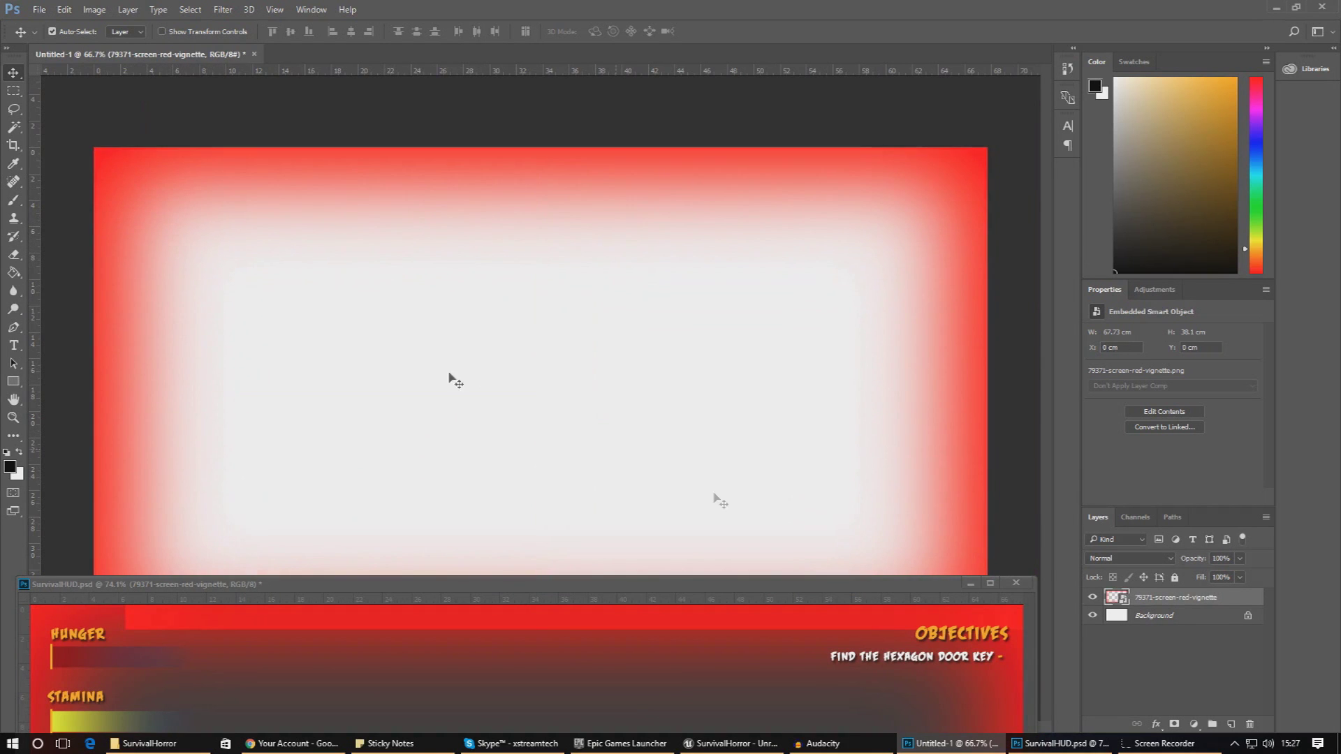
# Step: Minimize the floating SurvivalHUD window and delete the new document's white Background layer
pyautogui.click(970, 582)
pyautogui.click(1156, 618)
pyautogui.press('Delete')
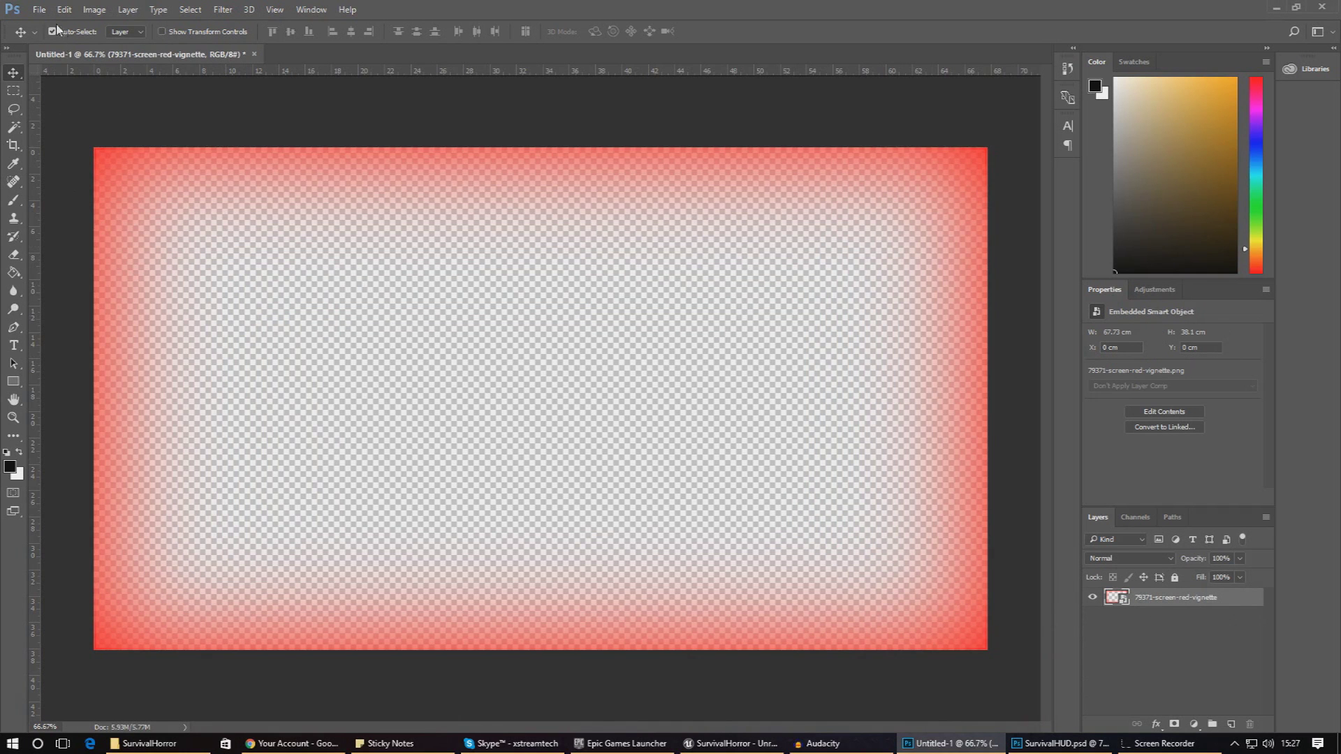
# Step: Save the vignette document as a PNG named RedVignette in the SurvivalHorror folder, accepting the PNG options
pyautogui.click(39, 10)
pyautogui.click(178, 163)
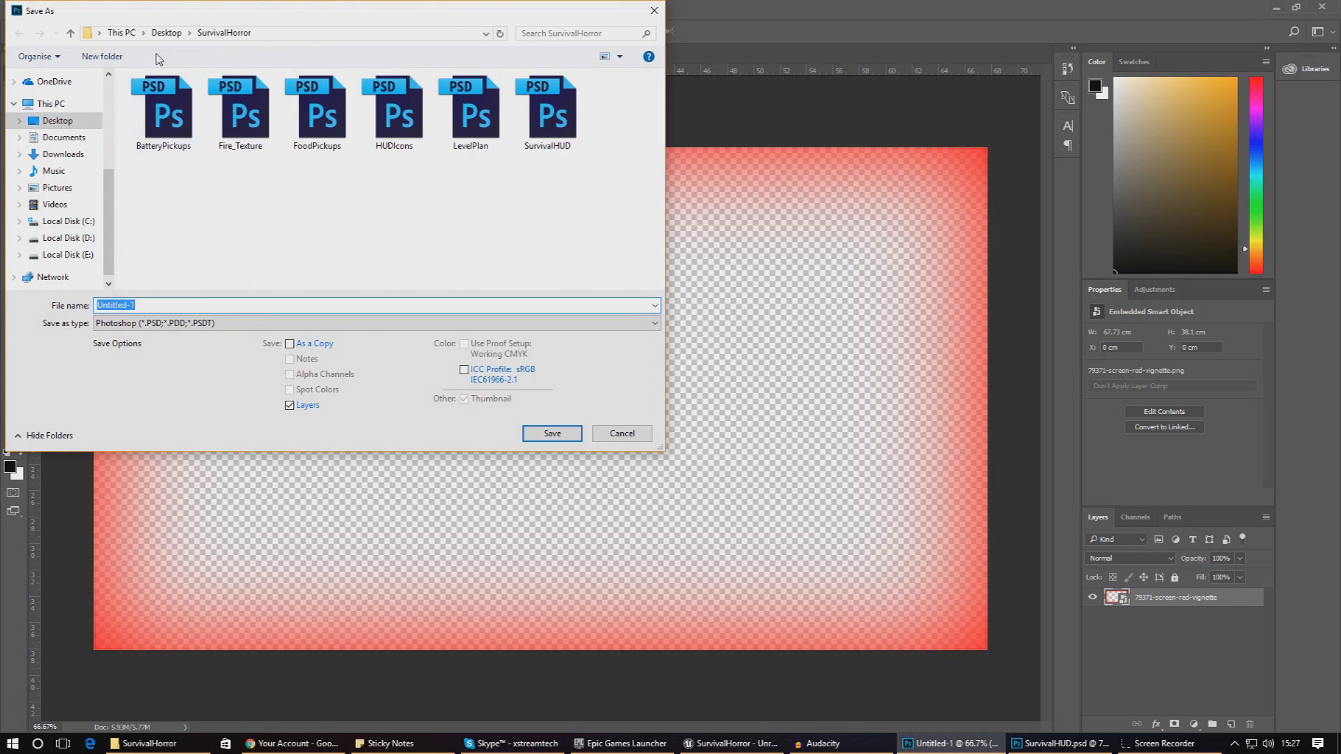
pyautogui.click(144, 323)
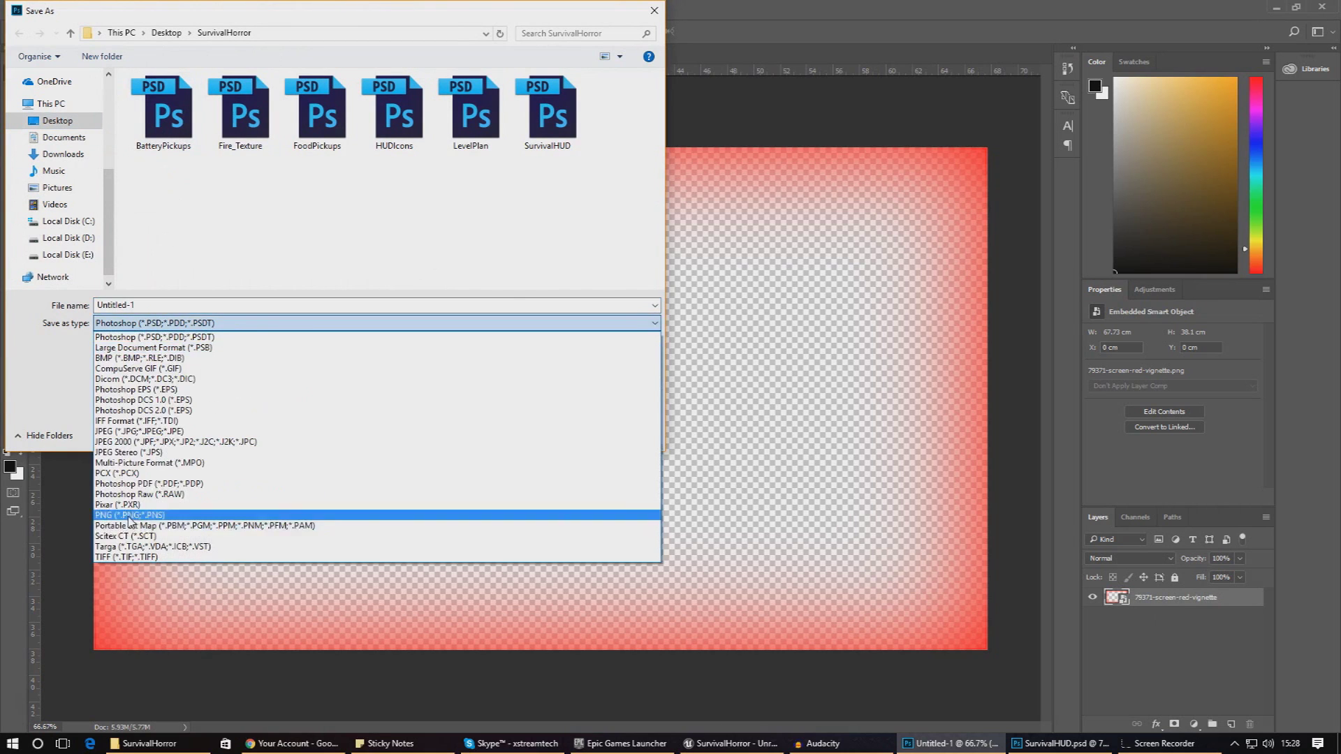
pyautogui.click(129, 514)
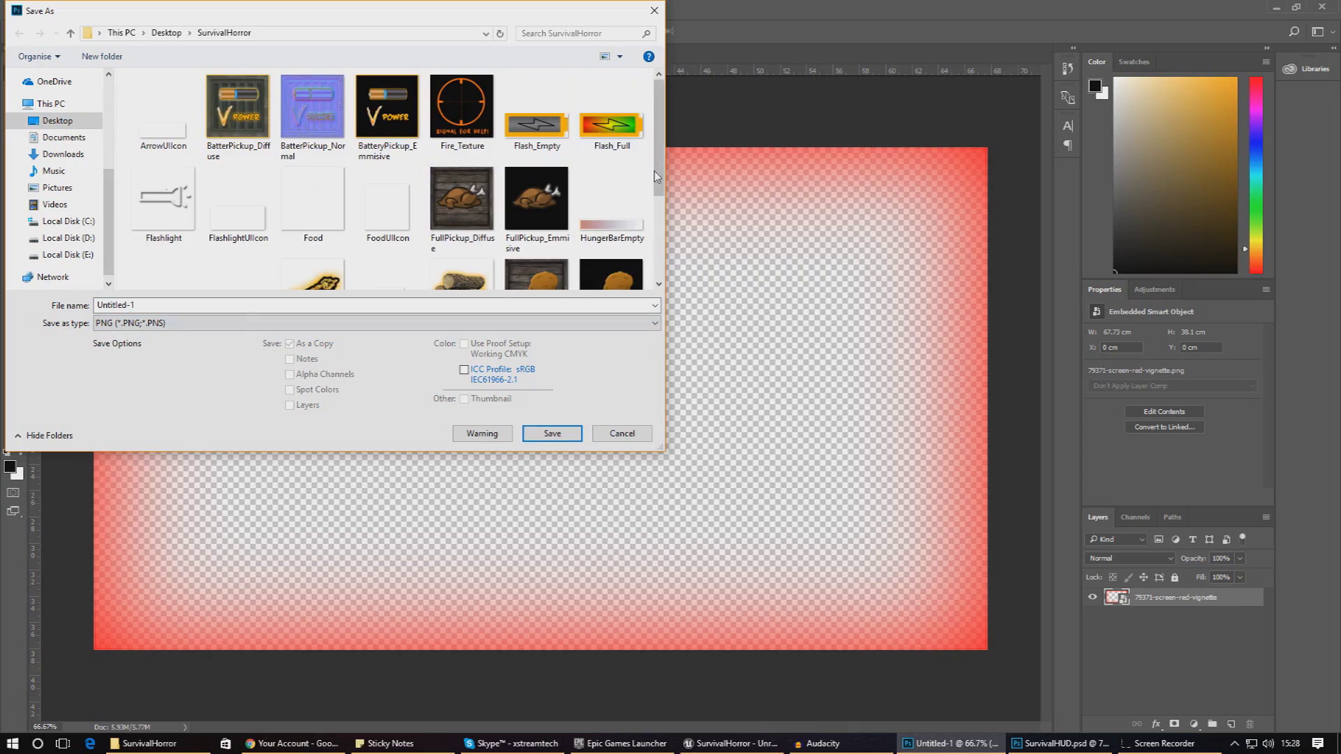
pyautogui.scroll(-3, 654, 176)
pyautogui.click(583, 304)
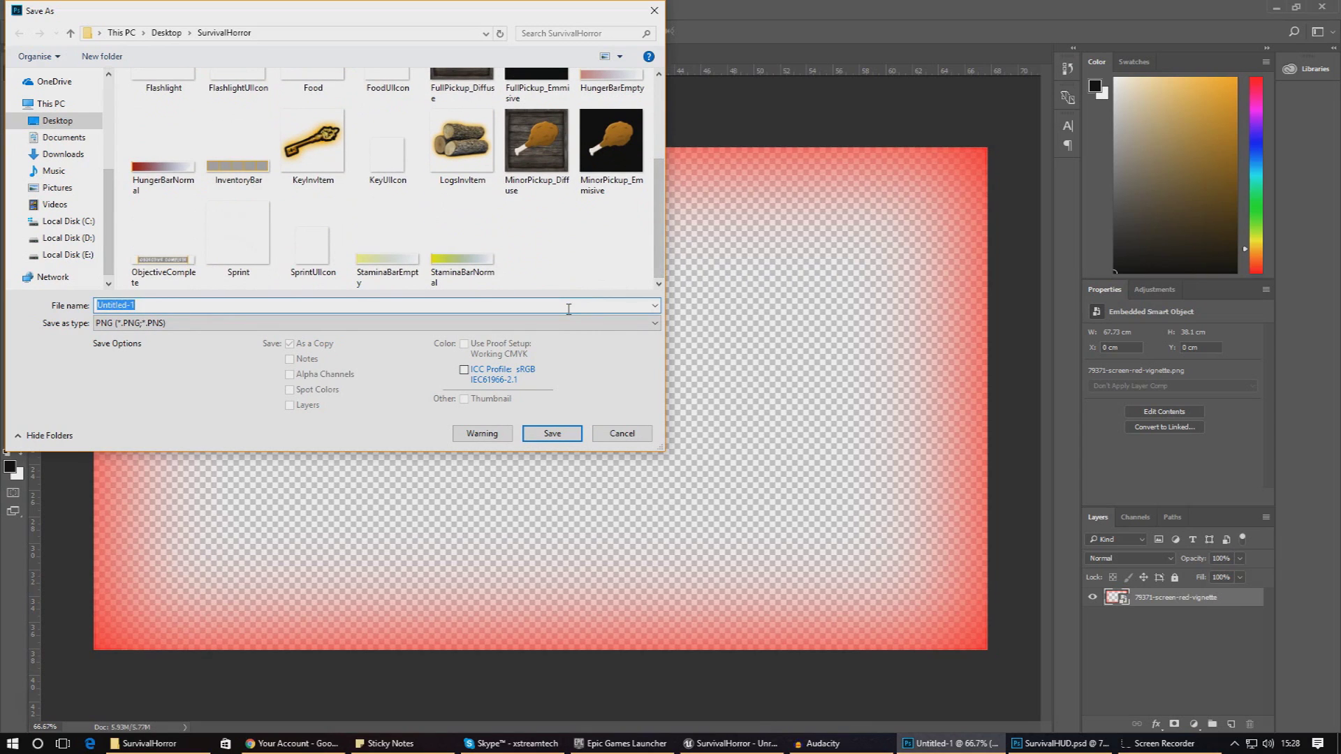
pyautogui.write('RedVignette')
pyautogui.press('Return')
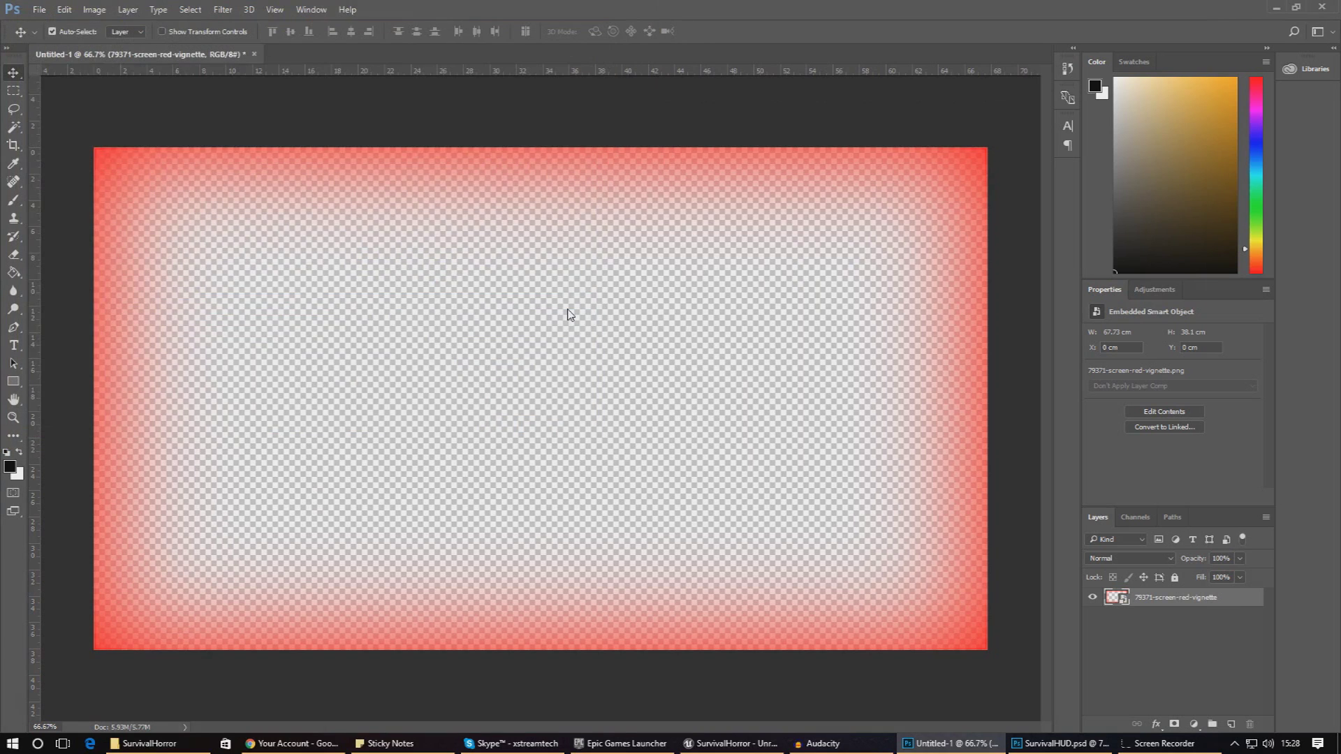
pyautogui.press('Return')
# Step: Switch to Unreal Editor and import RedVignette from the desktop SurvivalHorror folder into the Textures content folder
pyautogui.click(1286, 7)
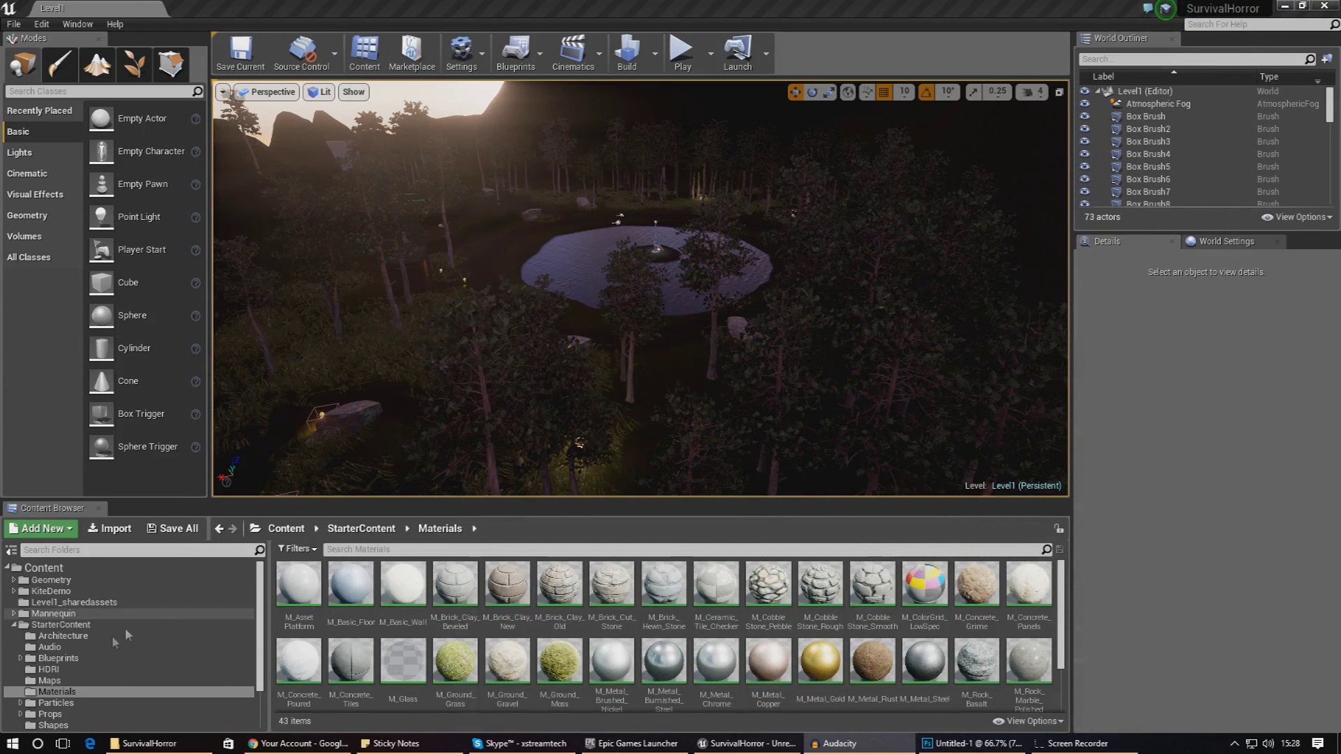
pyautogui.click(14, 625)
pyautogui.click(32, 636)
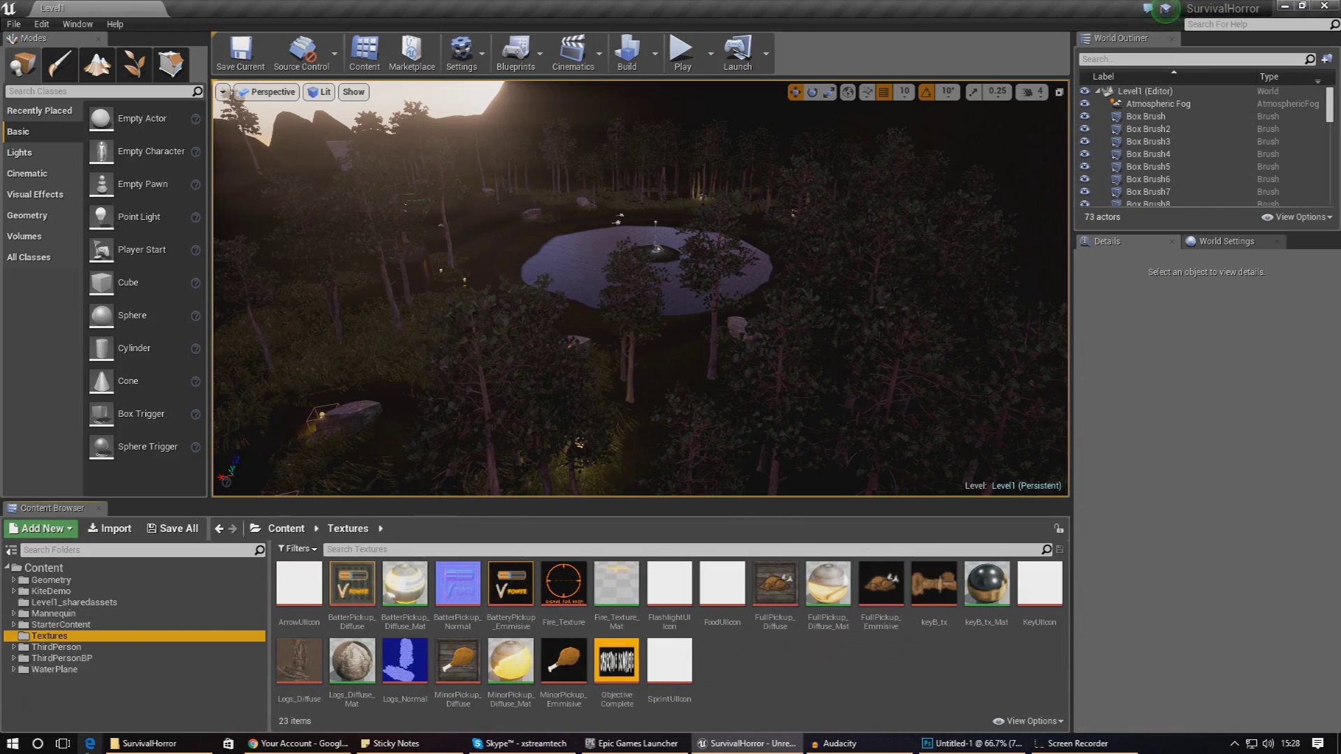
pyautogui.click(149, 743)
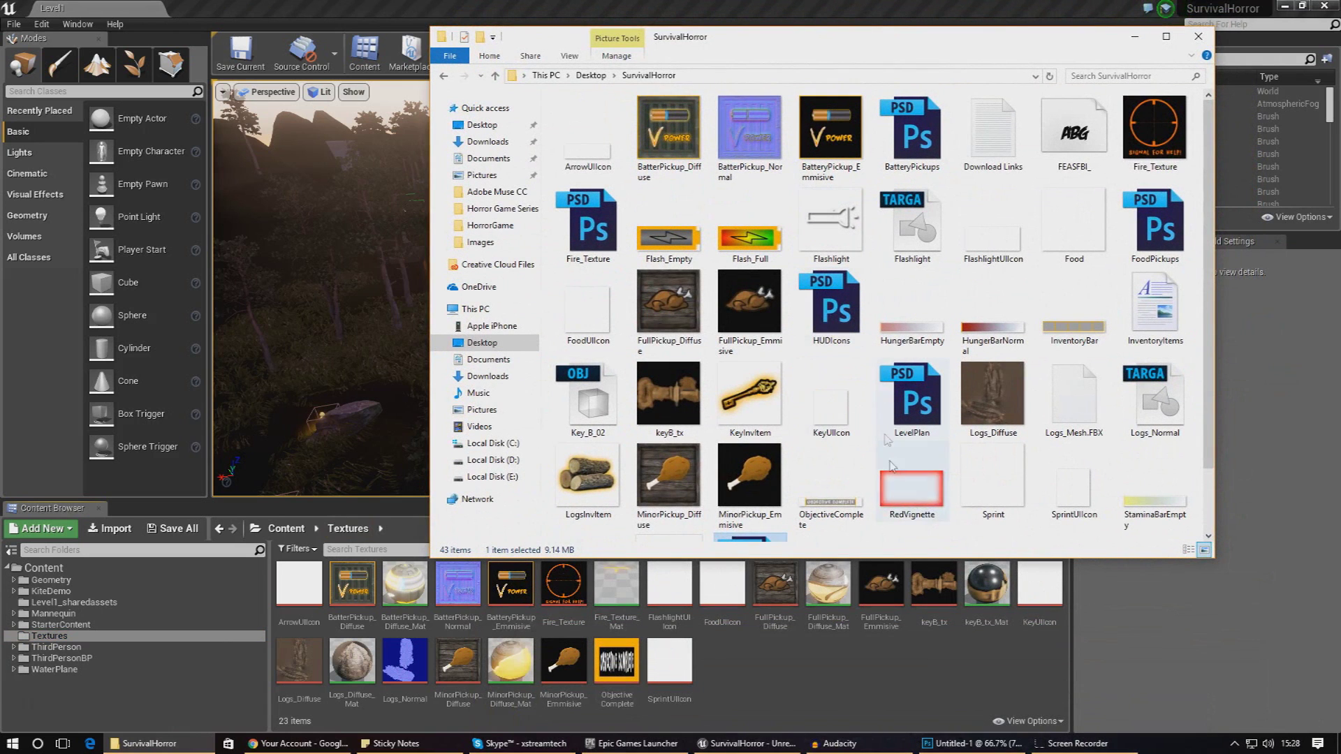
pyautogui.click(911, 491)
pyautogui.moveTo(911, 504); pyautogui.dragTo(760, 674)
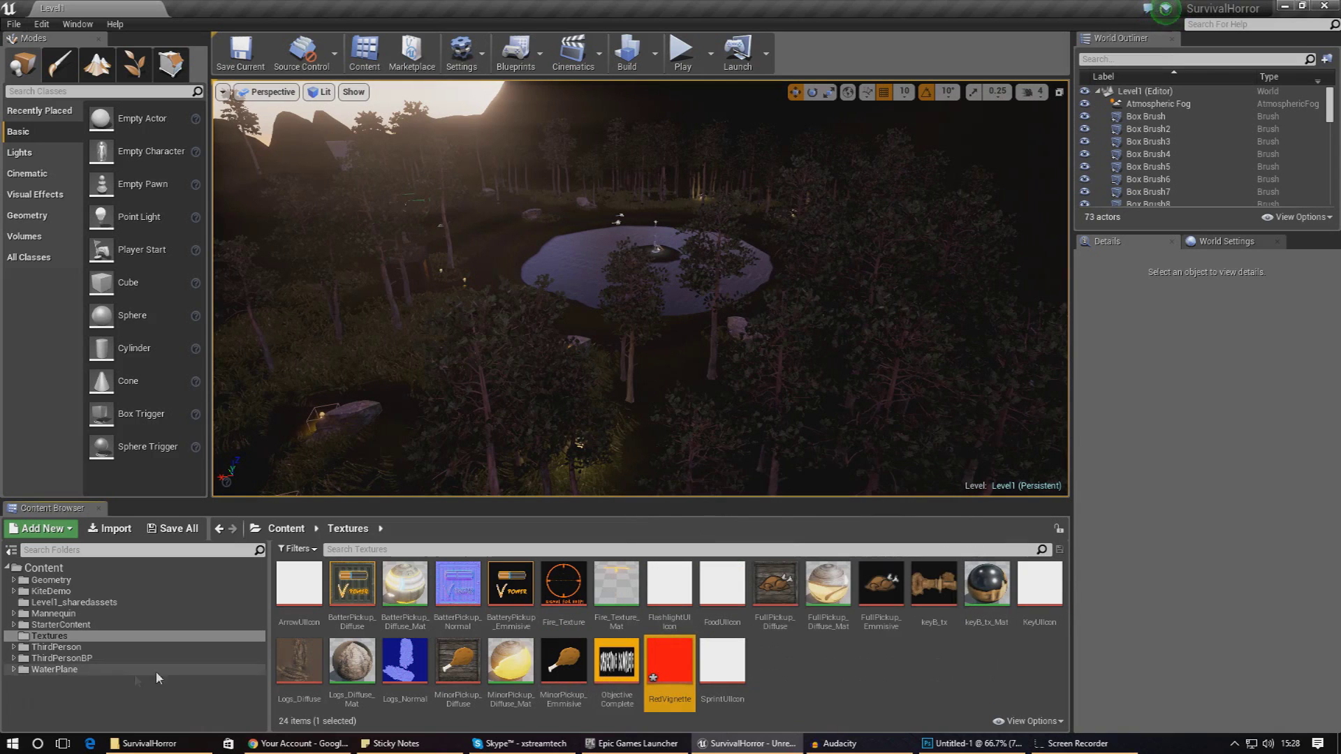
# Step: Create a Widget Blueprint named EndScreen in the ThirdPersonBP Blueprints folder and open it
pyautogui.click(102, 660)
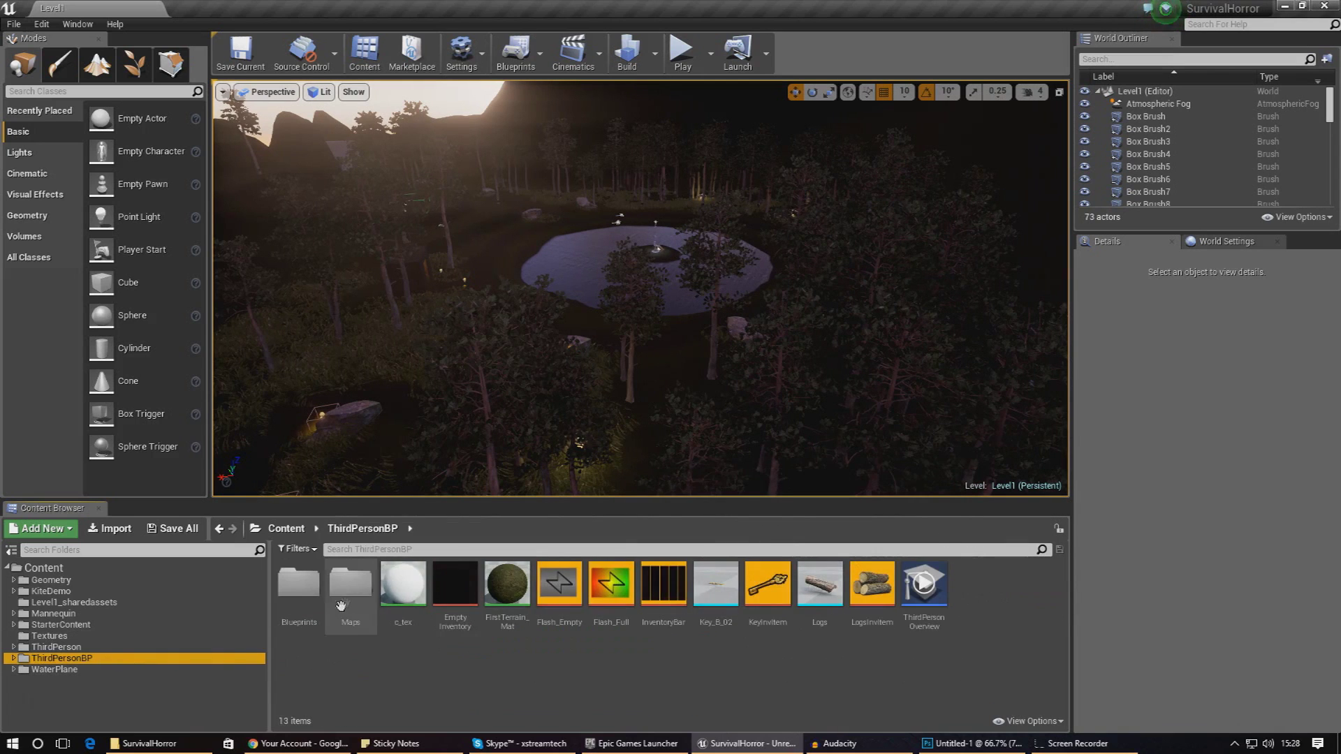
pyautogui.doubleClick(318, 601)
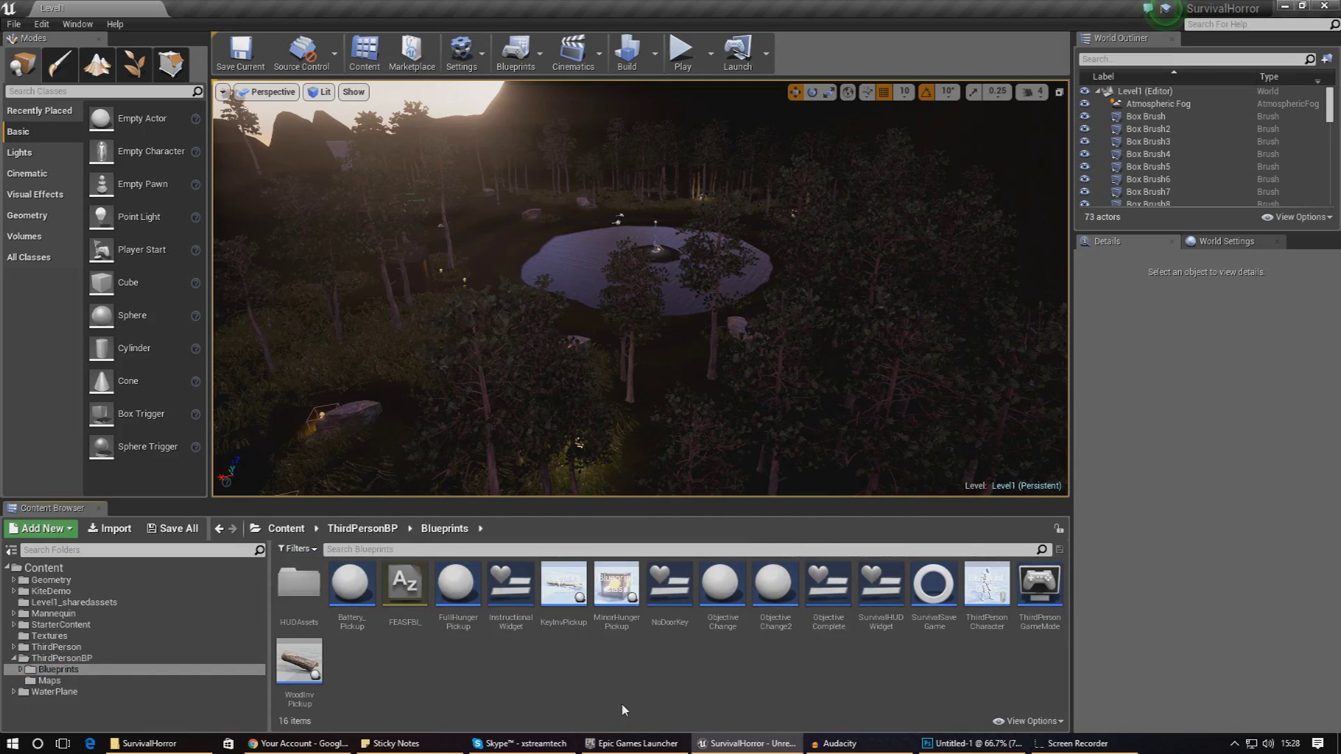
pyautogui.rightClick(621, 702)
pyautogui.moveTo(672, 693)
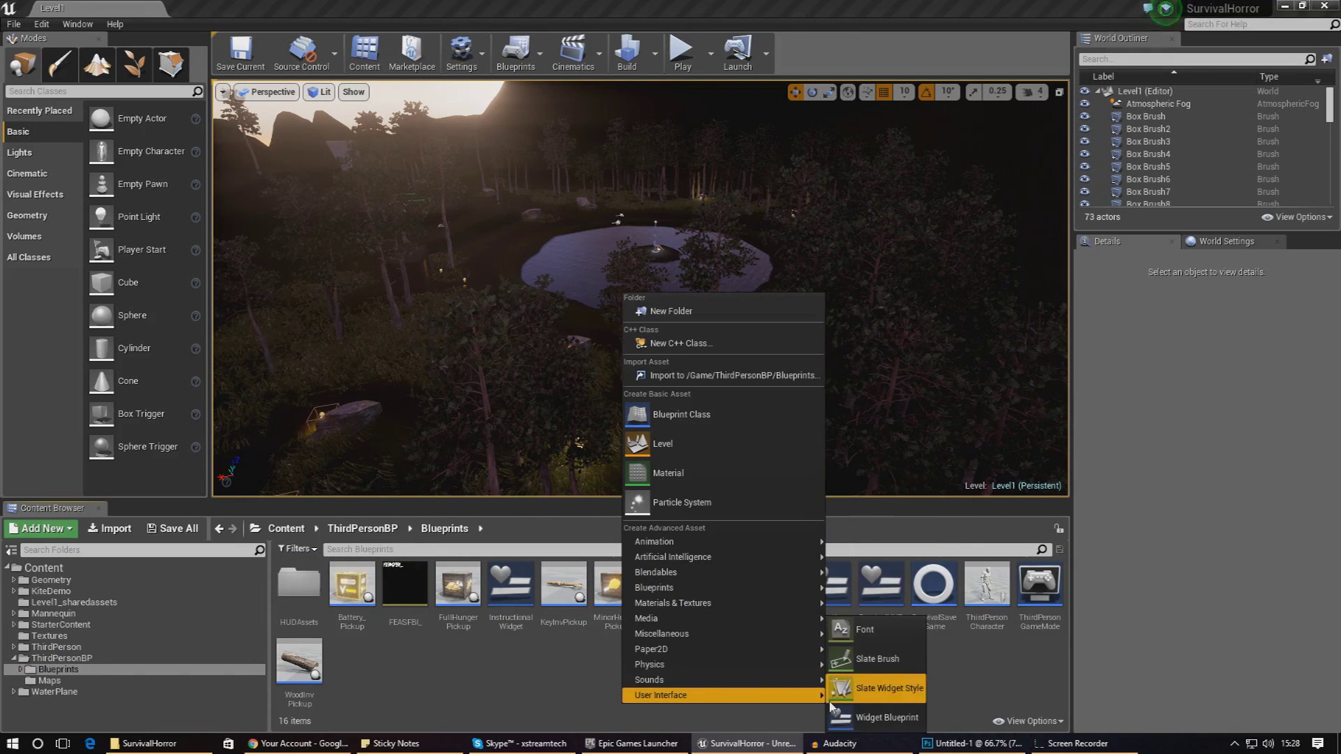
pyautogui.click(848, 719)
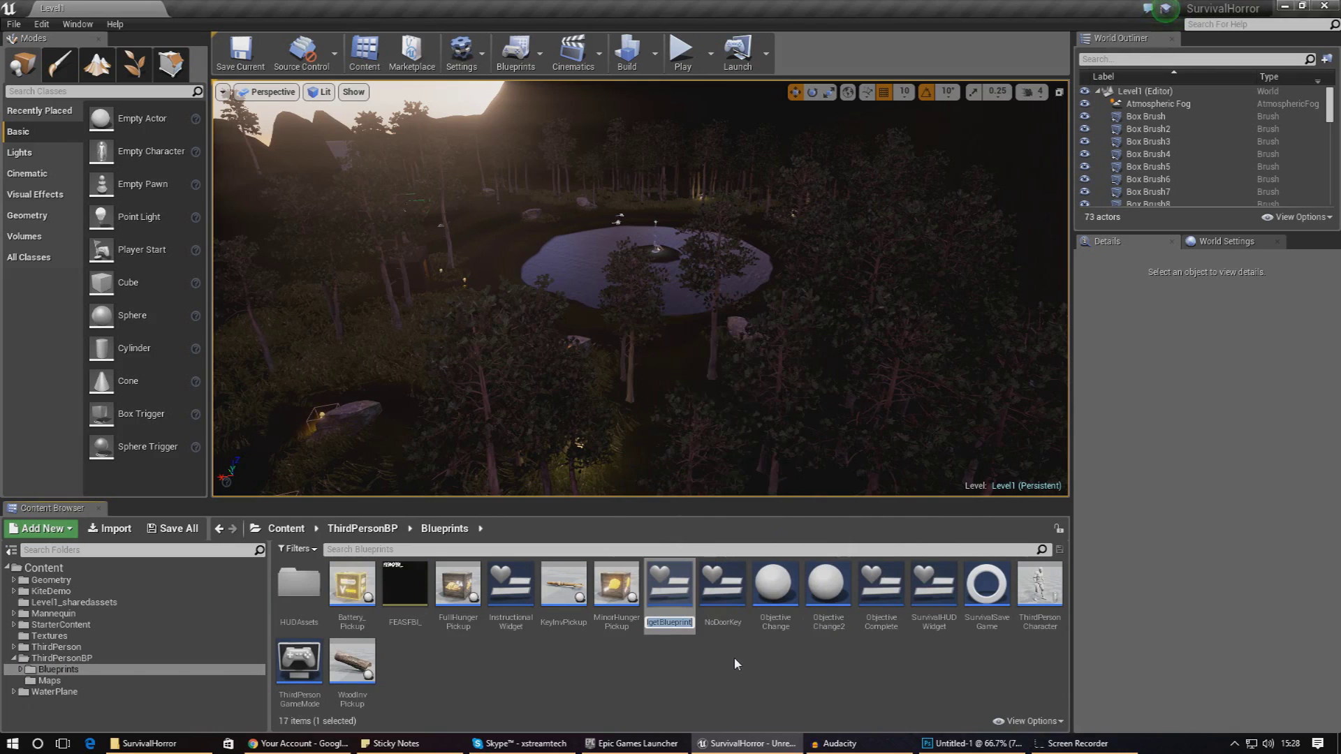
pyautogui.write('EndScreen')
pyautogui.press('Return')
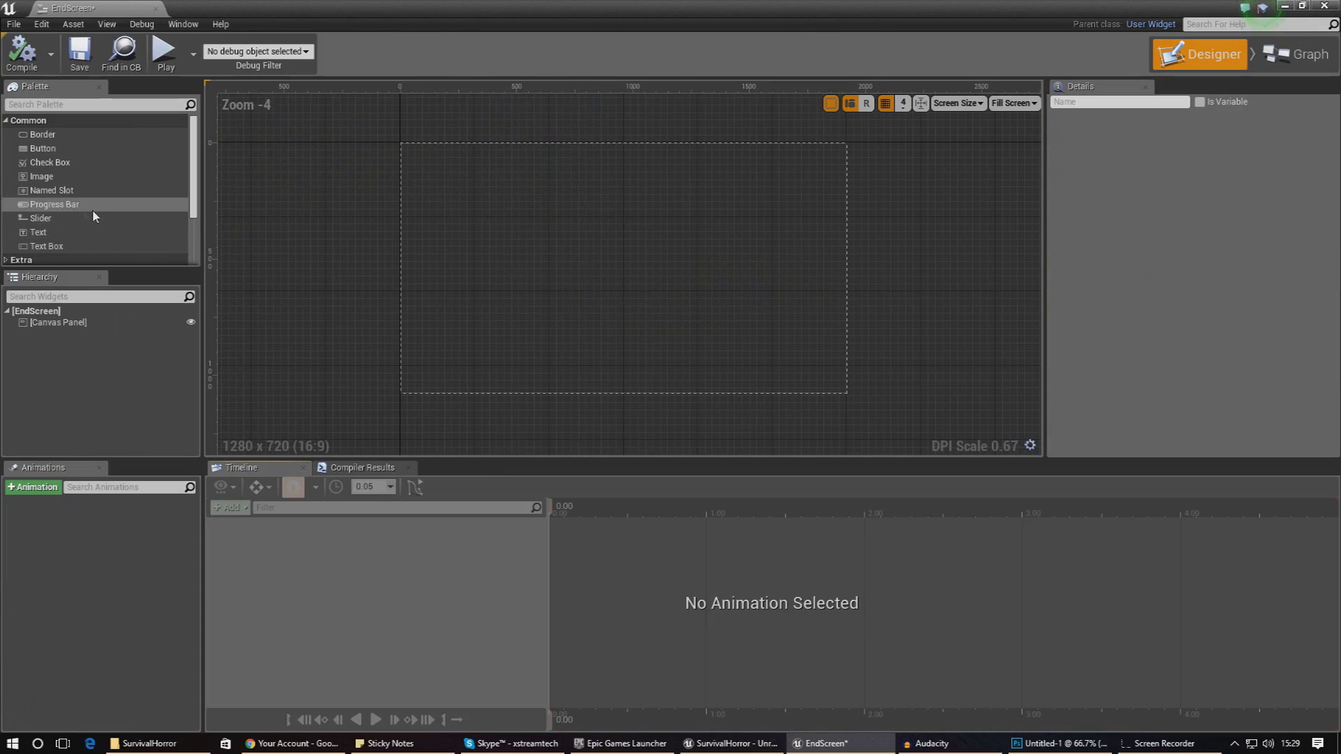
# Step: Add an Image widget to the EndScreen canvas and assign the RedVignette texture to its brush
pyautogui.moveTo(42, 177); pyautogui.dragTo(531, 214)
pyautogui.click(1250, 340)
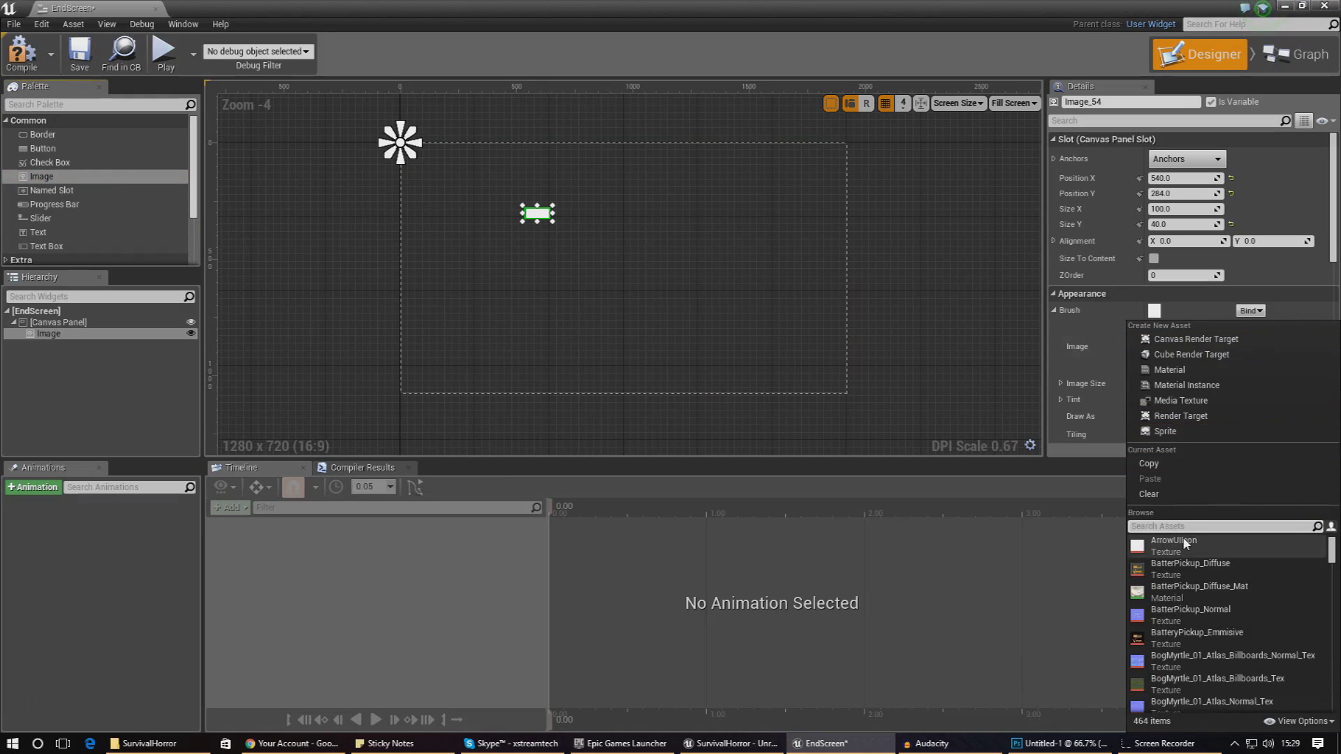
pyautogui.write('redvi')
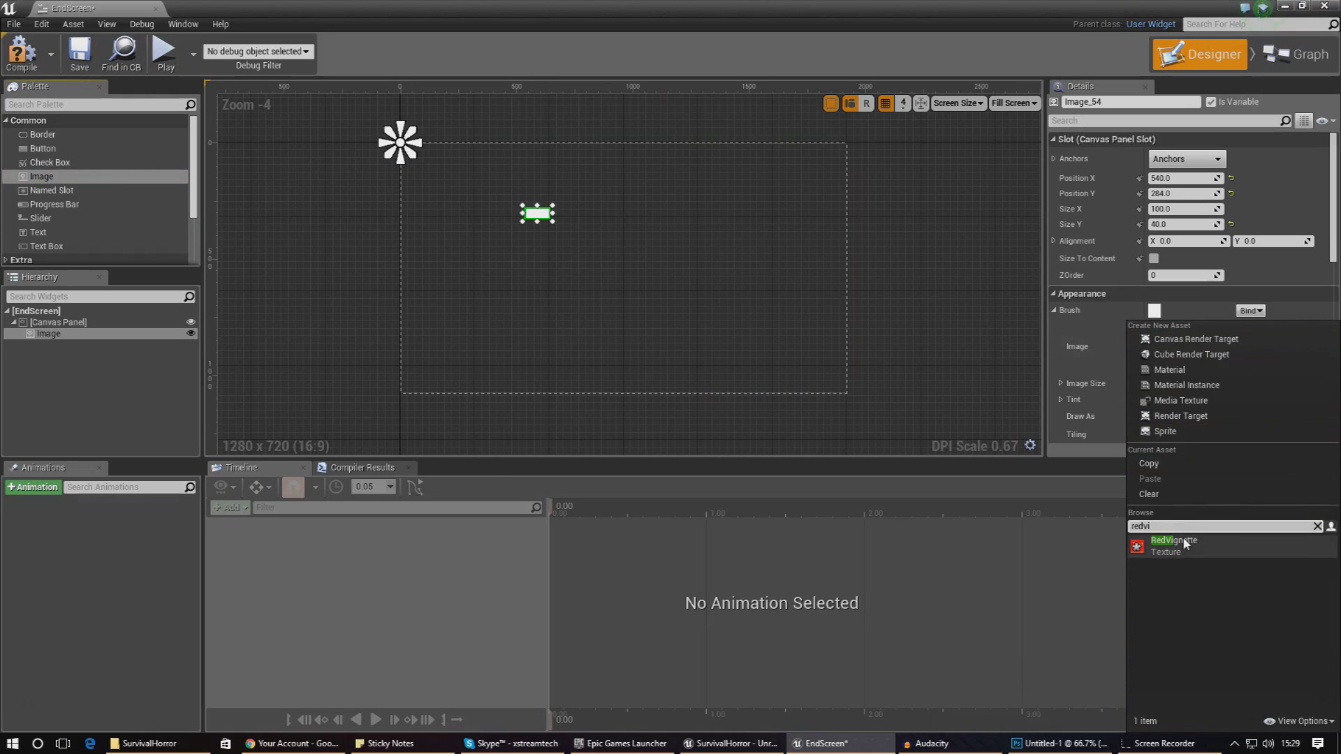
pyautogui.click(1183, 541)
# Step: Stretch the vignette image across the whole canvas, to about 1915 x 1079 at about position 6, 4
pyautogui.scroll(-7, 651, 245)
pyautogui.scroll(8, 445, 221)
pyautogui.moveTo(441, 212); pyautogui.dragTo(843, 450)
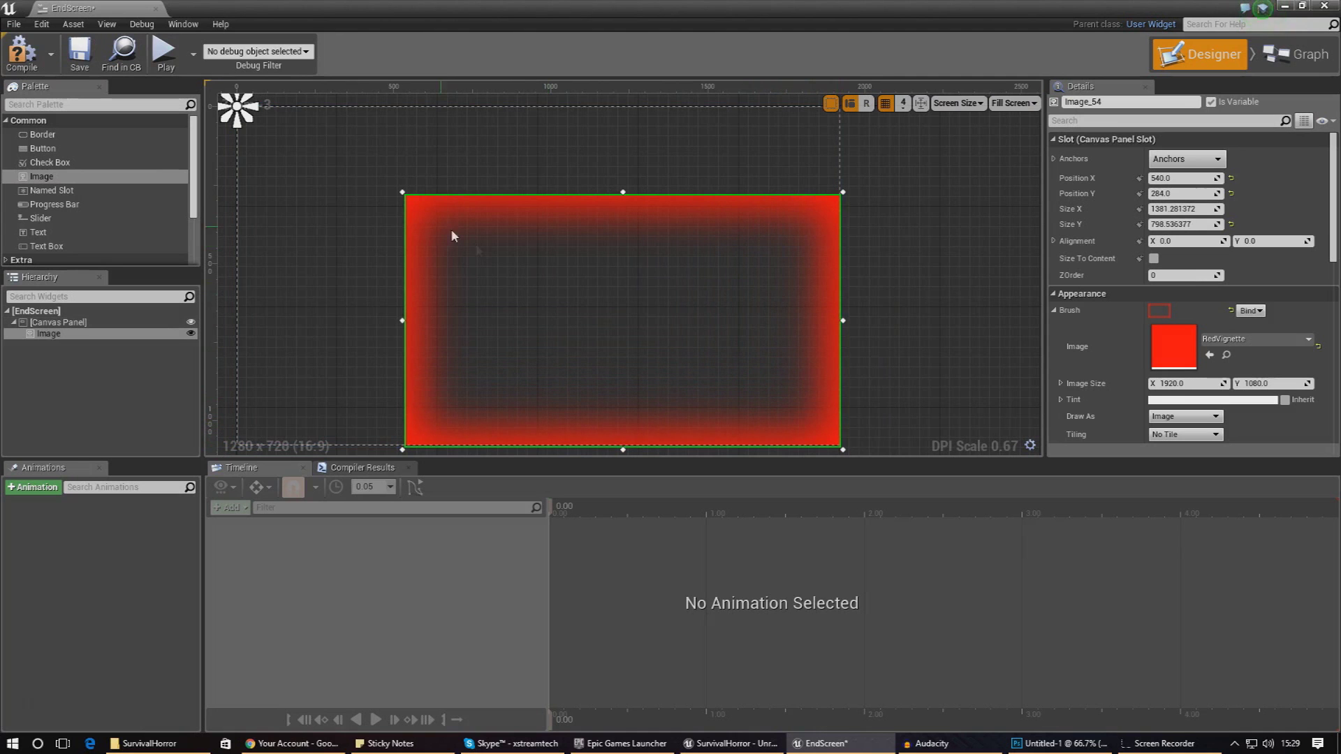
pyautogui.moveTo(401, 190); pyautogui.dragTo(235, 103)
# Step: Set the vignette image's size to exactly 1920 by 1080
pyautogui.click(1187, 209)
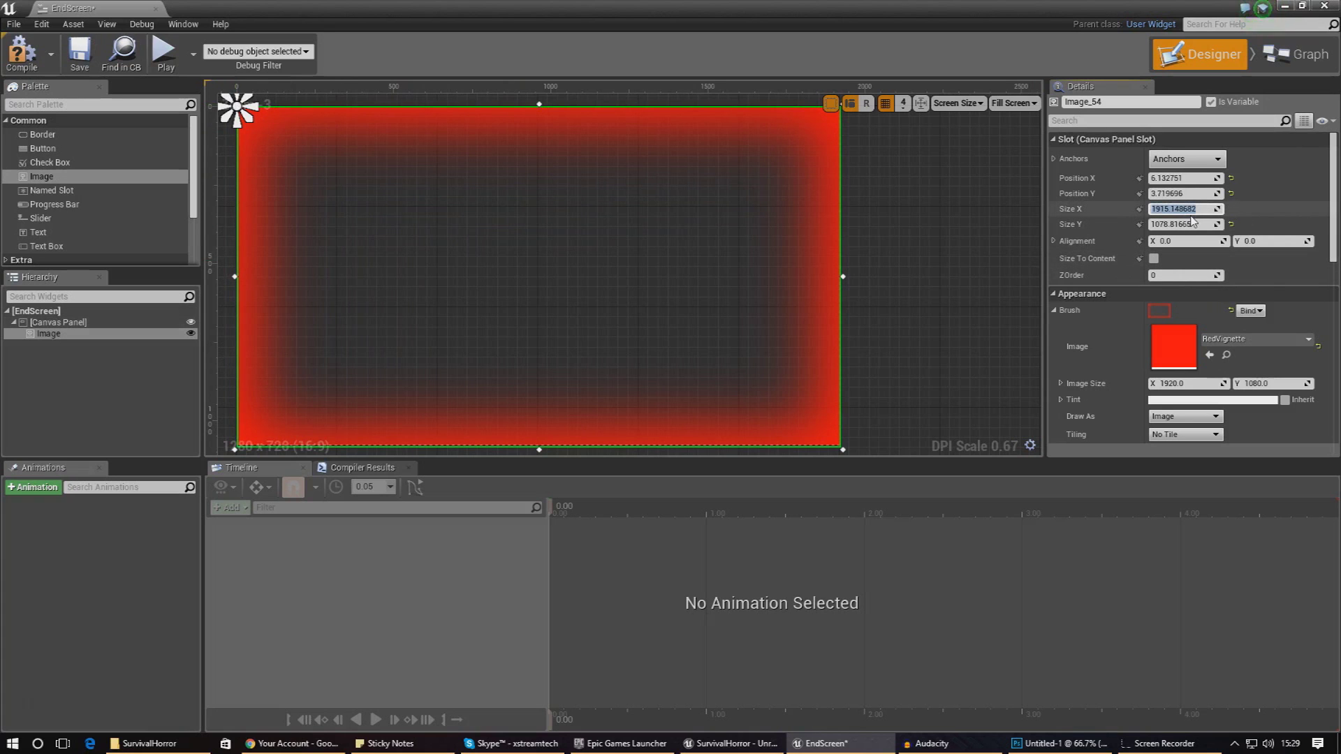
pyautogui.write('1920')
pyautogui.click(1192, 221)
pyautogui.write('1080')
pyautogui.press('Return')
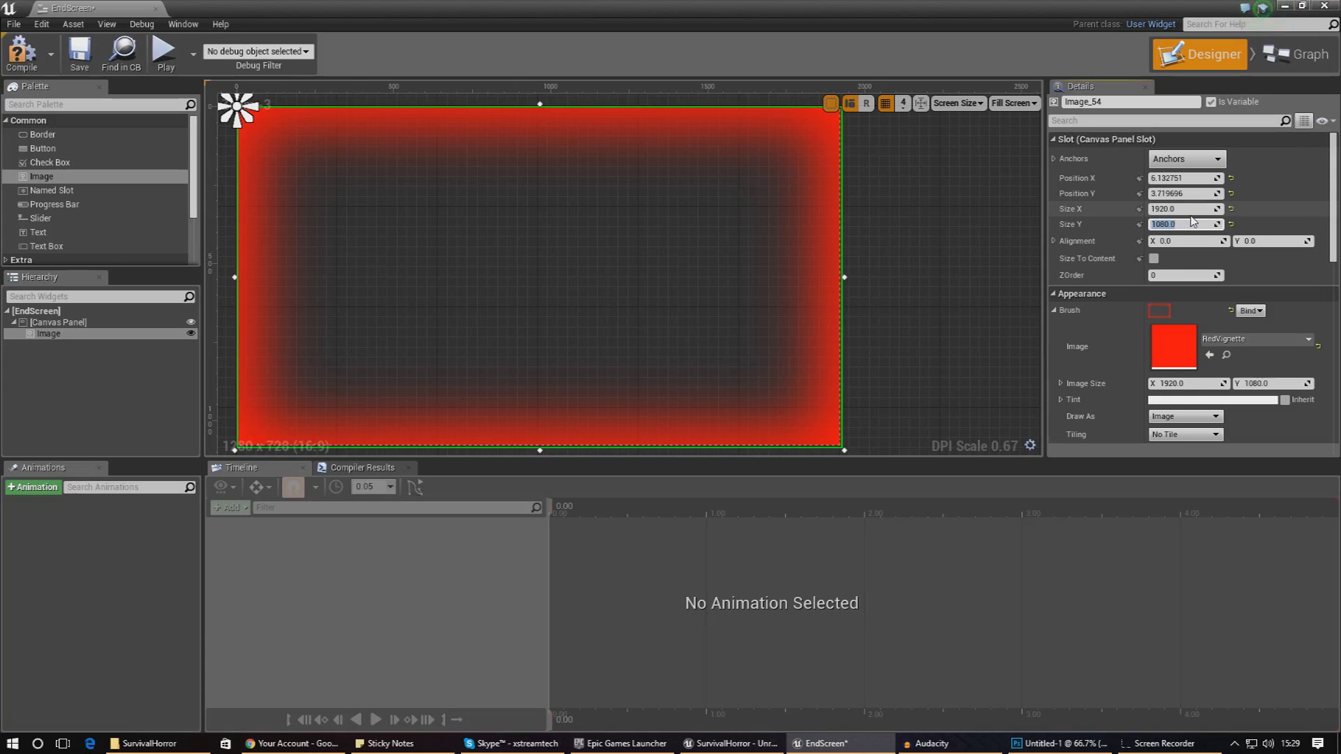
# Step: Set the vignette image's position to exactly 0, 0 on the canvas
pyautogui.click(1194, 196)
pyautogui.write('0')
pyautogui.click(1187, 178)
pyautogui.write('0')
pyautogui.press('Return')
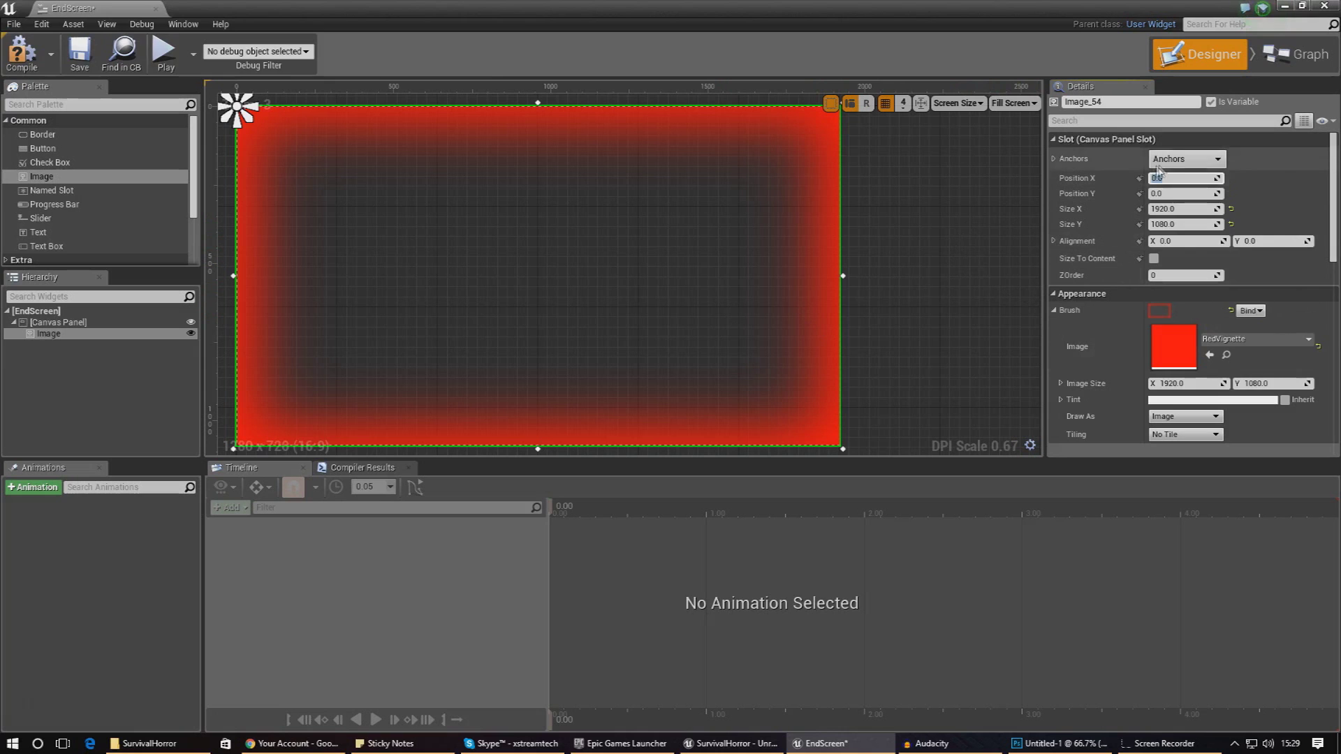
# Step: Anchor the vignette image so it stretches across the full canvas, and clear the selection
pyautogui.click(1187, 158)
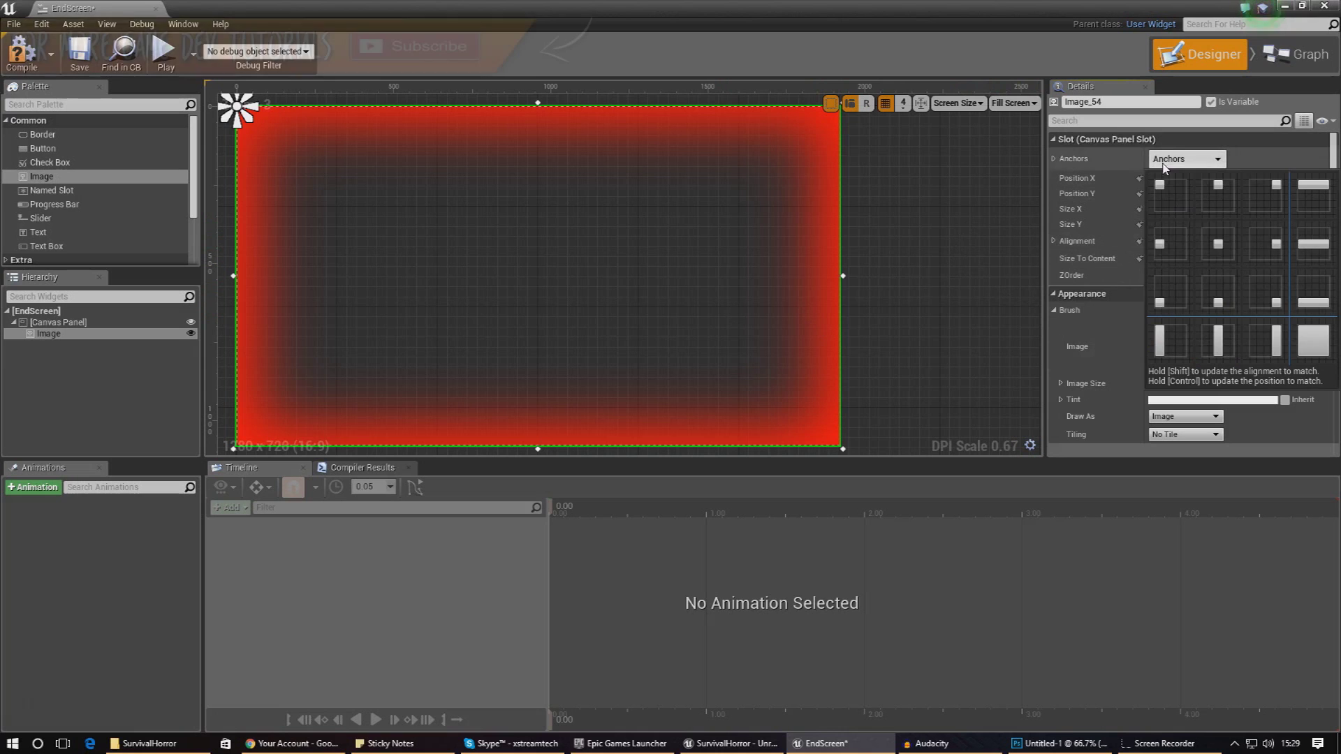
pyautogui.click(1320, 350)
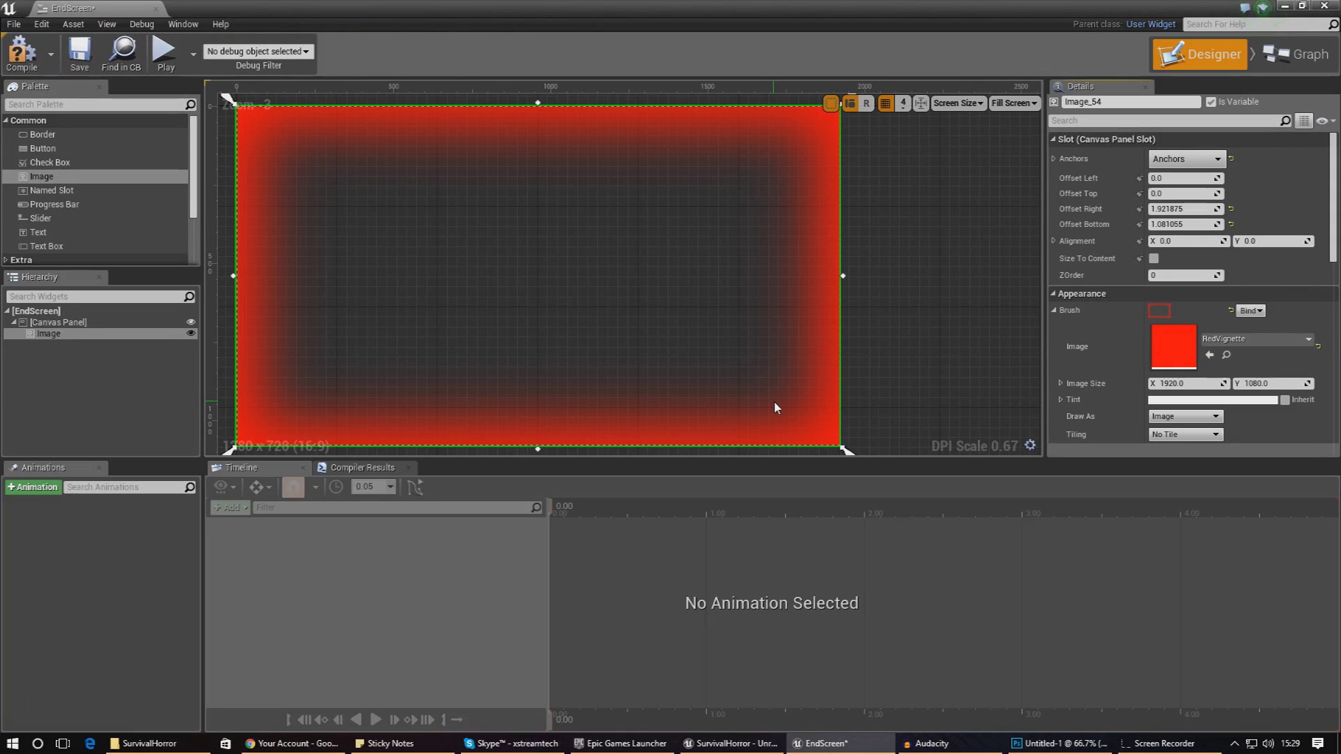
pyautogui.click(906, 227)
pyautogui.moveTo(906, 227); pyautogui.dragTo(987, 240, button='right')
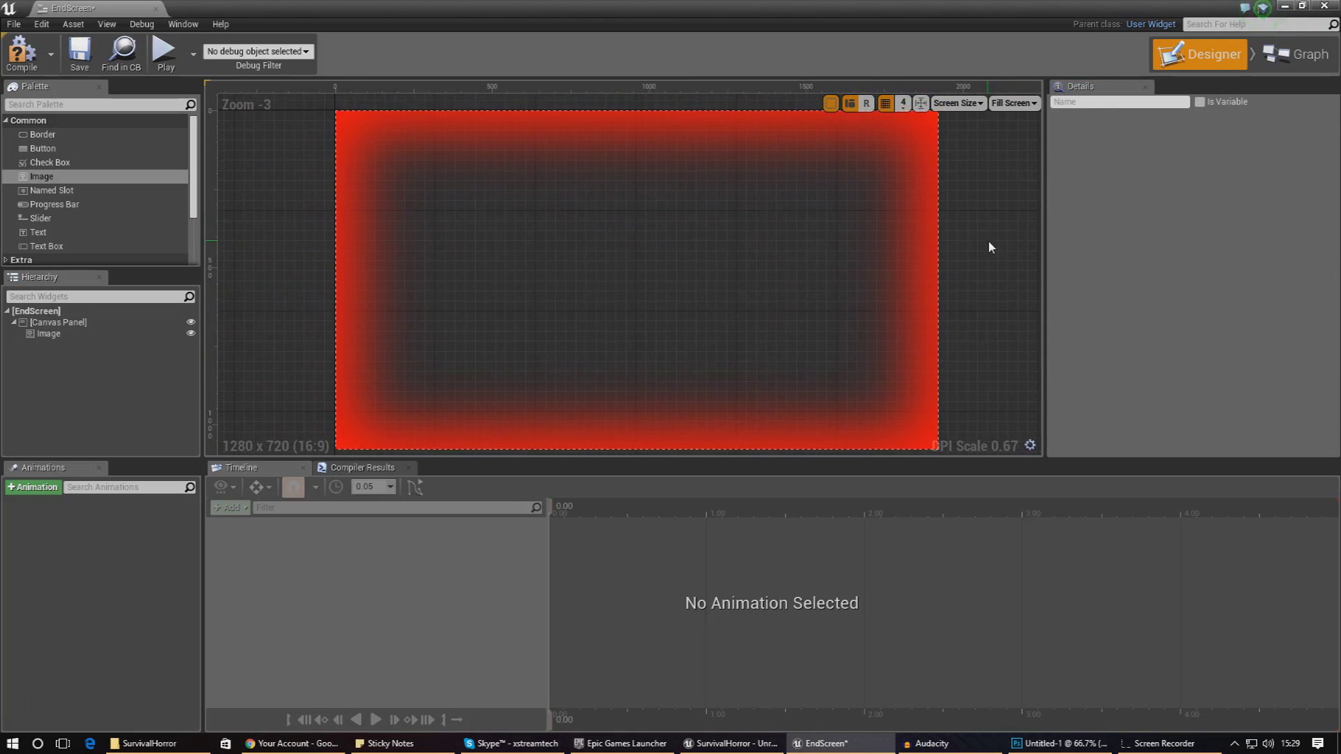
pyautogui.moveTo(906, 269); pyautogui.dragTo(886, 245, button='right')
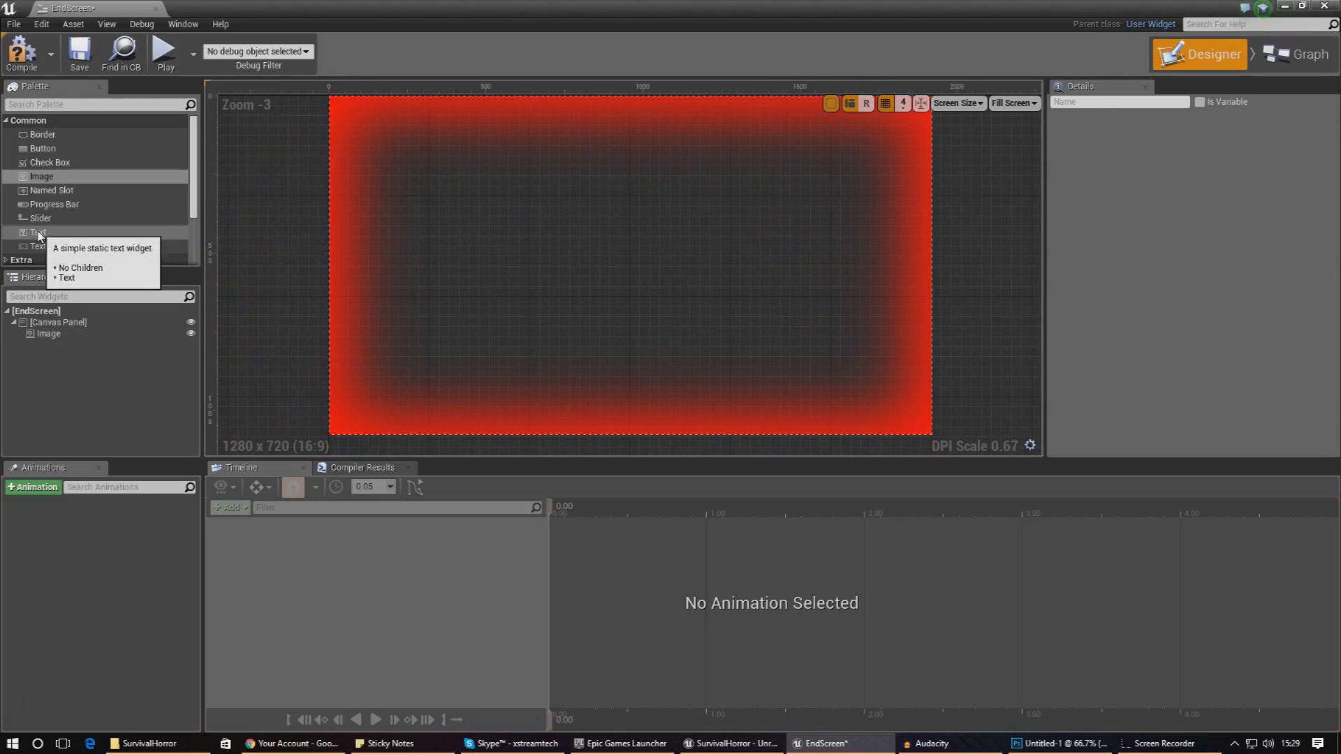
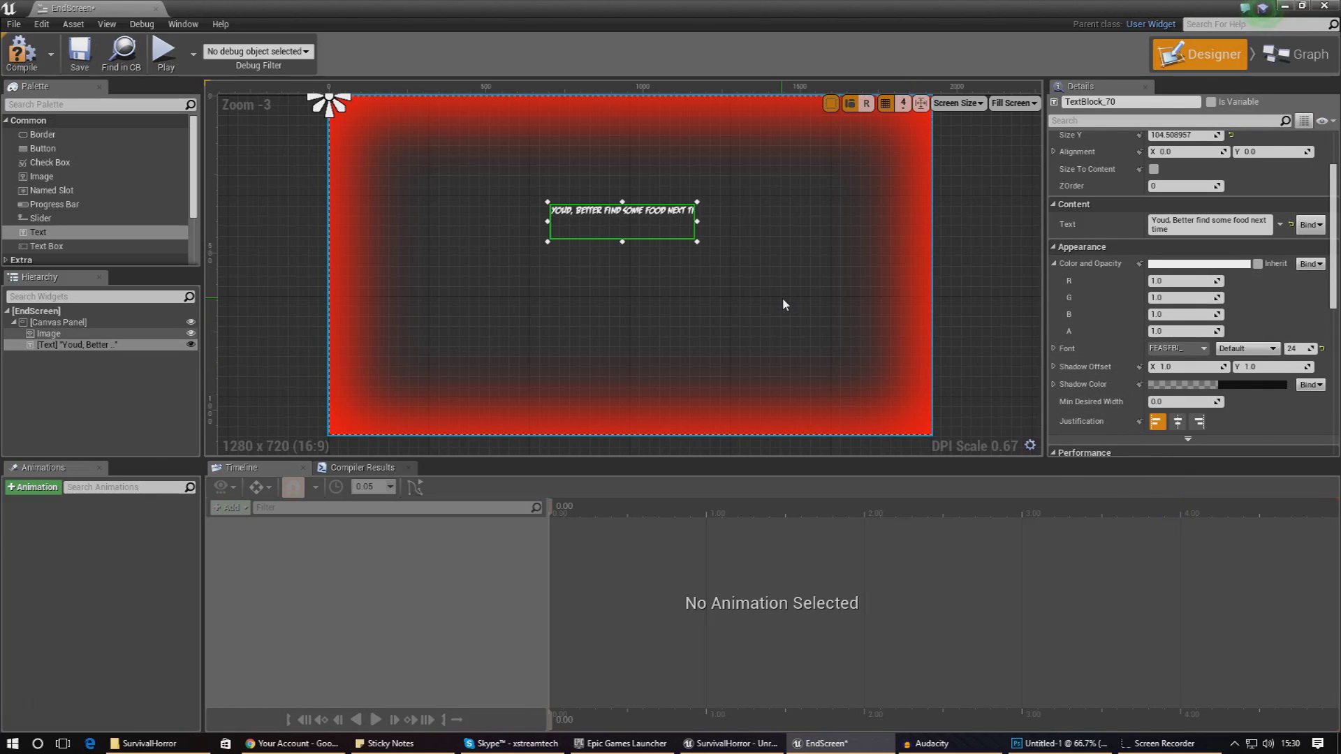
# Step: Center-justify the death message text and turn on Size To Content for it
pyautogui.click(1177, 423)
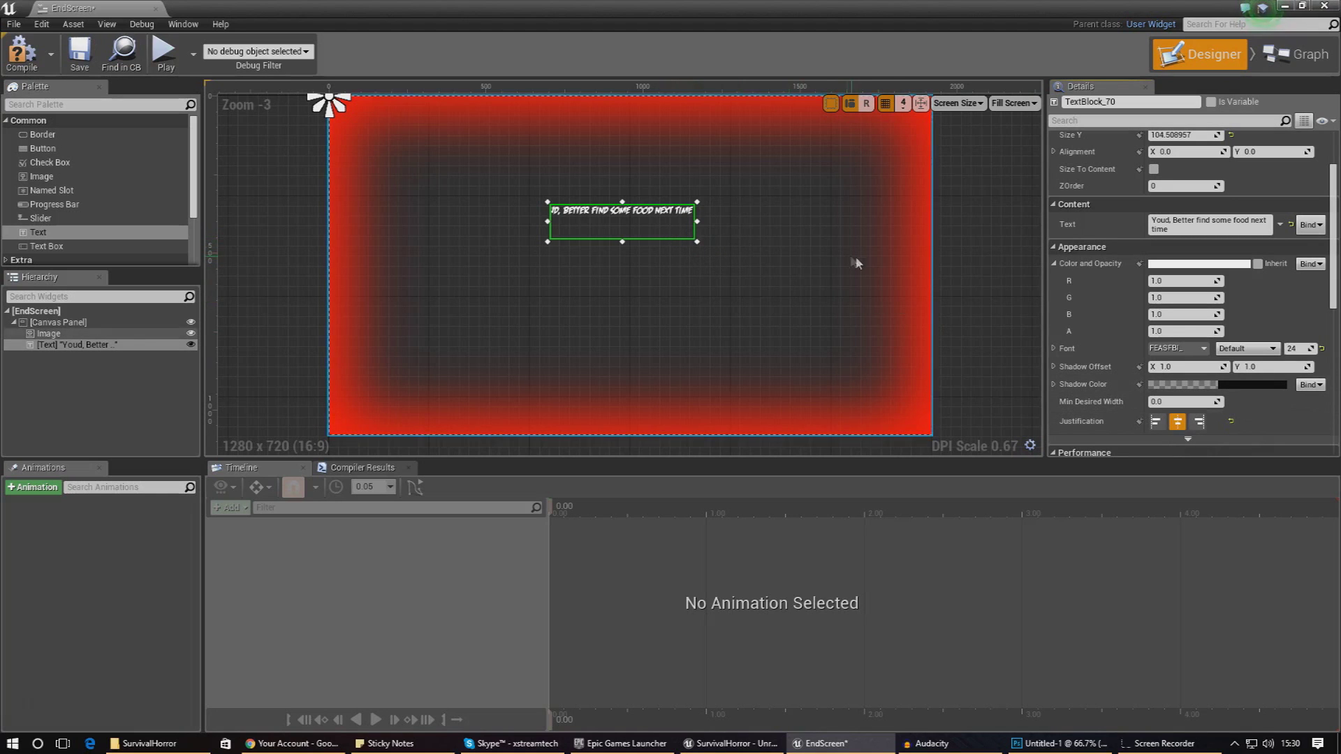
pyautogui.scroll(-1, 1113, 353)
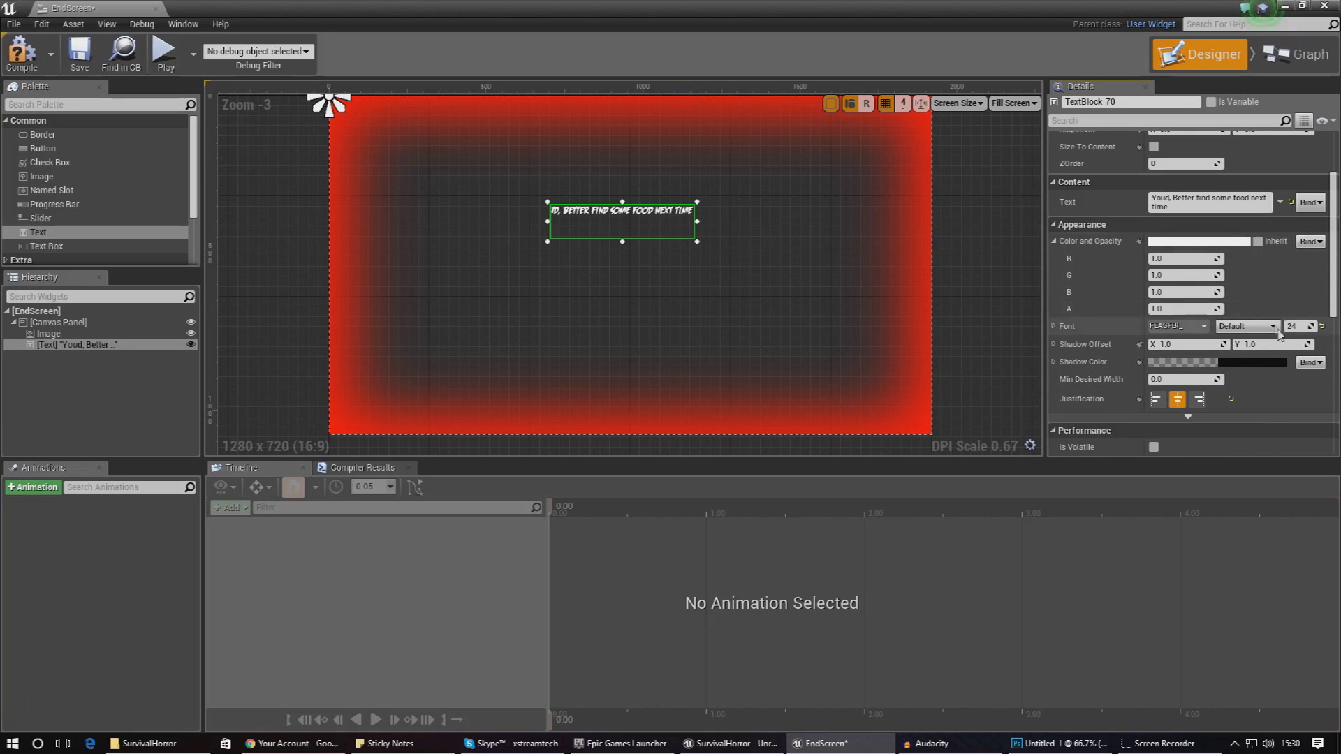
pyautogui.scroll(5, 1173, 363)
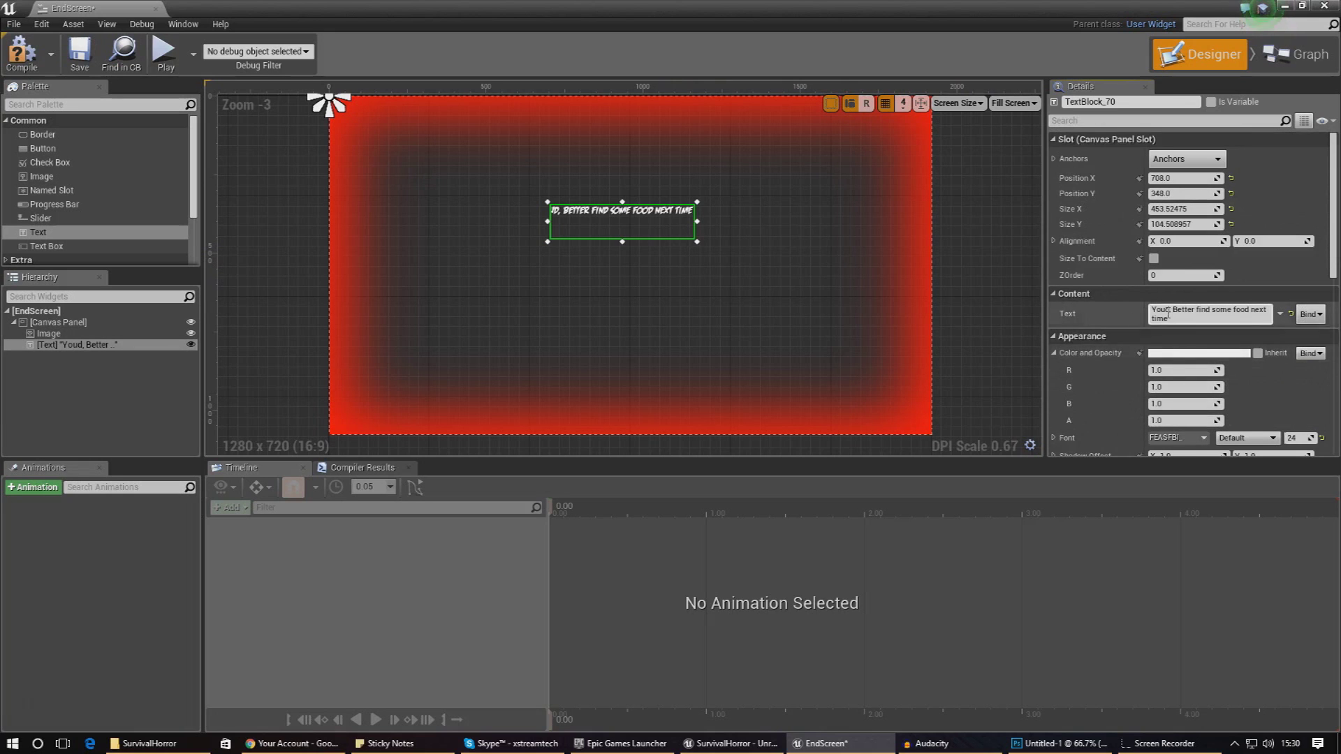
pyautogui.click(1154, 260)
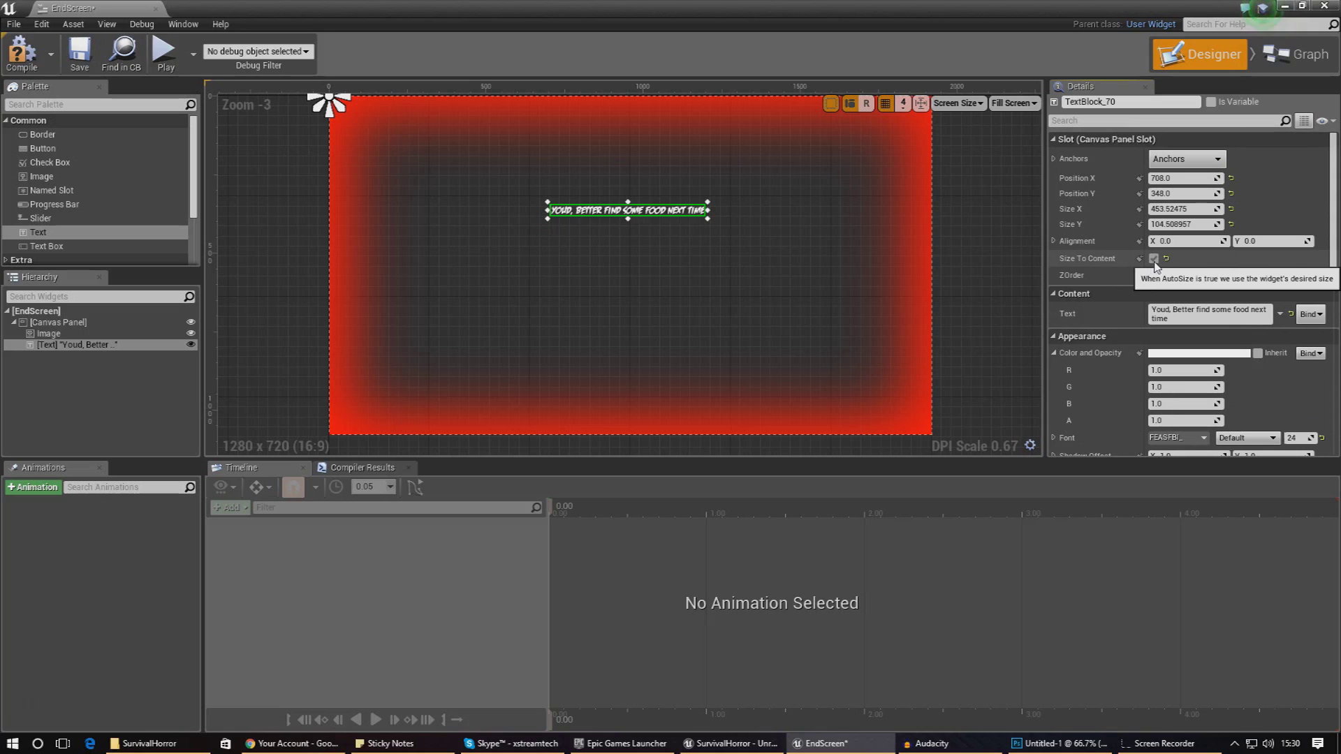
# Step: Correct the message text to read "You died, Better find some food next time"
pyautogui.click(676, 225)
pyautogui.click(674, 211)
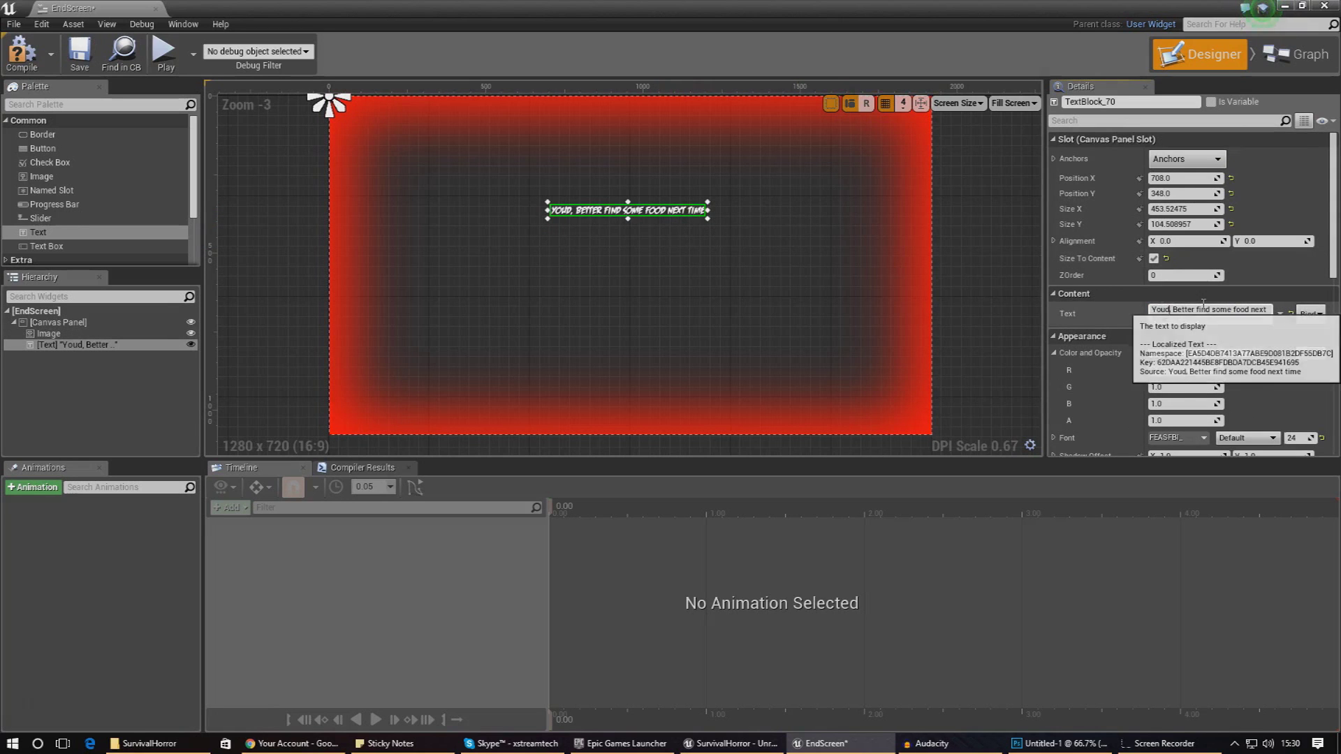
pyautogui.write('died,')
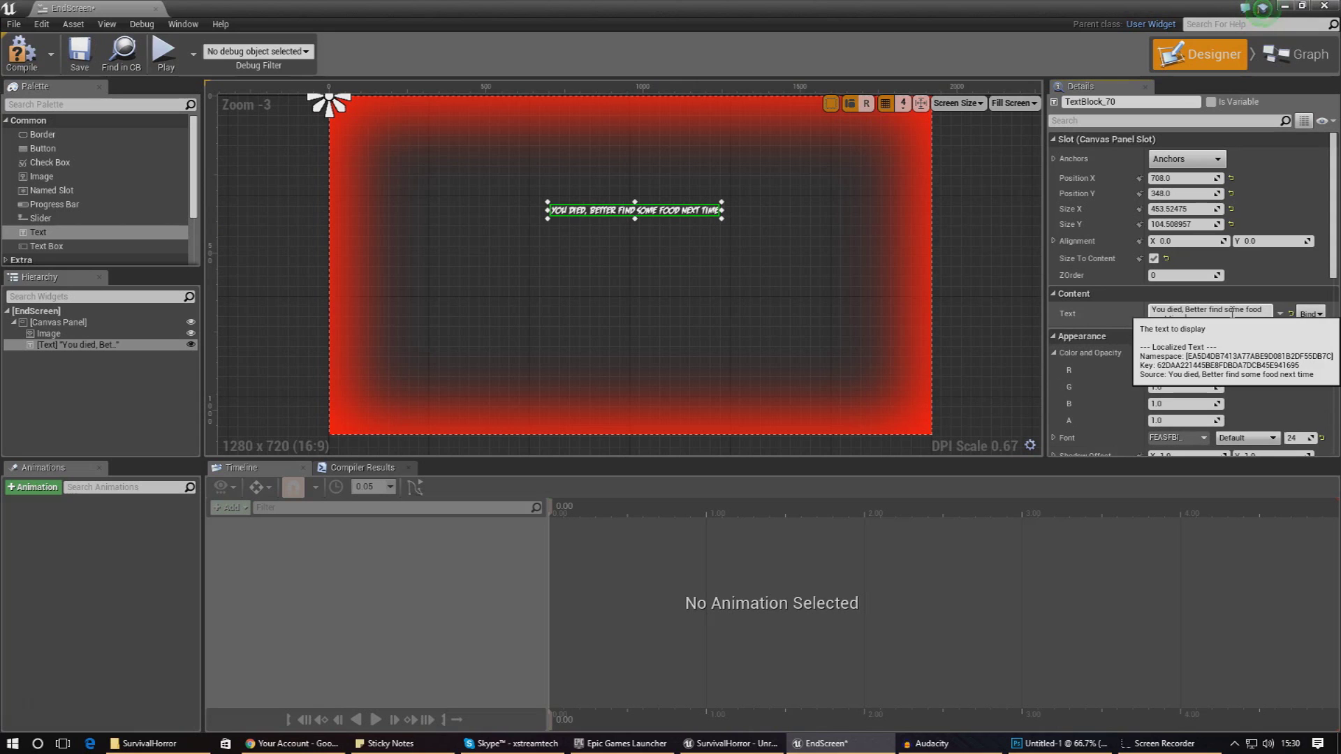
# Step: Turn off Size To Content for the death message and resize its box to about 769 x 109
pyautogui.click(702, 246)
pyautogui.click(704, 214)
pyautogui.click(715, 221)
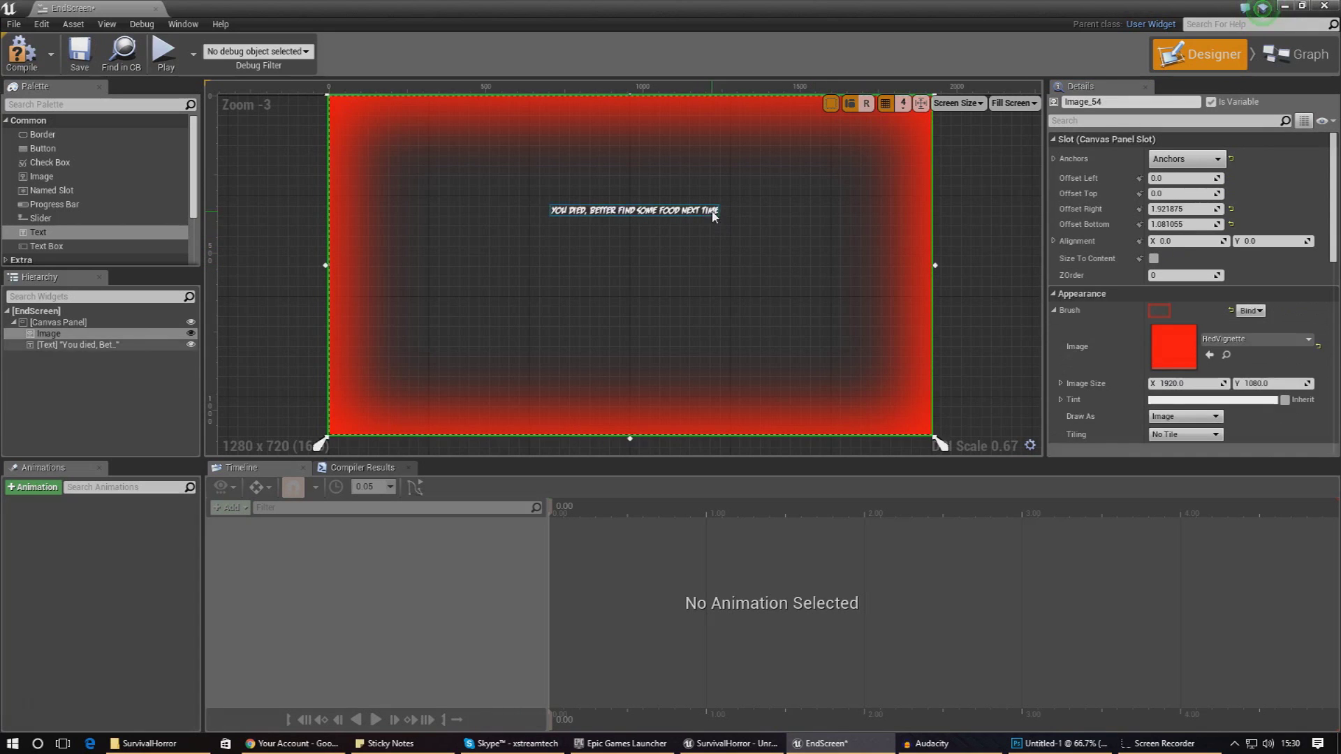
pyautogui.click(714, 212)
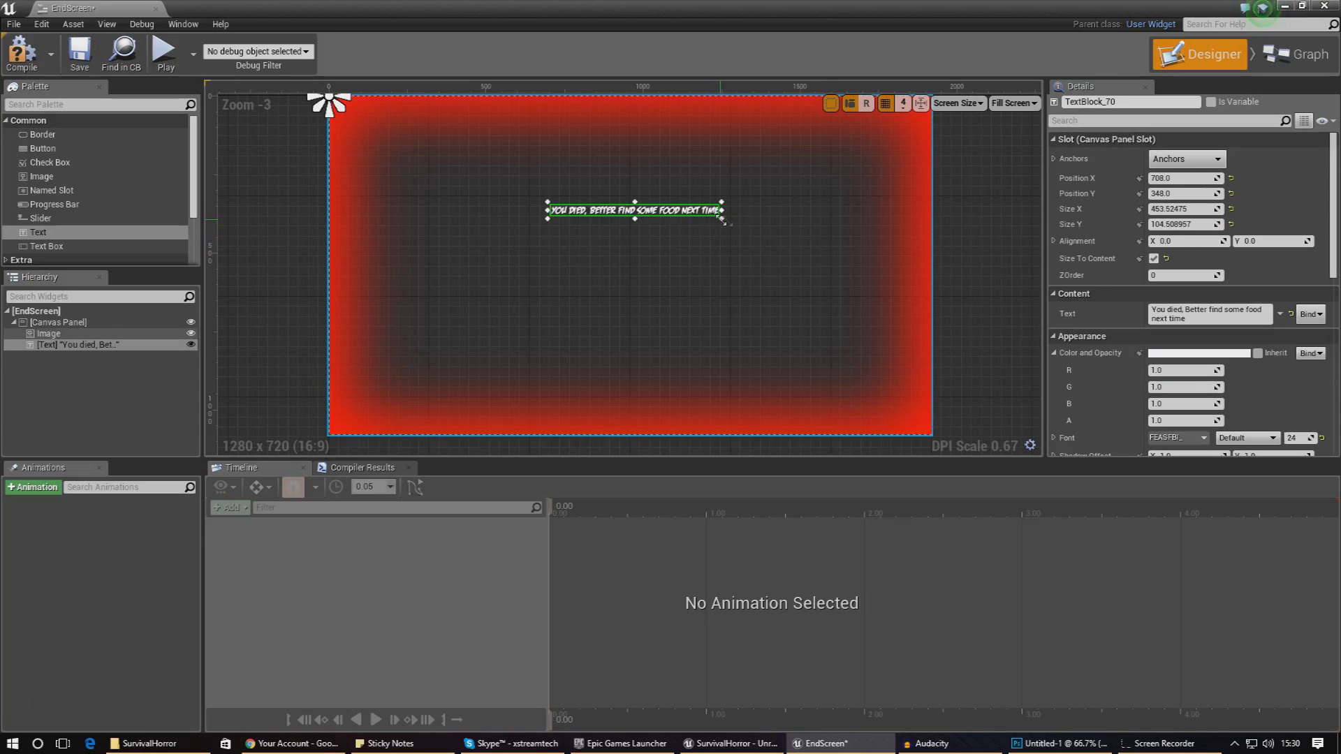
pyautogui.click(1153, 258)
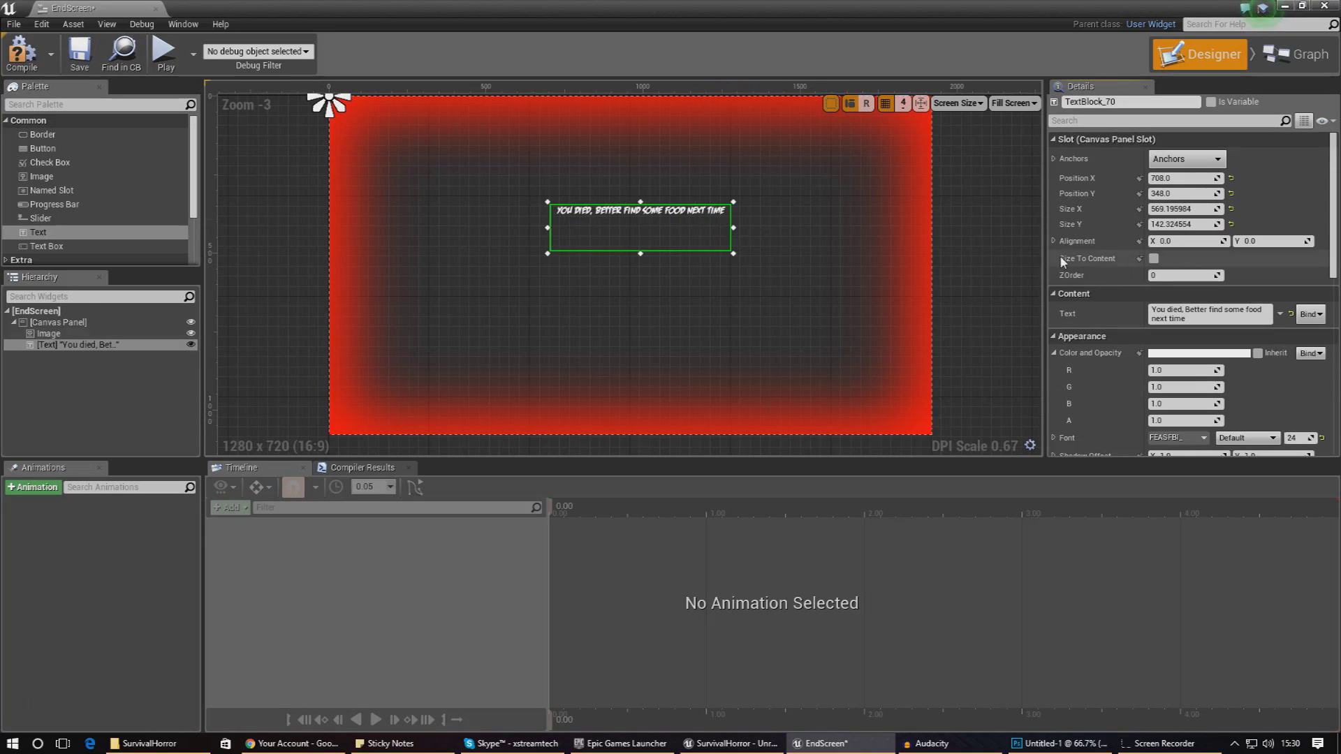
pyautogui.moveTo(732, 254); pyautogui.dragTo(796, 243)
# Step: Set the death message's font size to 40
pyautogui.scroll(-2, 1196, 417)
pyautogui.click(1299, 371)
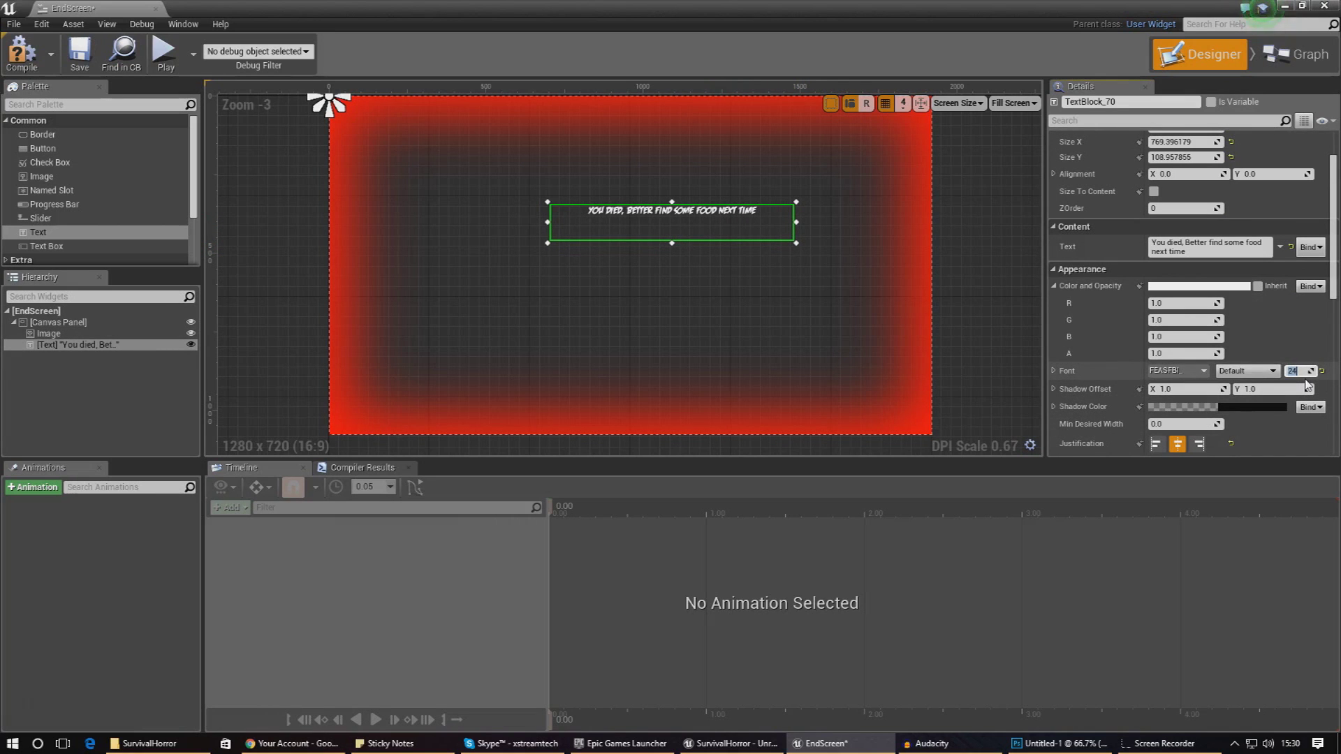
pyautogui.press('Return')
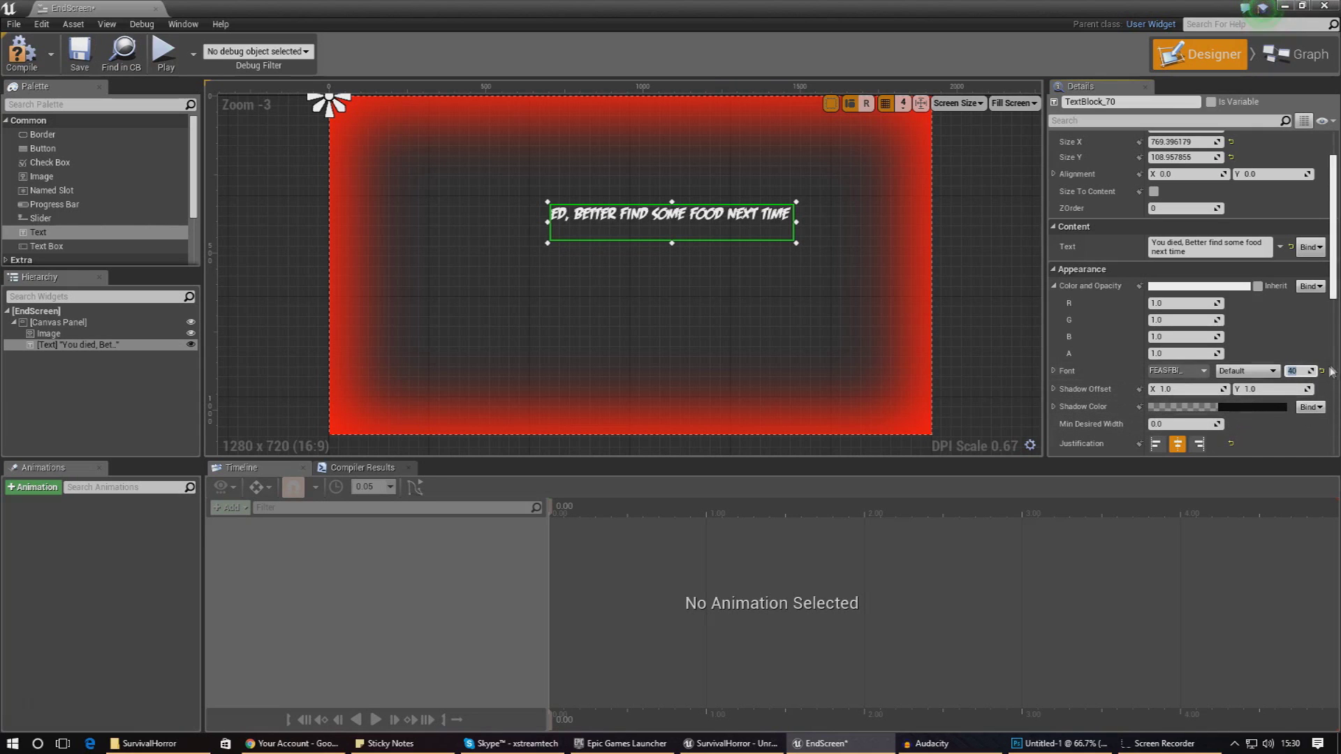
# Step: Widen the message box on both sides to about 1090 and center it horizontally at about position 416, 352
pyautogui.moveTo(796, 221); pyautogui.dragTo(817, 222)
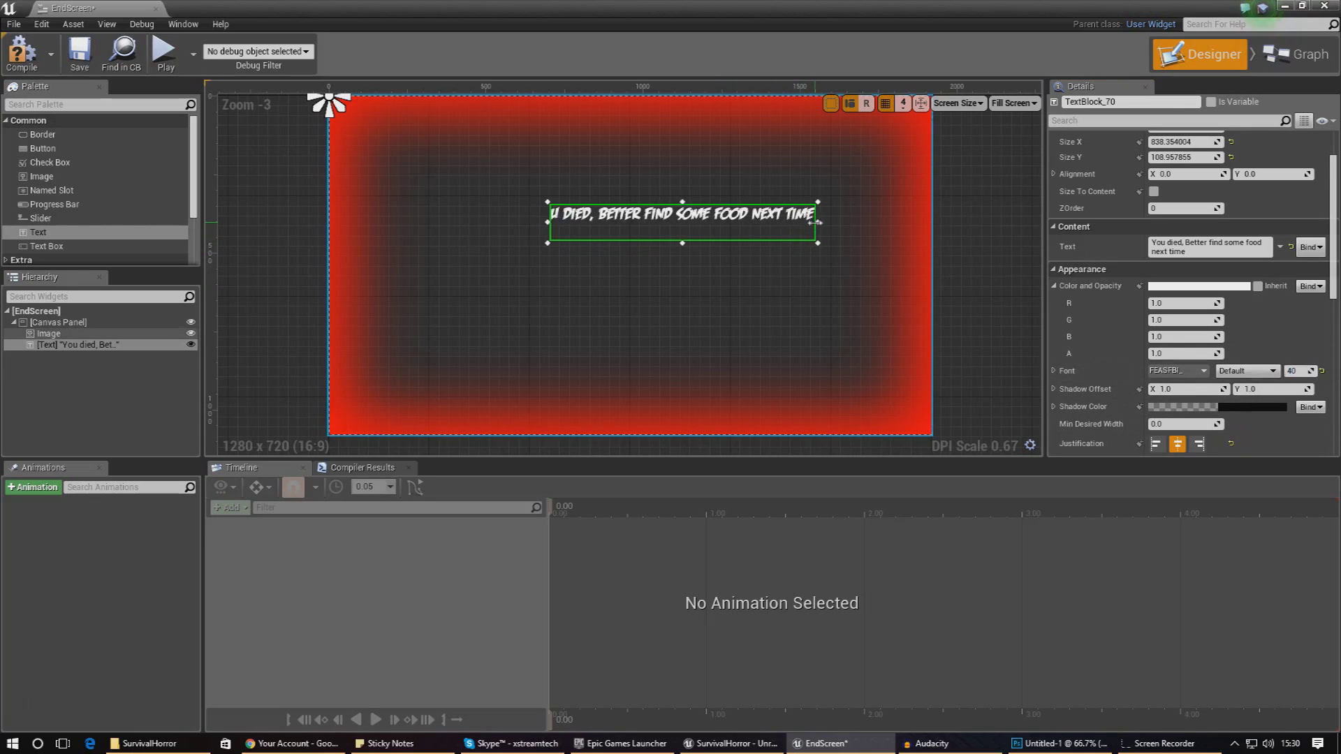
pyautogui.moveTo(549, 222); pyautogui.dragTo(468, 221)
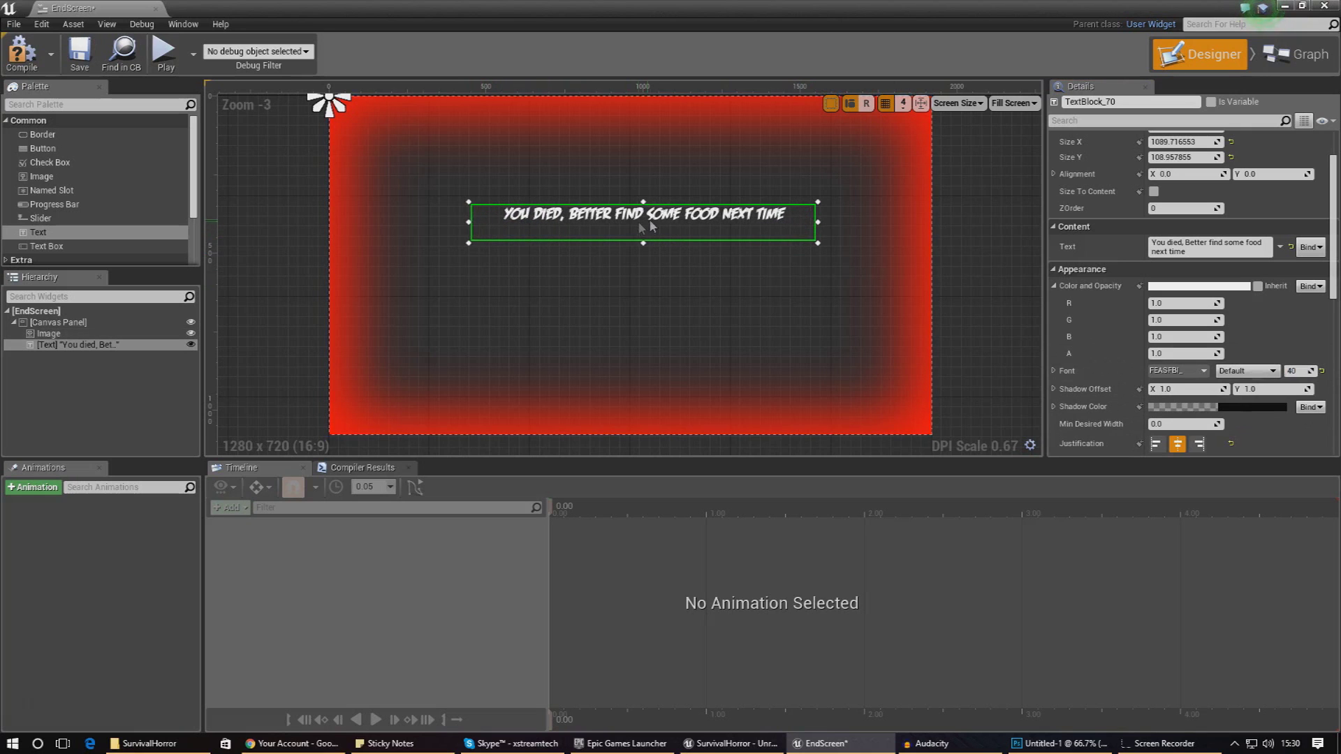
pyautogui.moveTo(649, 222); pyautogui.dragTo(637, 223)
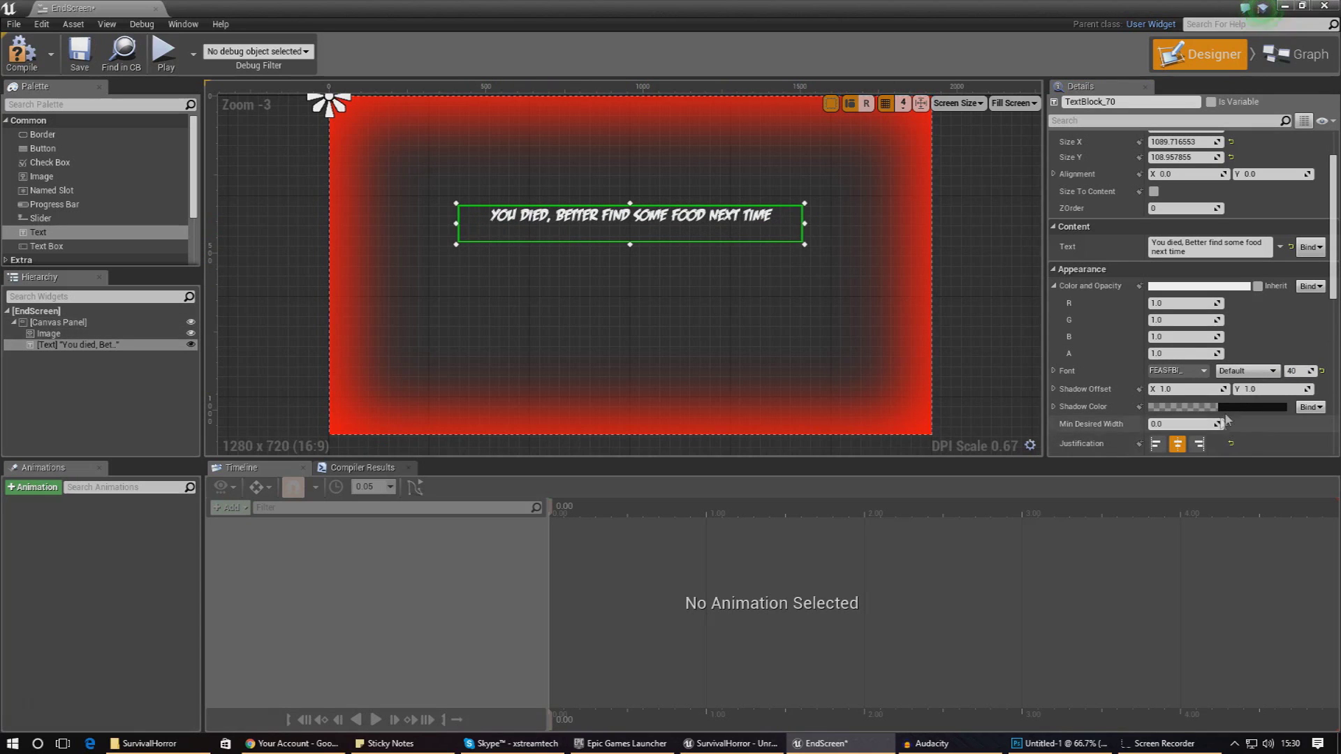
# Step: Color the death message orange-yellow, about R 1.0, G 0.51, B 0.0
pyautogui.click(1056, 372)
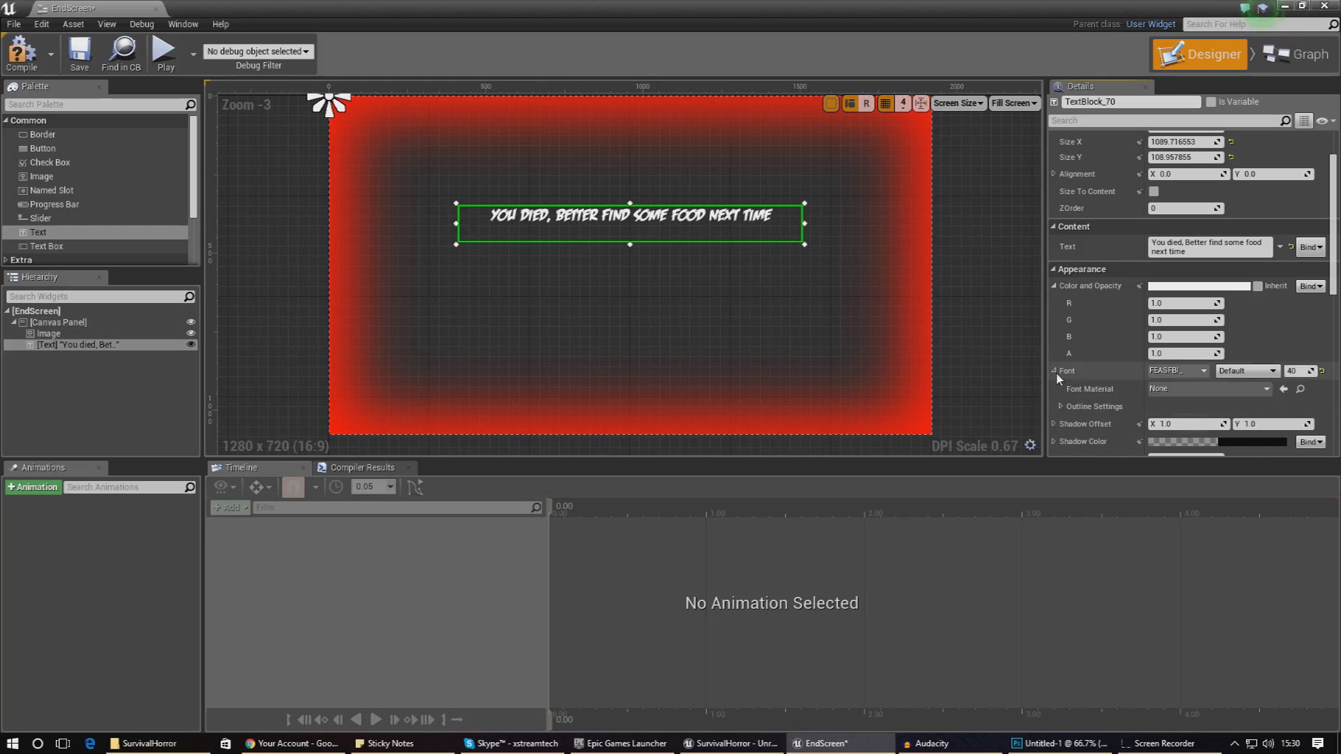
pyautogui.click(1061, 405)
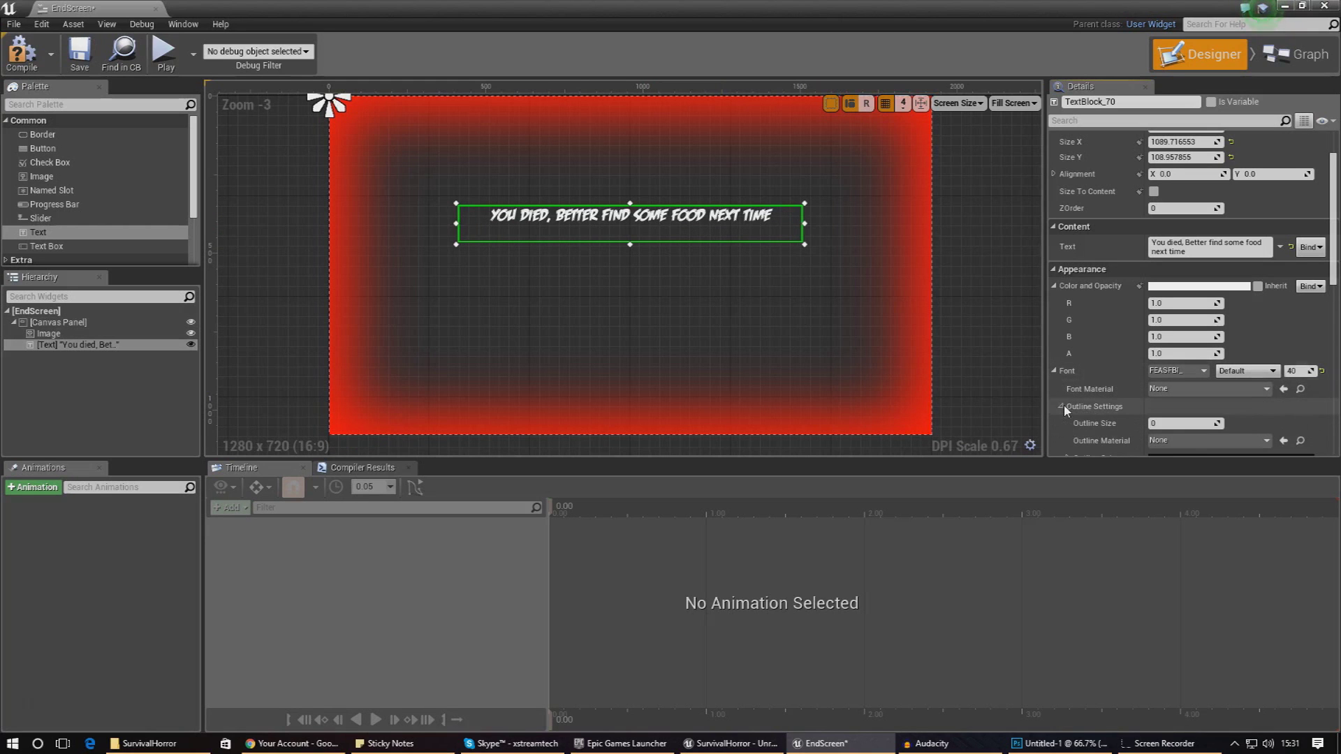
pyautogui.click(1168, 287)
pyautogui.moveTo(978, 416); pyautogui.dragTo(1025, 459)
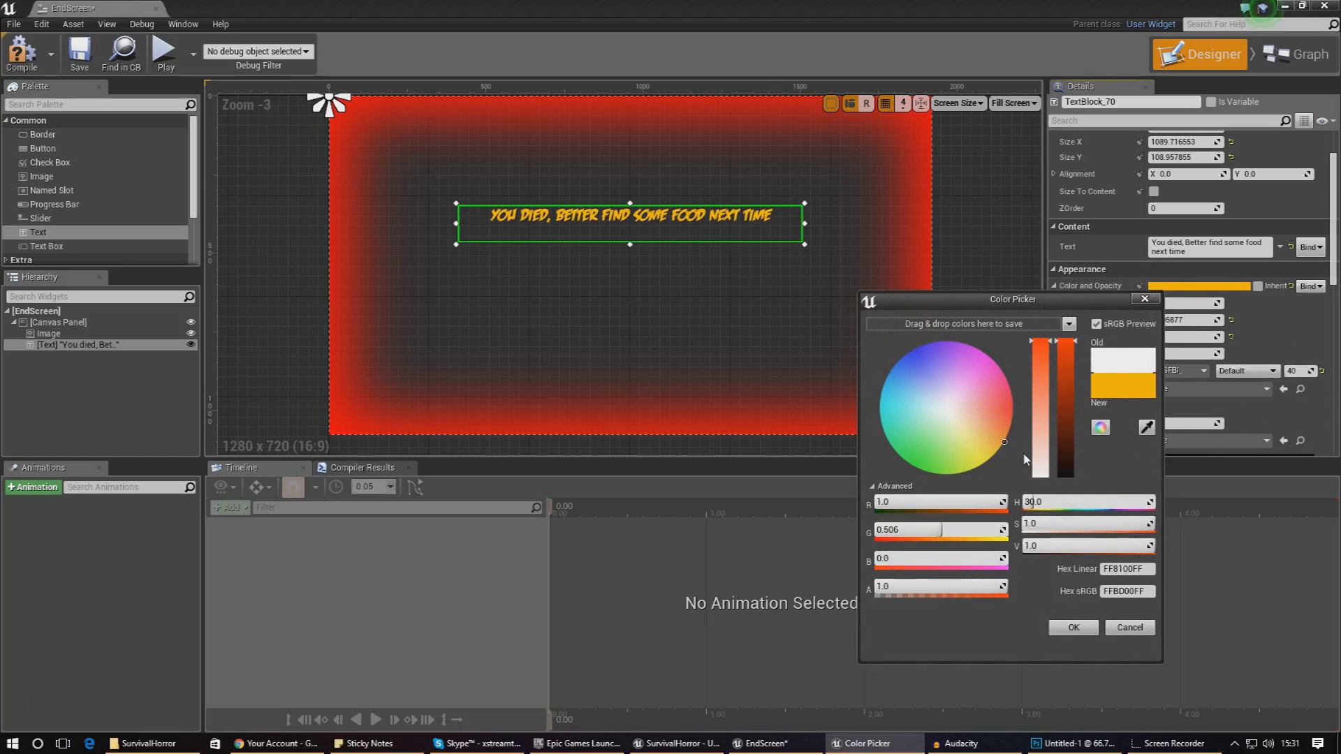
pyautogui.click(1074, 627)
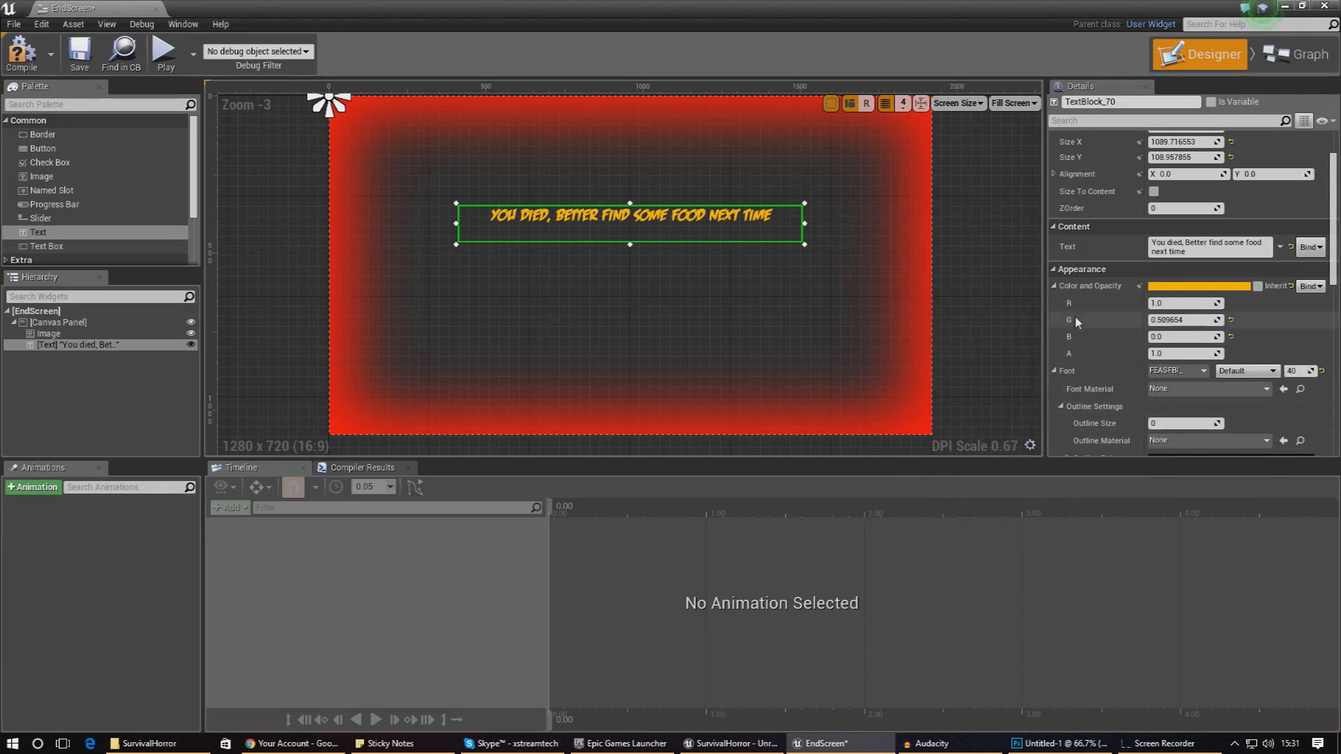
pyautogui.click(1055, 286)
# Step: Anchor the death message to the center of the canvas and clear the selection
pyautogui.scroll(2, 1087, 269)
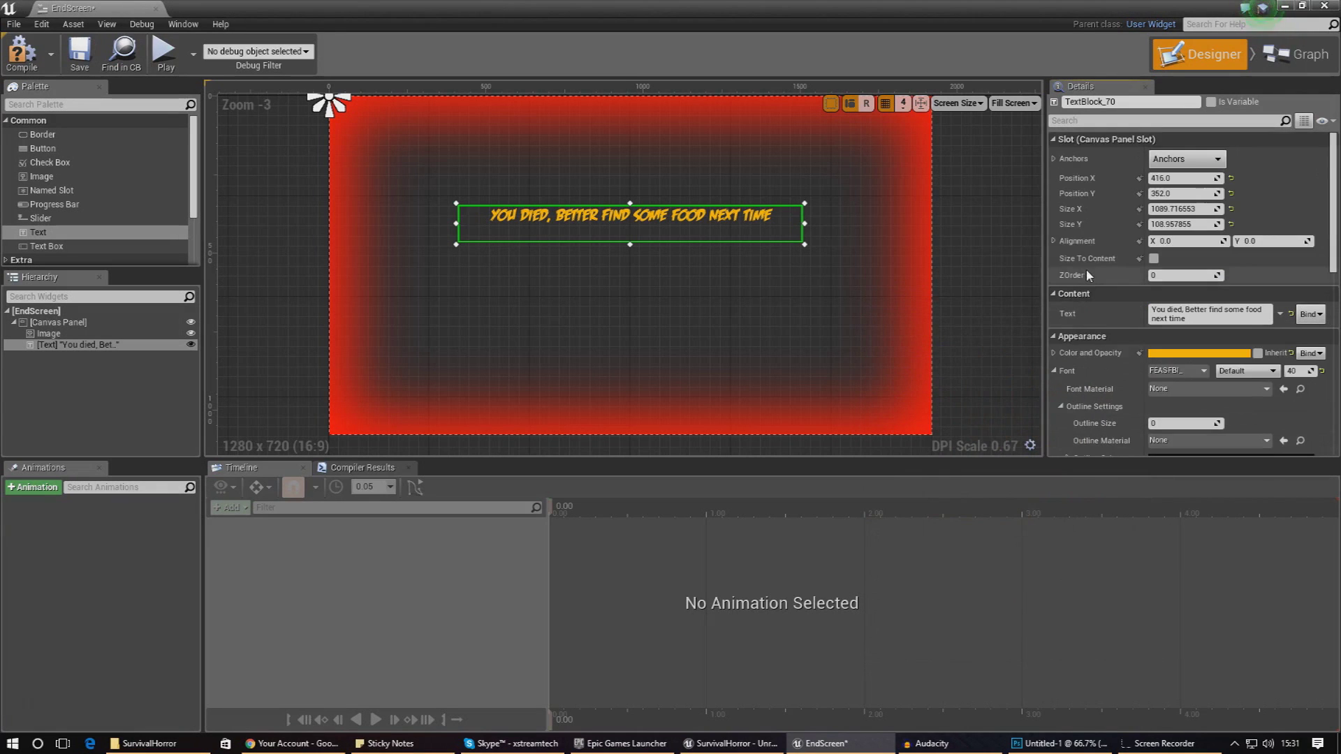
pyautogui.click(1187, 160)
pyautogui.click(1209, 250)
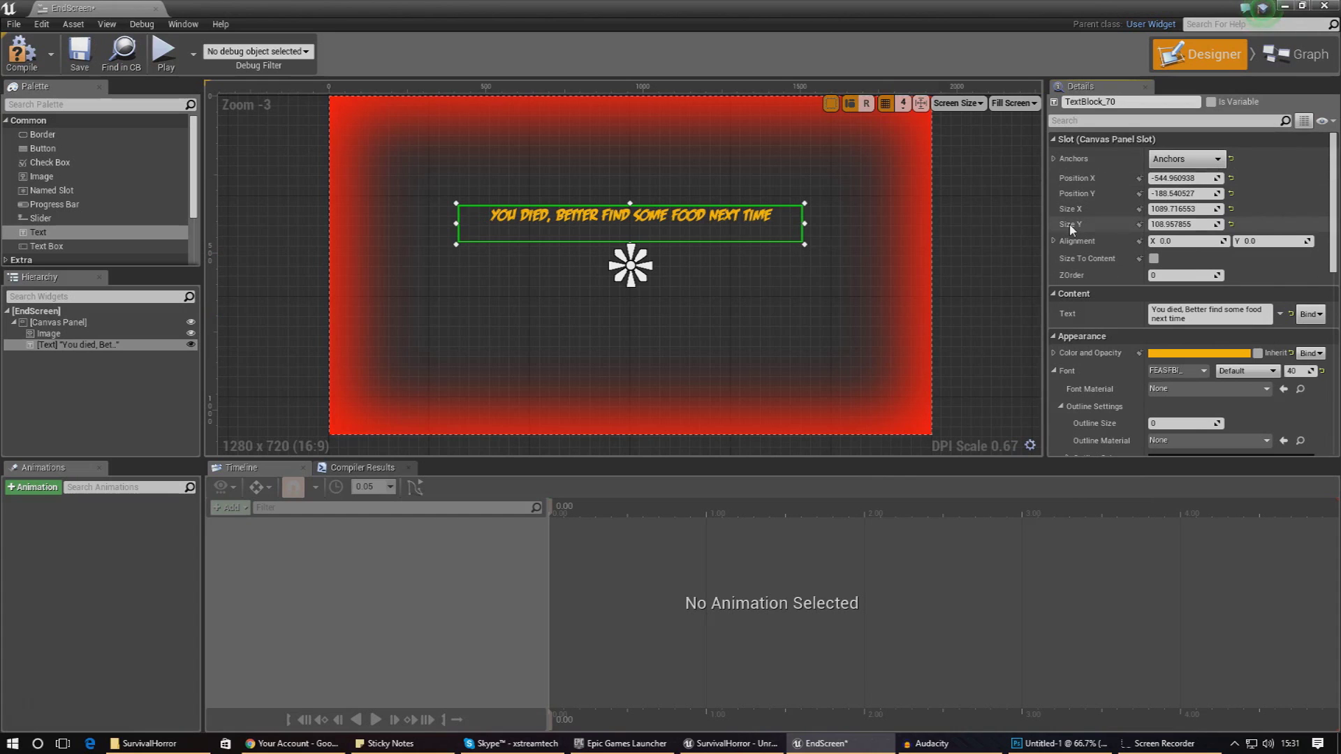
pyautogui.click(933, 244)
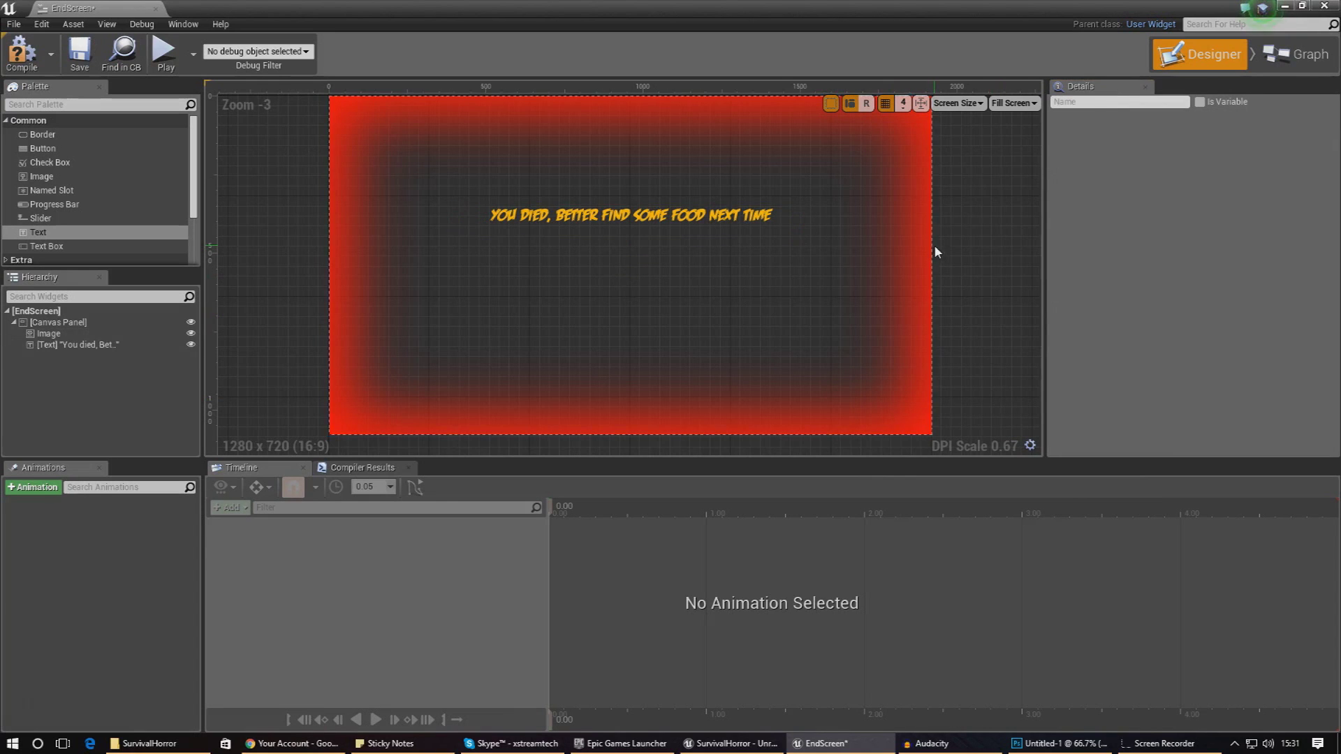
pyautogui.click(681, 216)
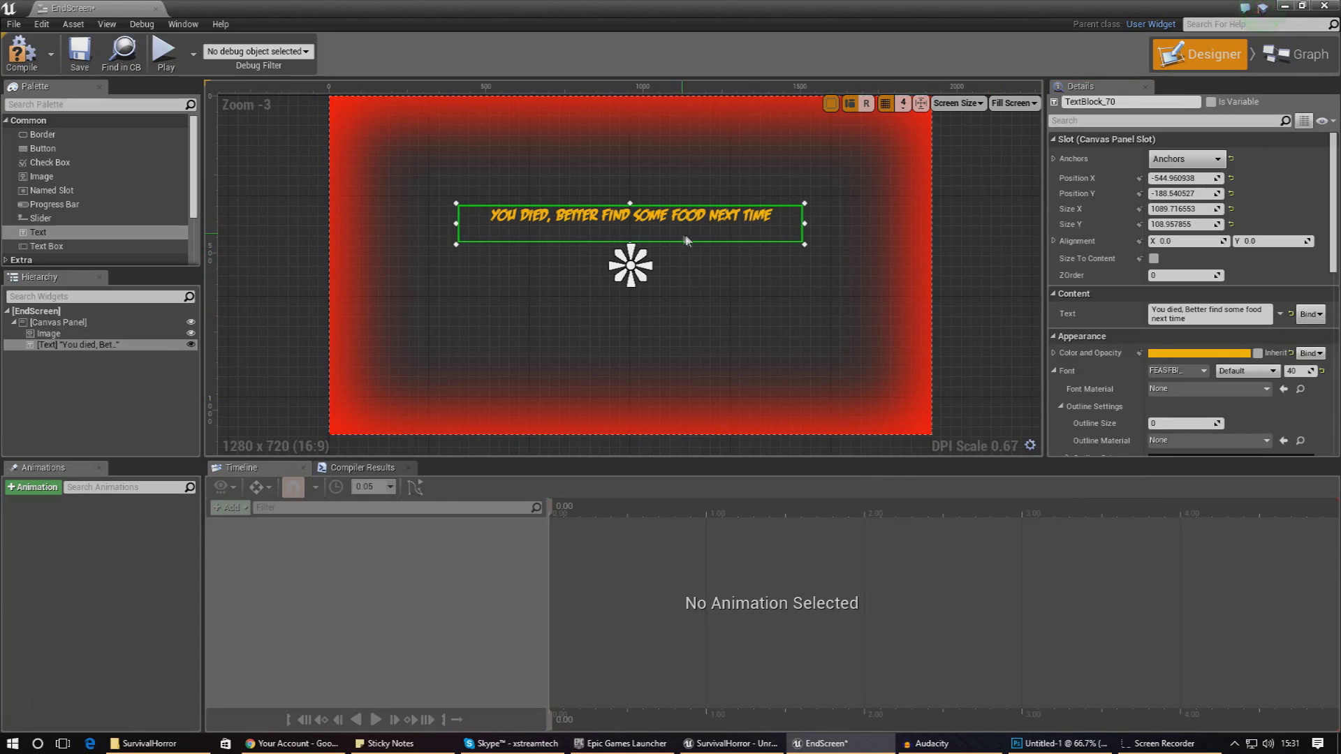
pyautogui.click(969, 204)
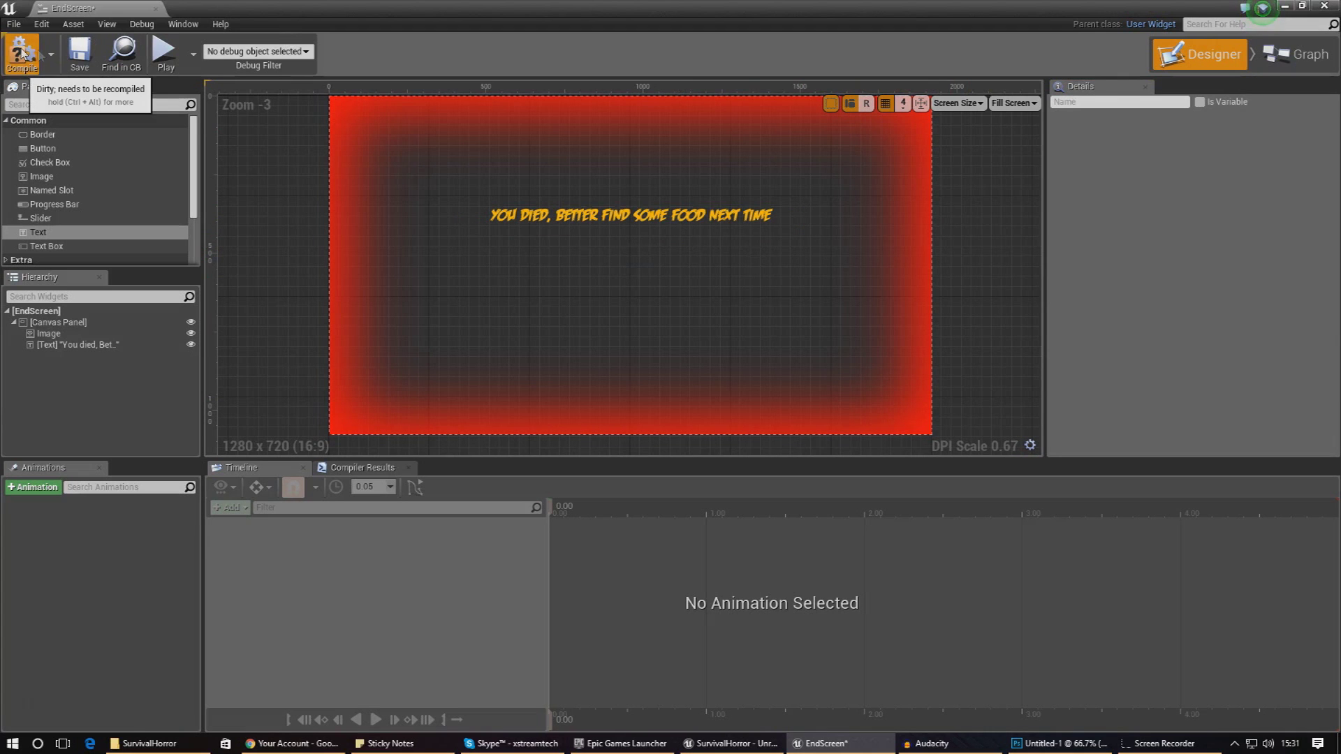
# Step: Compile and save the EndScreen widget, and close its editor
pyautogui.click(83, 53)
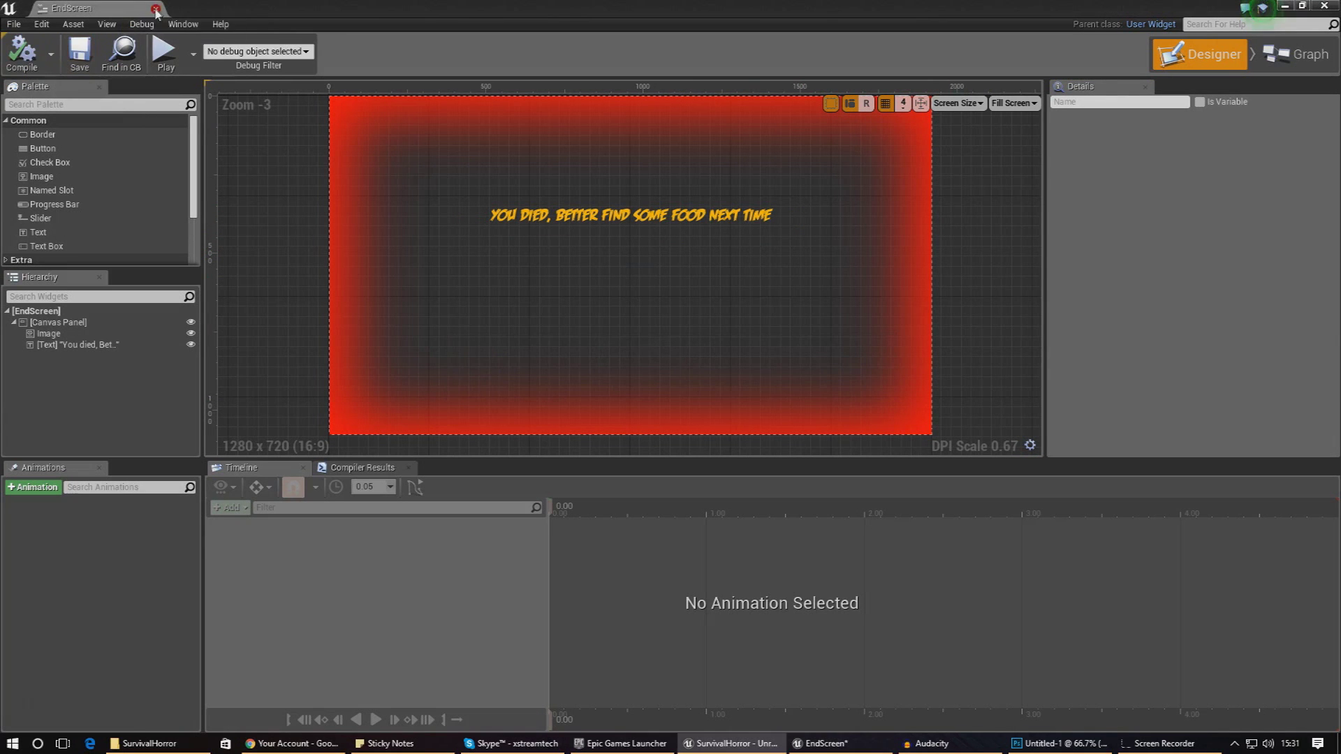
pyautogui.click(155, 7)
pyautogui.click(469, 689)
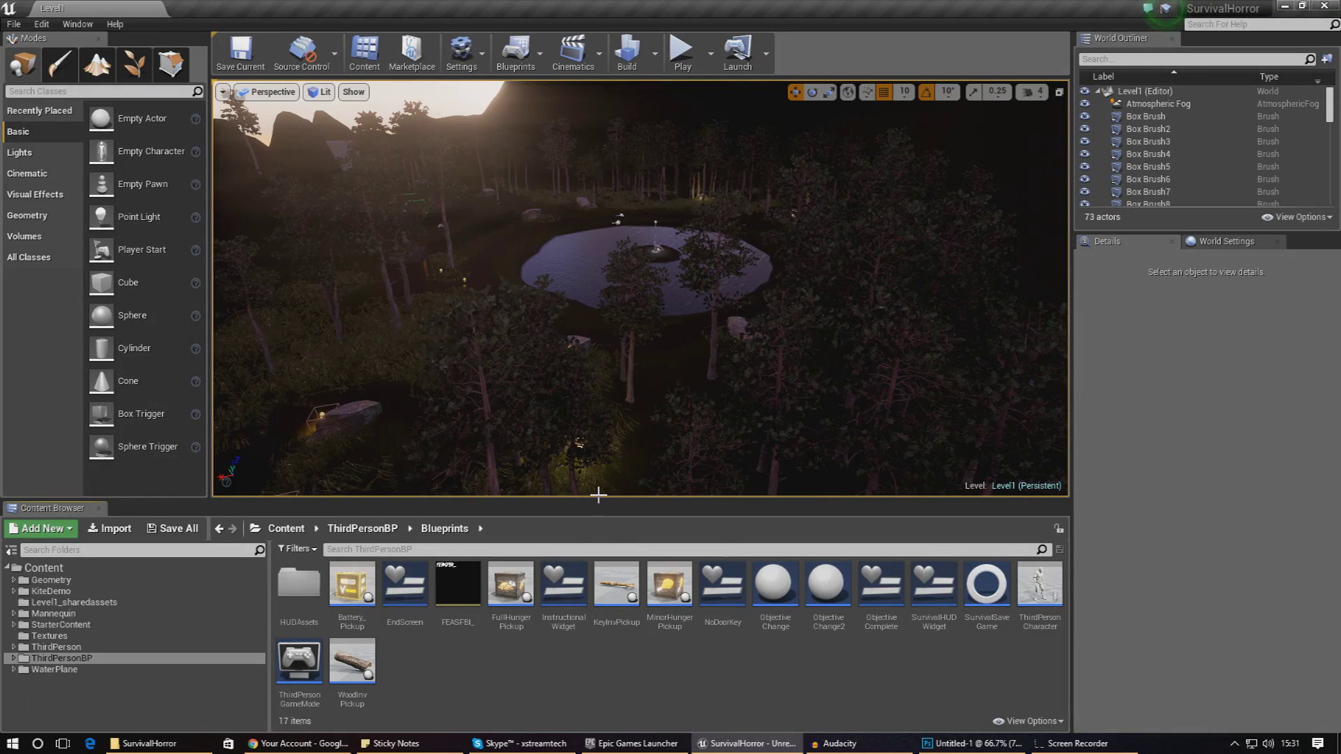
pyautogui.moveTo(640, 288); pyautogui.dragTo(758, 438, button='right')
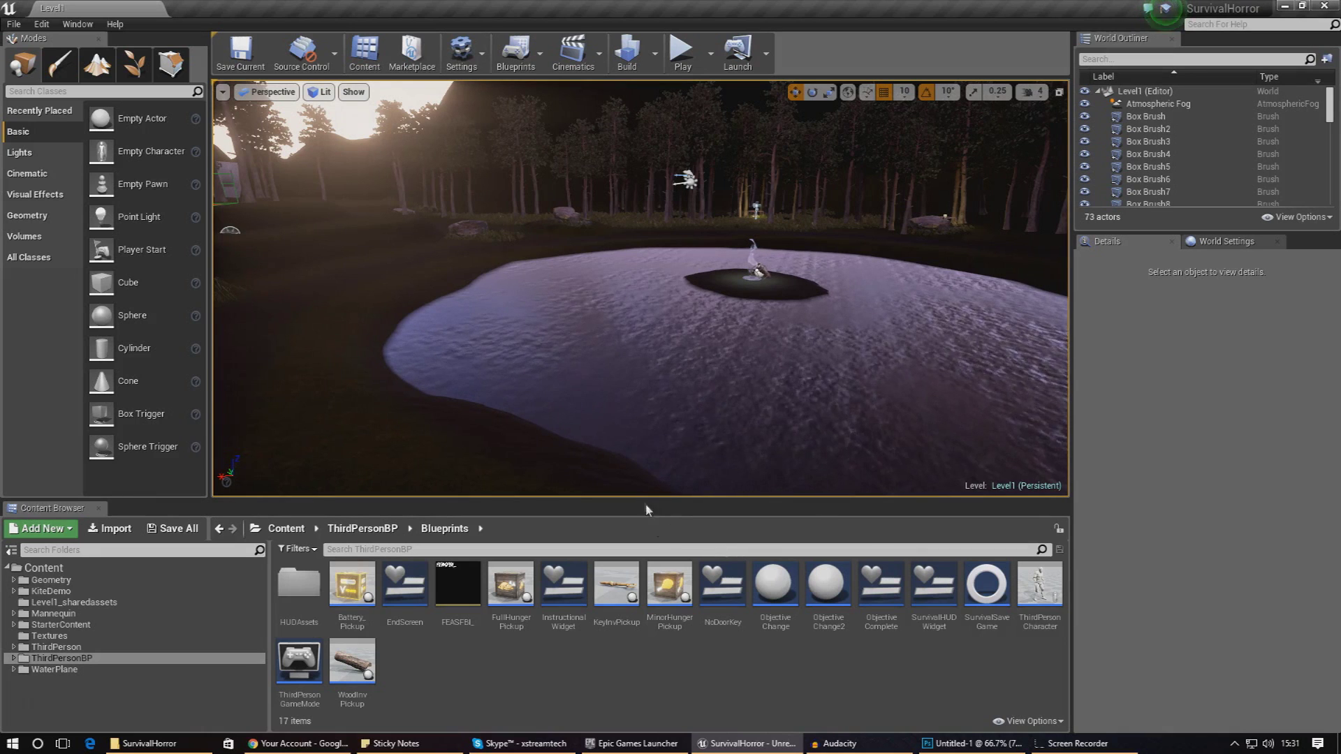
pyautogui.moveTo(581, 408); pyautogui.dragTo(510, 401, button='right')
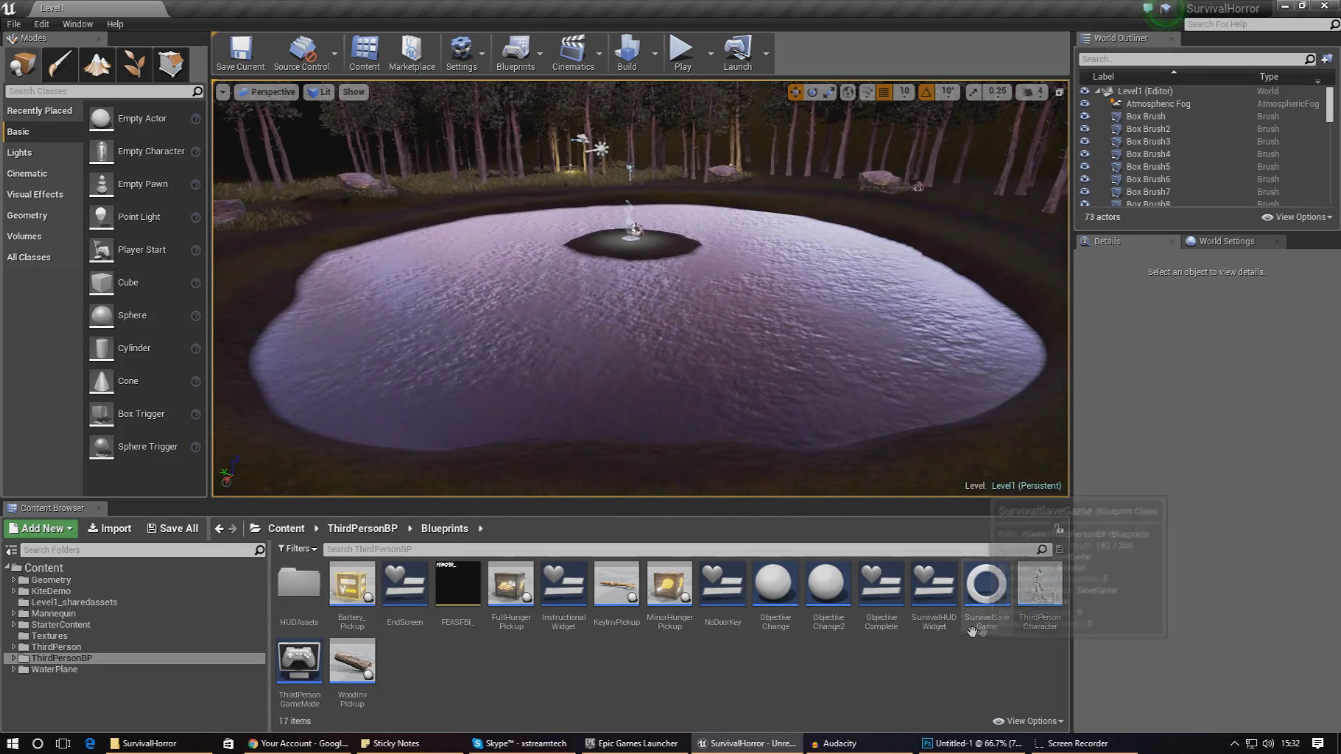
# Step: Open the ThirdPersonCharacter blueprint and bring its Player Stamina nodes in the Event Graph into close view
pyautogui.doubleClick(1029, 594)
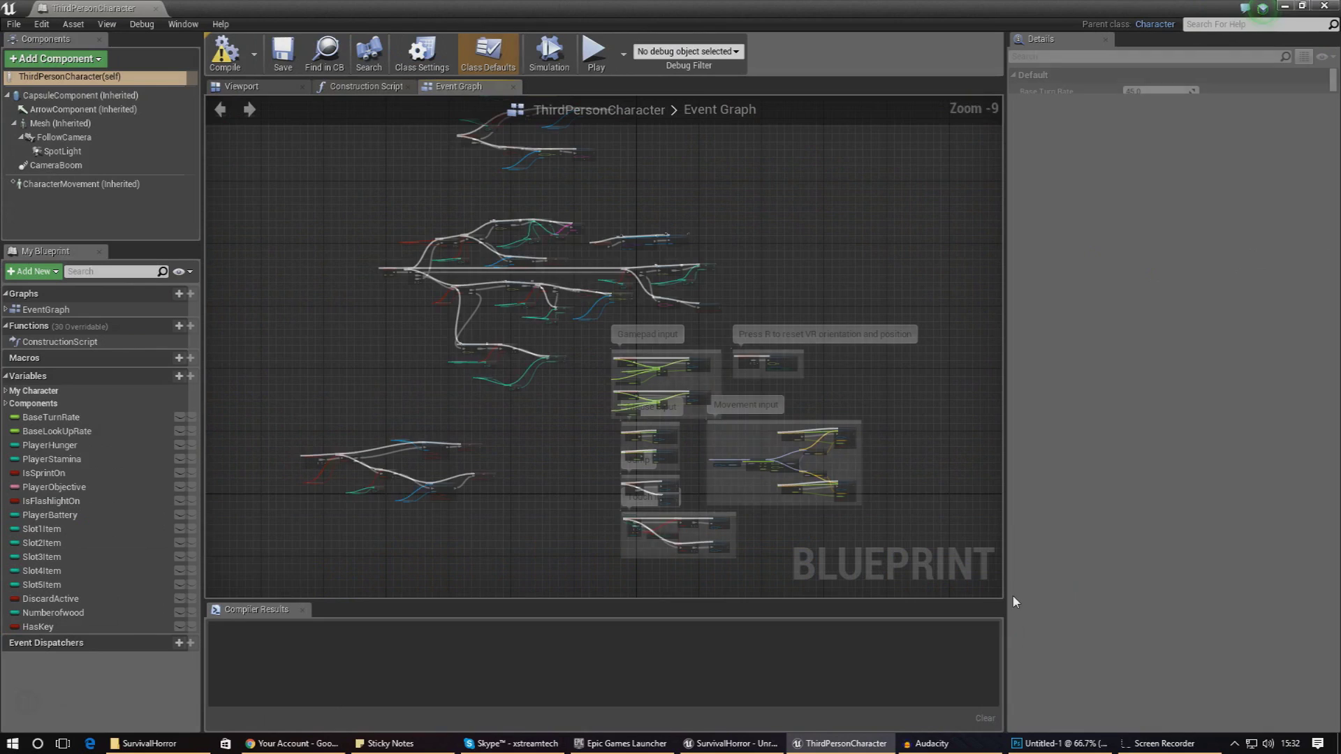
pyautogui.moveTo(586, 408); pyautogui.dragTo(617, 405, button='right')
pyautogui.scroll(5, 585, 448)
pyautogui.scroll(1, 569, 306)
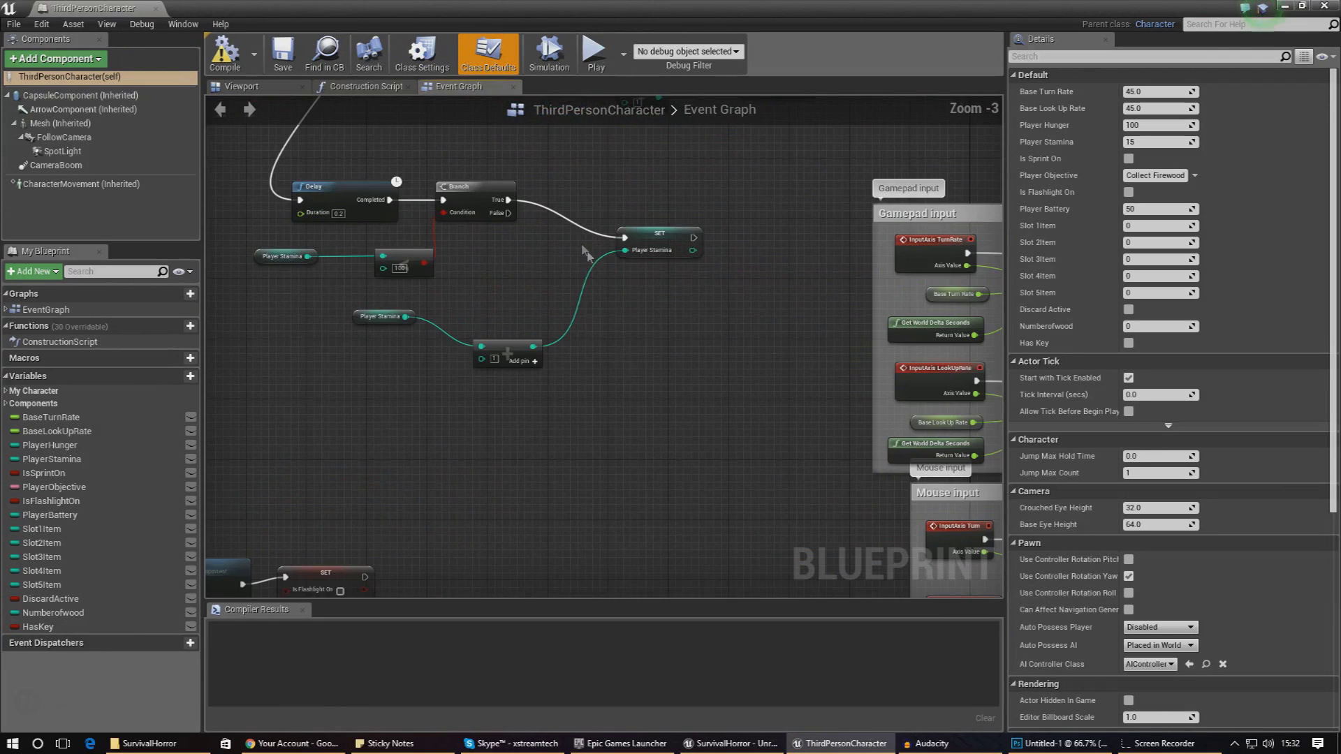
# Step: Examine the Event Graph's sprint, flashlight and hunger logic to find the Print String and Set Game Paused nodes that handle the player's death
pyautogui.scroll(-1, 608, 419)
pyautogui.moveTo(623, 412); pyautogui.dragTo(659, 468, button='right')
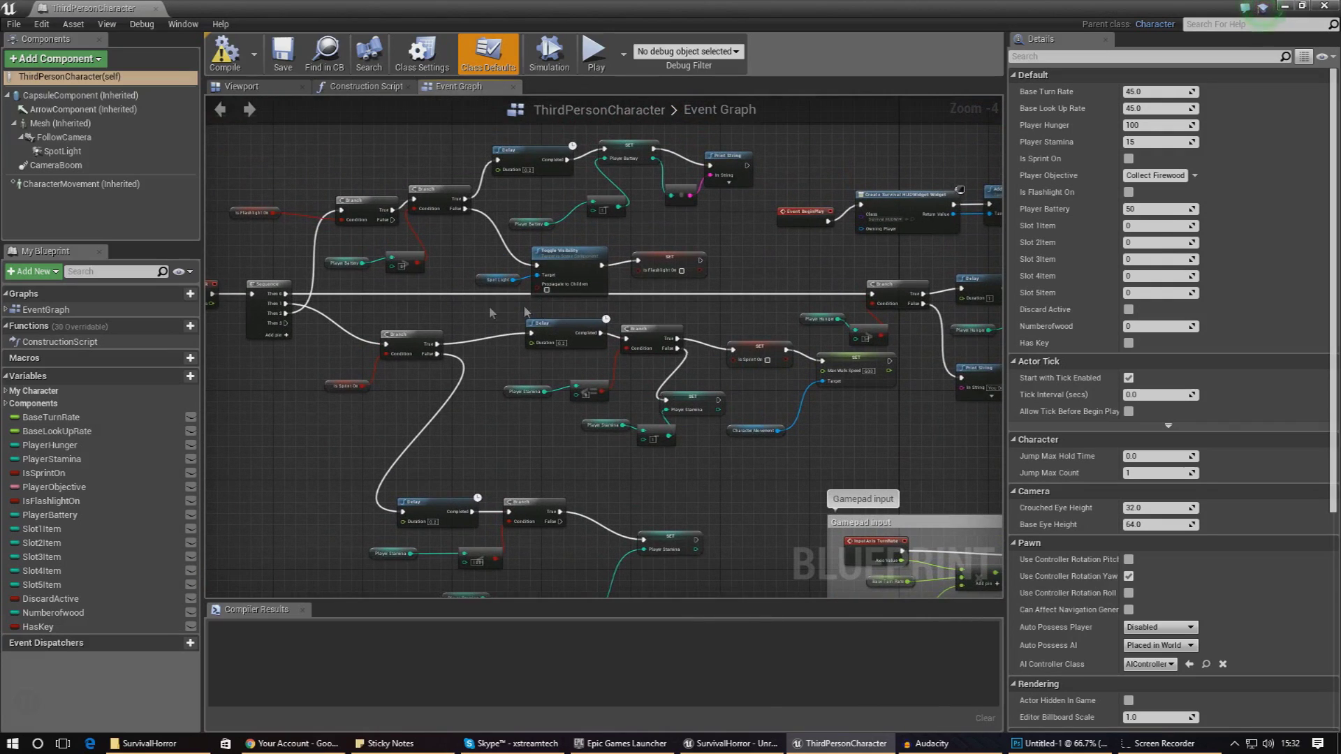
pyautogui.moveTo(763, 340); pyautogui.dragTo(536, 310, button='right')
pyautogui.scroll(3, 904, 273)
pyautogui.moveTo(924, 273); pyautogui.dragTo(789, 290, button='right')
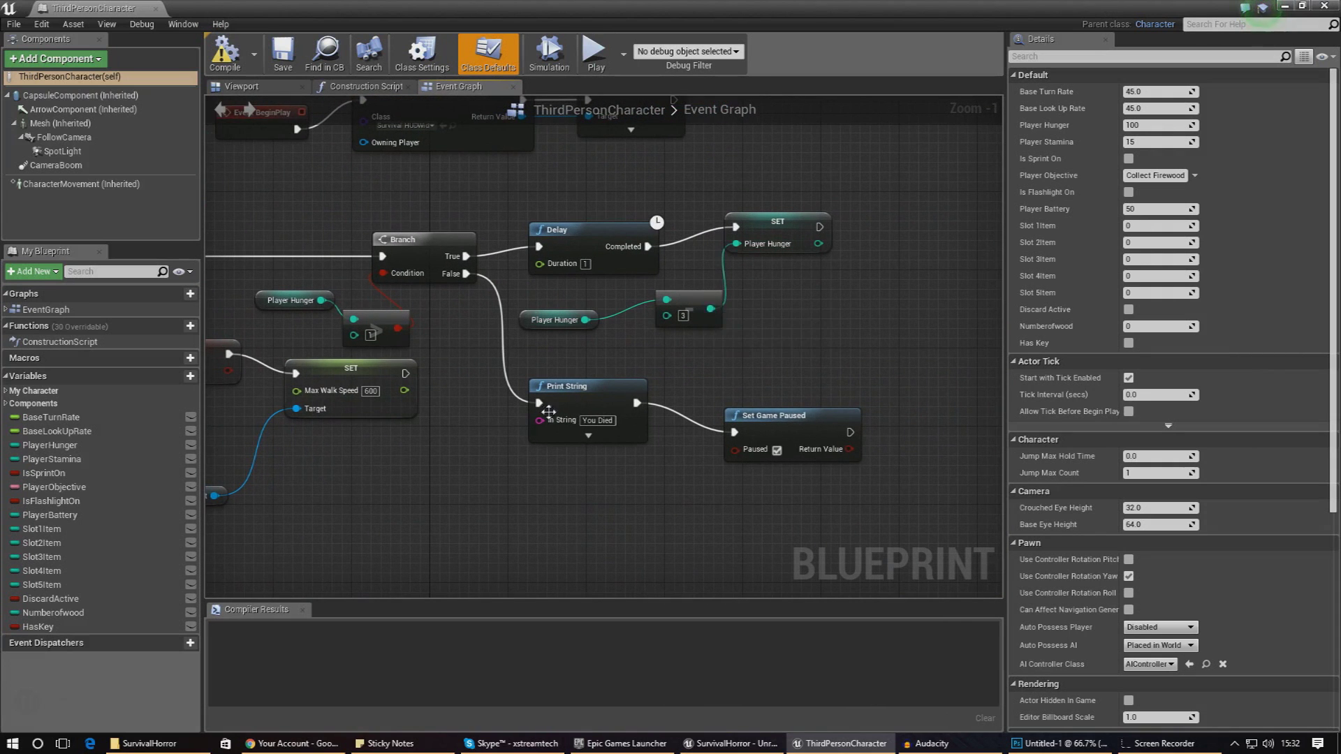
pyautogui.scroll(-6, 549, 411)
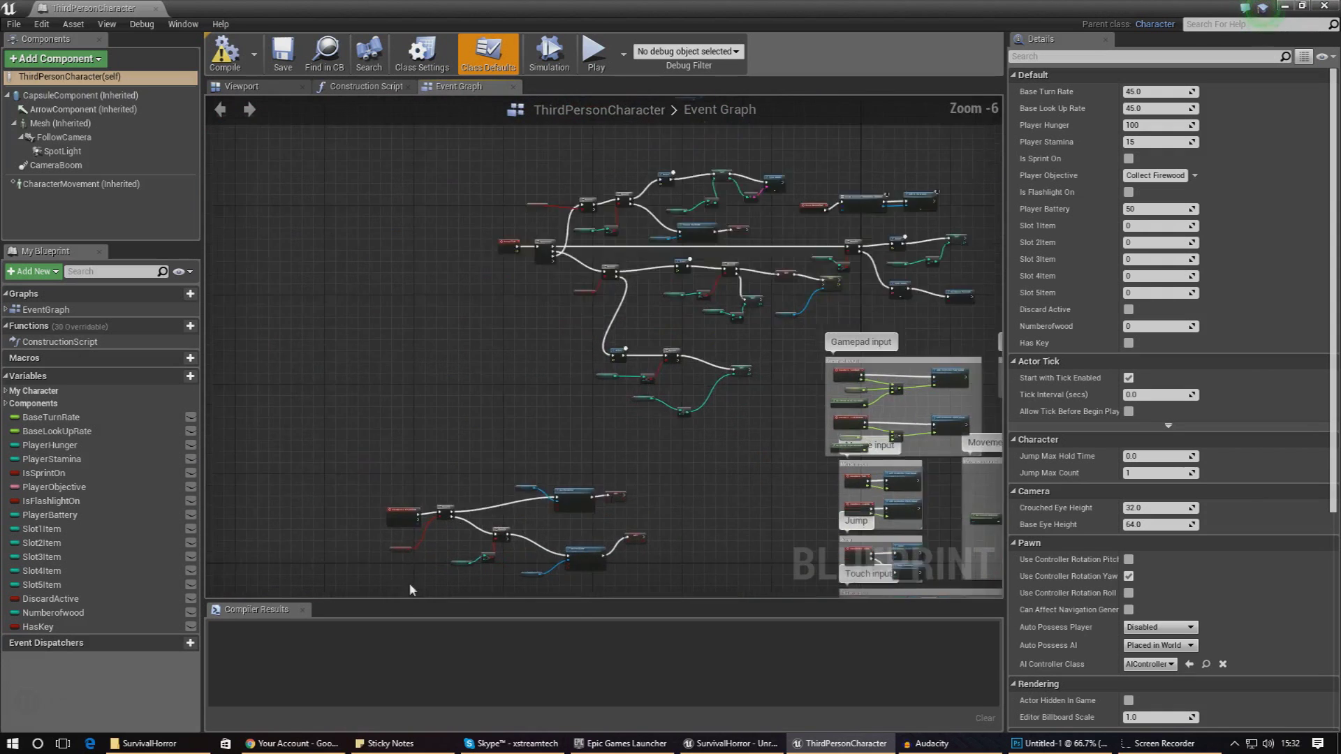
pyautogui.scroll(7, 408, 582)
pyautogui.scroll(-7, 695, 400)
pyautogui.scroll(4, 659, 243)
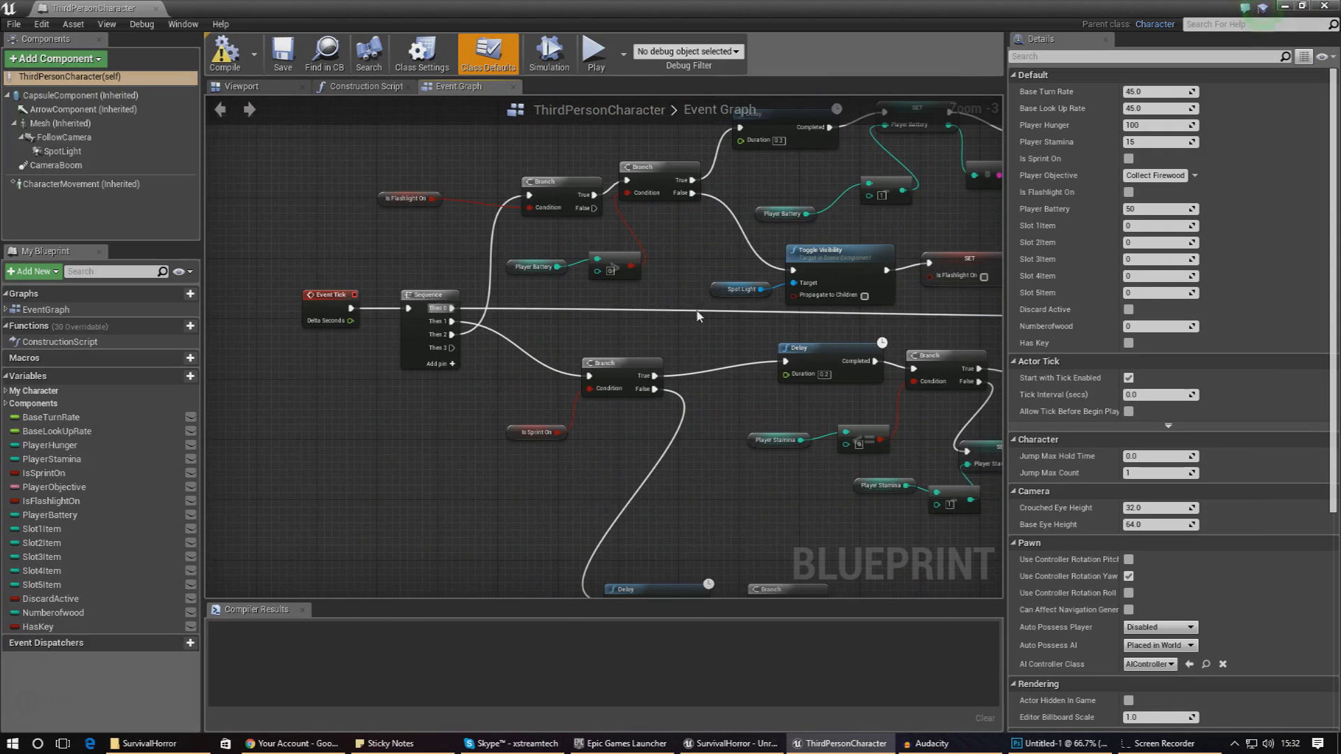
pyautogui.moveTo(682, 332); pyautogui.dragTo(654, 242, button='right')
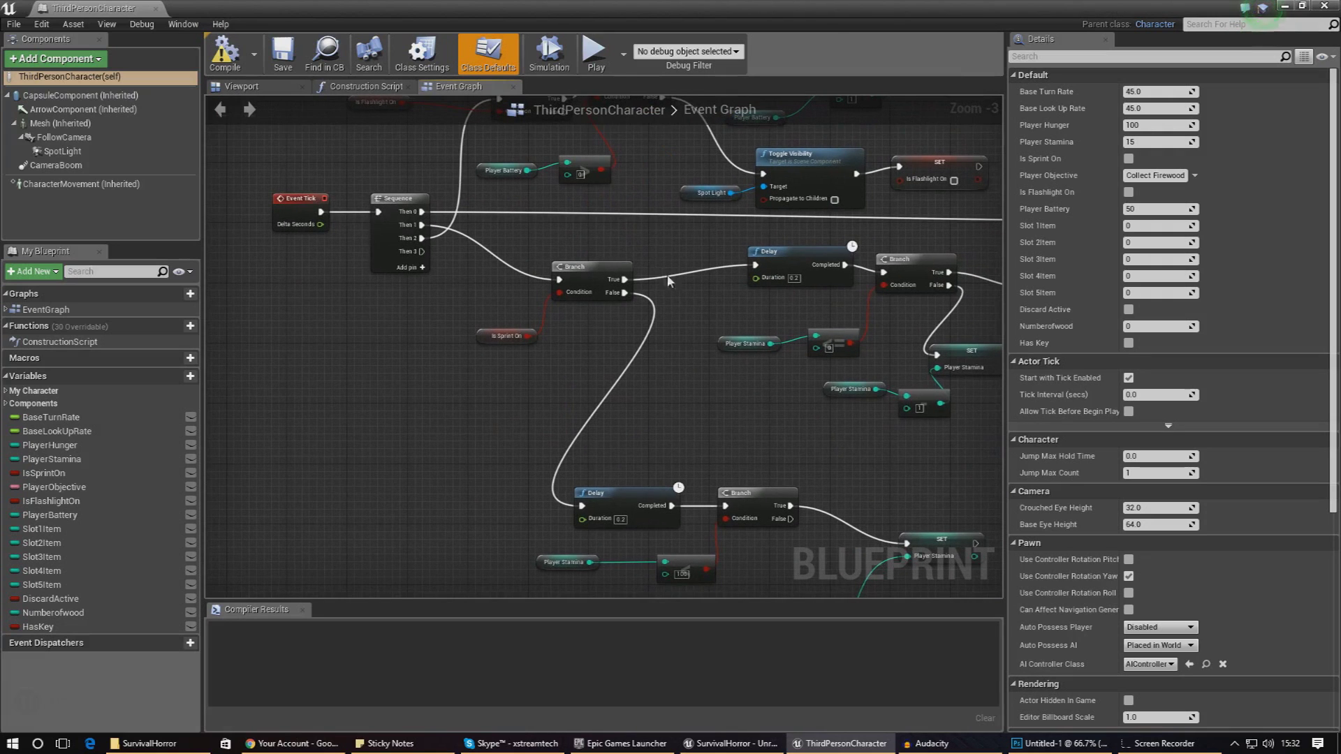
pyautogui.moveTo(780, 231); pyautogui.dragTo(552, 235, button='right')
pyautogui.moveTo(775, 242); pyautogui.dragTo(580, 238, button='right')
pyautogui.moveTo(733, 235); pyautogui.dragTo(572, 237, button='right')
pyautogui.moveTo(810, 263); pyautogui.dragTo(616, 253, button='right')
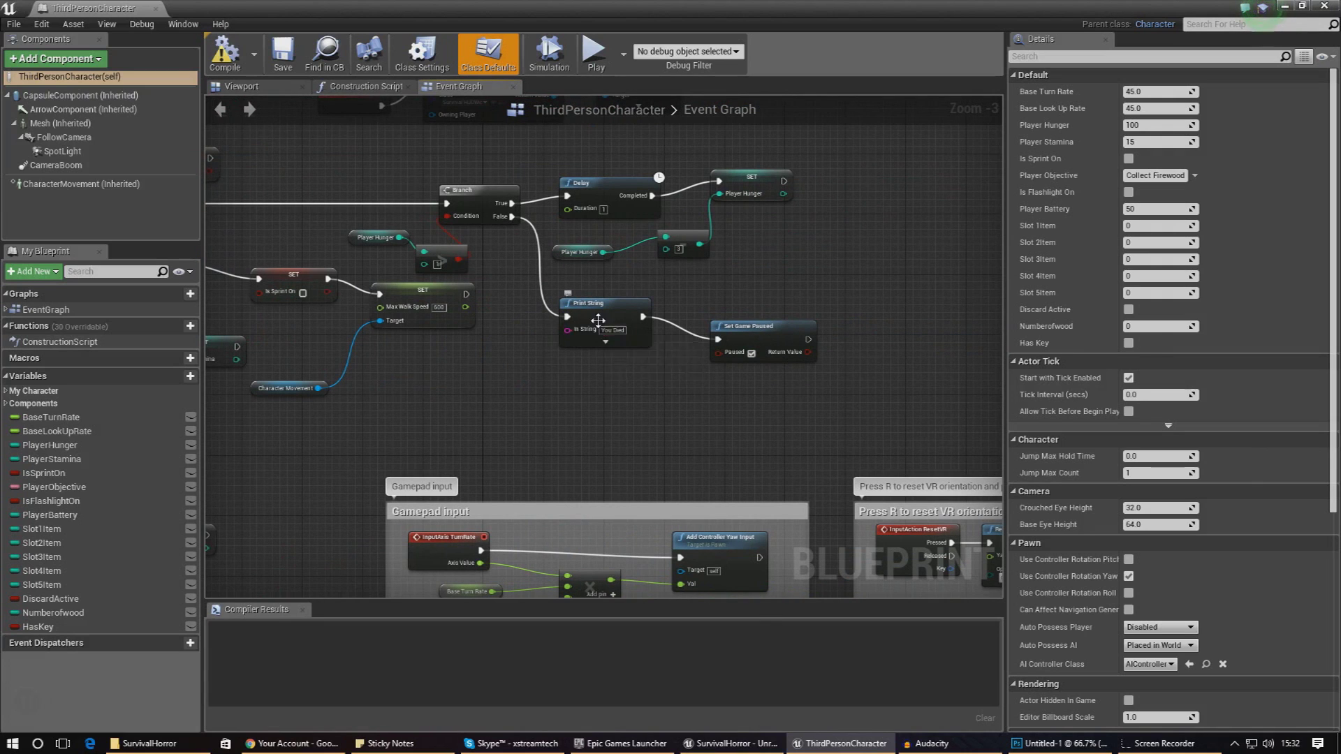
pyautogui.scroll(2, 463, 236)
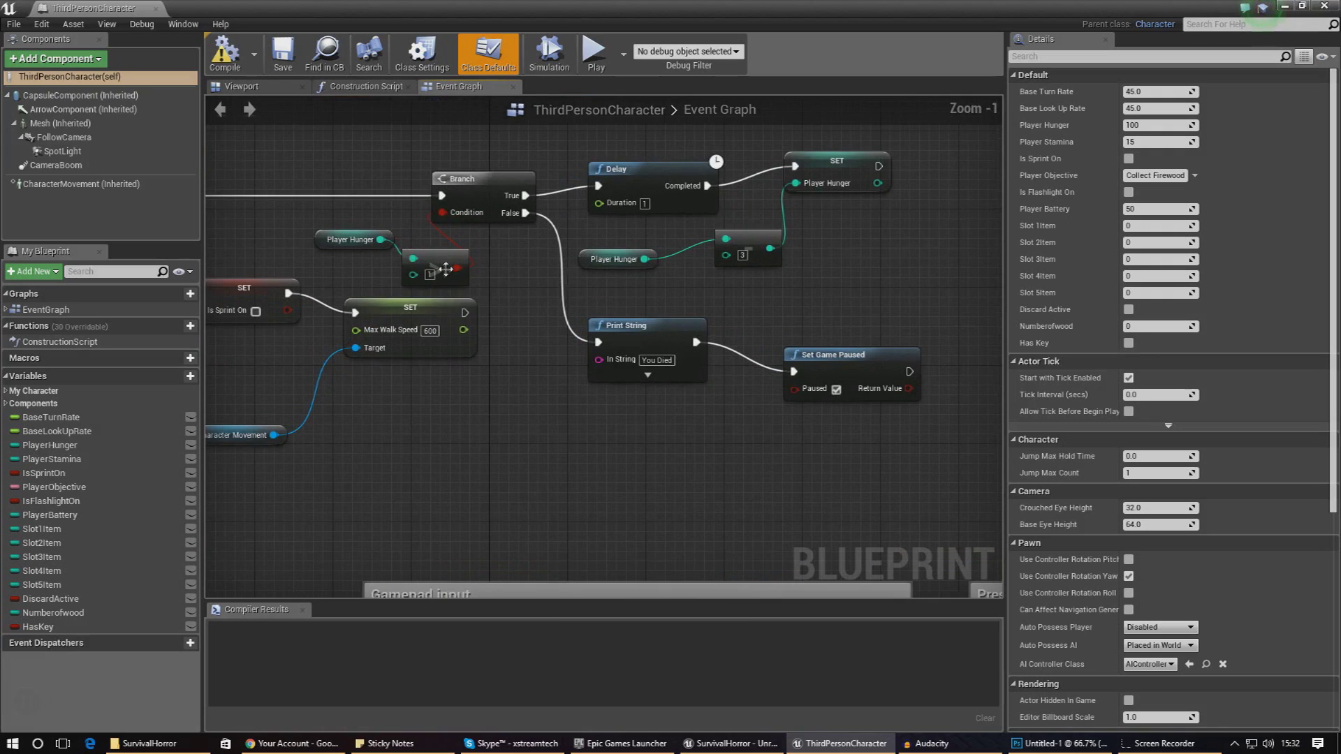
# Step: Add a Create Widget node wired after Set Game Paused, with its class set to EndScreen
pyautogui.moveTo(849, 409); pyautogui.dragTo(644, 356, button='right')
pyautogui.moveTo(684, 334); pyautogui.dragTo(820, 293)
pyautogui.write('create widget')
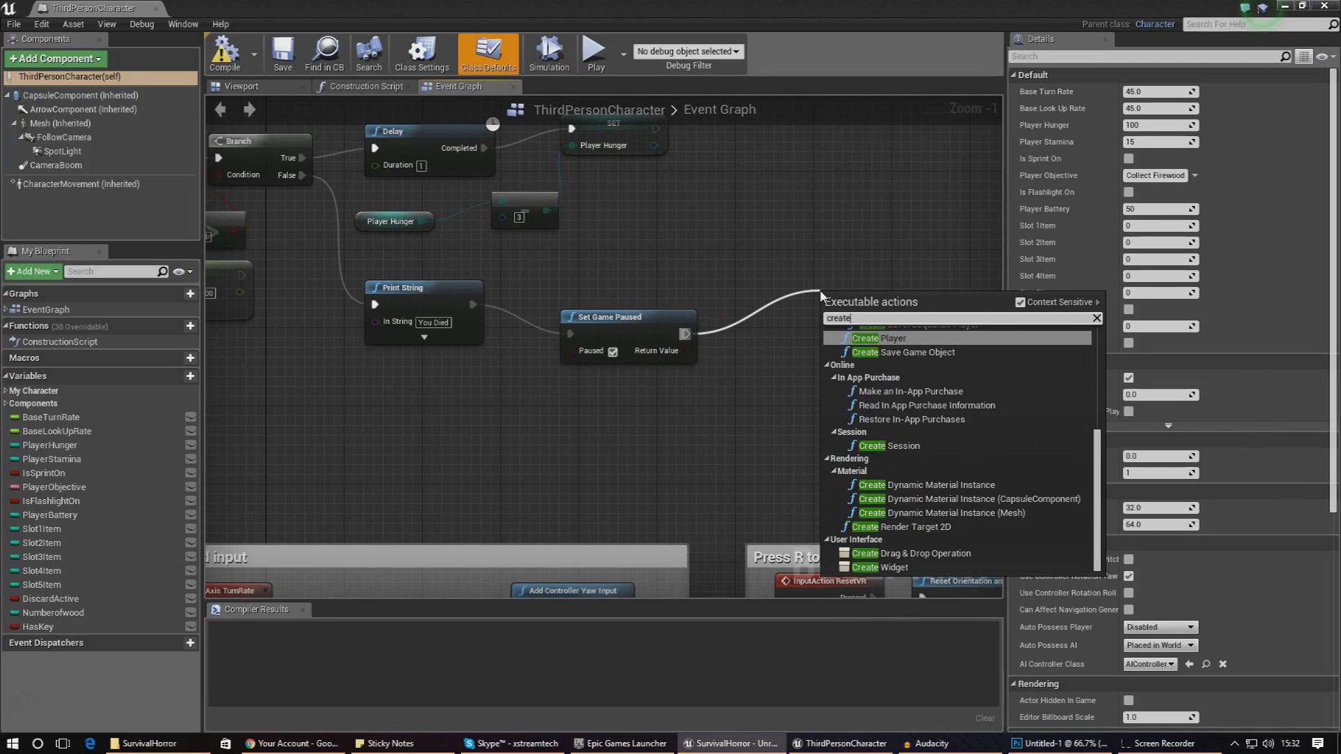
pyautogui.press('Return')
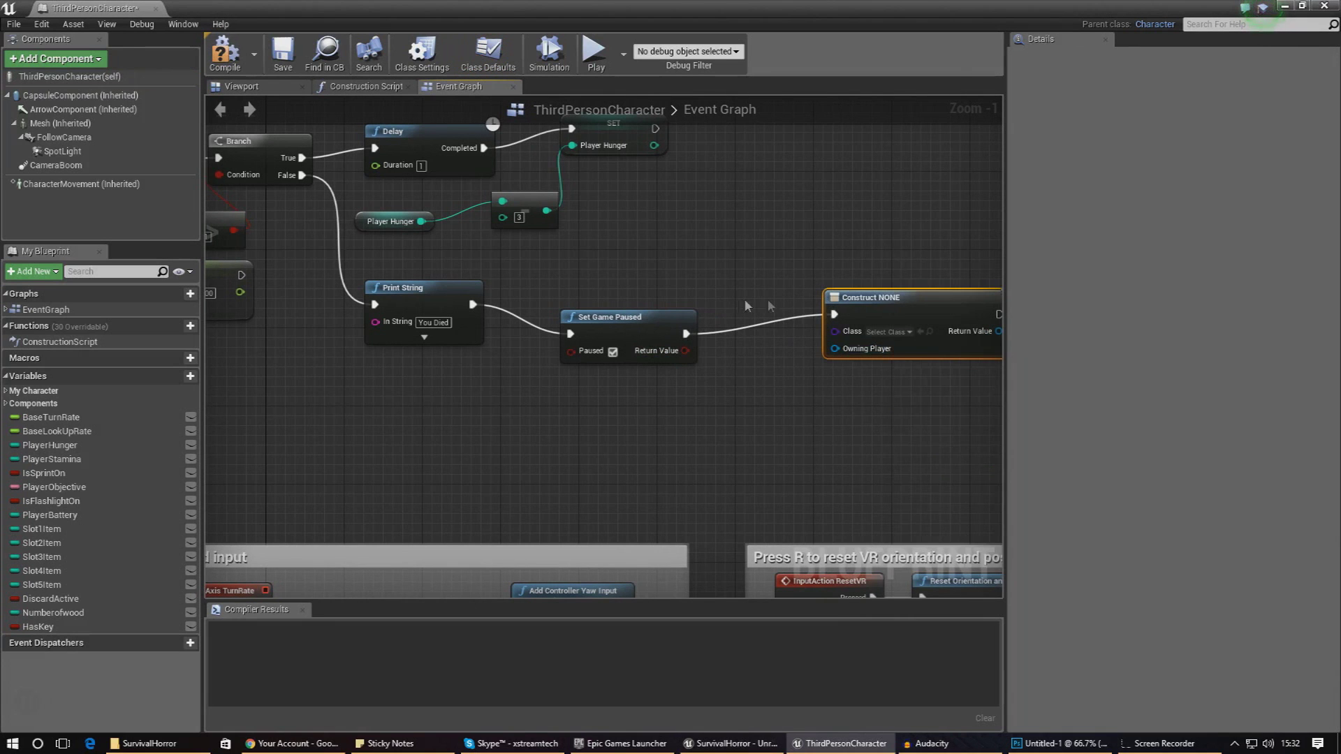
pyautogui.click(897, 332)
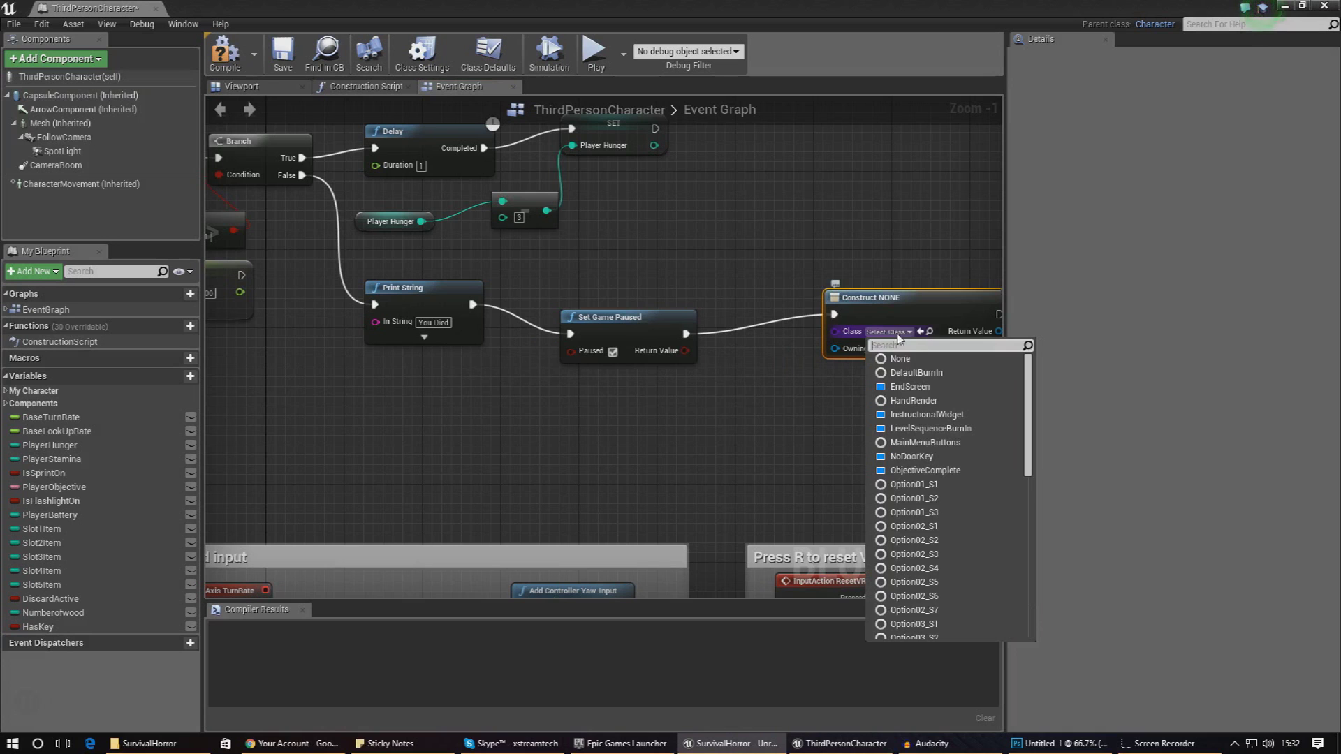
pyautogui.click(909, 386)
# Step: Add an Add to Viewport node fed by the End Screen widget's return value, and place it slightly above and beside the create node
pyautogui.moveTo(891, 239); pyautogui.dragTo(602, 221, button='right')
pyautogui.moveTo(691, 343); pyautogui.dragTo(743, 341)
pyautogui.write('add')
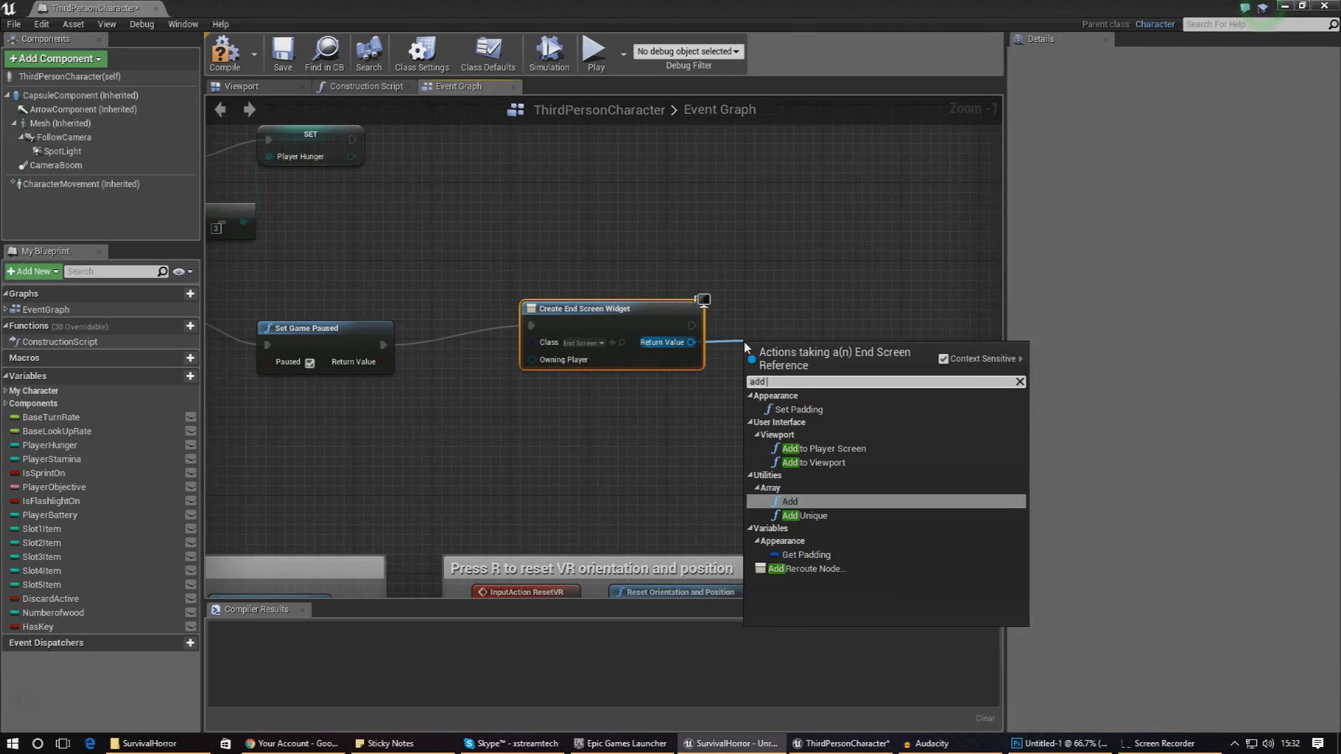
pyautogui.write(' to')
pyautogui.press('Return')
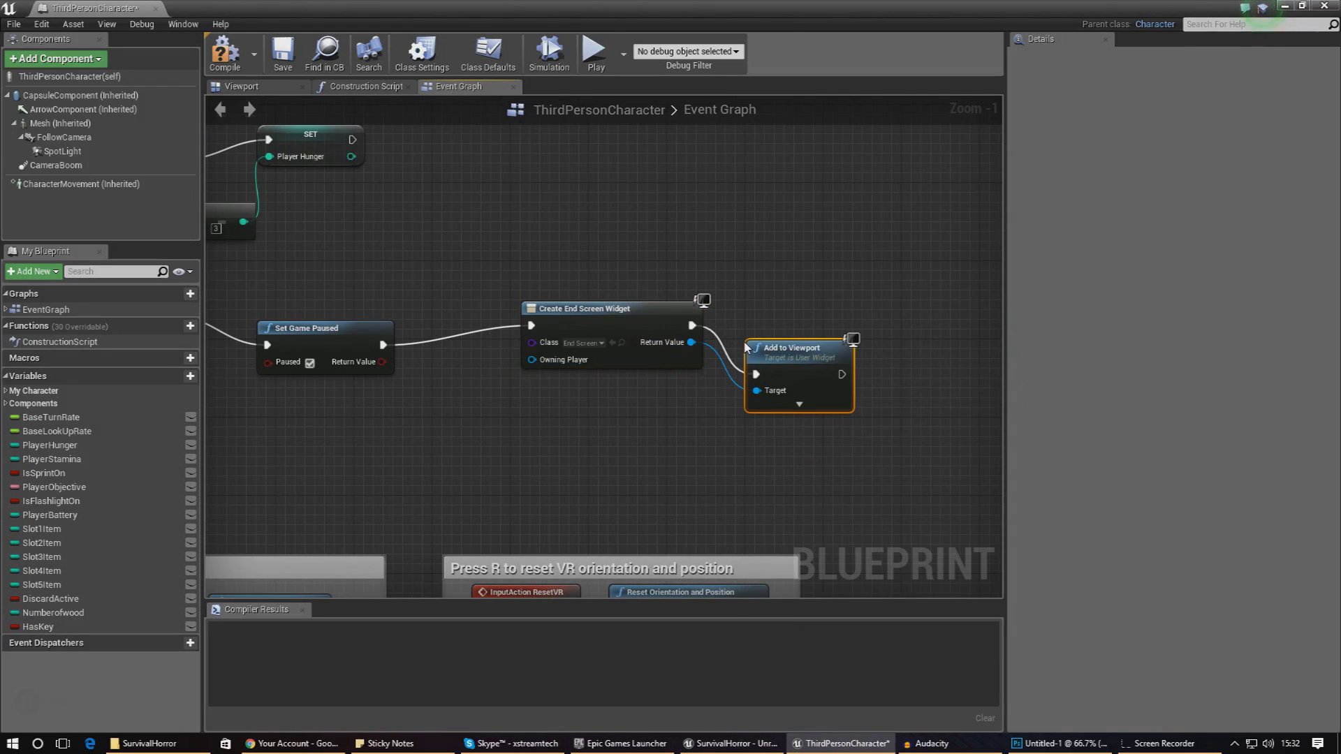
pyautogui.moveTo(843, 314); pyautogui.dragTo(843, 264)
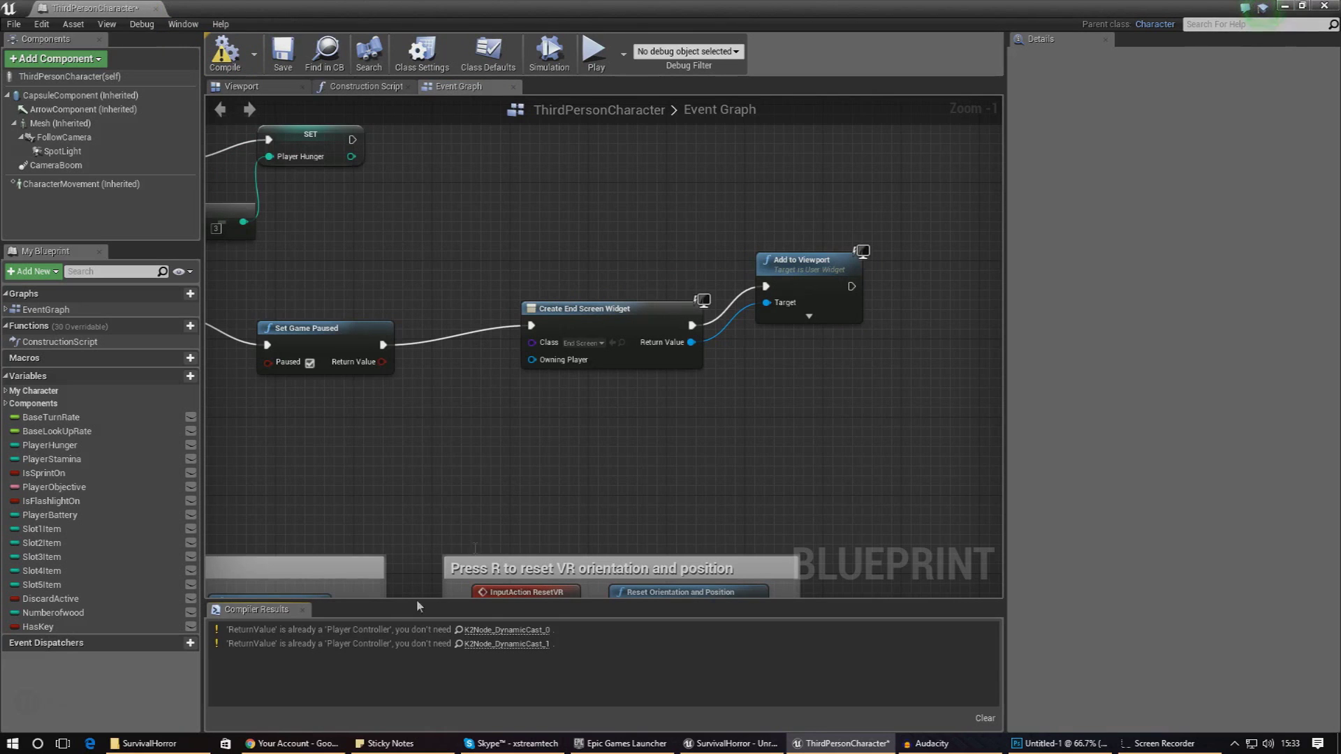
# Step: Compile the ThirdPersonCharacter blueprint, checking its Player Controller cast warnings, and close its editor
pyautogui.click(411, 643)
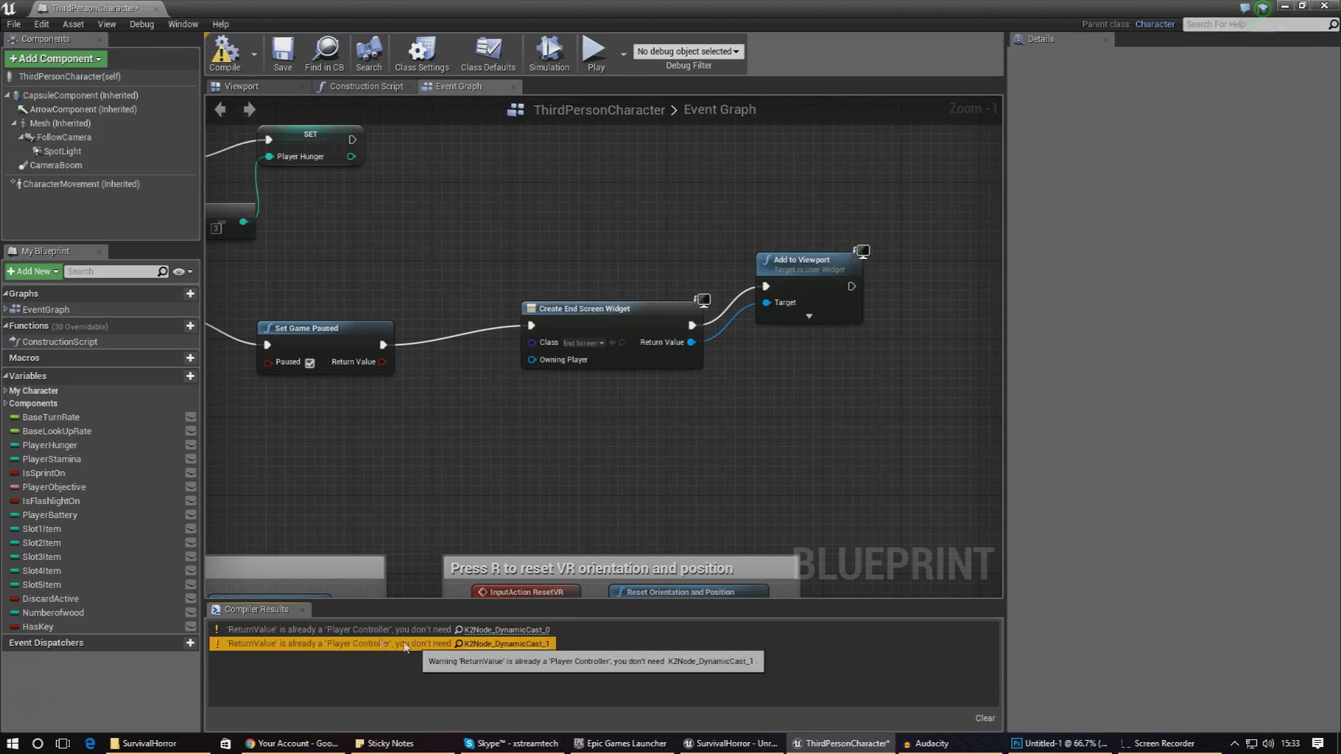
pyautogui.click(429, 455)
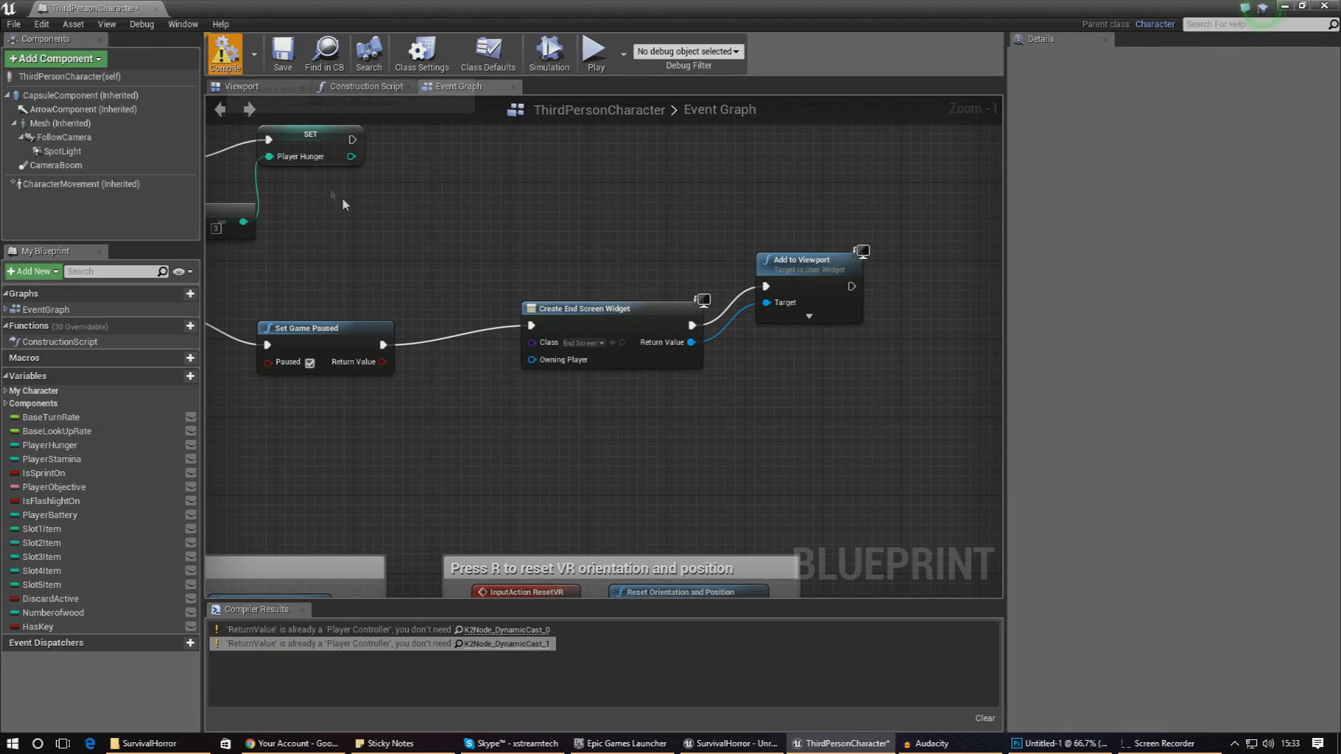
pyautogui.scroll(-3, 517, 282)
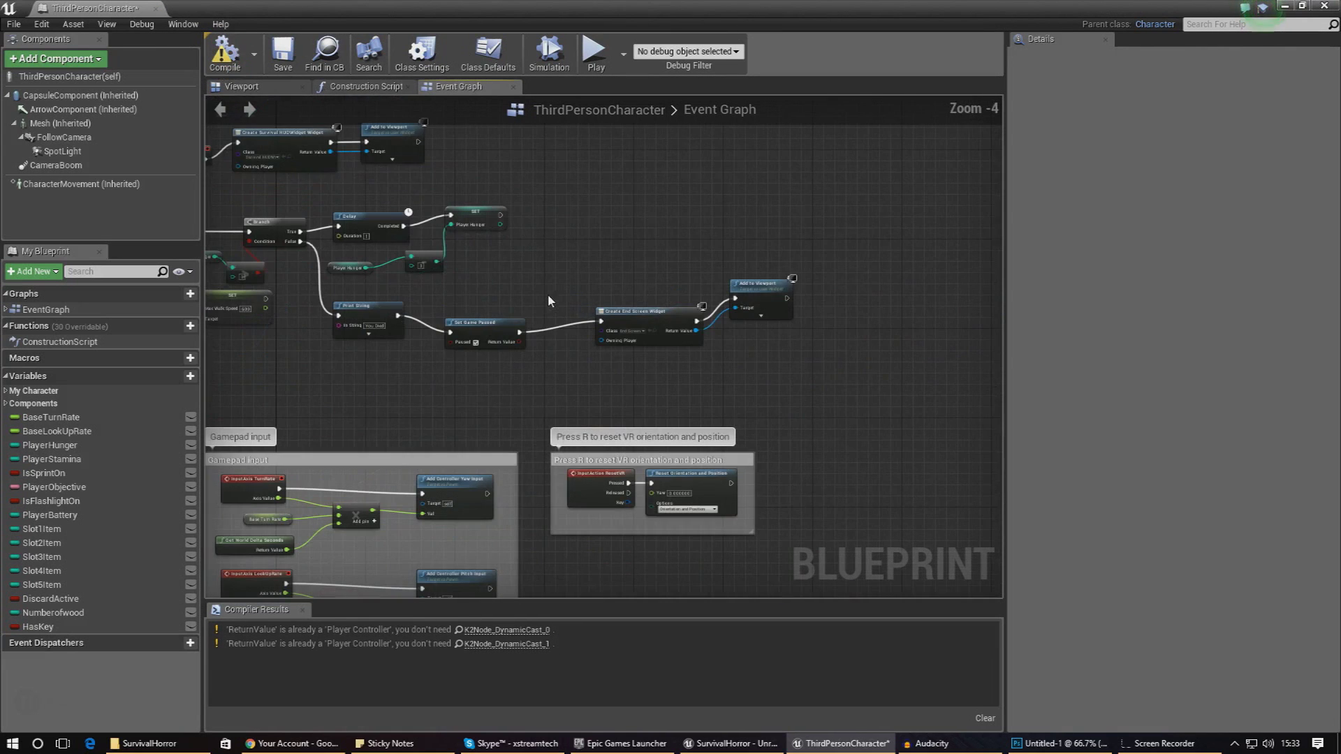
pyautogui.click(1324, 5)
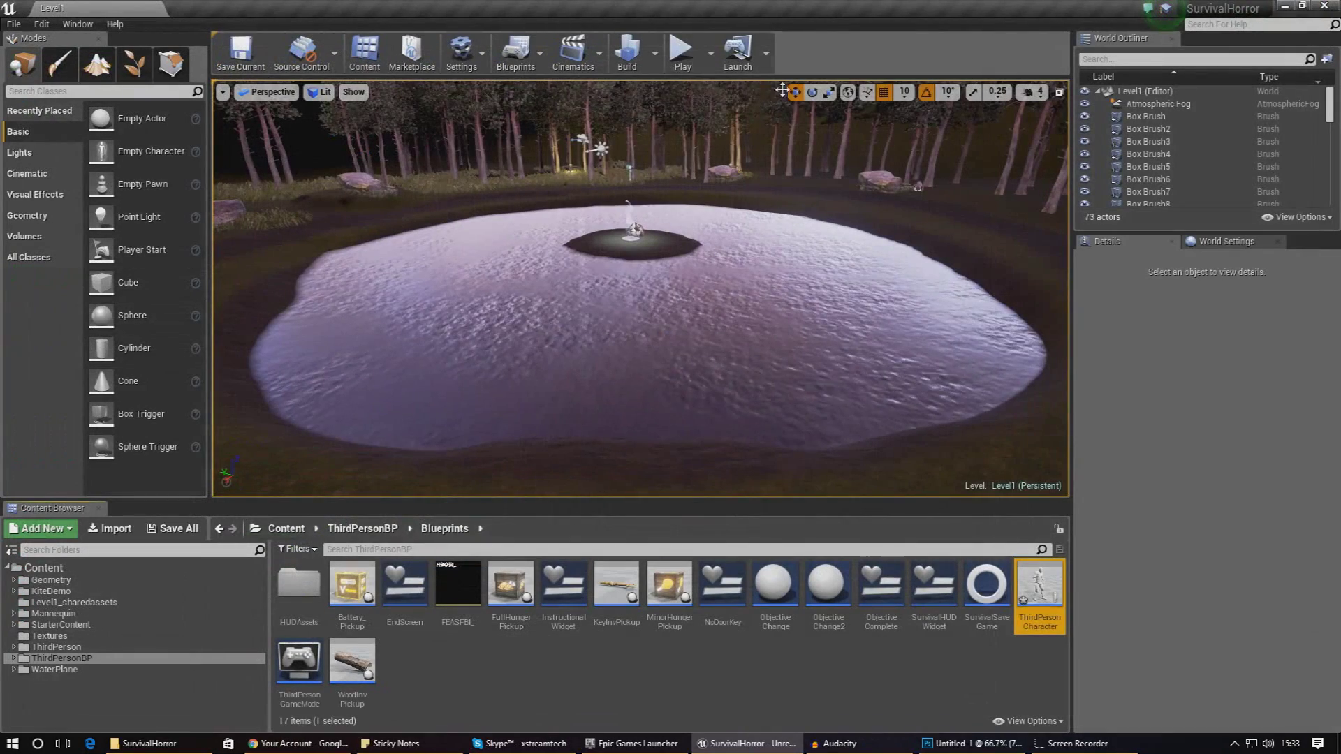
# Step: Play-test the level, running along the path and around the lake to collect three pieces of firewood
pyautogui.click(683, 53)
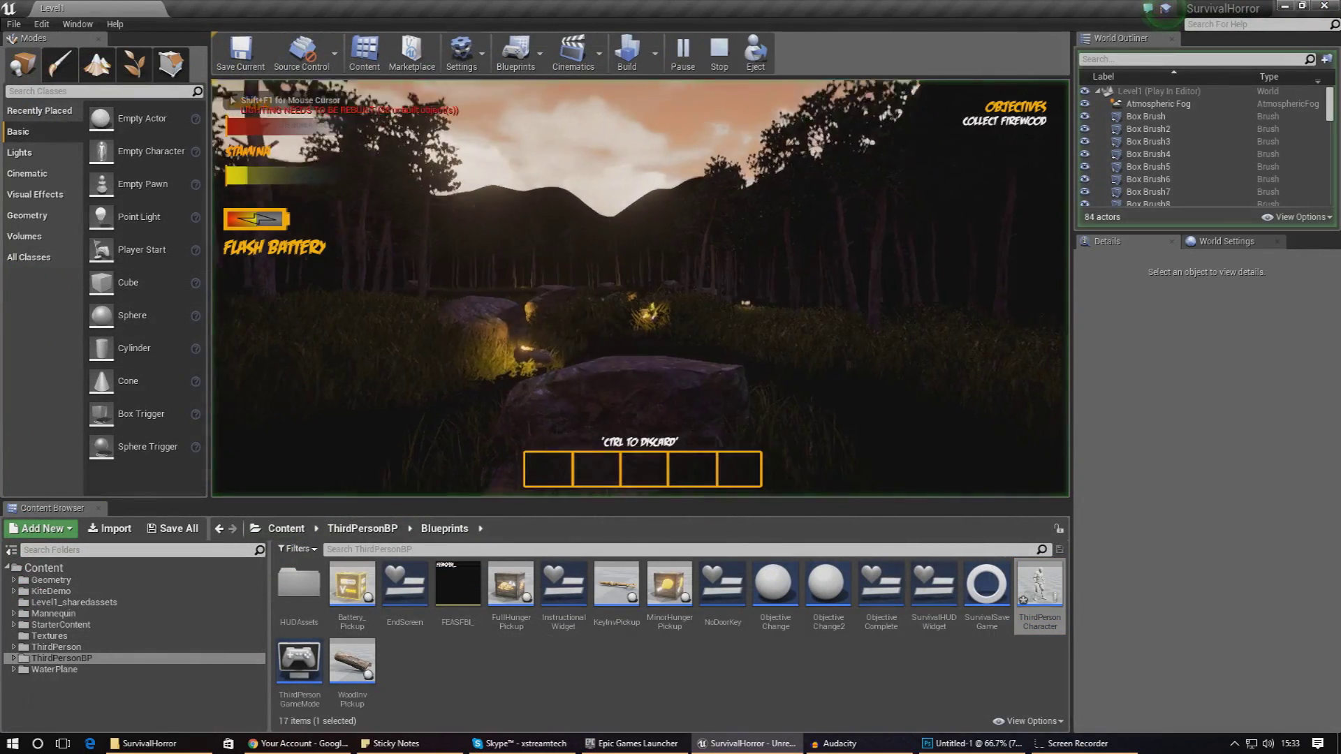
pyautogui.press('w')
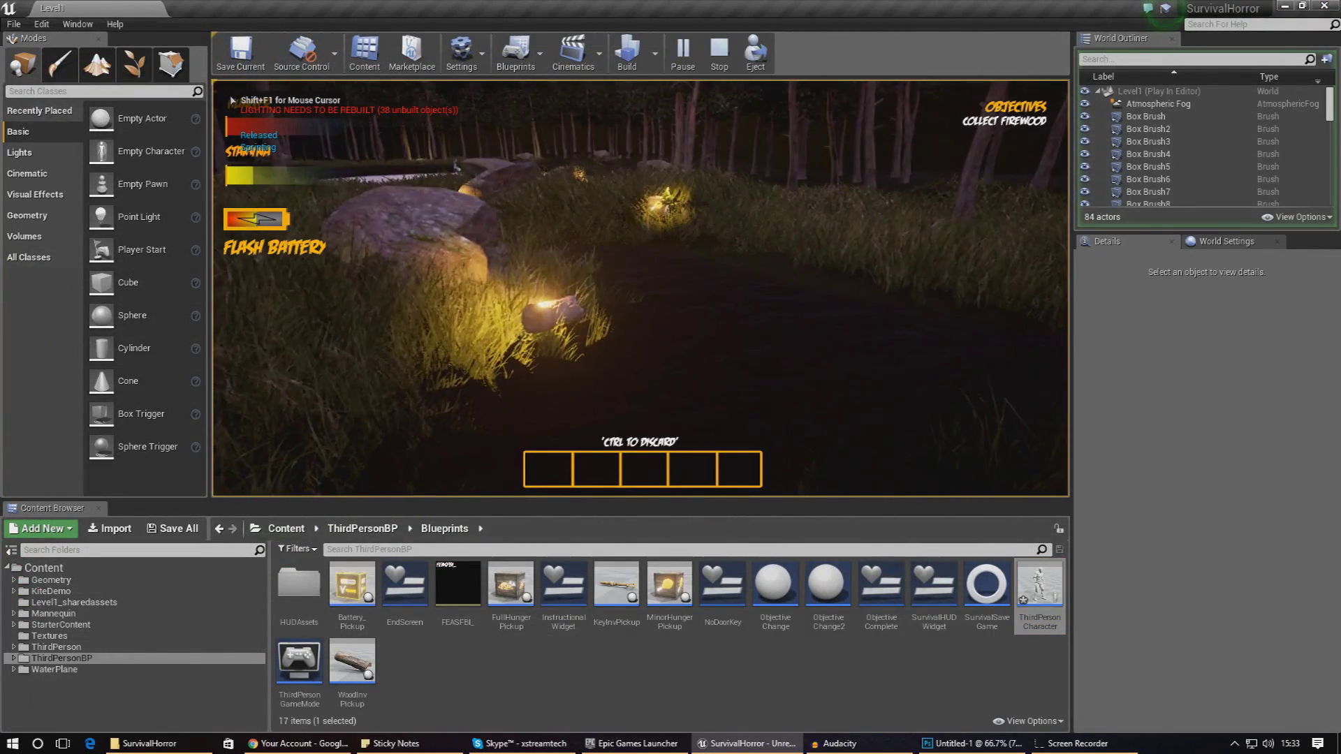
pyautogui.press('w')
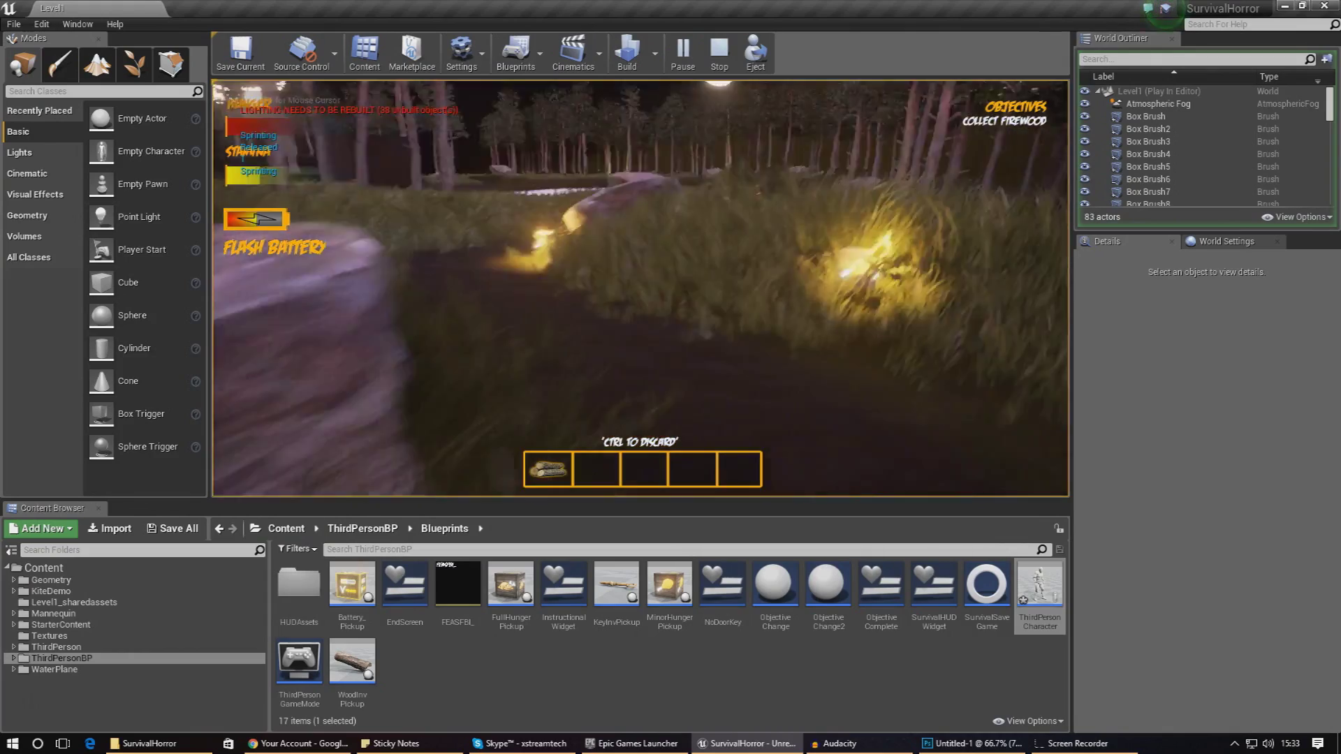
pyautogui.press('w')
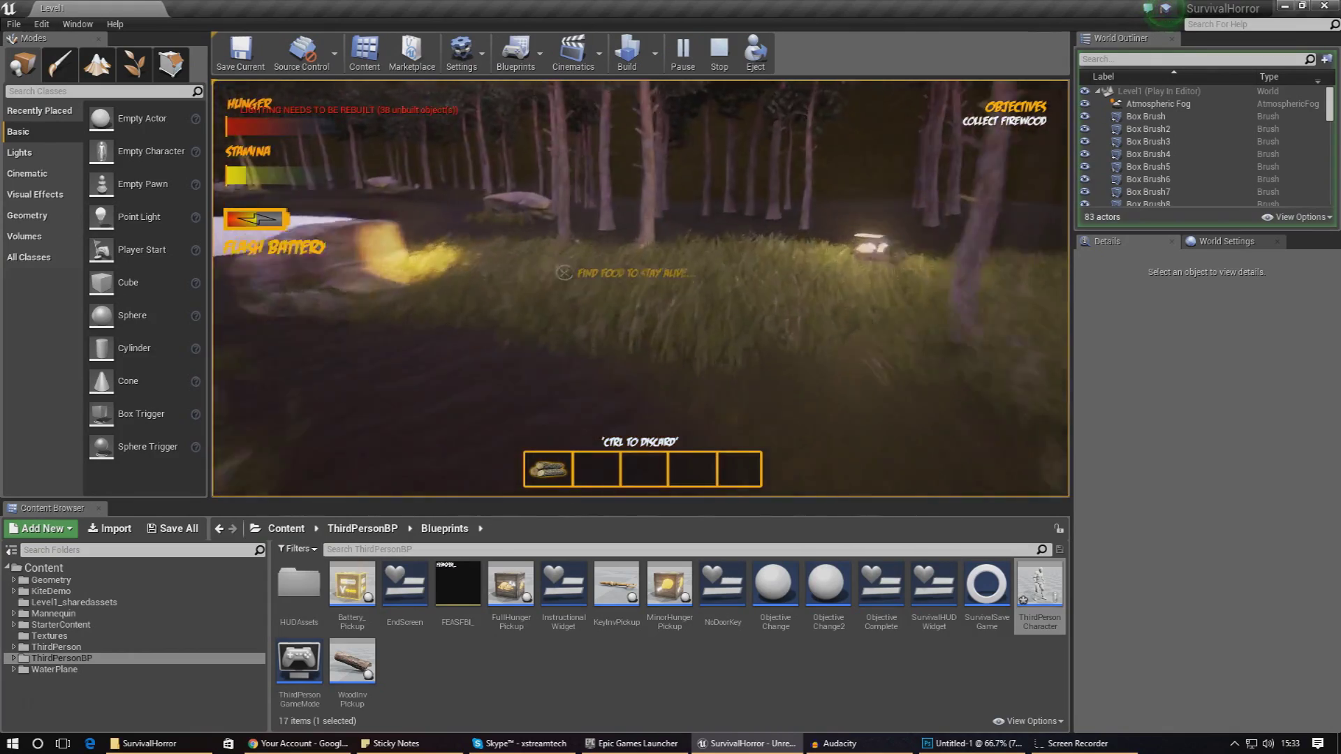
pyautogui.press('shift')
pyautogui.press('w')
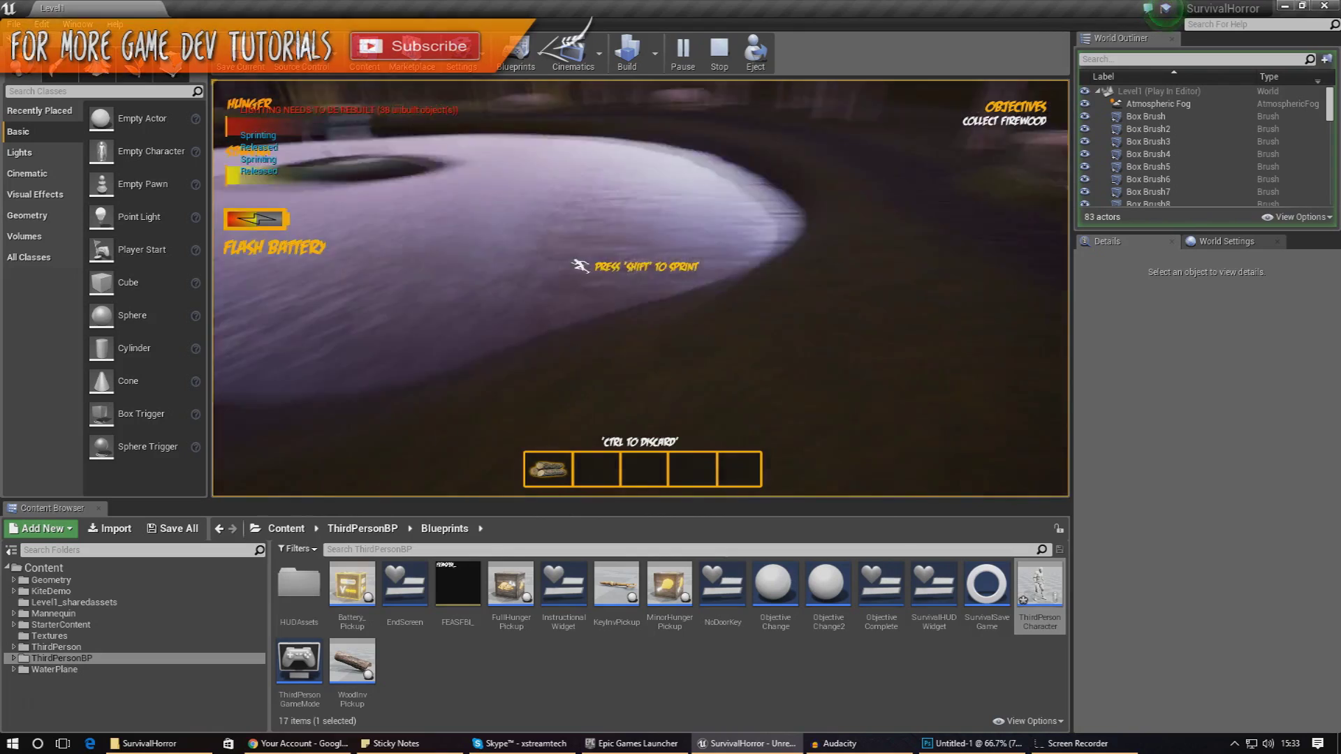
pyautogui.press('w')
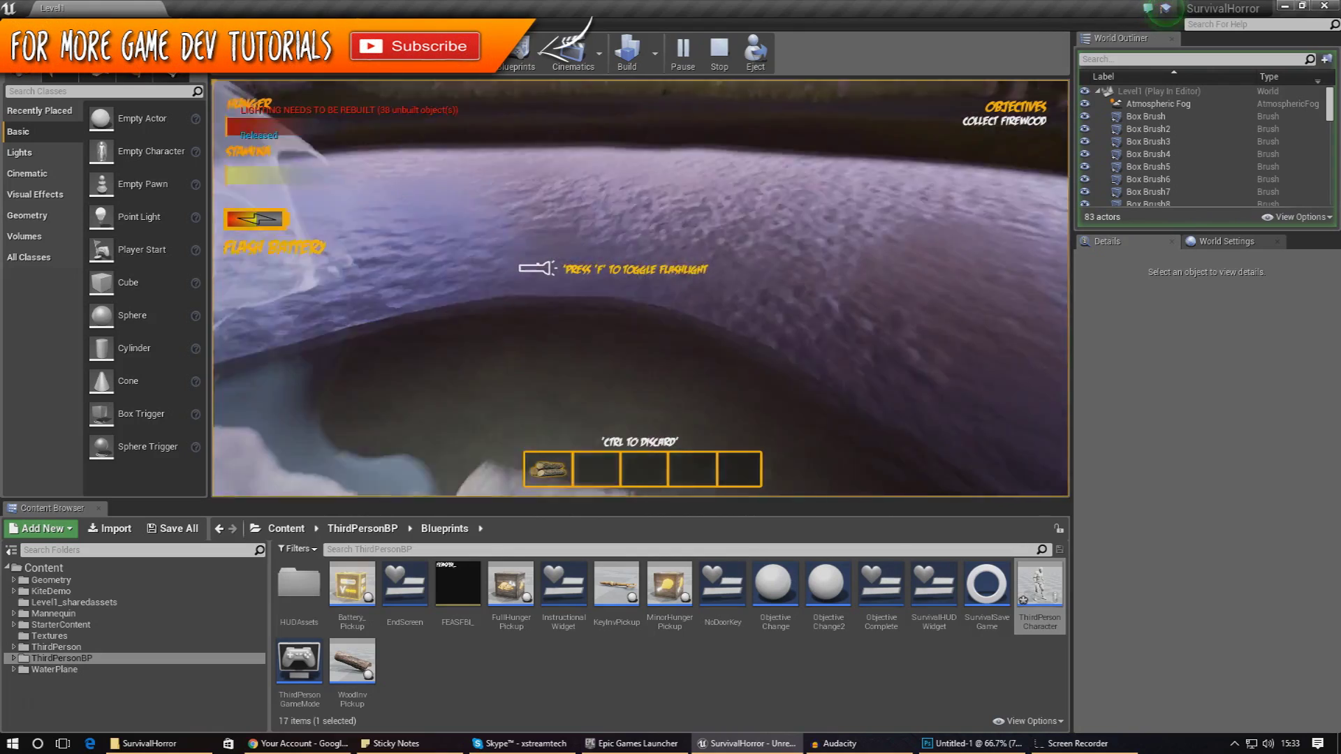
pyautogui.press('shift')
pyautogui.press('w')
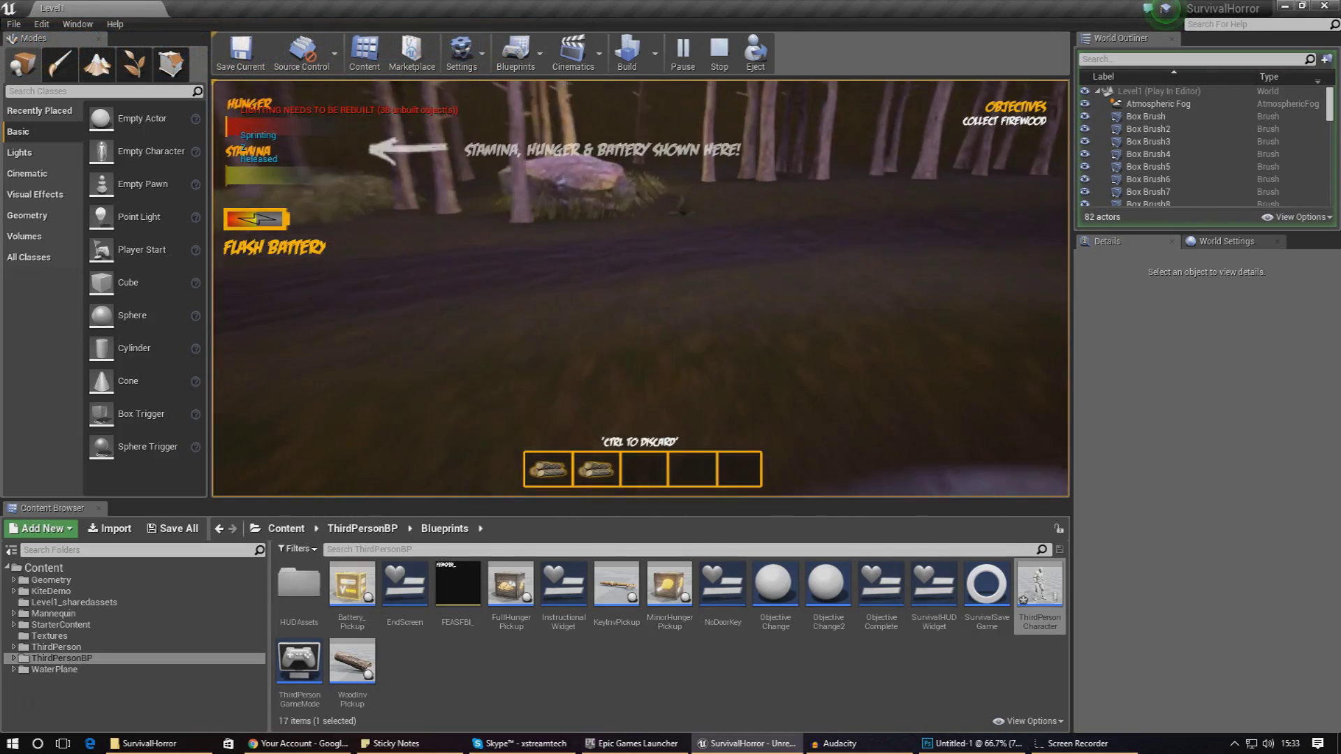
pyautogui.press('w')
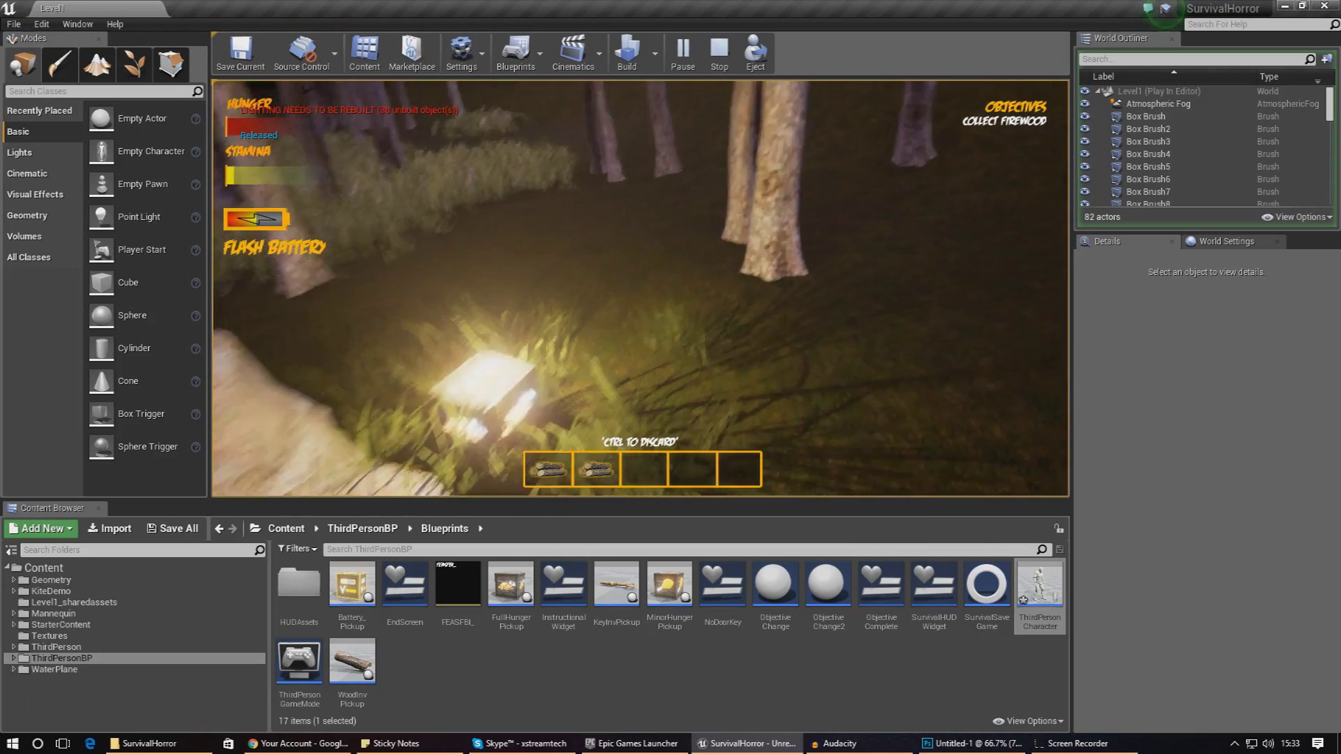
pyautogui.press('shift')
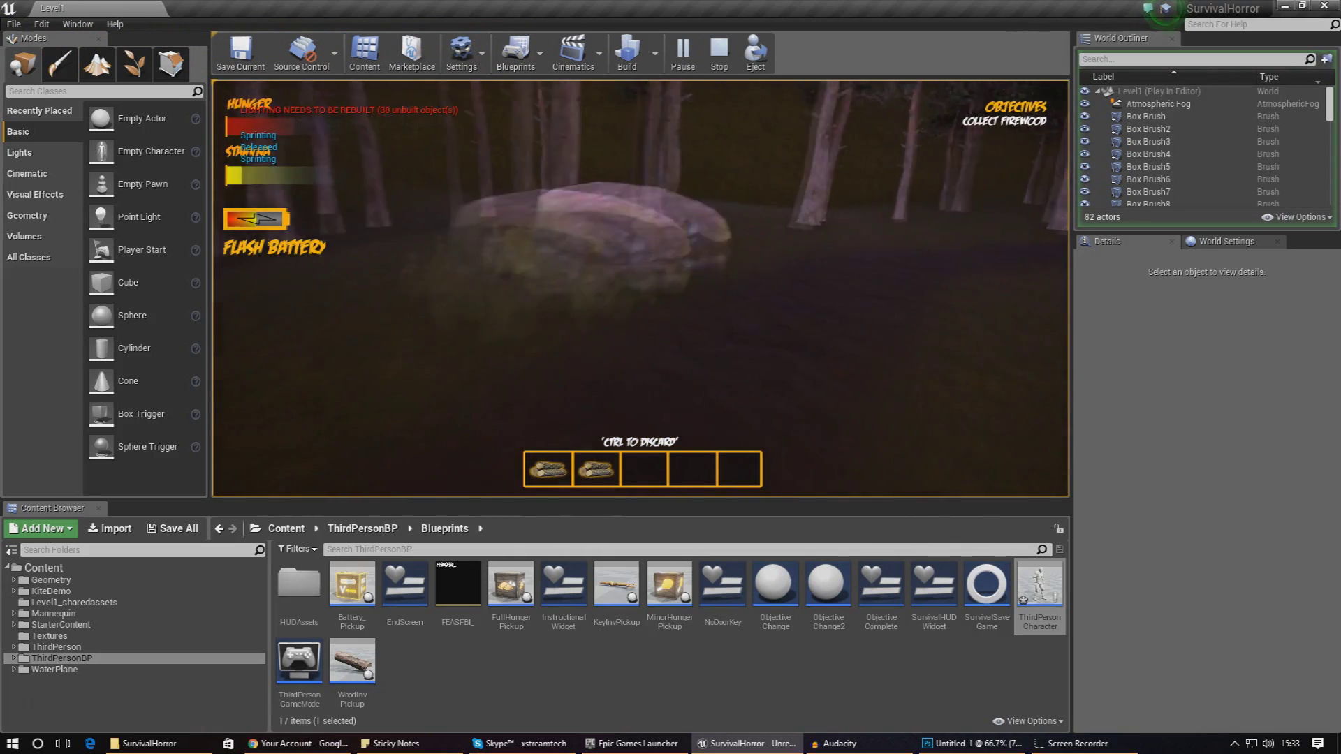
pyautogui.press('w')
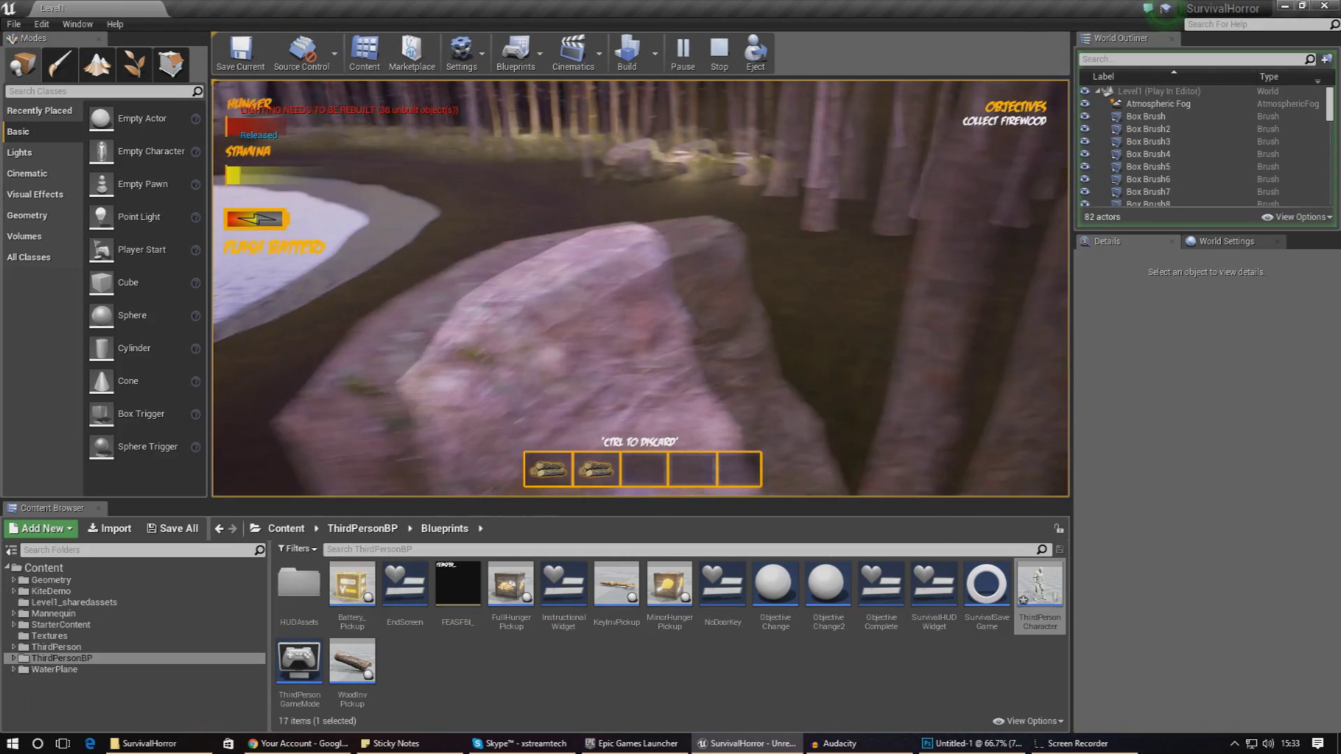
pyautogui.press('w')
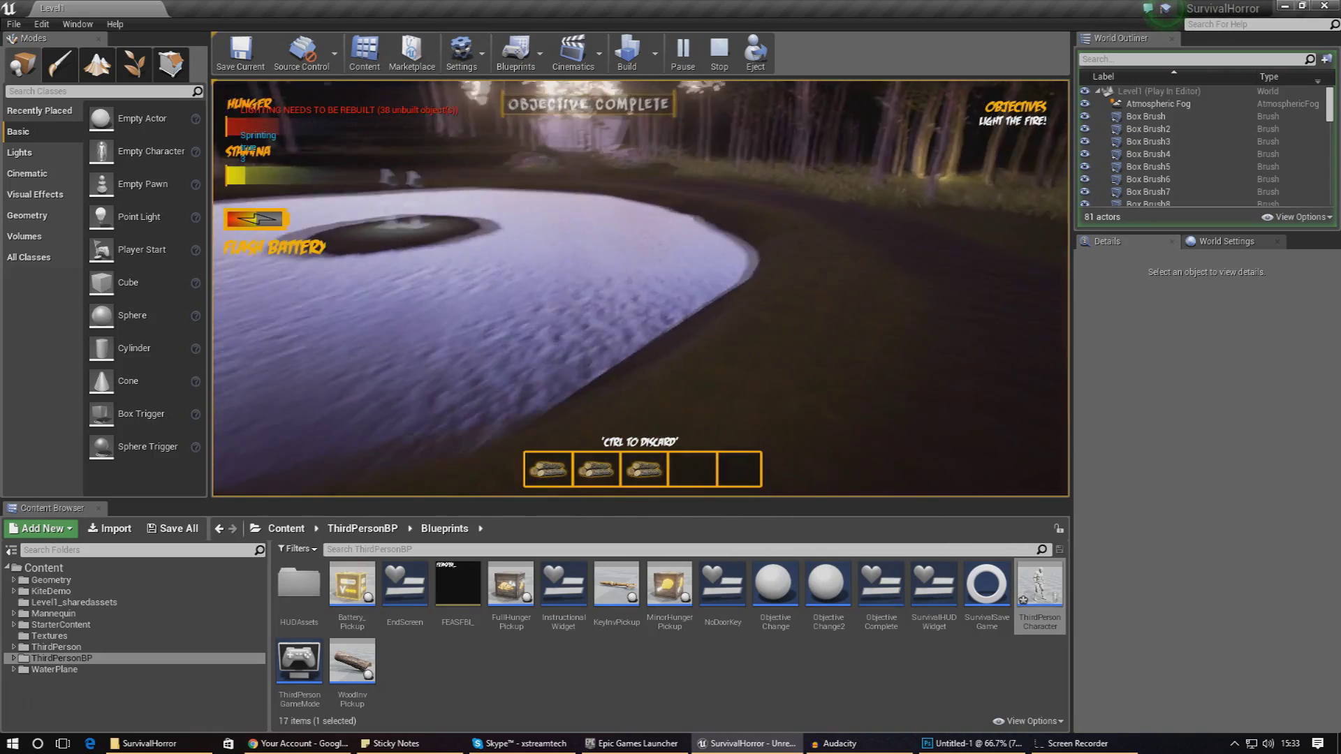
# Step: Carry the firewood to the Signal for Help marker and light the fire there
pyautogui.press('w')
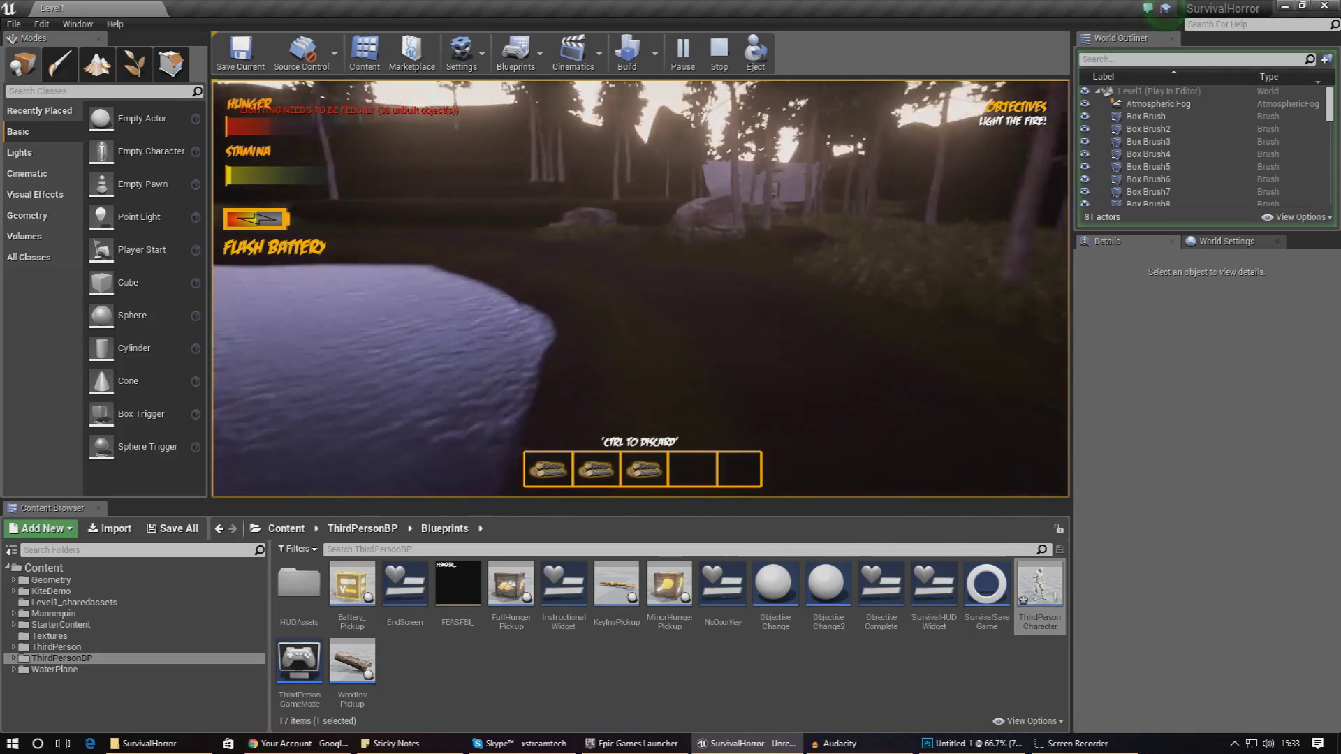
pyautogui.press('w')
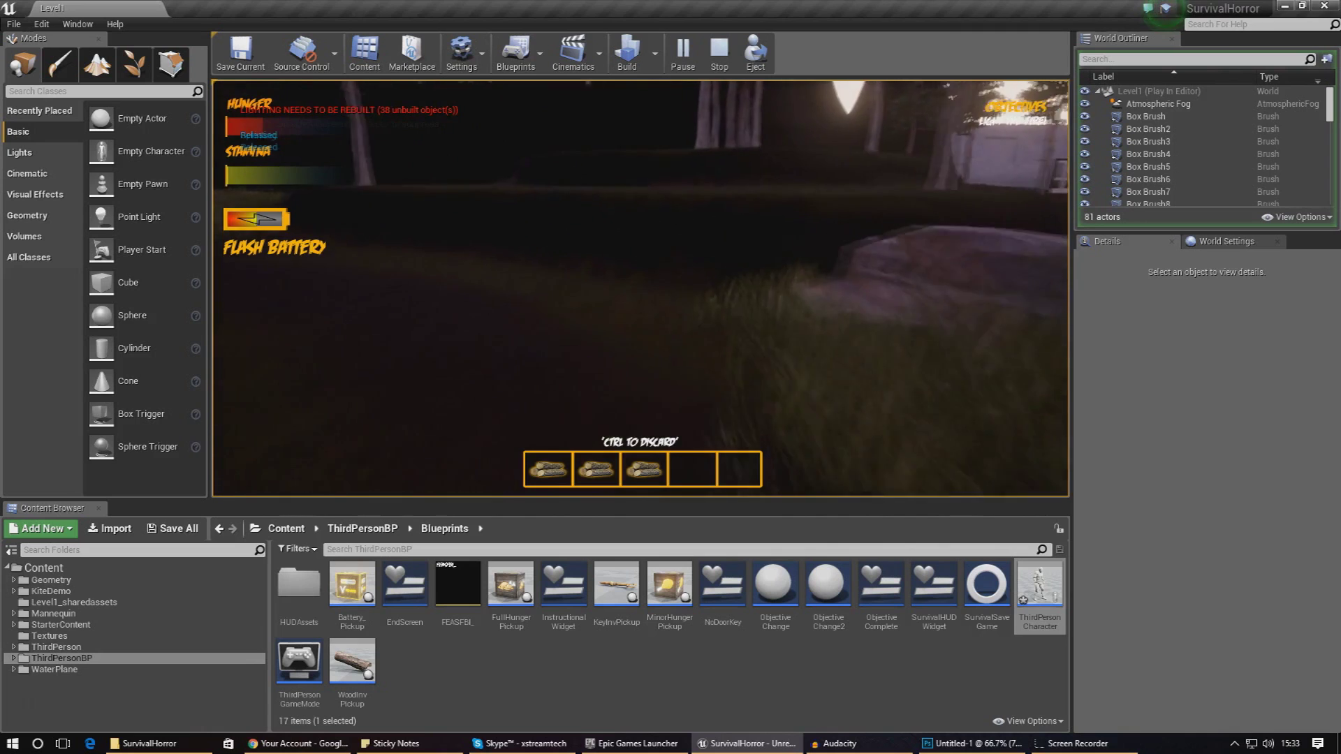
pyautogui.press('shift')
pyautogui.press('w')
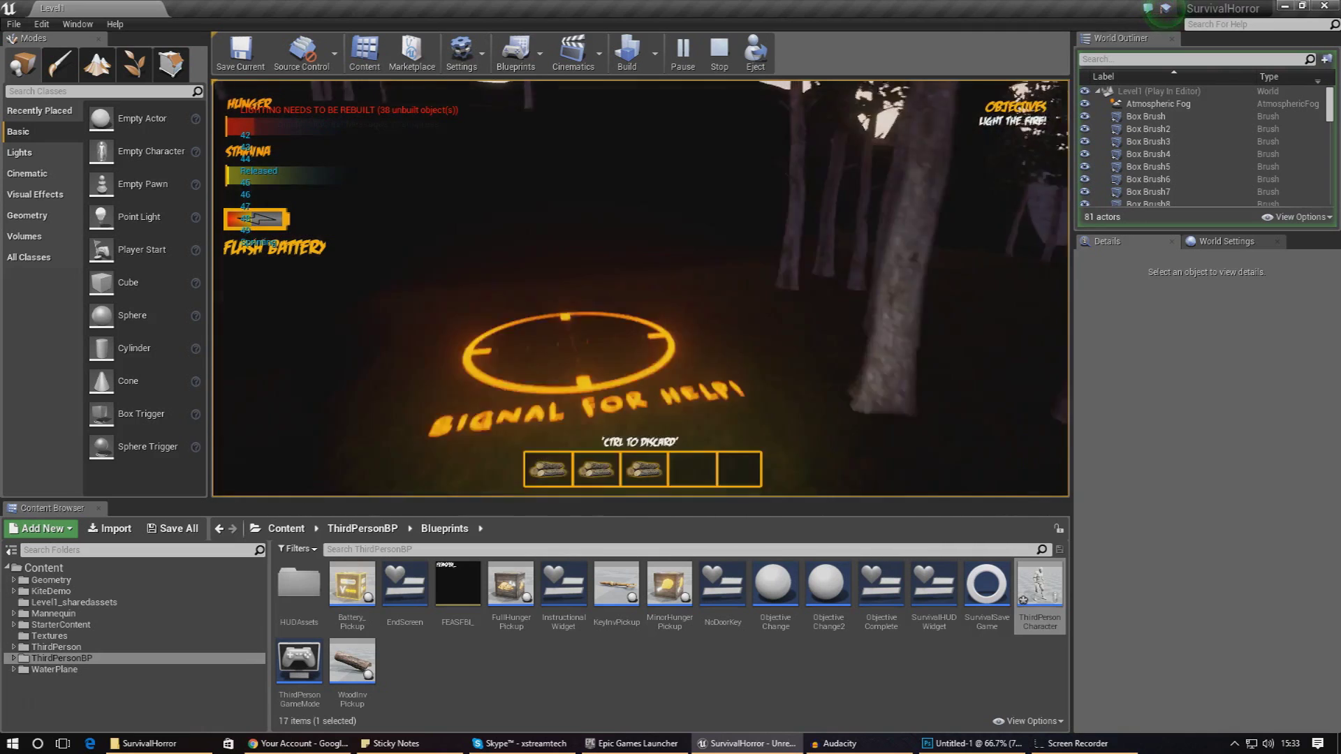
pyautogui.press('w')
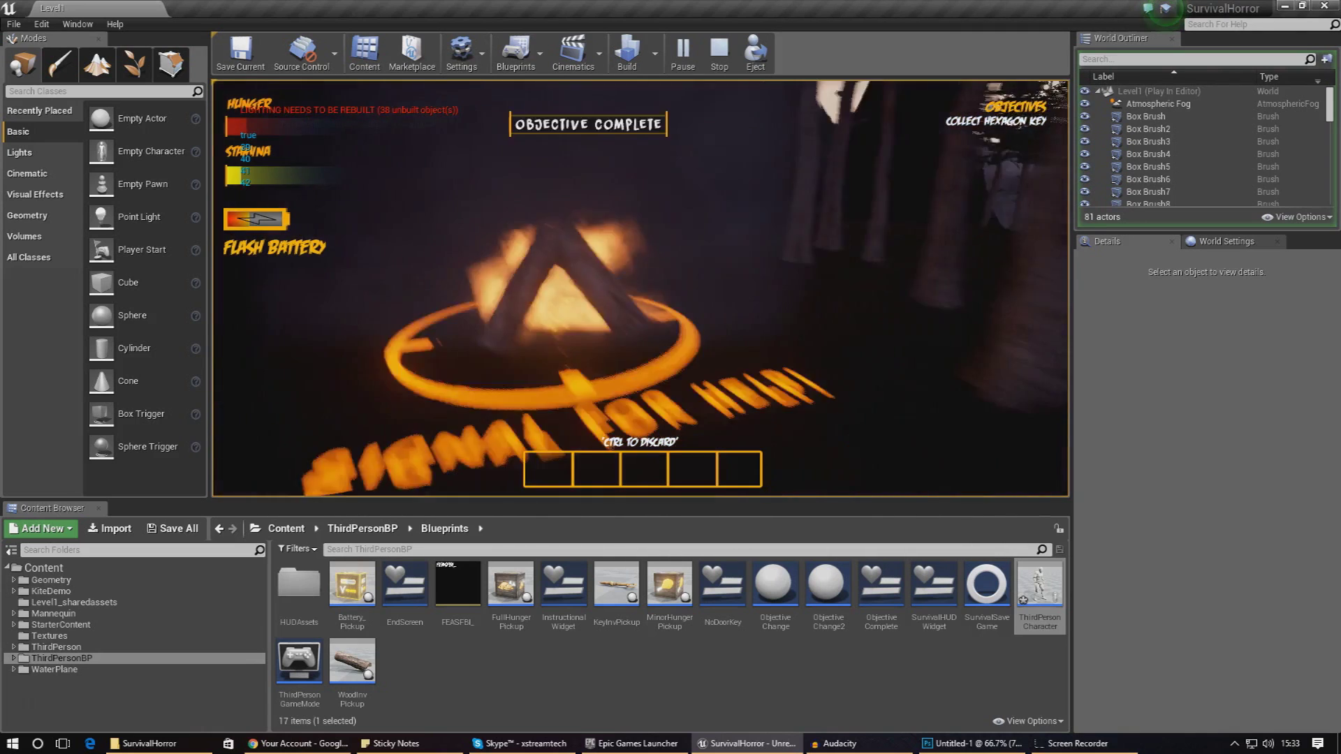
# Step: Keep running without eating until hunger runs out to test the death screen, and end the play session
pyautogui.press('shift')
pyautogui.press('w')
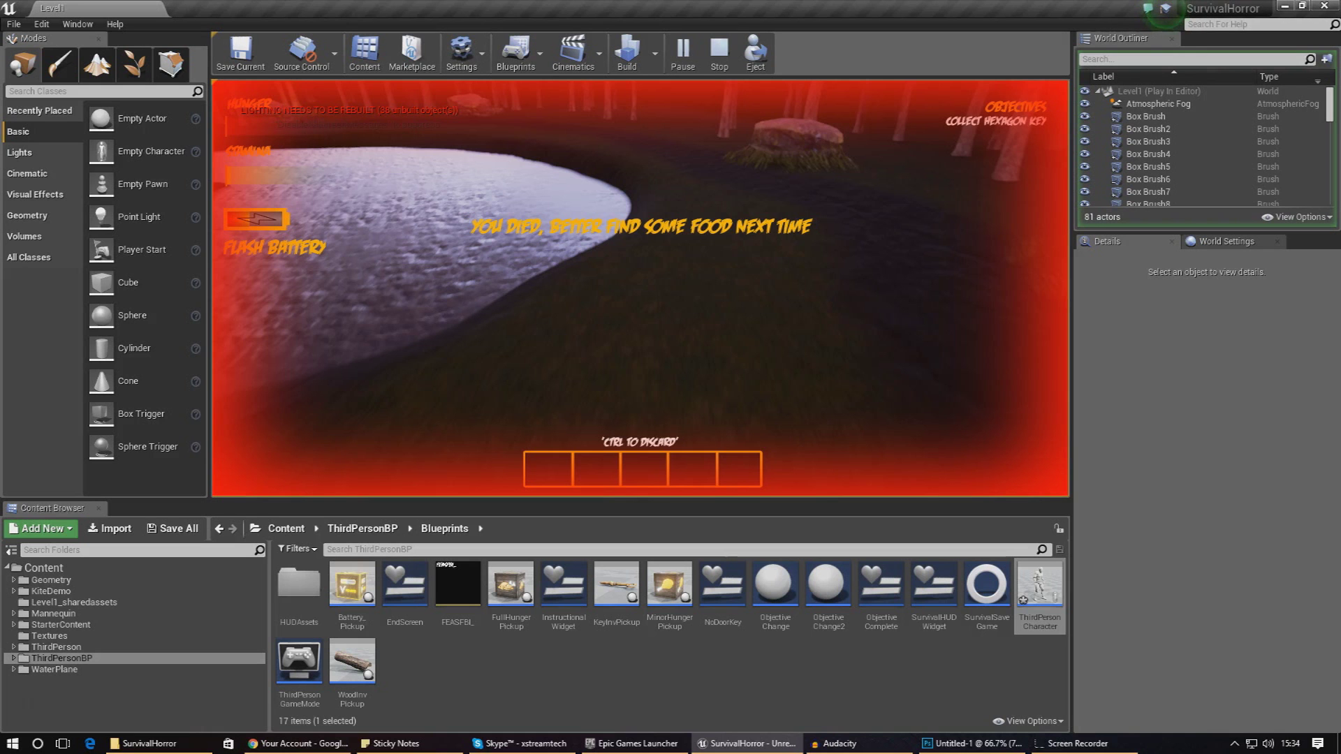
pyautogui.press('Escape')
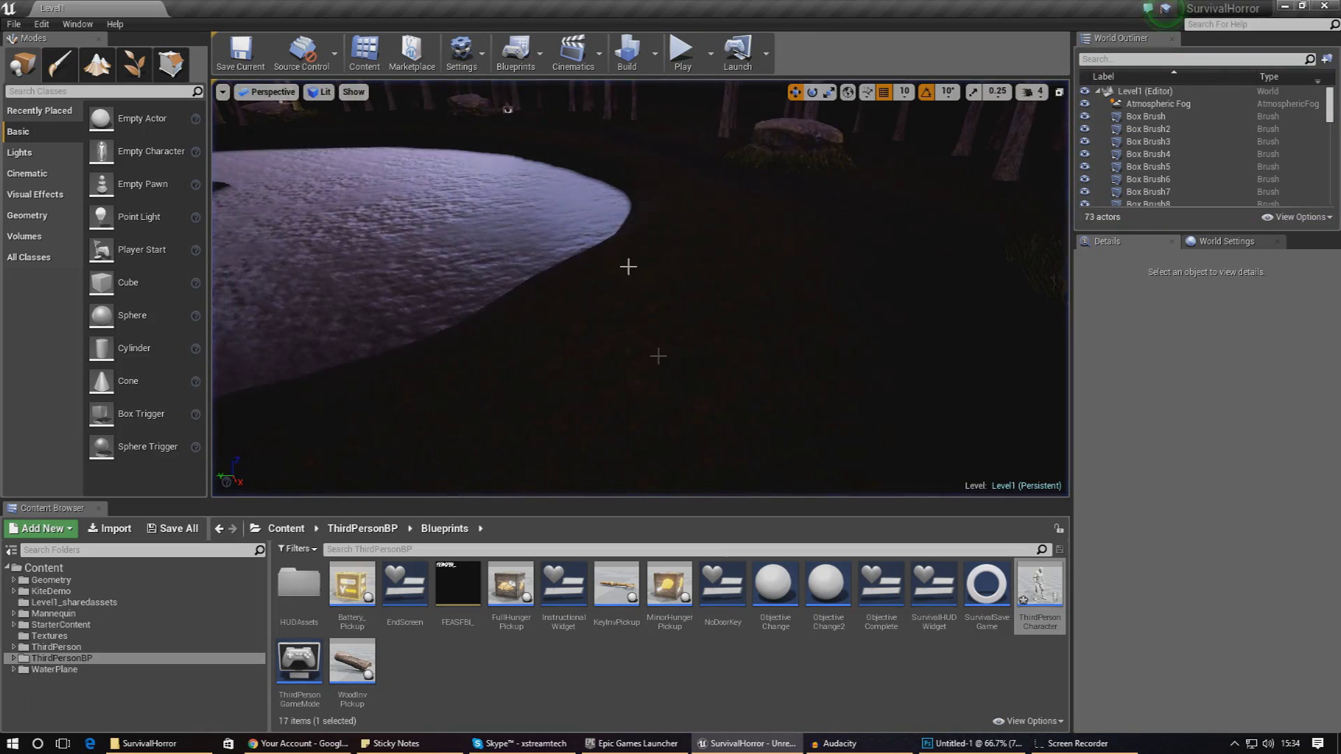
pyautogui.moveTo(655, 389); pyautogui.dragTo(654, 389, button='right')
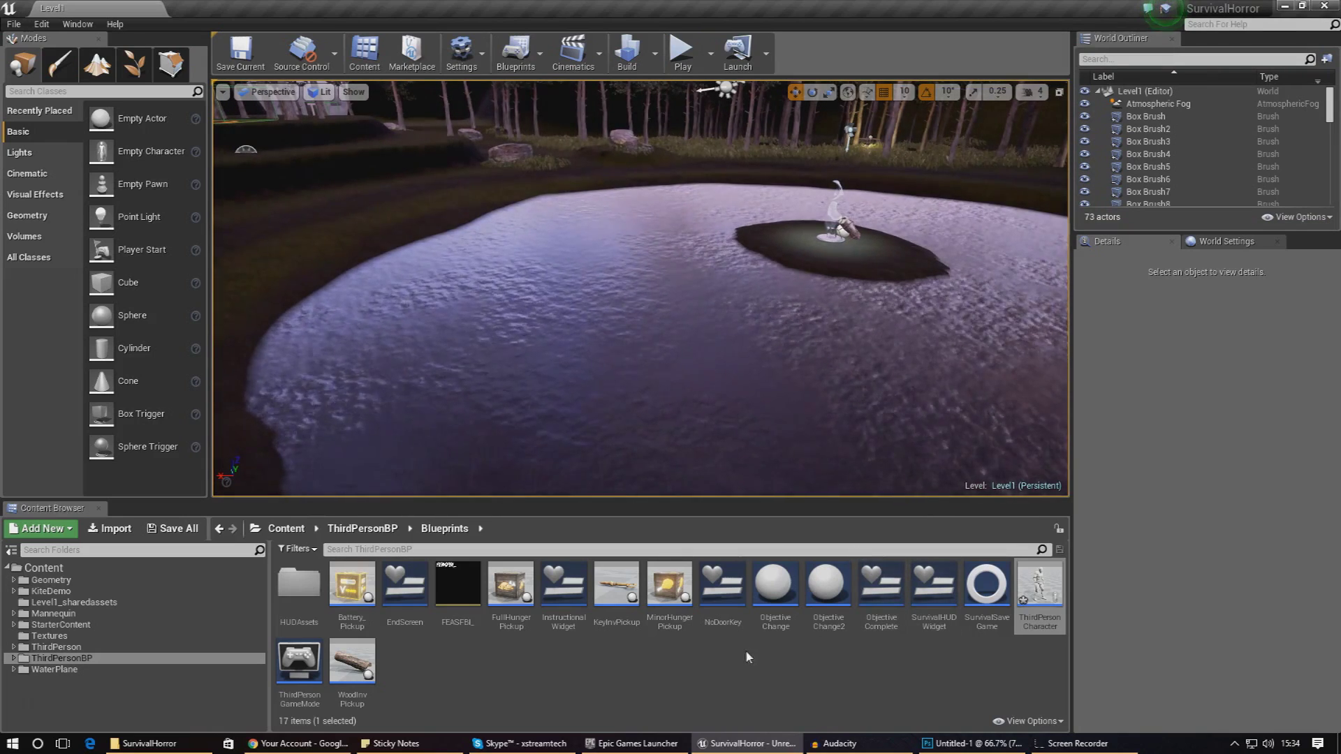
# Step: Open the EndScreen widget and set the red vignette image's Color and Opacity alpha to 0
pyautogui.doubleClick(423, 614)
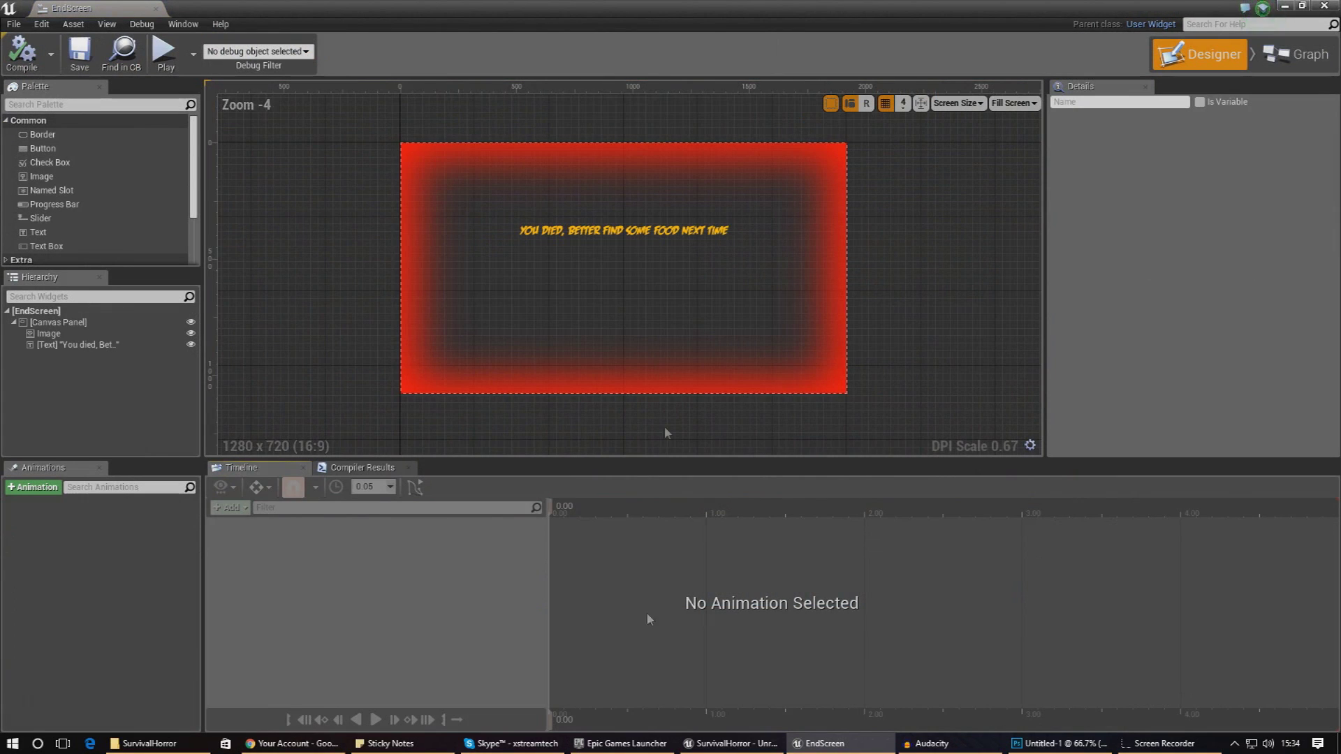
pyautogui.scroll(3, 757, 216)
pyautogui.scroll(-1, 819, 361)
pyautogui.click(866, 346)
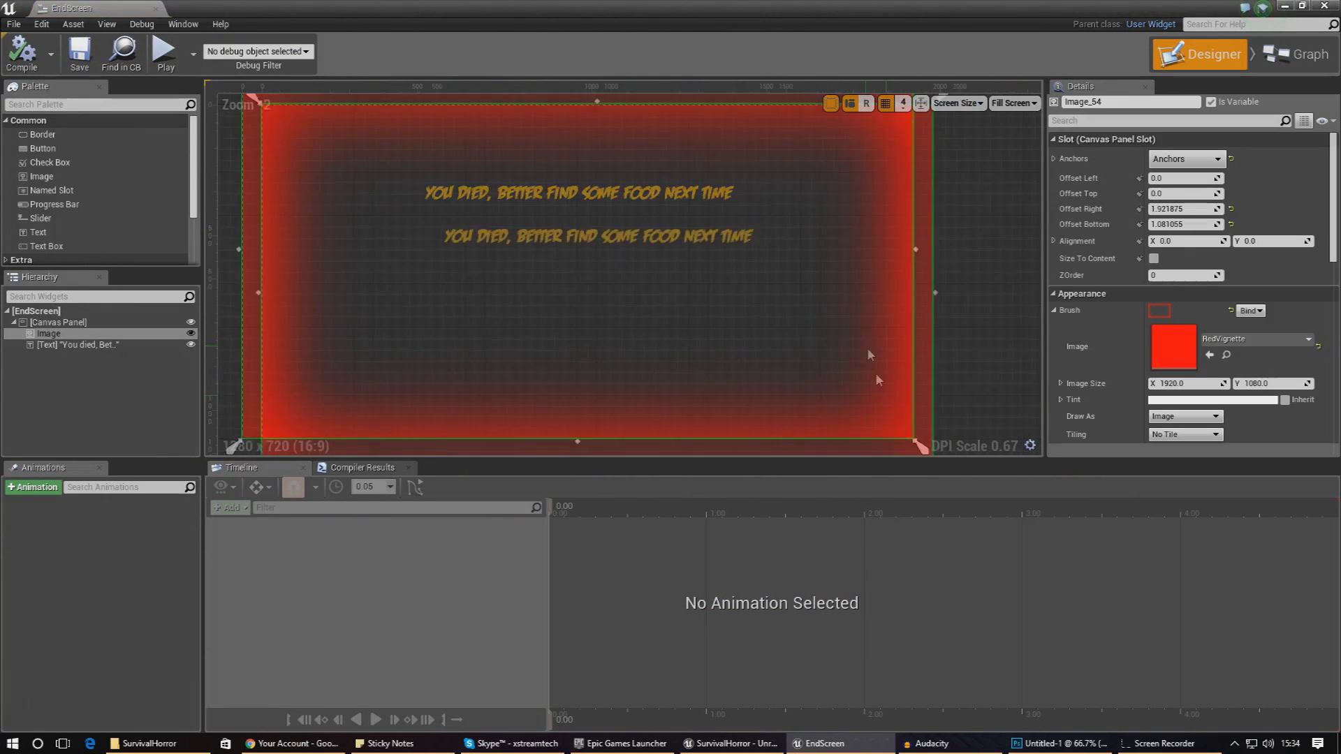
pyautogui.scroll(-1, 1143, 380)
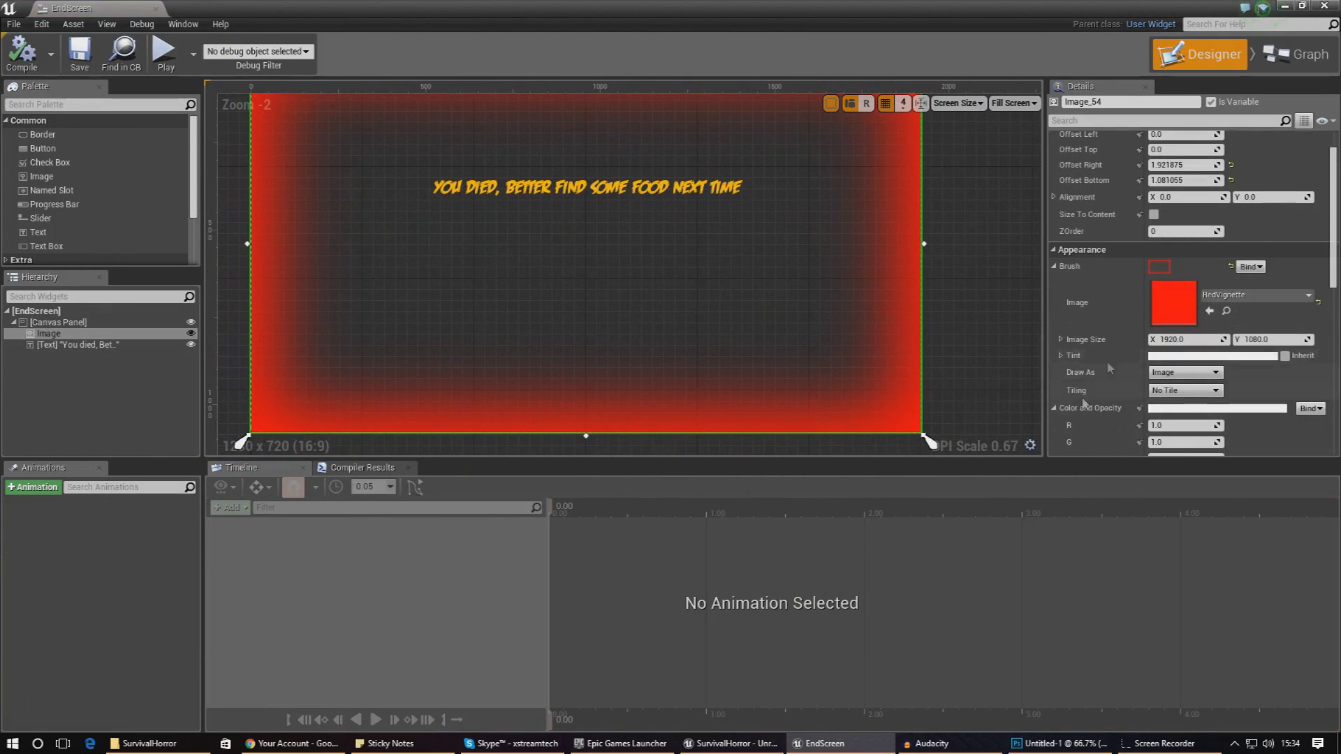
pyautogui.scroll(-2, 1110, 368)
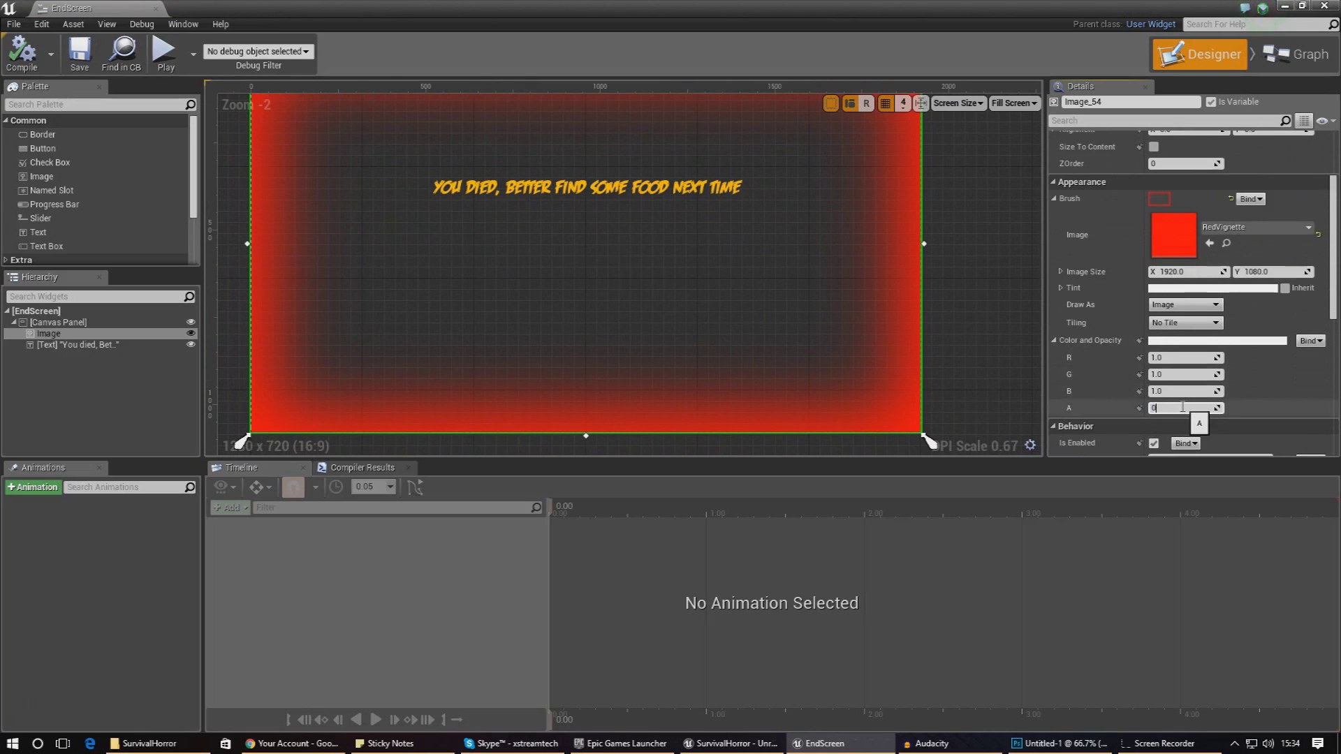
pyautogui.press('Return')
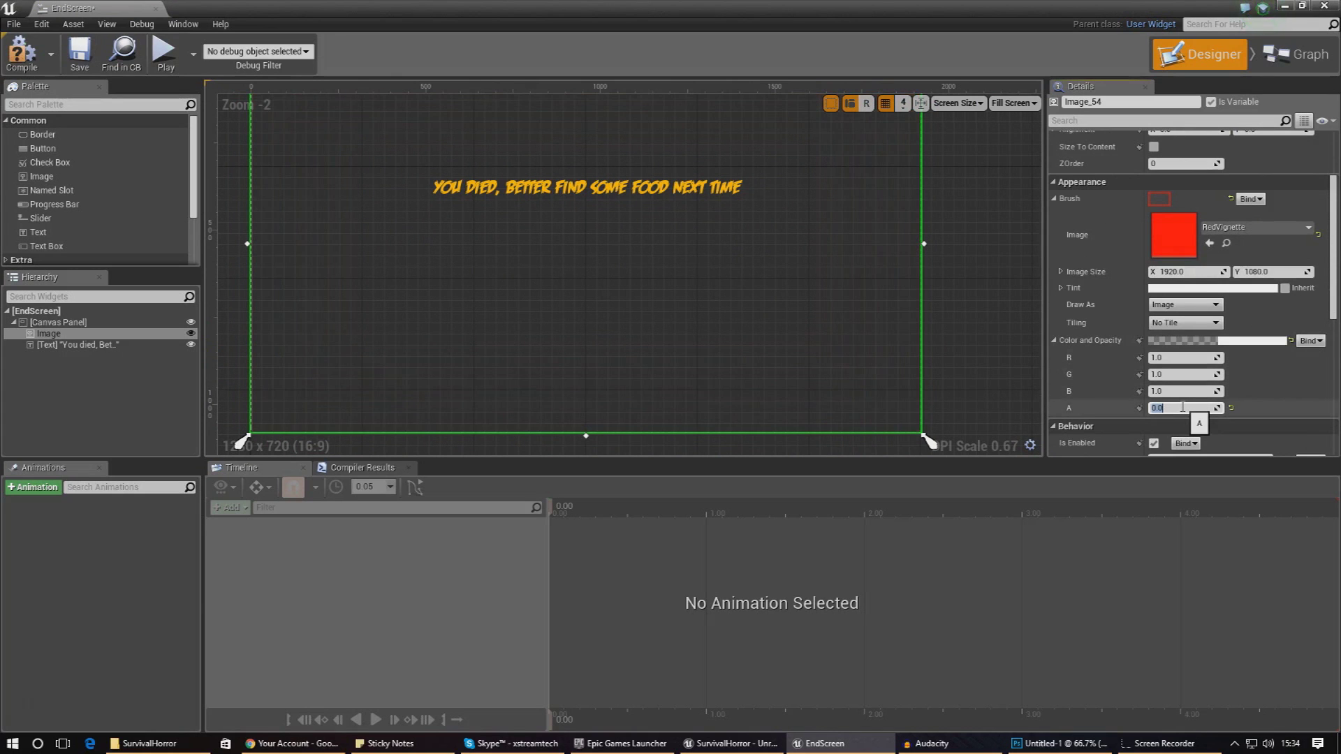
# Step: Set the "You died, Better find some food next time" text's Color and Opacity alpha to 0
pyautogui.click(664, 183)
pyautogui.scroll(-2, 1168, 394)
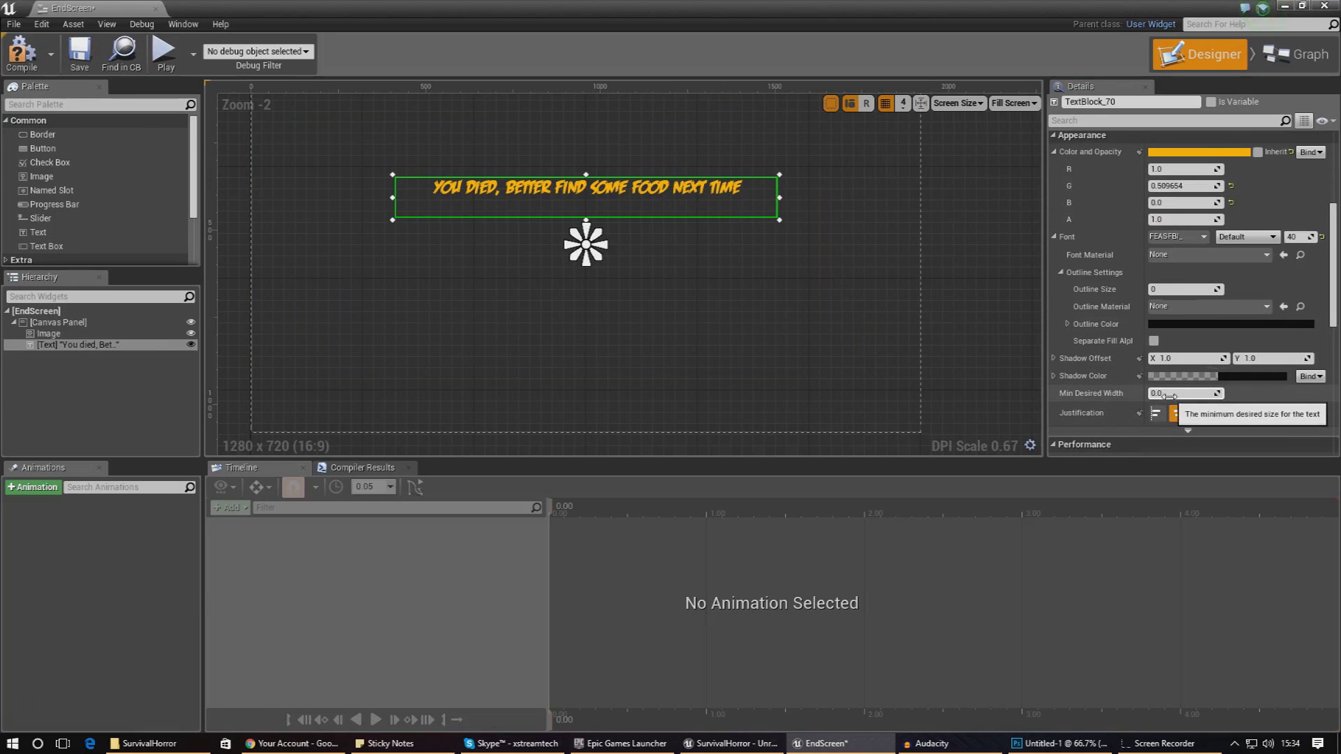
pyautogui.click(1196, 216)
pyautogui.write('0')
pyautogui.press('Return')
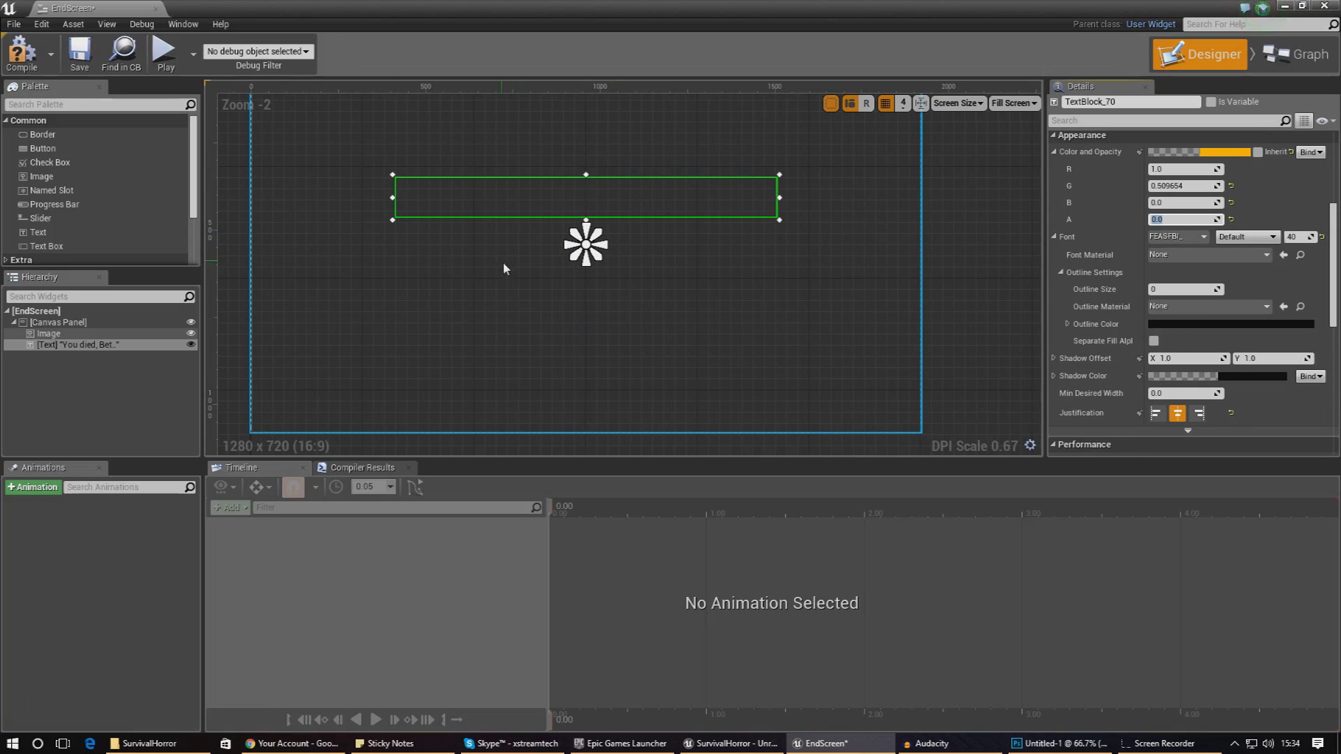
# Step: Create a new widget animation named Death
pyautogui.click(42, 489)
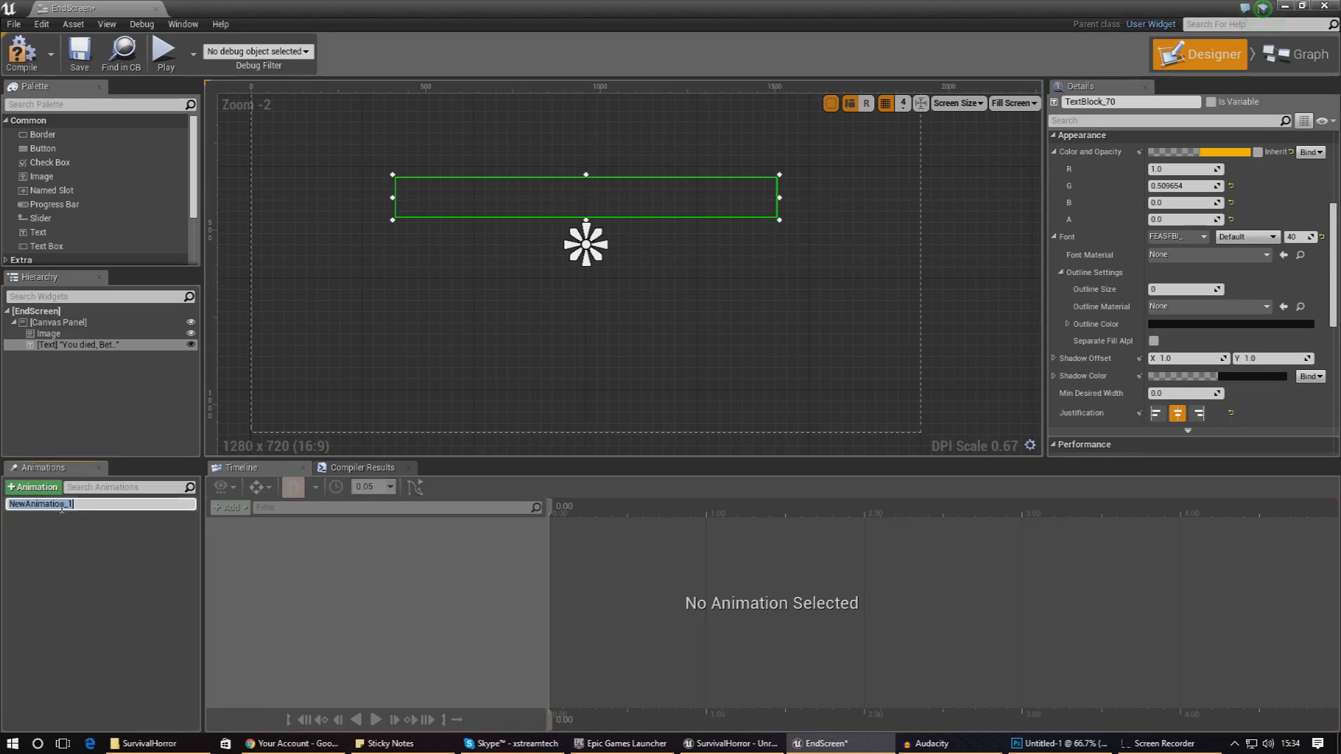
pyautogui.write('Death')
pyautogui.press('Return')
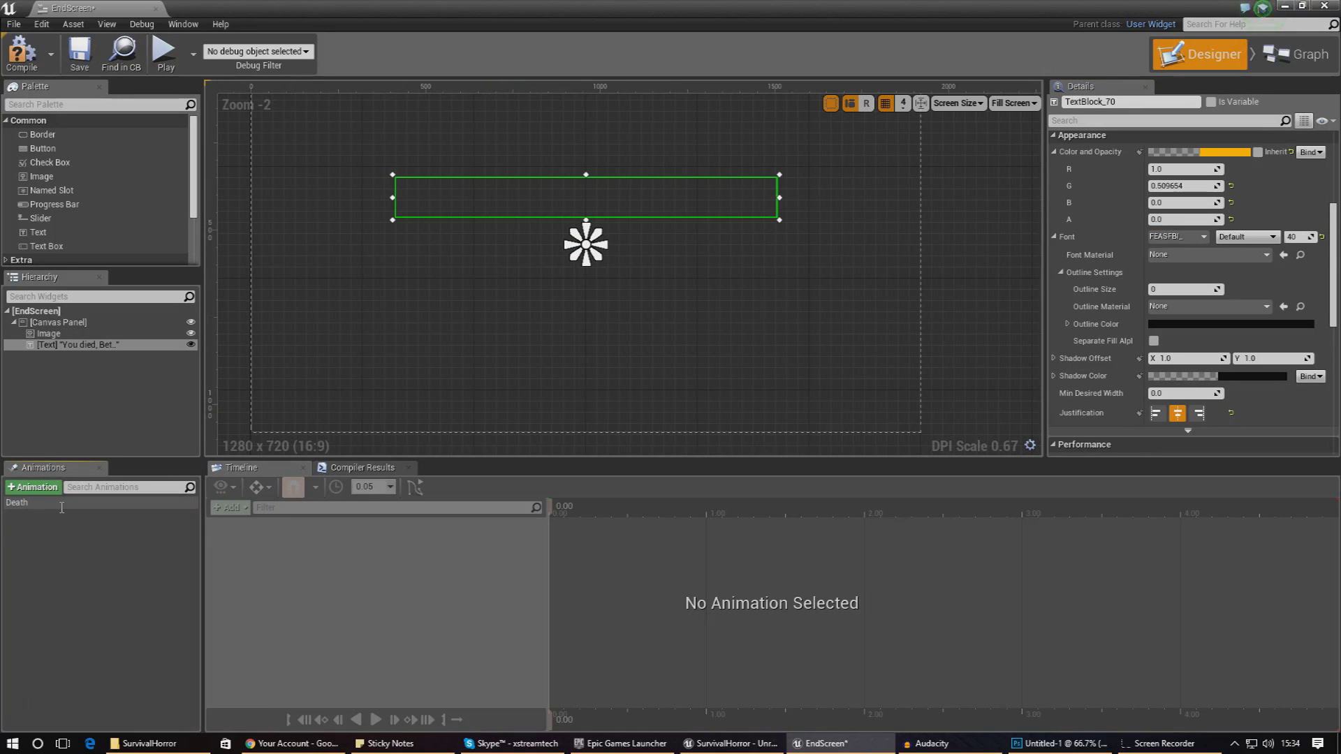
# Step: Add the death message text block and the vignette image to the Death animation's timeline
pyautogui.click(61, 504)
pyautogui.click(231, 507)
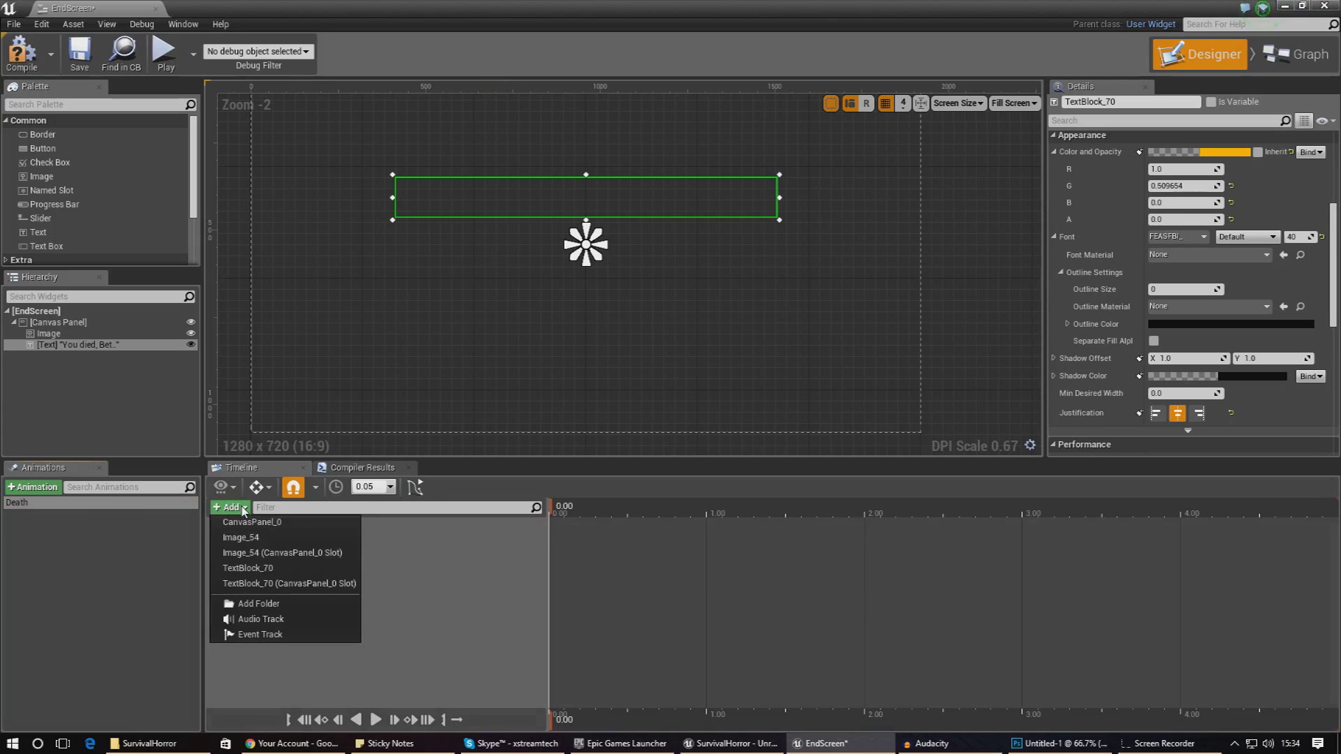
pyautogui.click(268, 567)
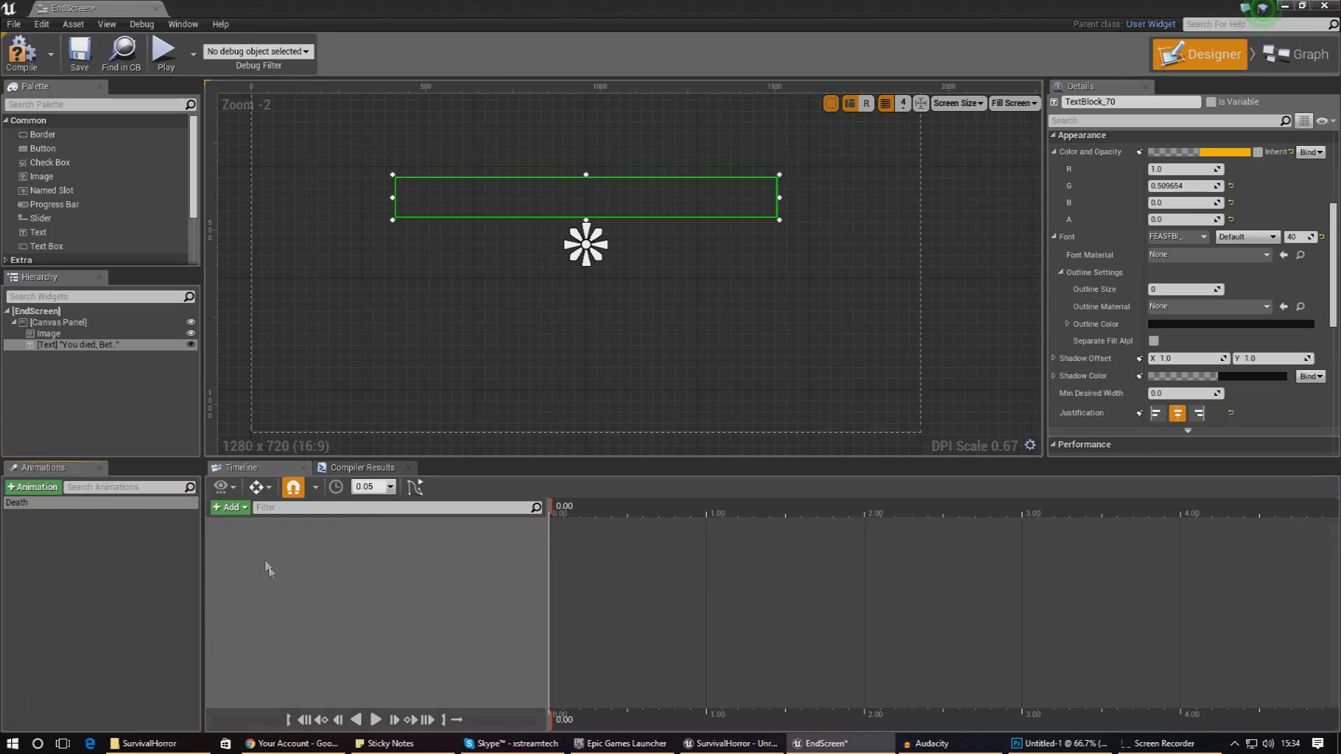
pyautogui.click(238, 509)
pyautogui.click(250, 537)
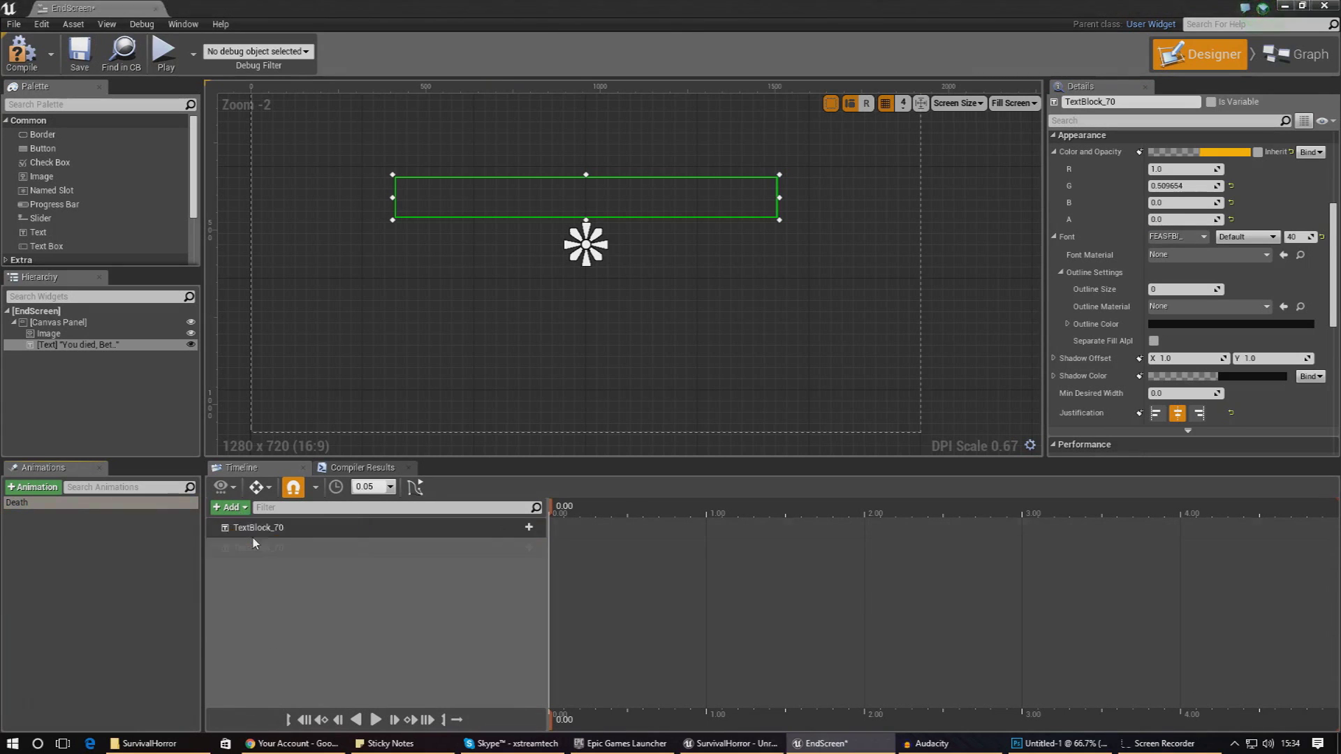
# Step: Give both the text block and the image a Color and Opacity track in the Death animation
pyautogui.click(522, 548)
pyautogui.click(547, 409)
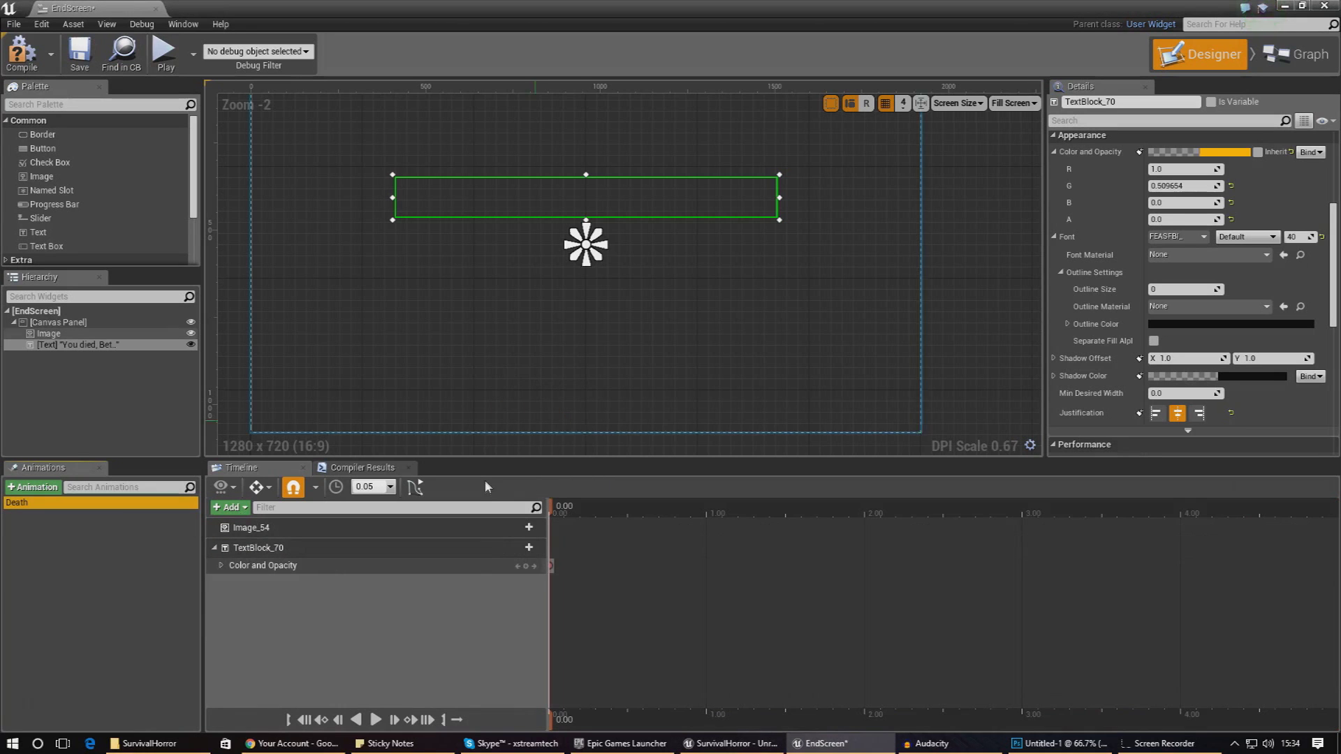
pyautogui.click(528, 527)
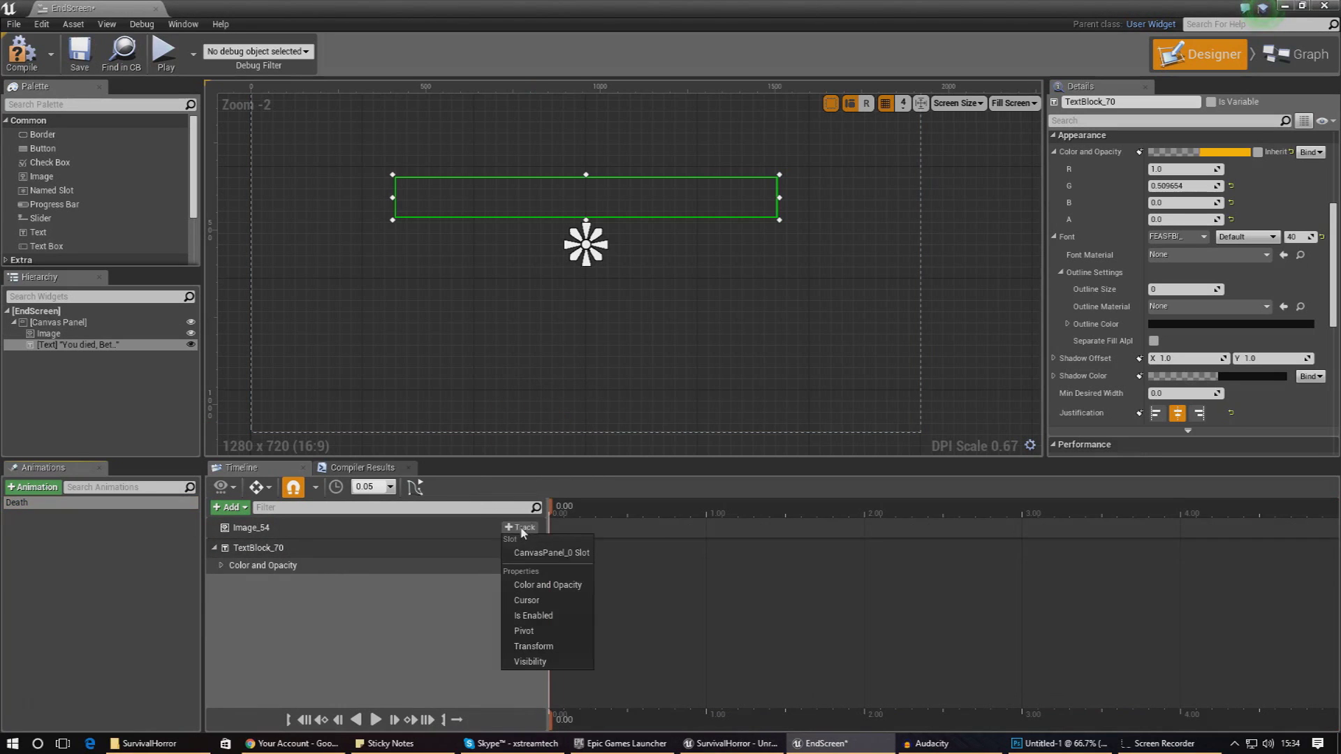
pyautogui.click(542, 584)
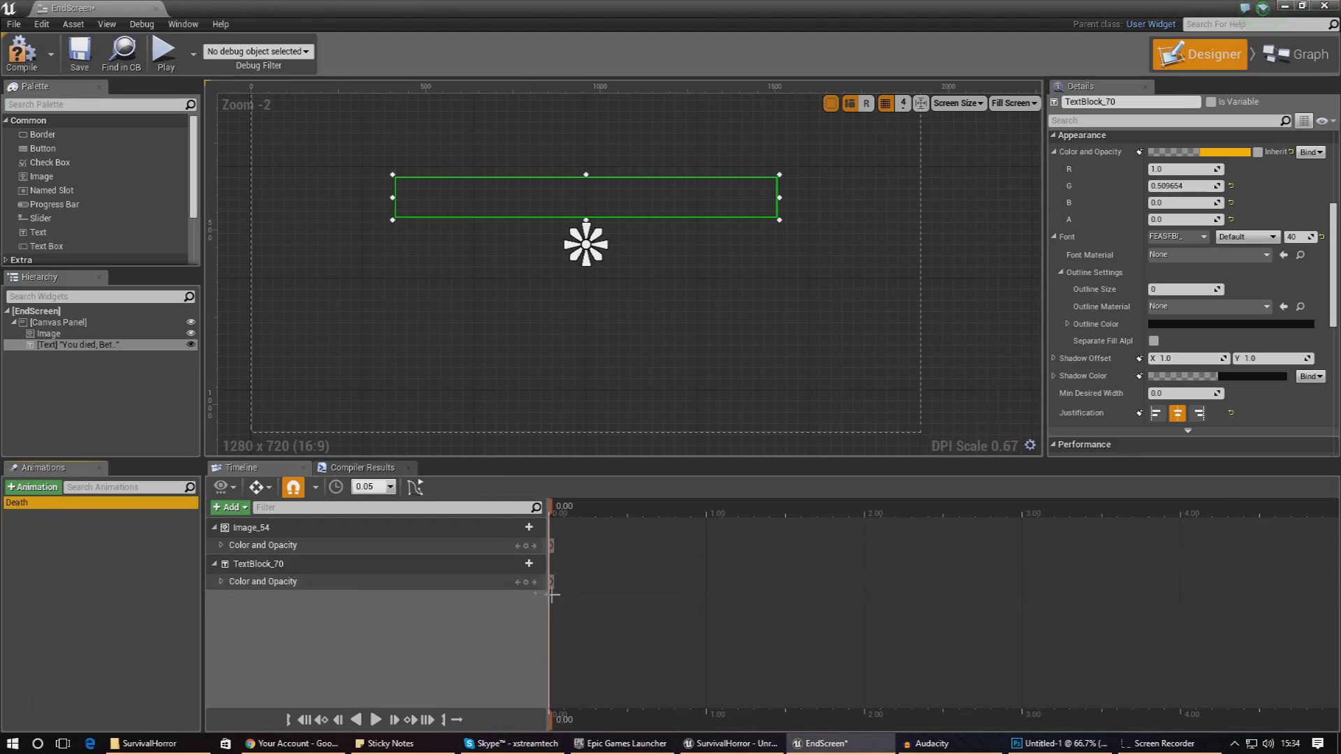
# Step: Expand both Color and Opacity tracks and key the image's and text's opacity at 0 at 0.50 seconds
pyautogui.click(219, 582)
pyautogui.click(221, 545)
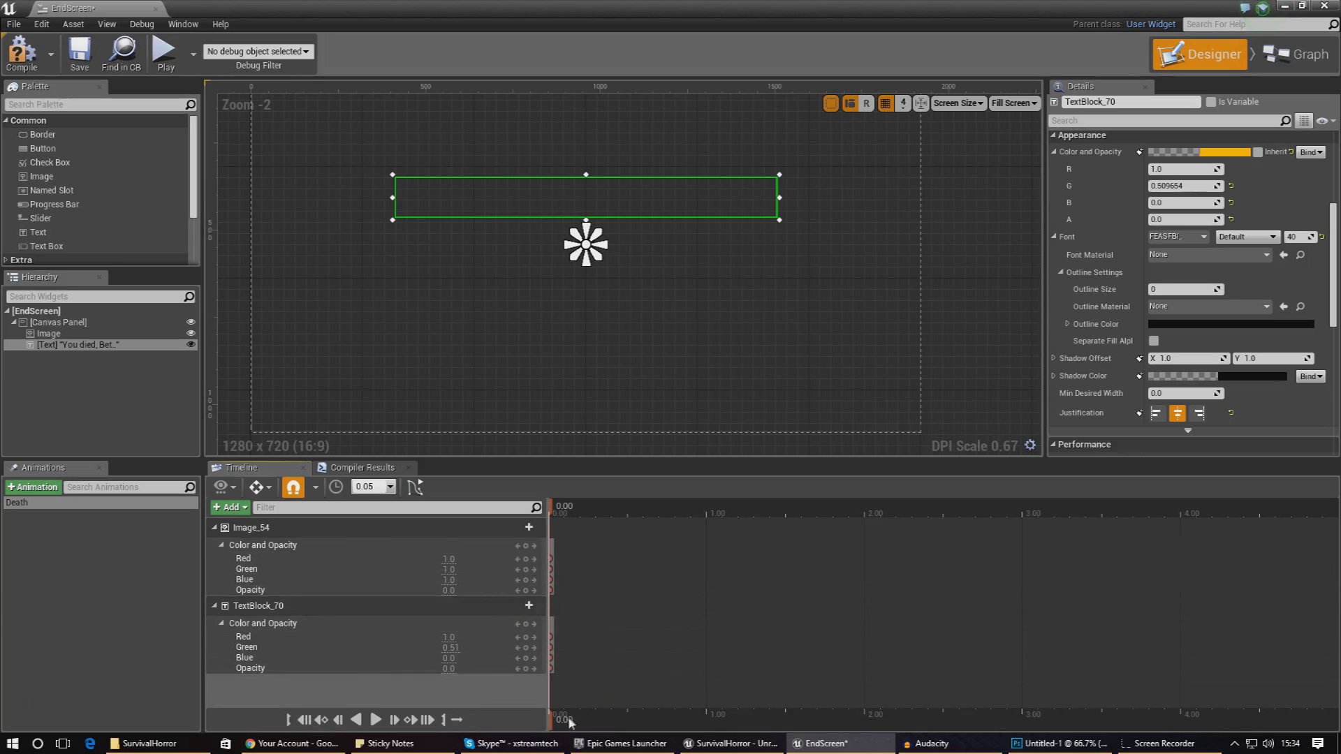
pyautogui.moveTo(555, 723); pyautogui.dragTo(707, 723)
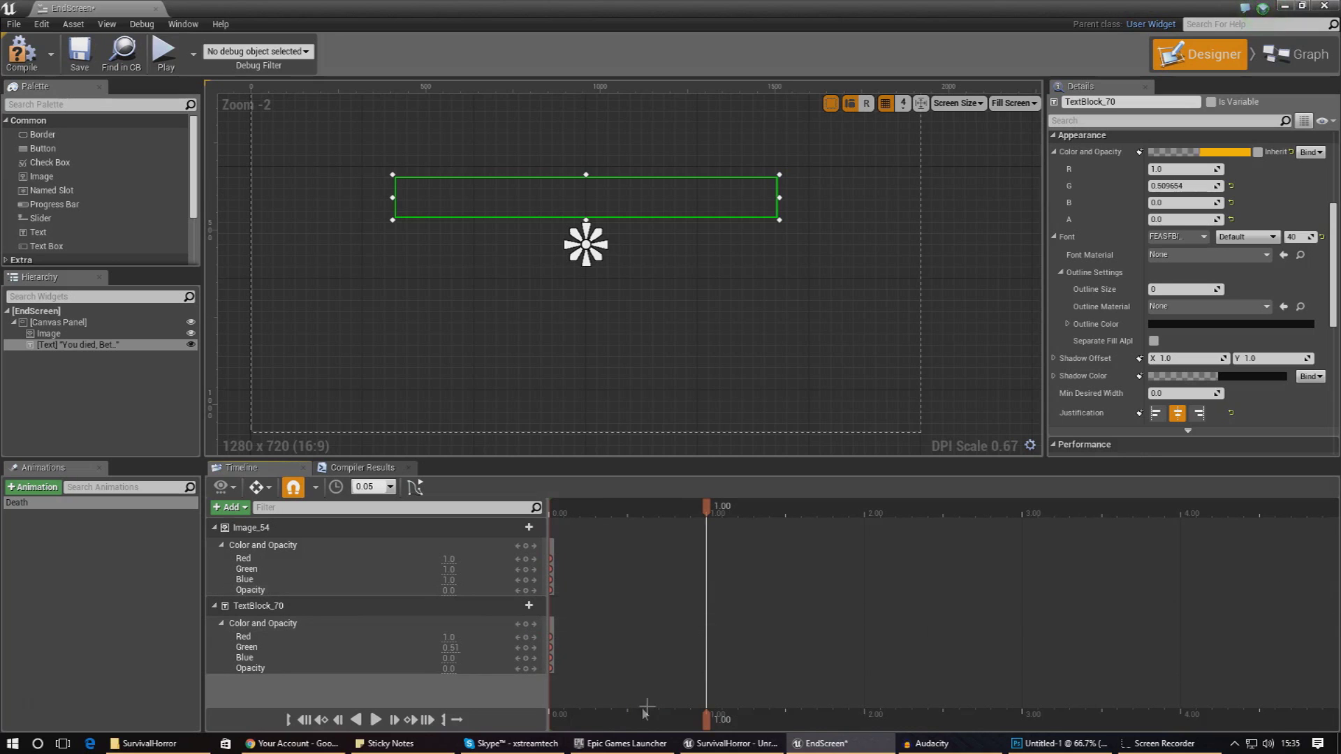
pyautogui.moveTo(706, 721); pyautogui.dragTo(628, 723)
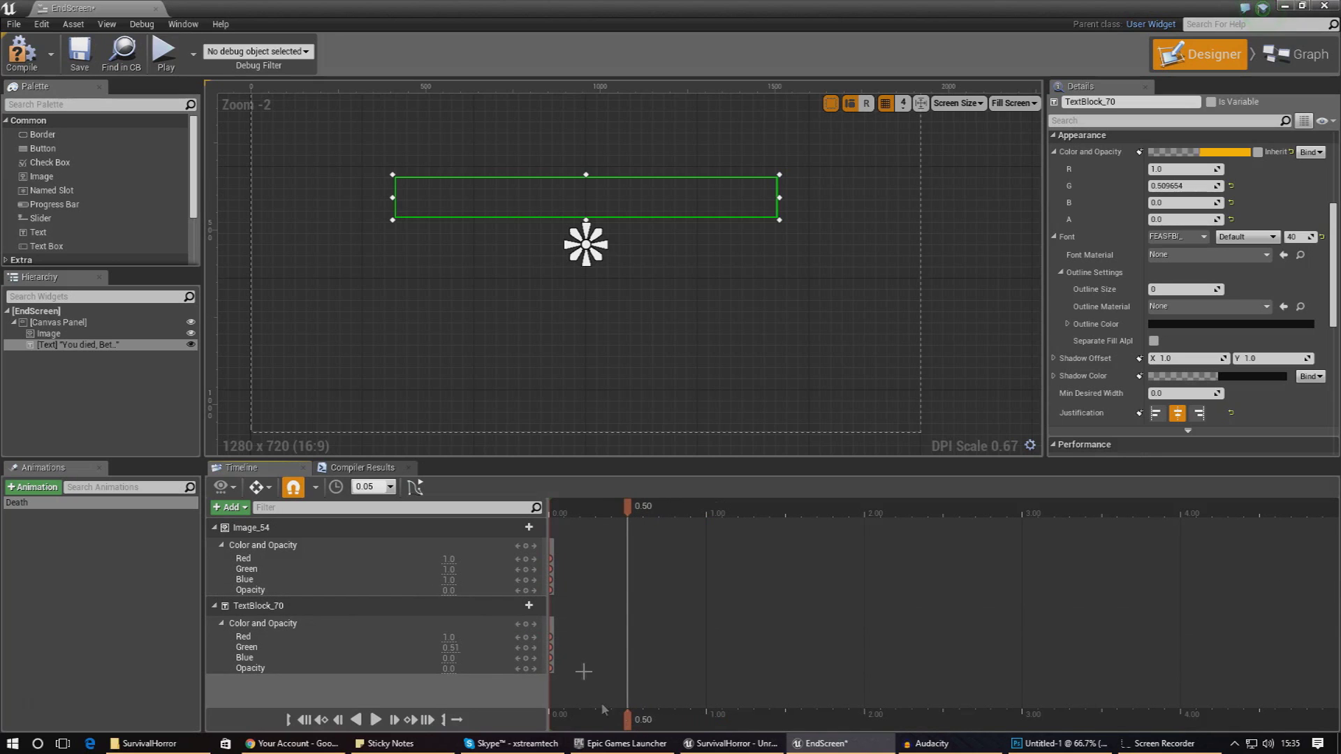
pyautogui.moveTo(449, 589); pyautogui.dragTo(419, 590)
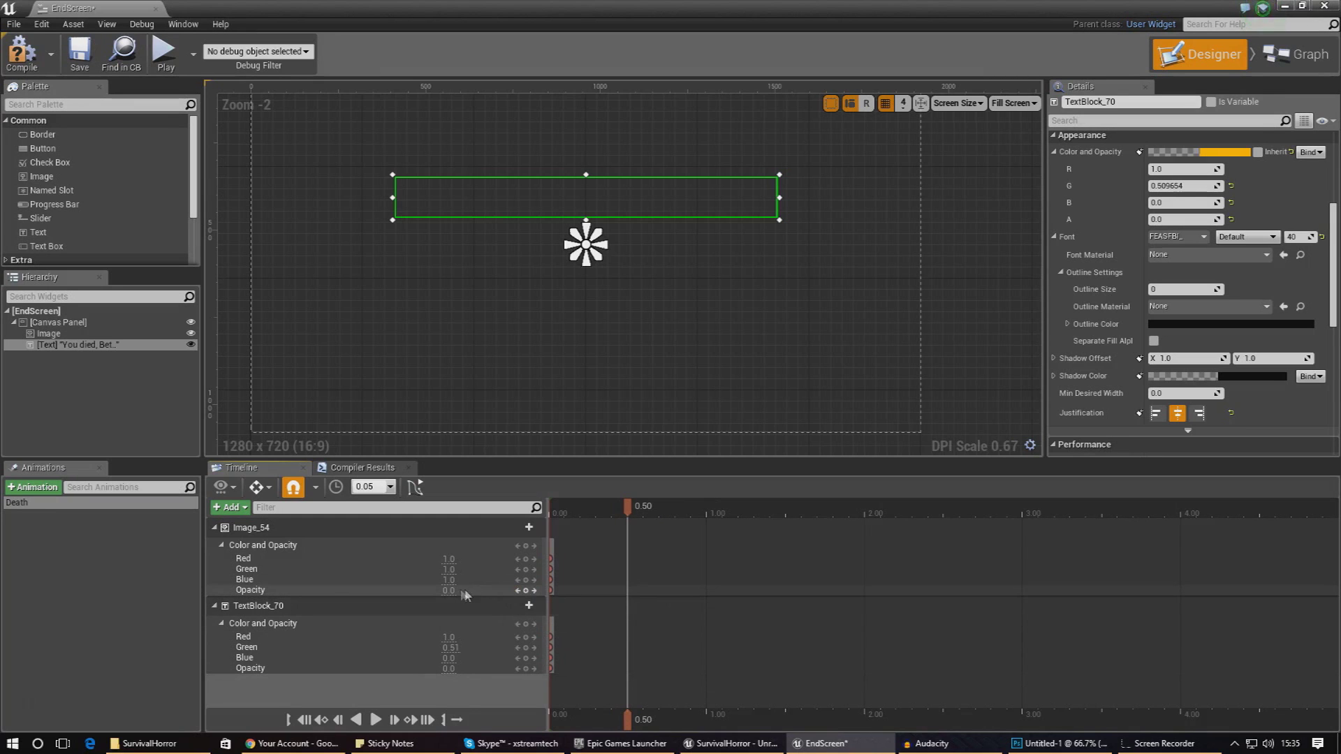
pyautogui.click(525, 591)
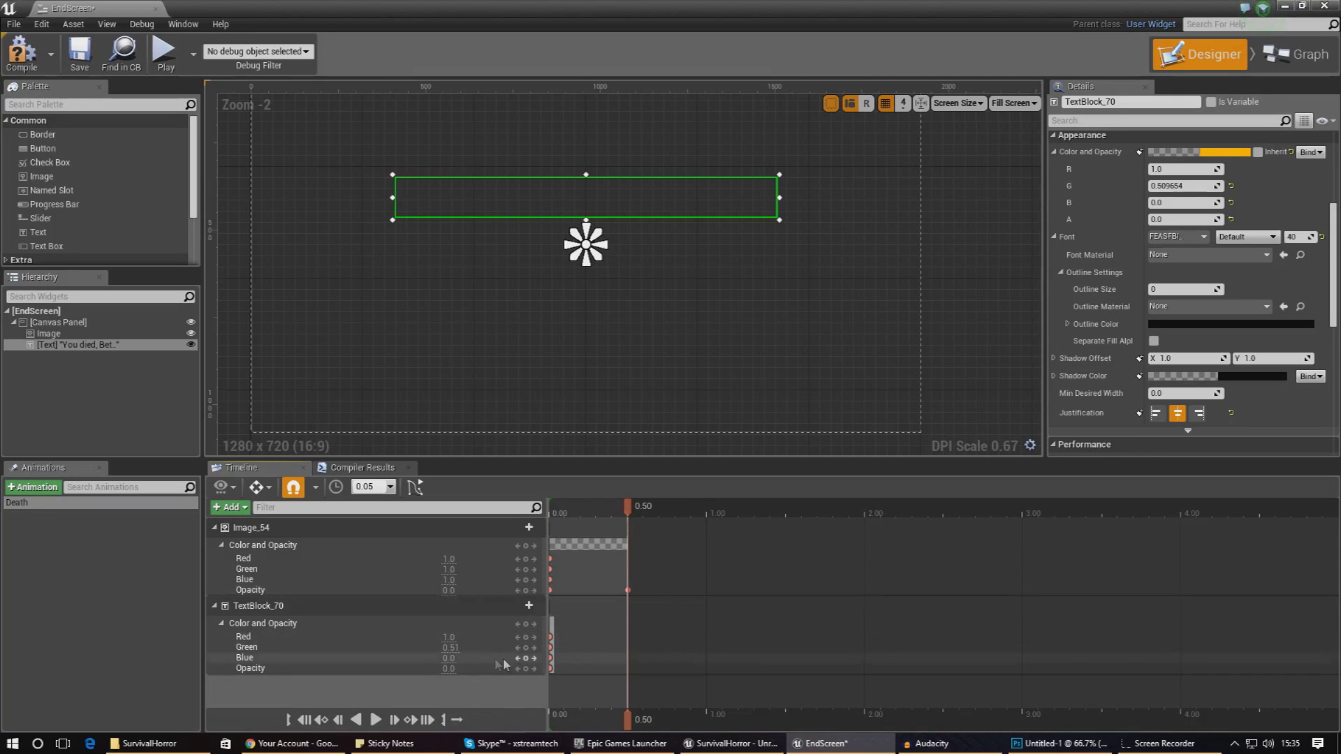
pyautogui.click(526, 668)
# Step: Key the image's and text's opacity at 1 at 1.50 seconds, and preview the Death animation from the start
pyautogui.click(710, 724)
pyautogui.moveTo(713, 722); pyautogui.dragTo(788, 728)
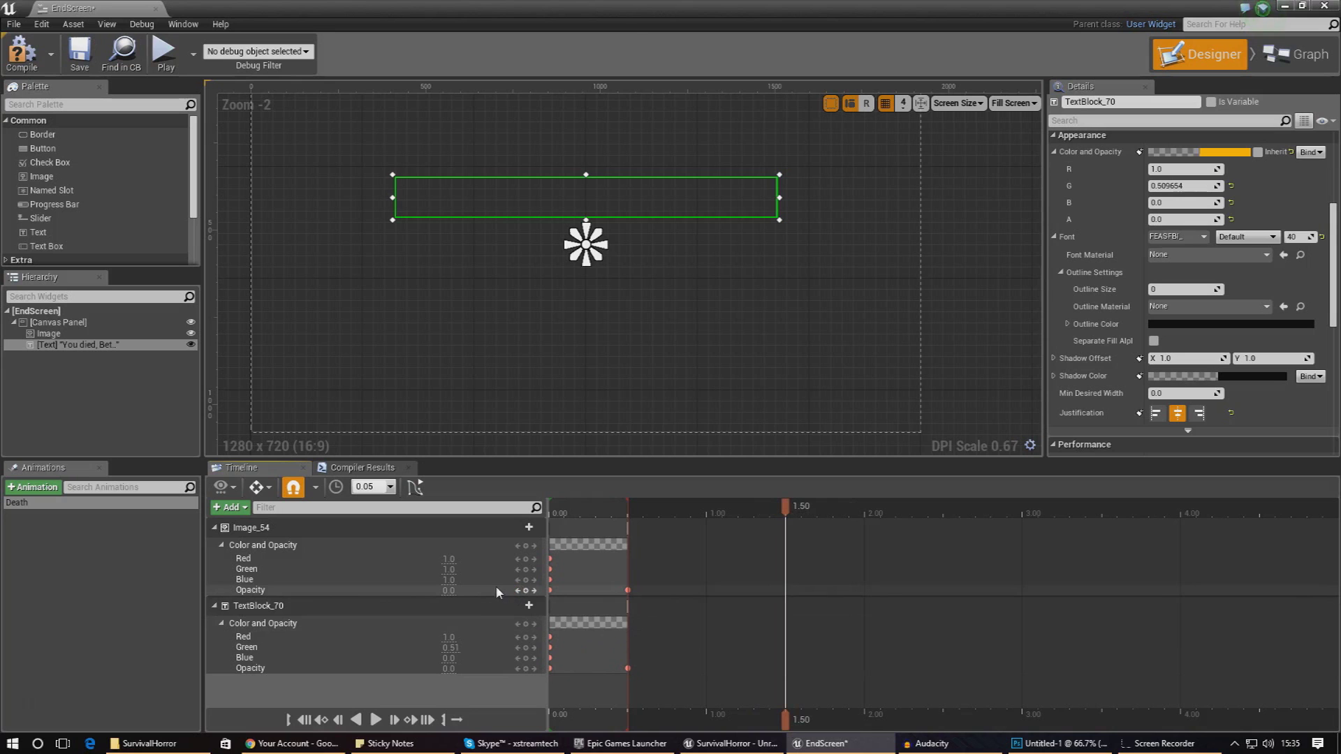
pyautogui.press('Return')
pyautogui.click(455, 670)
pyautogui.write('1')
pyautogui.press('Return')
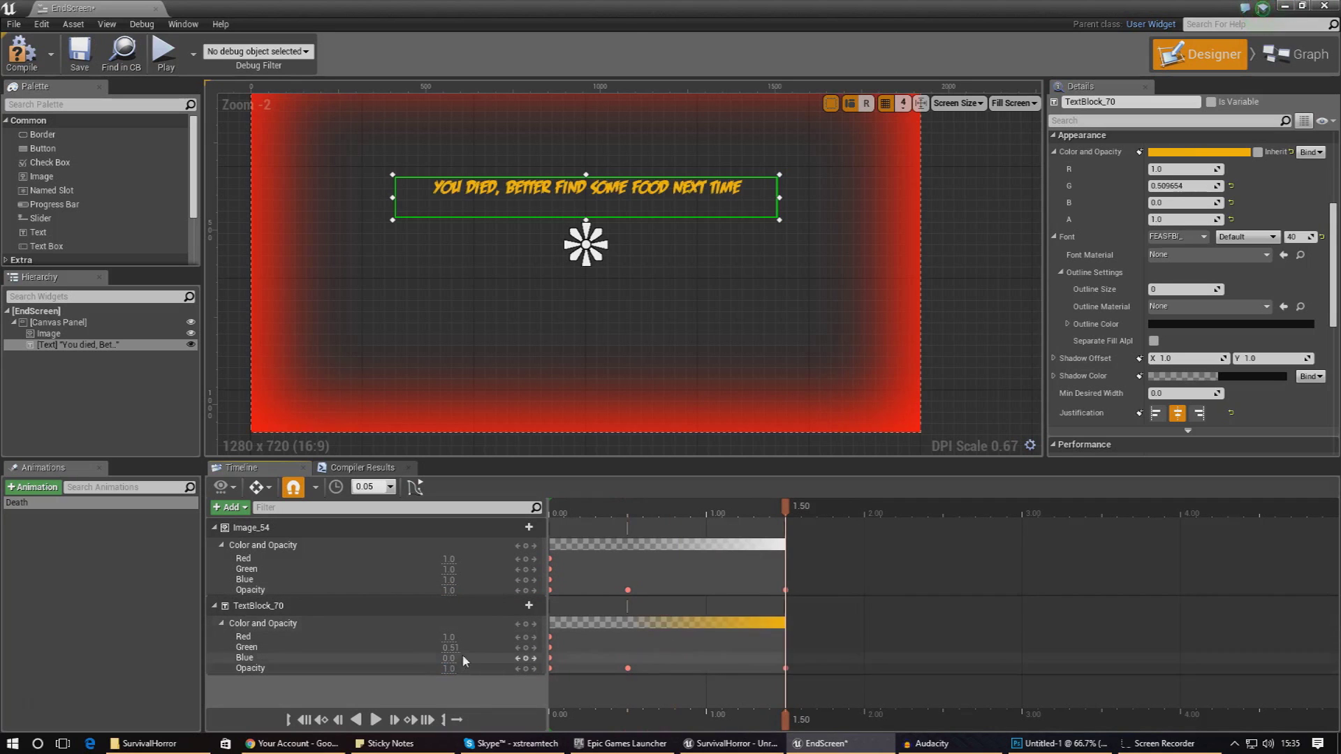
pyautogui.moveTo(787, 721); pyautogui.dragTo(541, 726)
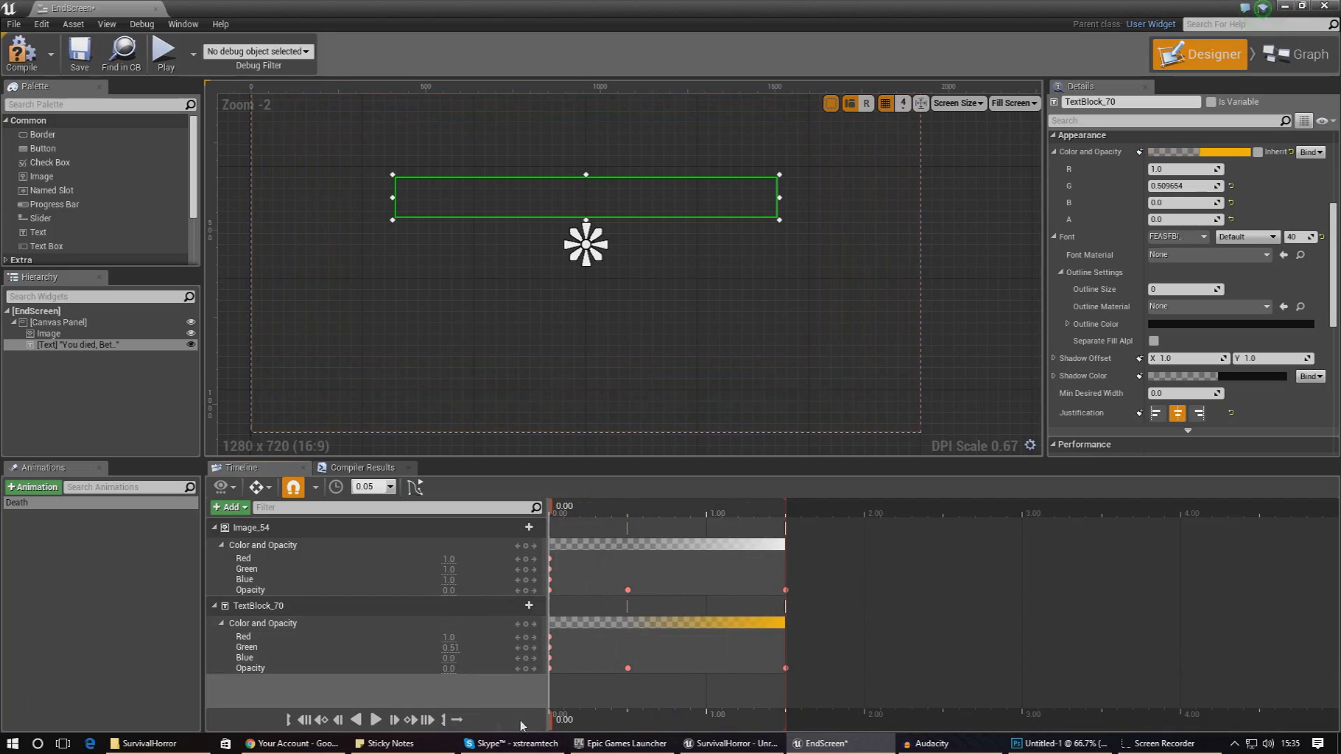
pyautogui.click(376, 720)
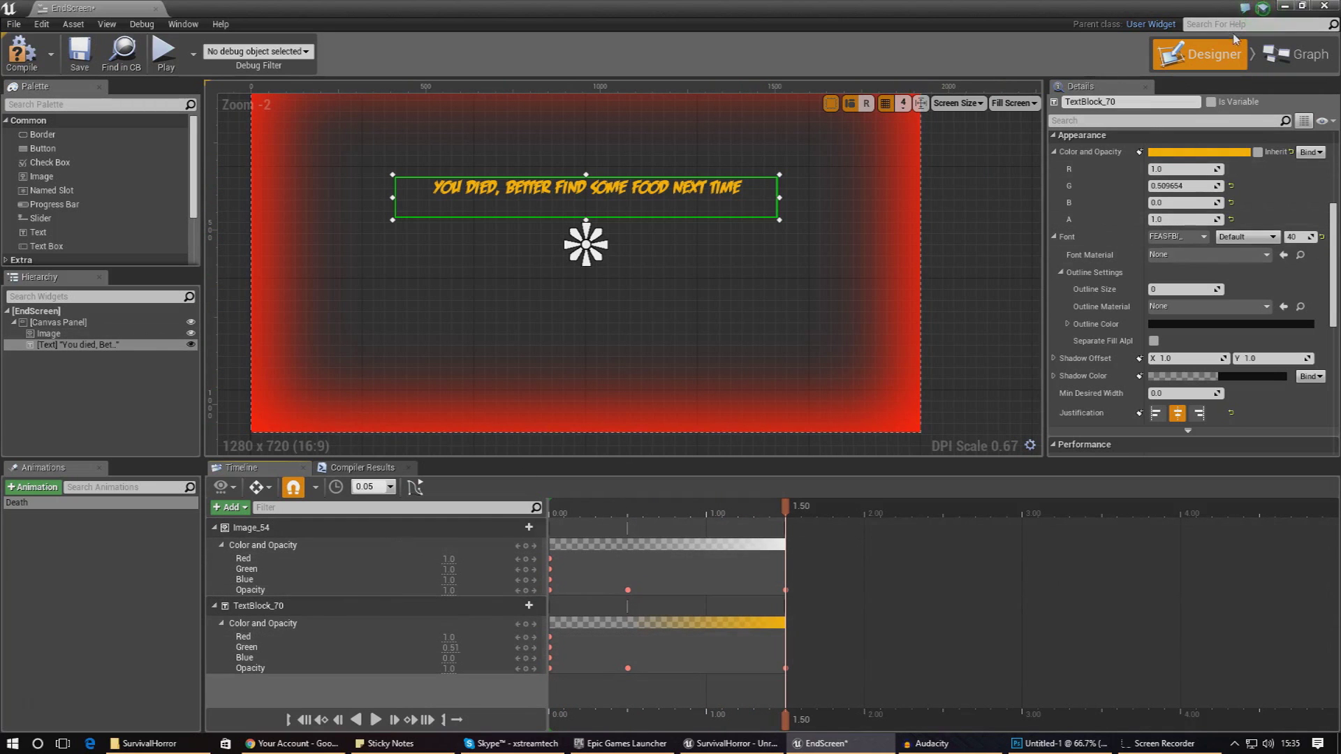
# Step: In EndScreen's event graph, add a Play Animation node driven by Event Construct
pyautogui.click(1297, 55)
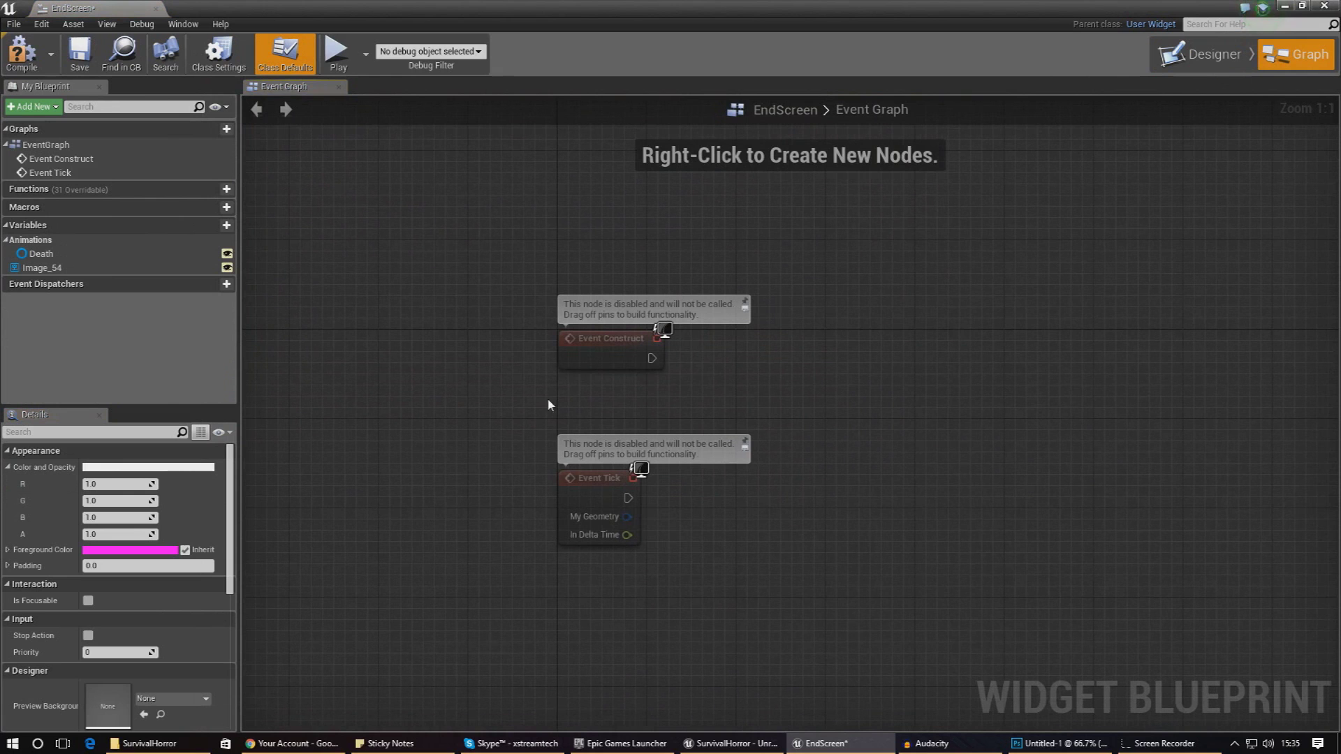
pyautogui.moveTo(649, 363); pyautogui.dragTo(790, 314)
pyautogui.write('play animation')
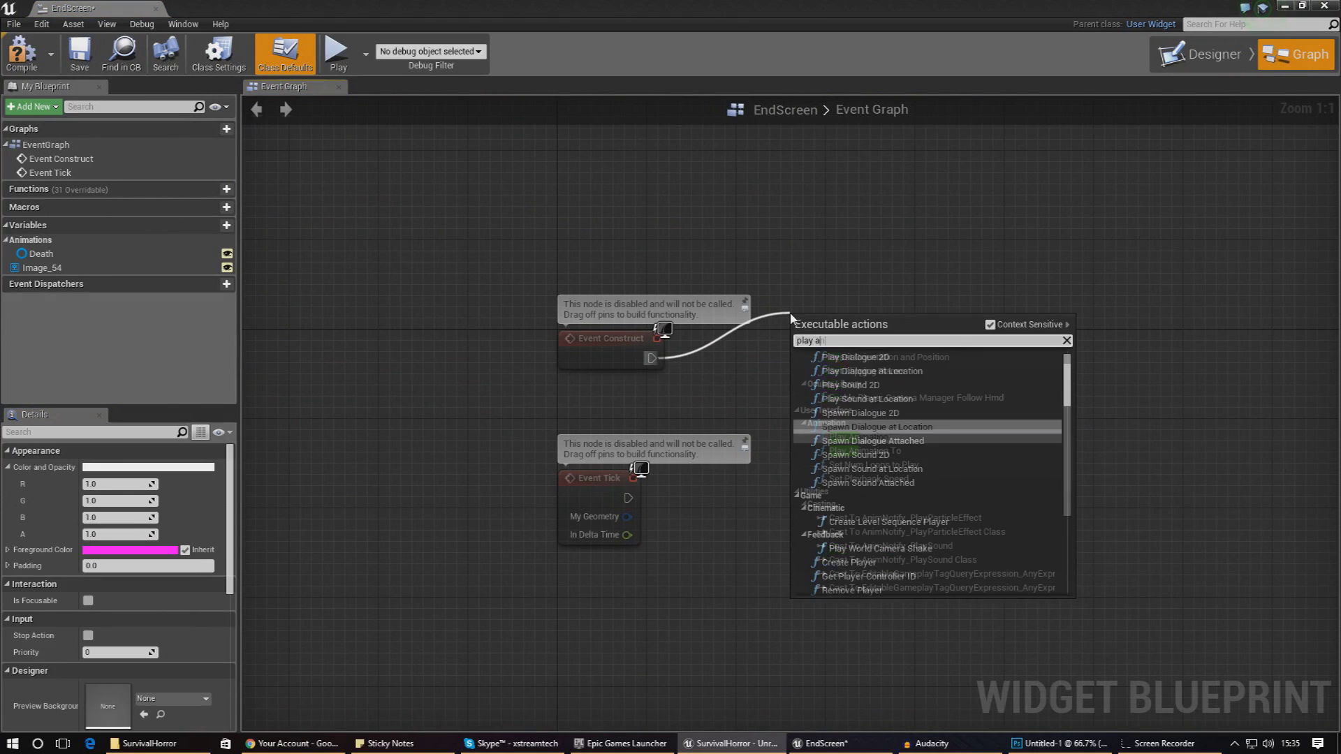
pyautogui.press('Return')
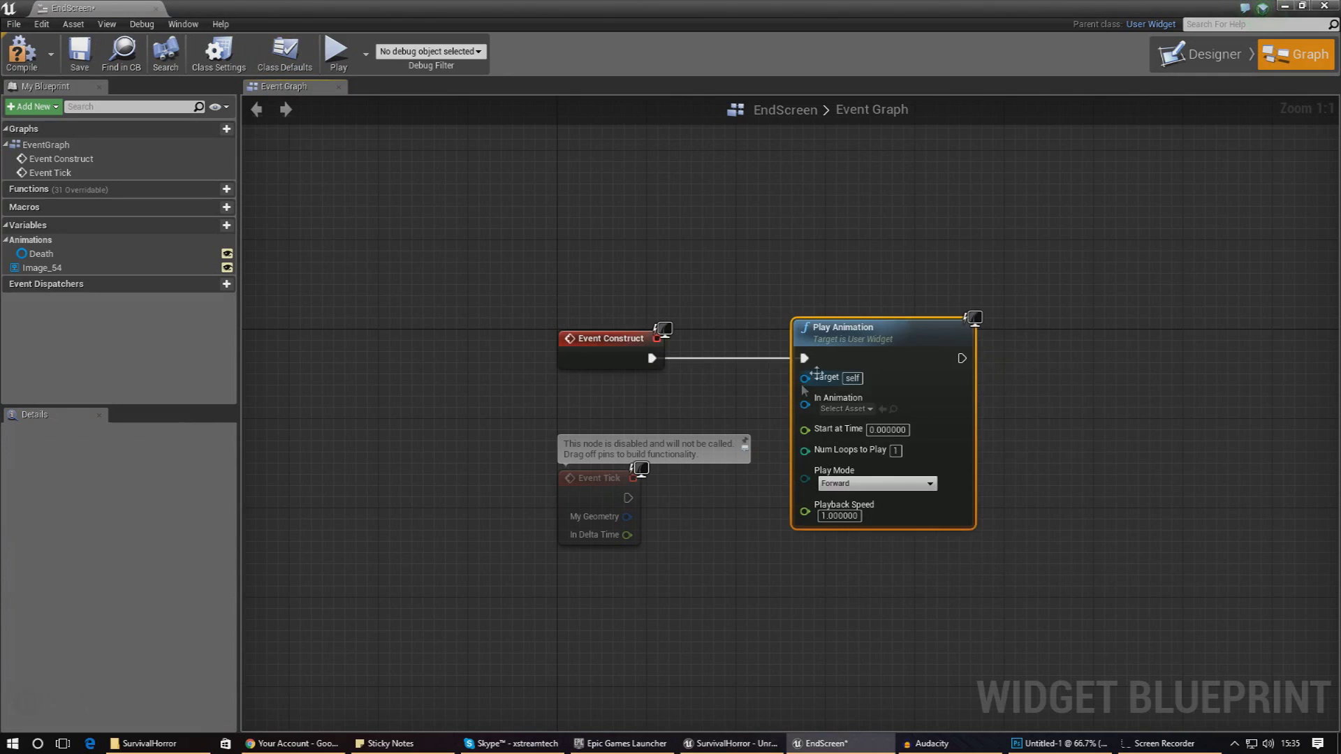
# Step: Connect a Death animation reference to Play Animation's In Animation input and compile the widget
pyautogui.moveTo(894, 344); pyautogui.dragTo(916, 254)
pyautogui.moveTo(117, 251); pyautogui.dragTo(677, 245)
pyautogui.click(684, 258)
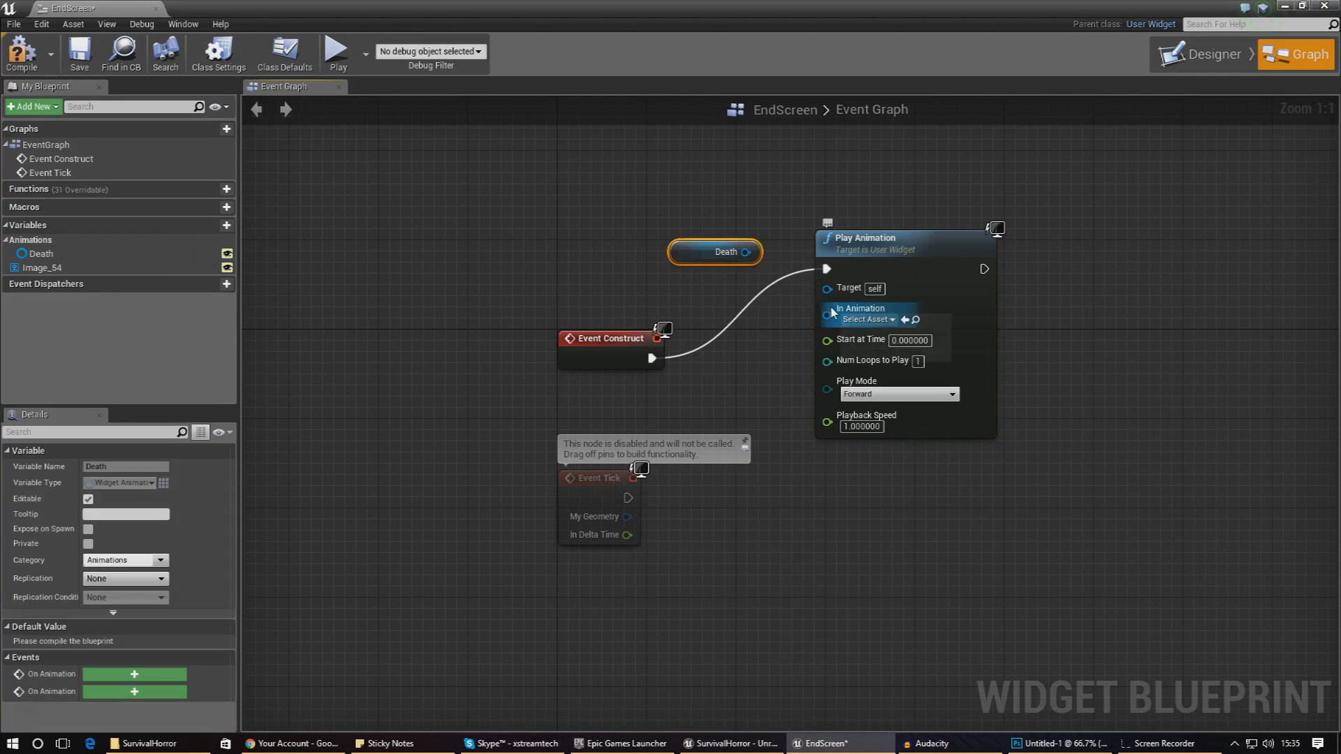
pyautogui.moveTo(827, 288); pyautogui.dragTo(791, 313)
pyautogui.click(740, 318)
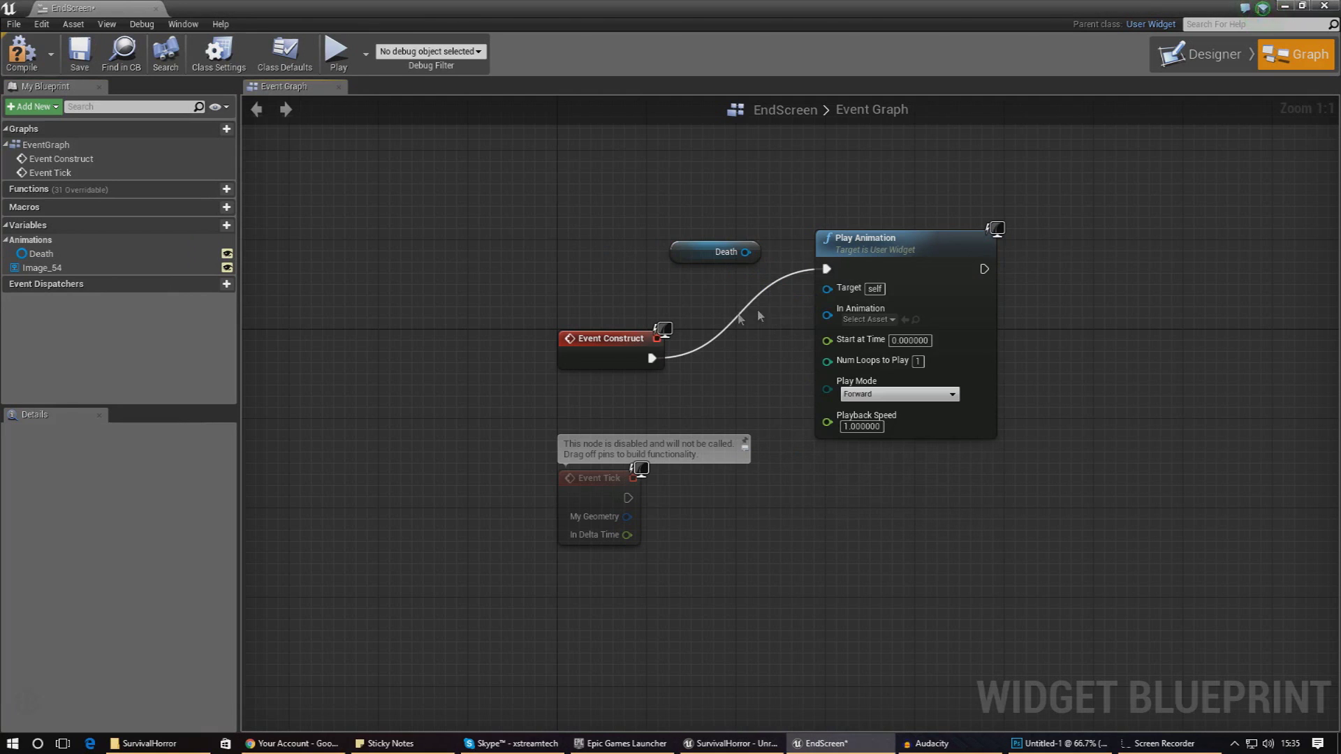
pyautogui.moveTo(754, 253); pyautogui.dragTo(830, 318)
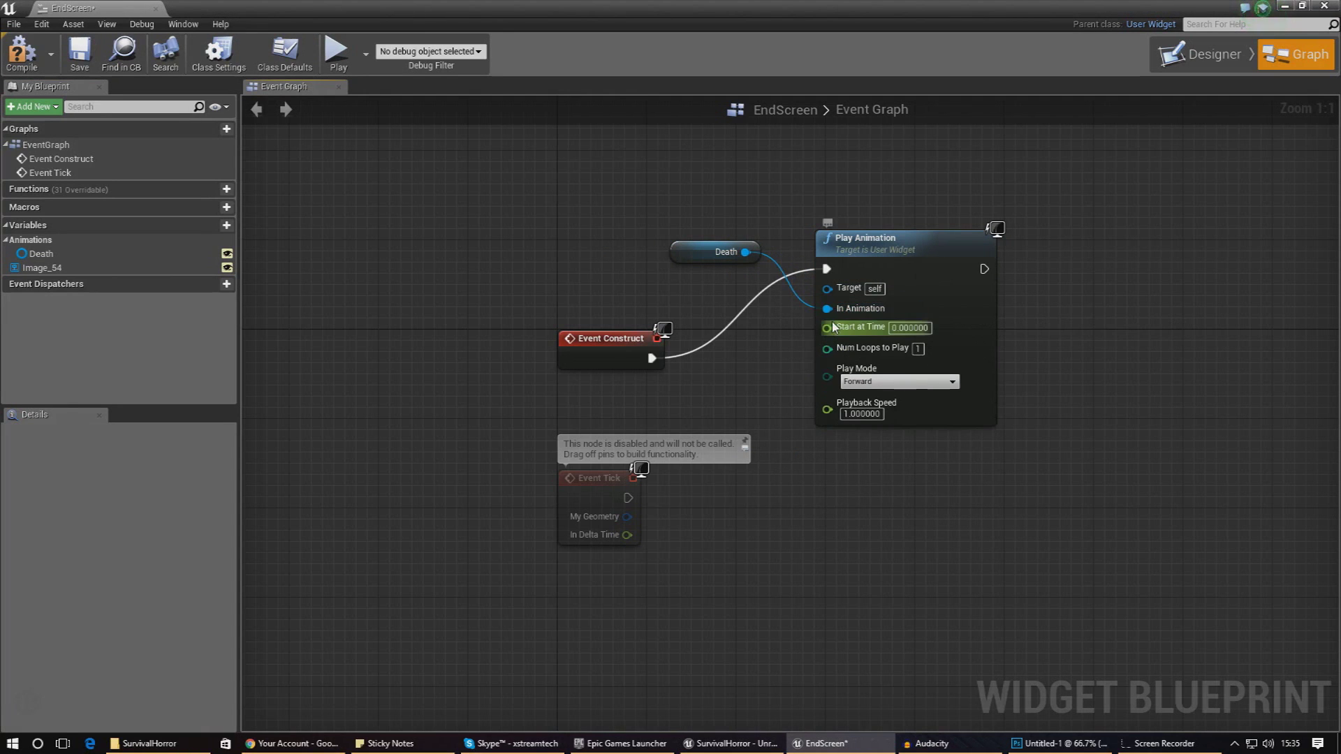
pyautogui.click(42, 63)
# Step: Return to the Designer and examine the death message text up close along with its font, outline and shadow settings
pyautogui.click(1201, 55)
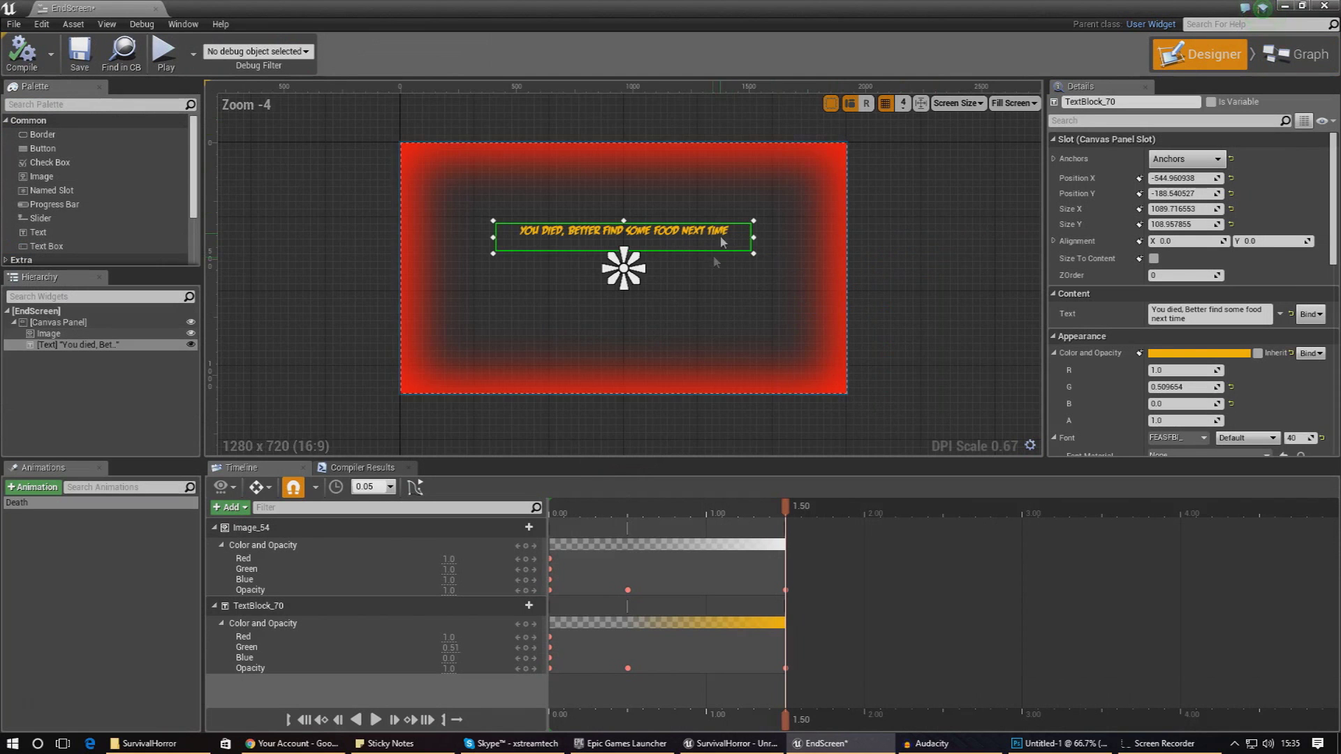
pyautogui.scroll(4, 715, 262)
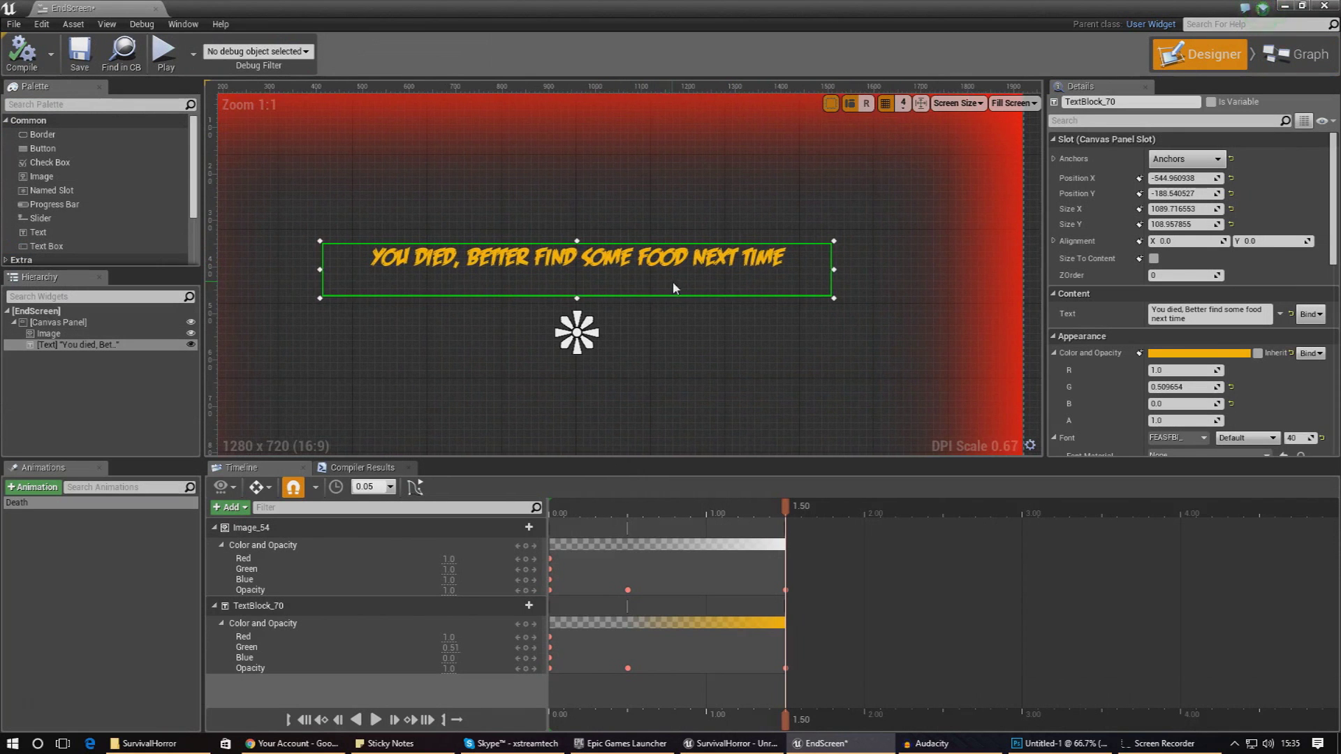
pyautogui.scroll(-1, 698, 269)
pyautogui.scroll(-3, 1109, 375)
pyautogui.scroll(-2, 1109, 375)
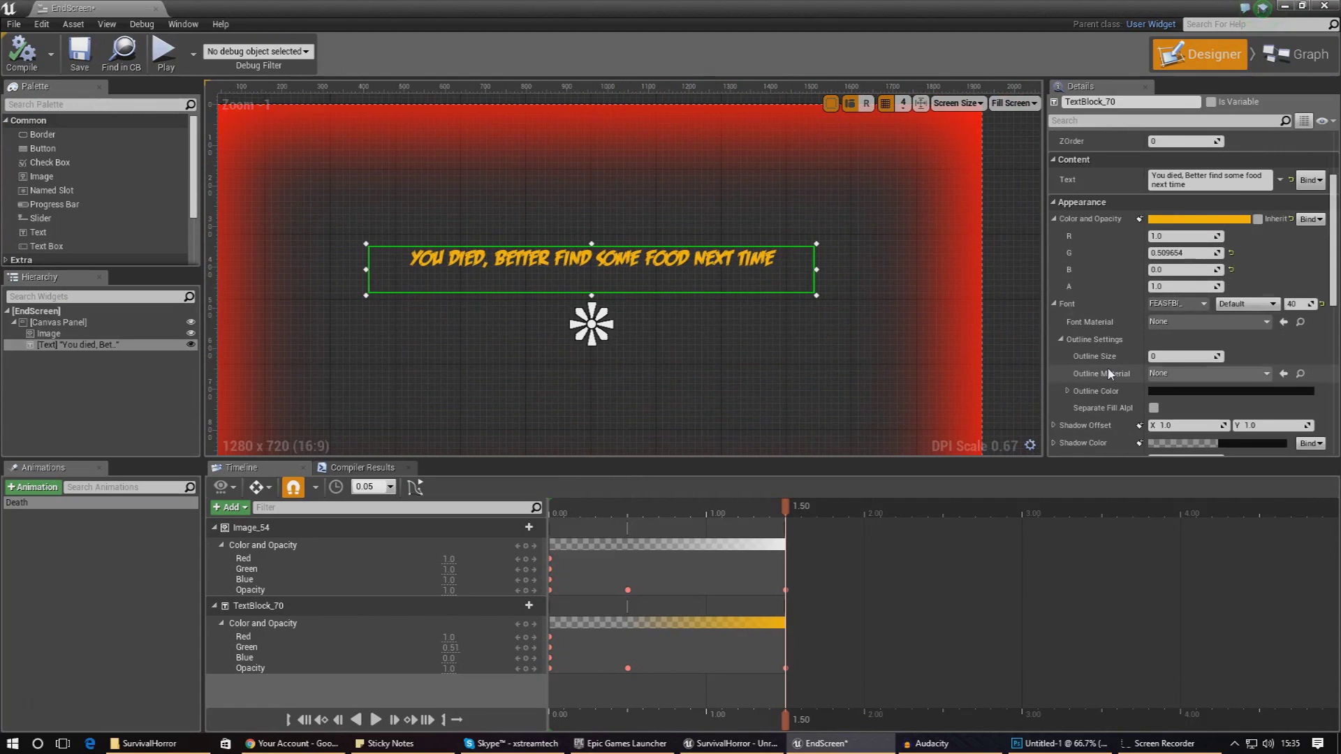
pyautogui.scroll(-1, 1114, 374)
pyautogui.scroll(6, 761, 273)
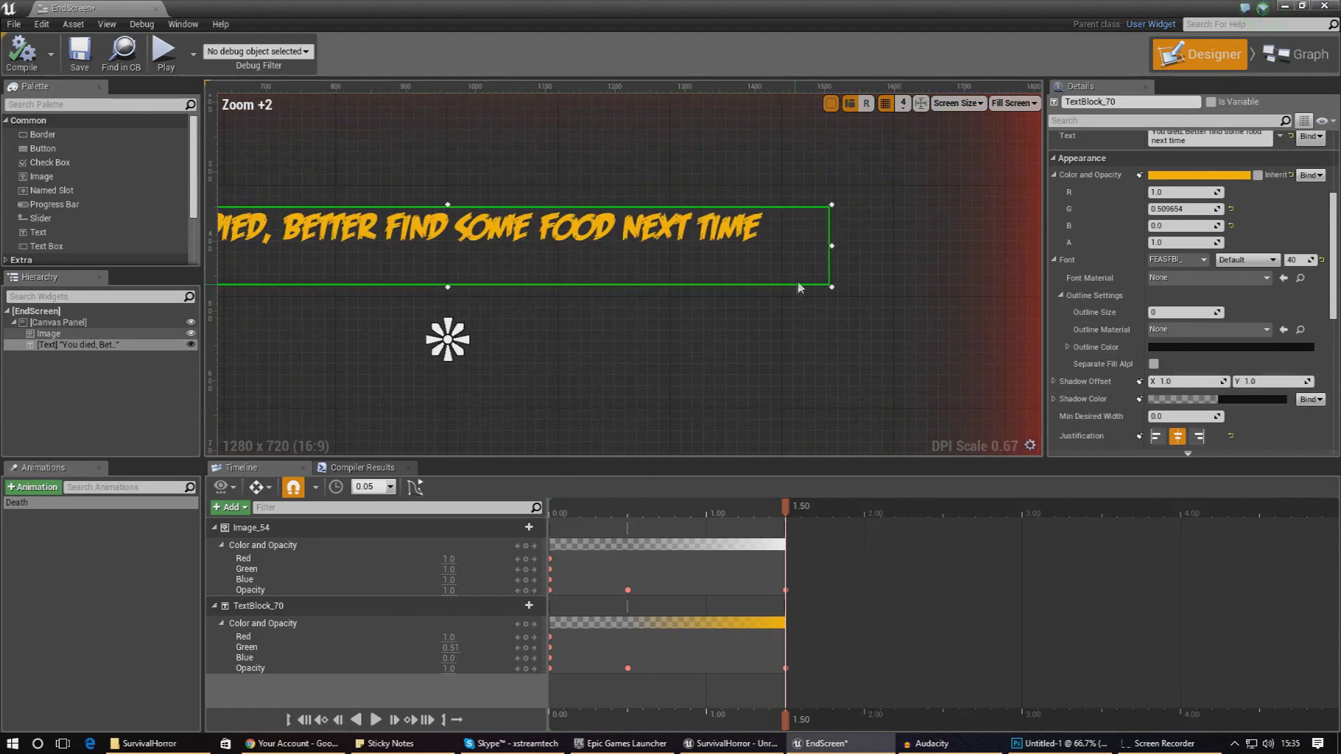
pyautogui.scroll(3, 768, 275)
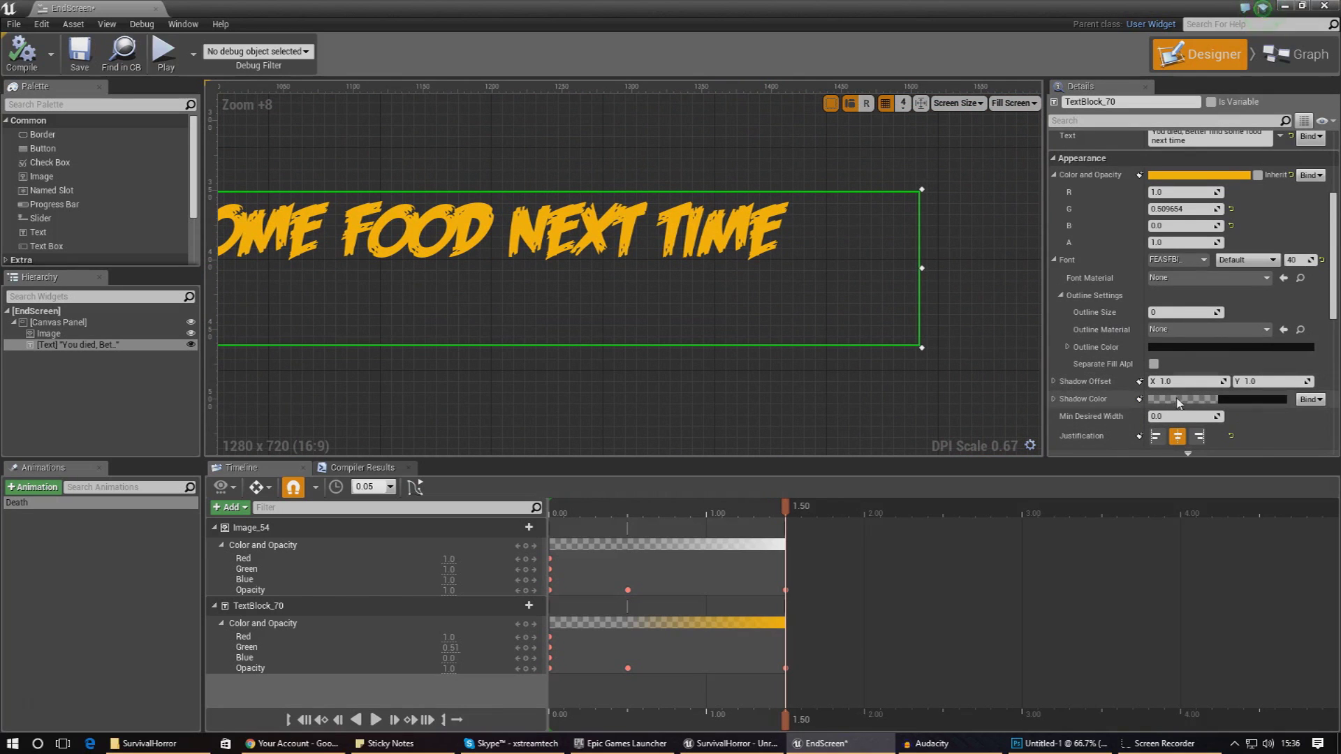
# Step: Expand the death text's Shadow Color and set its alpha to 1.0
pyautogui.moveTo(1190, 383); pyautogui.dragTo(1229, 384)
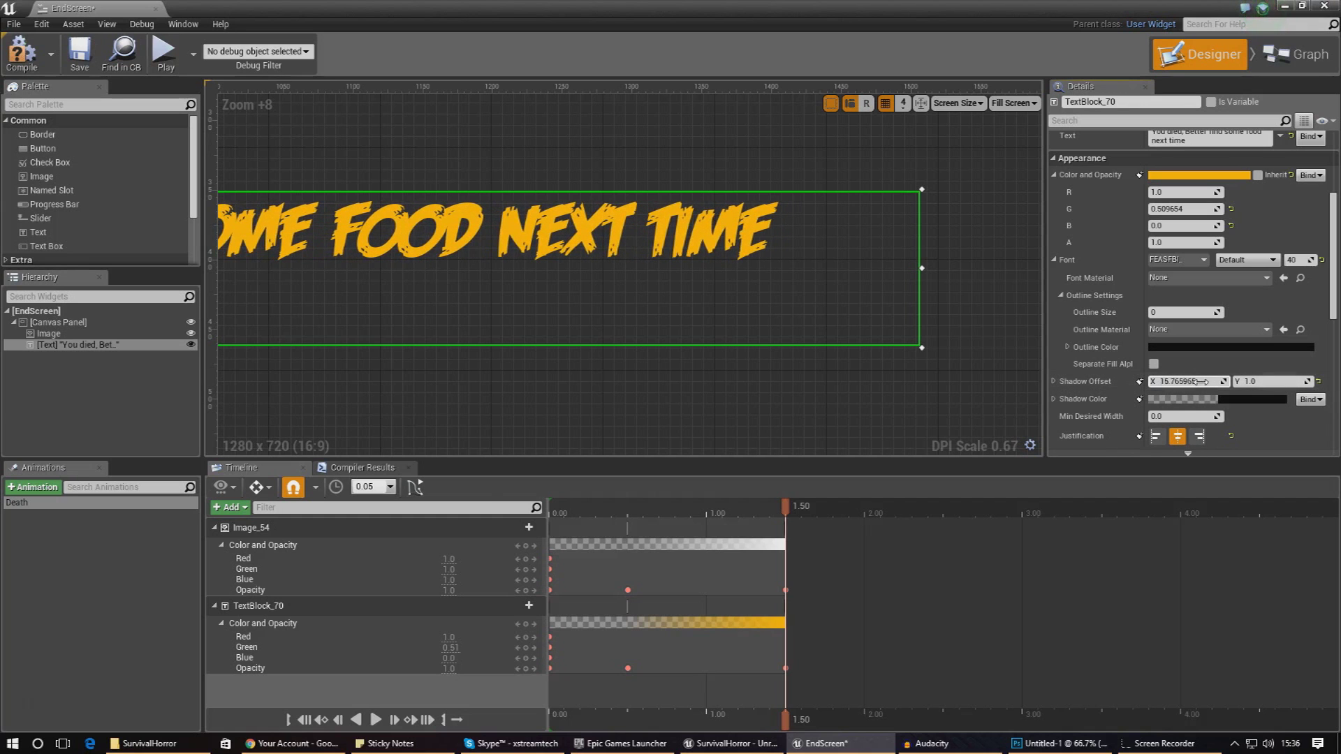
pyautogui.press('Return')
pyautogui.click(1053, 399)
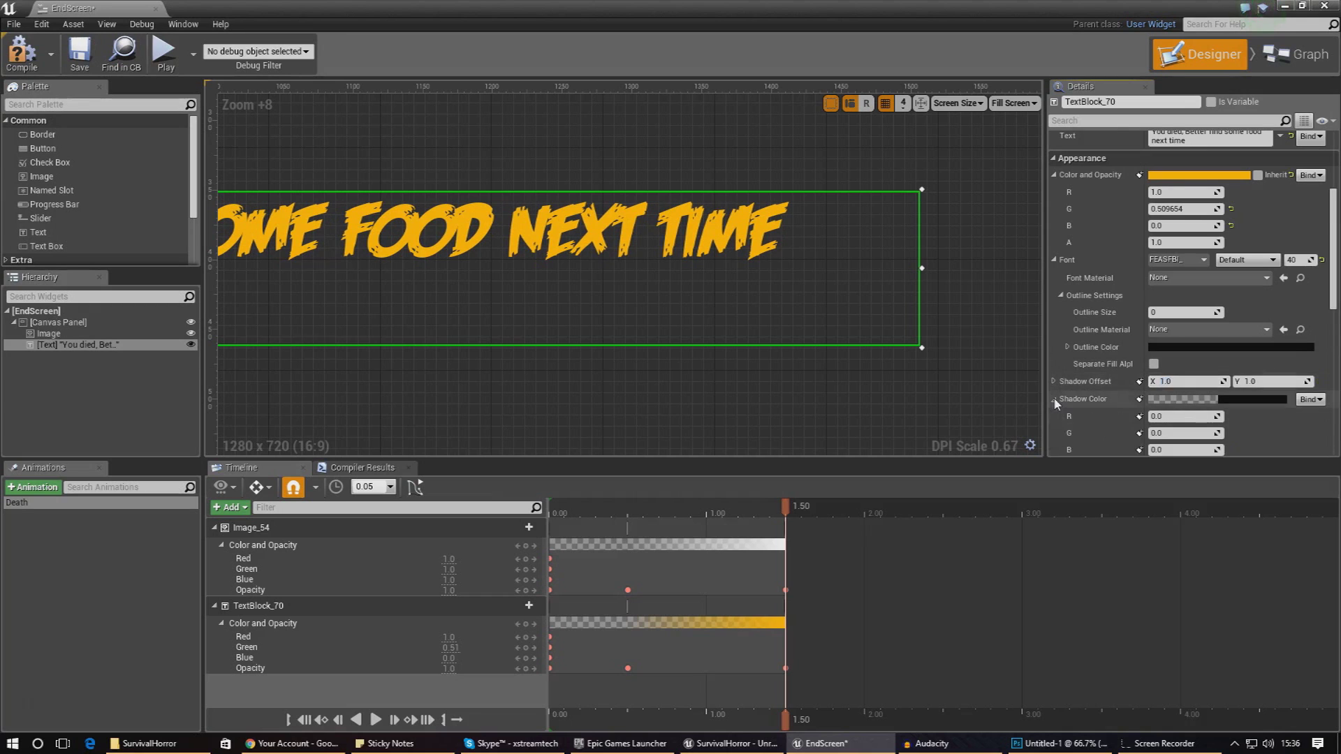
pyautogui.scroll(-2, 1141, 405)
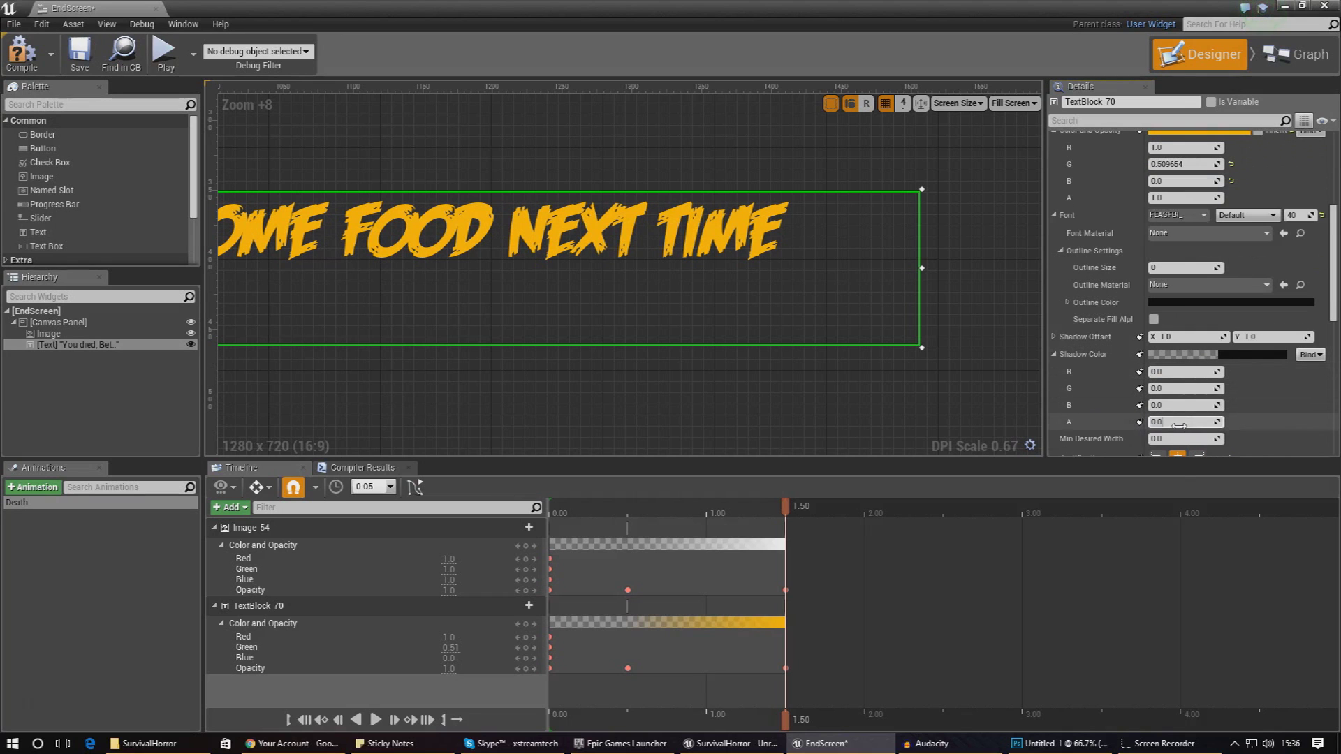
pyautogui.press('Return')
pyautogui.scroll(4, 665, 262)
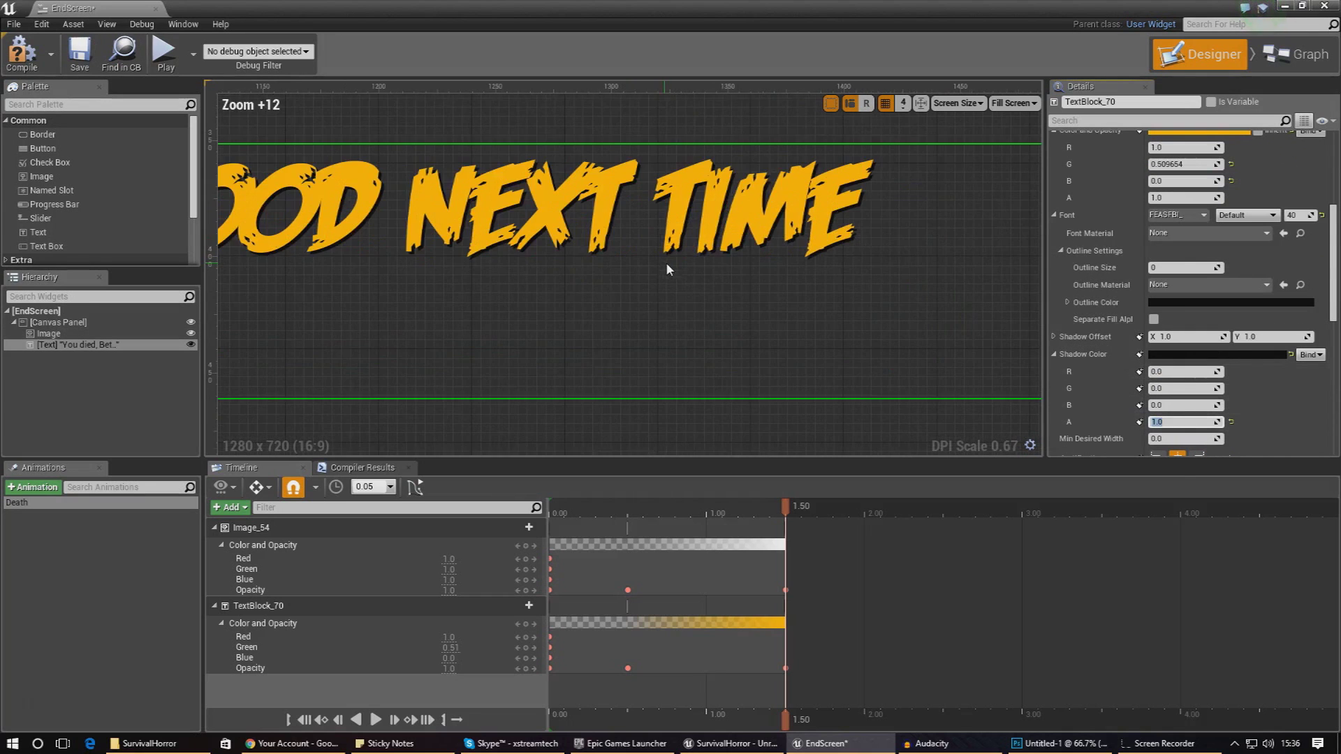
# Step: Set the death text's Shadow Offset to about 3.57 in X and 3.25 in Y
pyautogui.moveTo(793, 249); pyautogui.dragTo(779, 273, button='right')
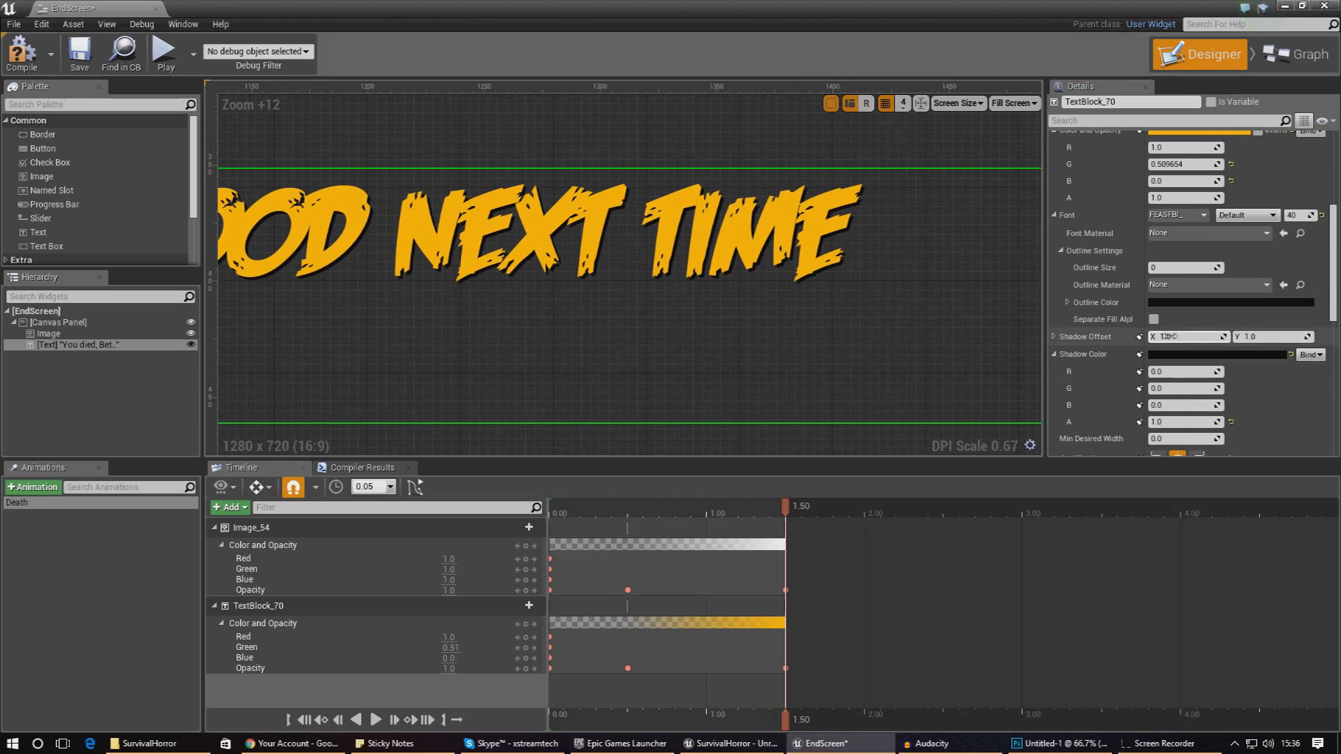
pyautogui.moveTo(1187, 336)
pyautogui.mouseDown()
pyautogui.moveTo(1242, 337)
pyautogui.moveTo(1190, 337)
pyautogui.mouseUp()
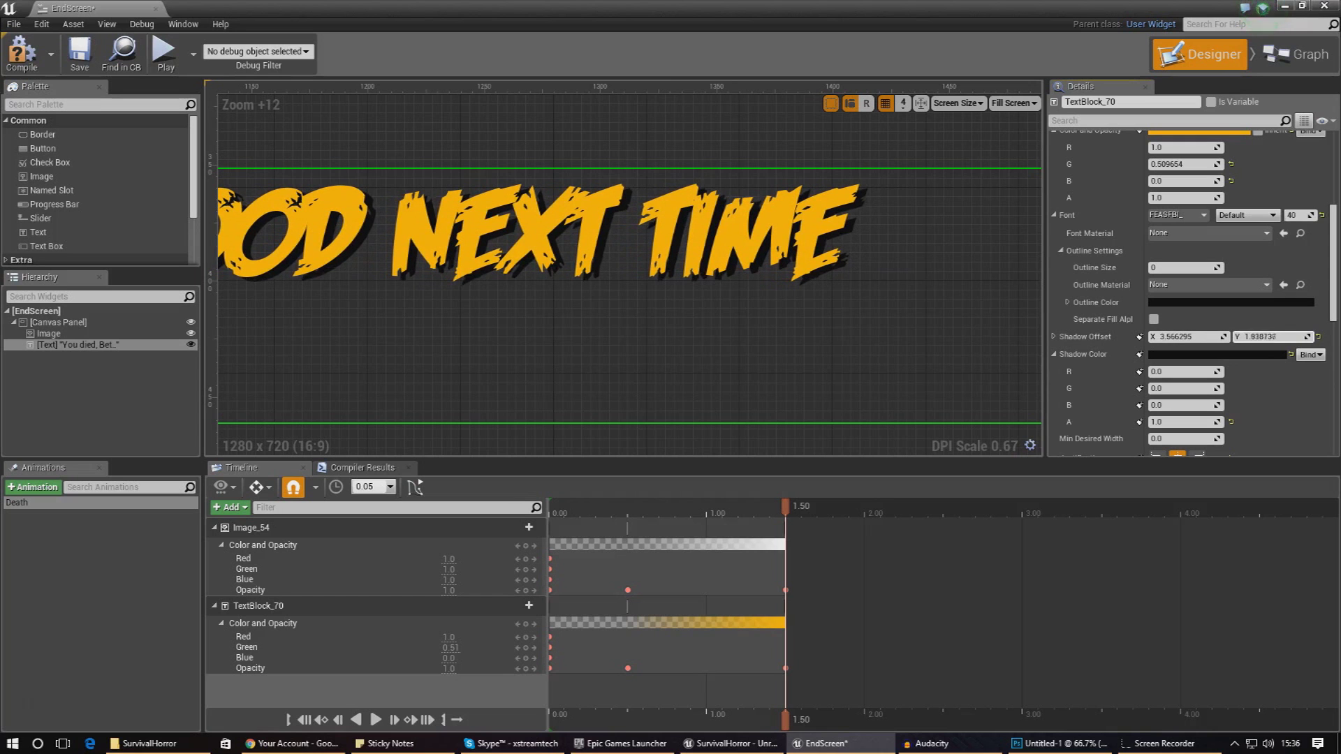
pyautogui.scroll(-10, 669, 345)
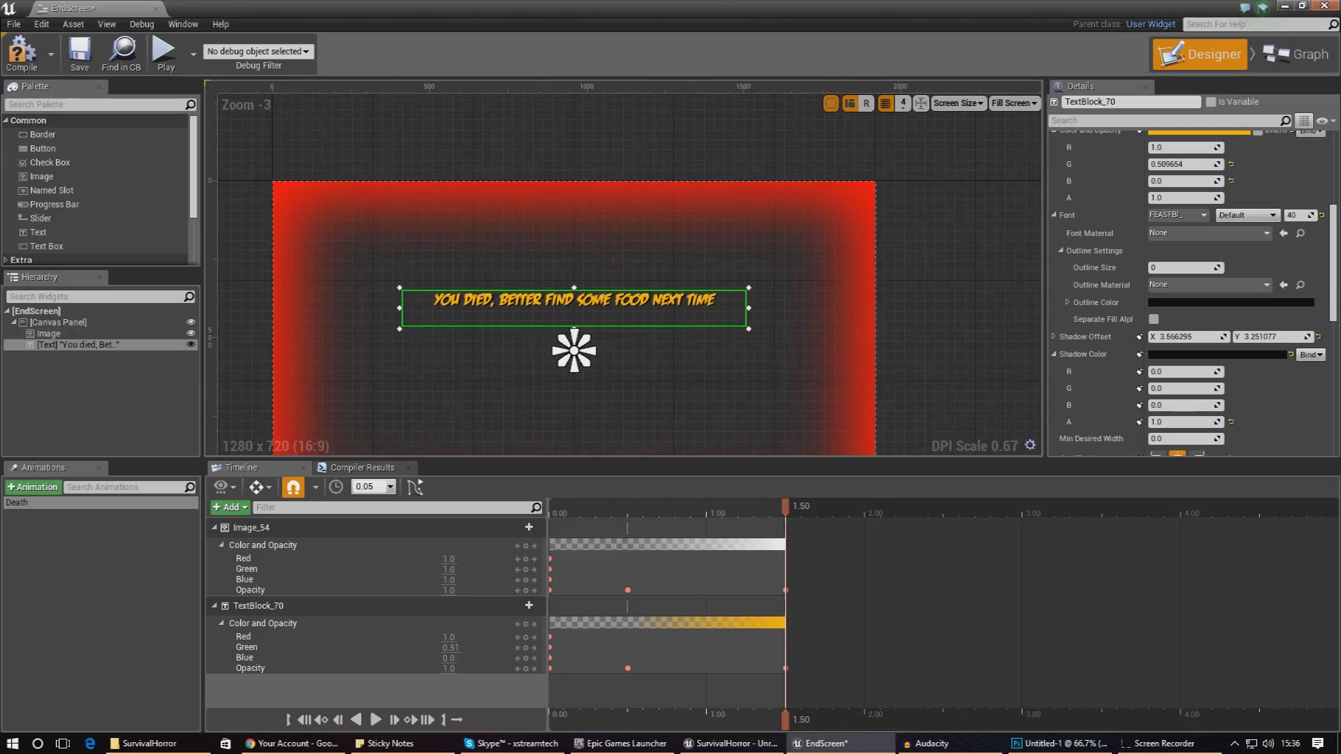
# Step: Play-test Level1 from the main editor, sprinting around the lake until hunger runs out to check the death screen, and stop the session
pyautogui.hotkey('alt', 'Tab')
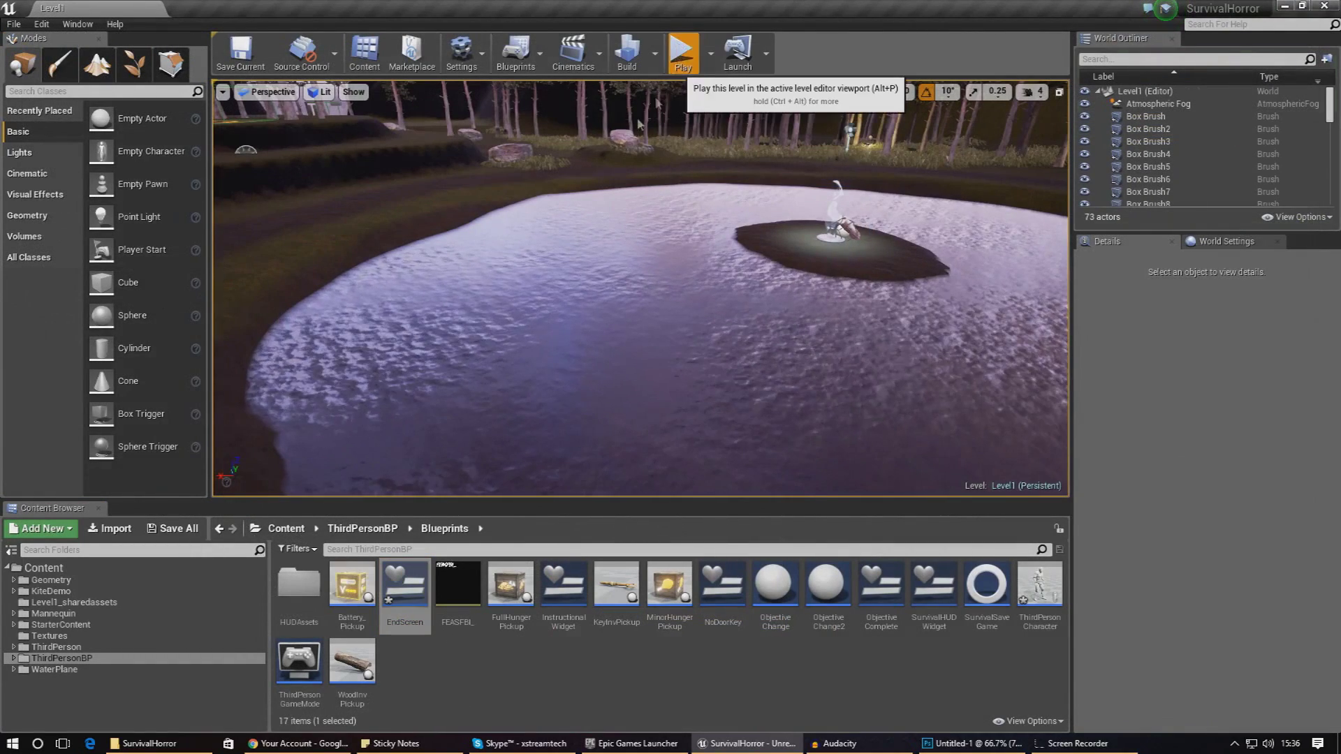
pyautogui.click(687, 59)
pyautogui.hotkey('shift', 'w')
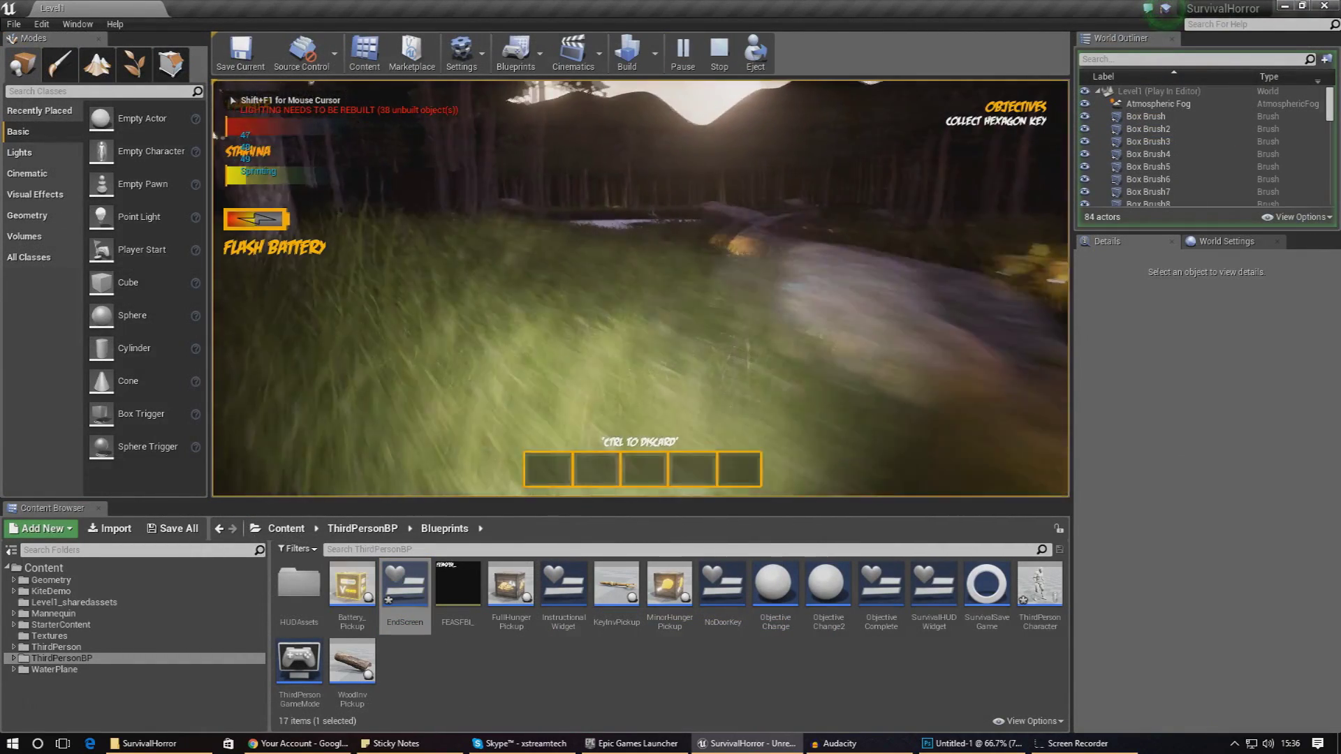
pyautogui.hotkey('shift', 'w')
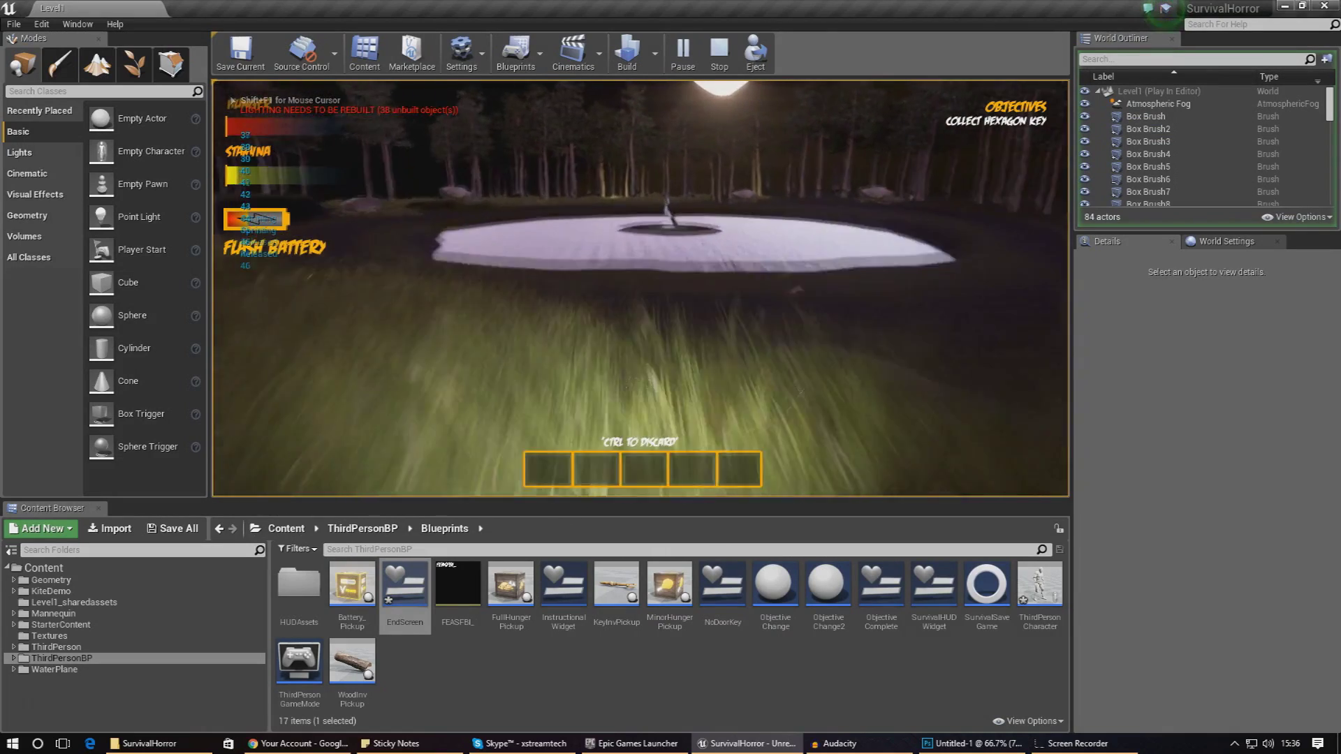
pyautogui.press('w')
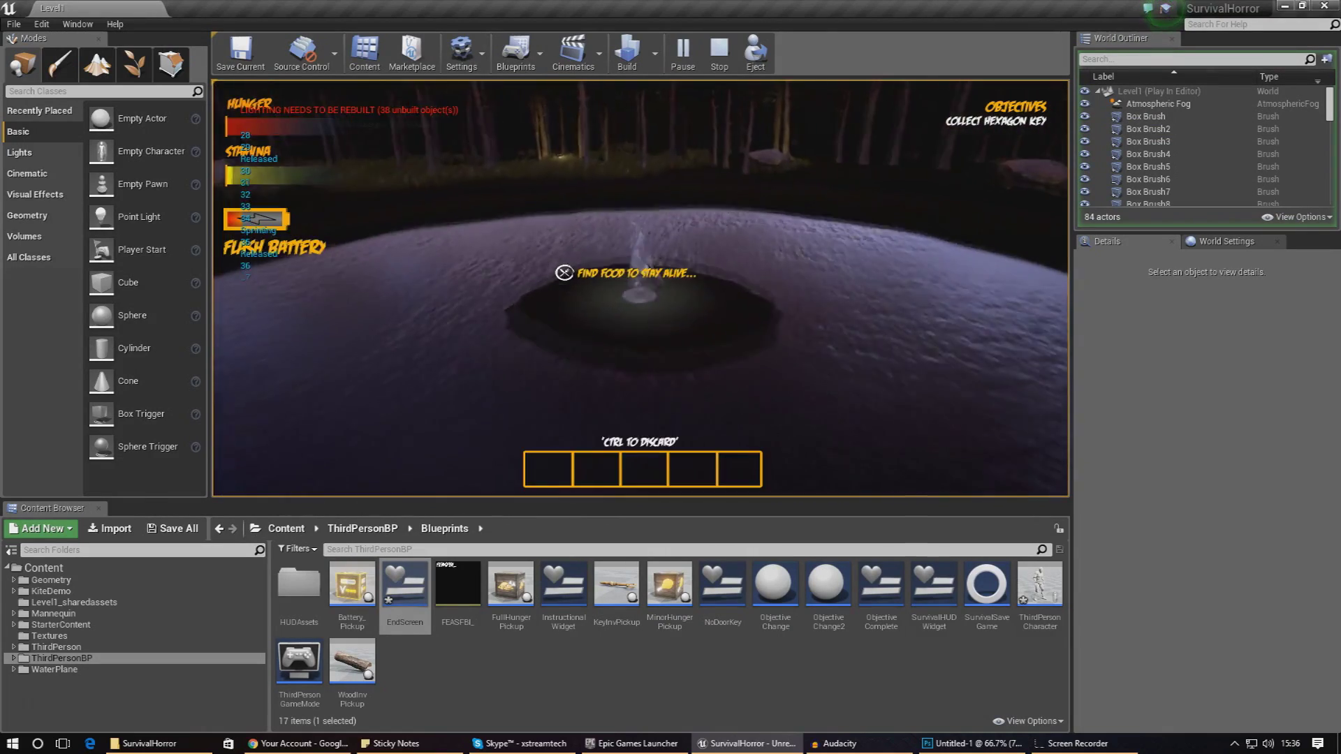
pyautogui.press('w')
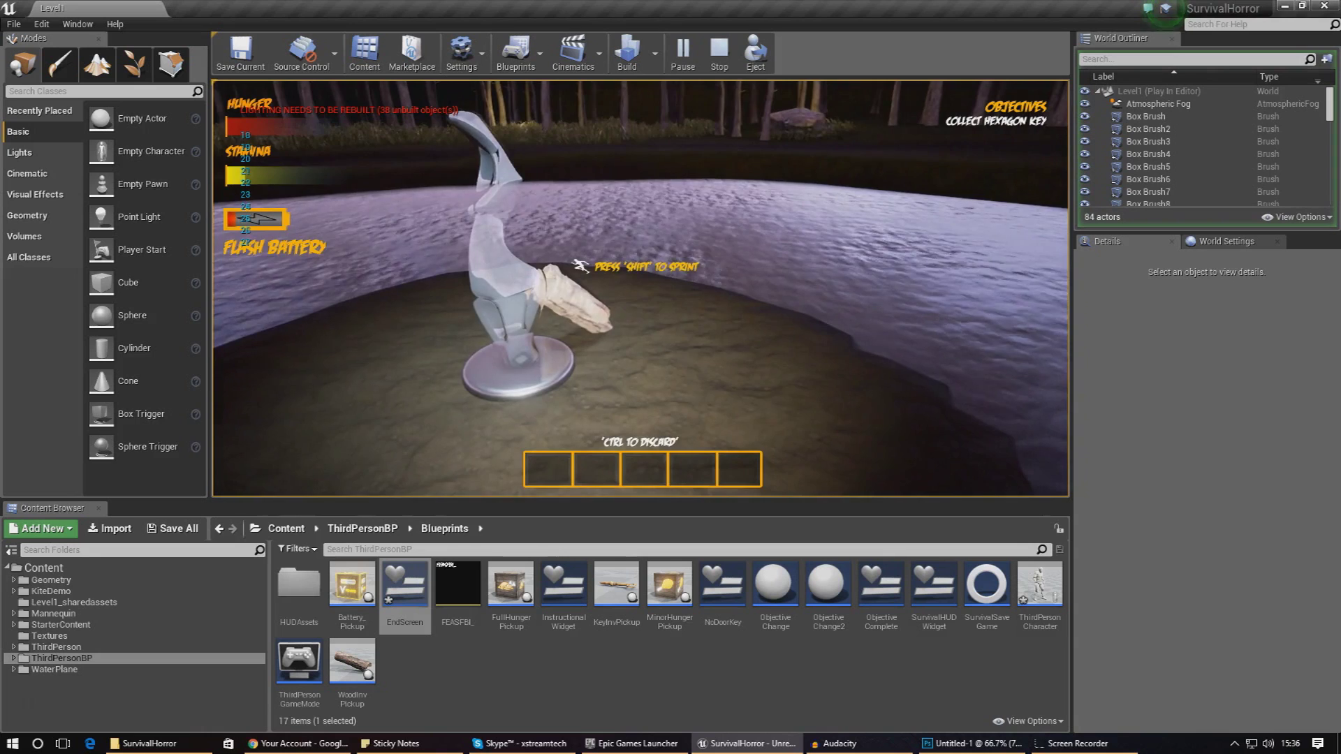
pyautogui.hotkey('shift', 'w')
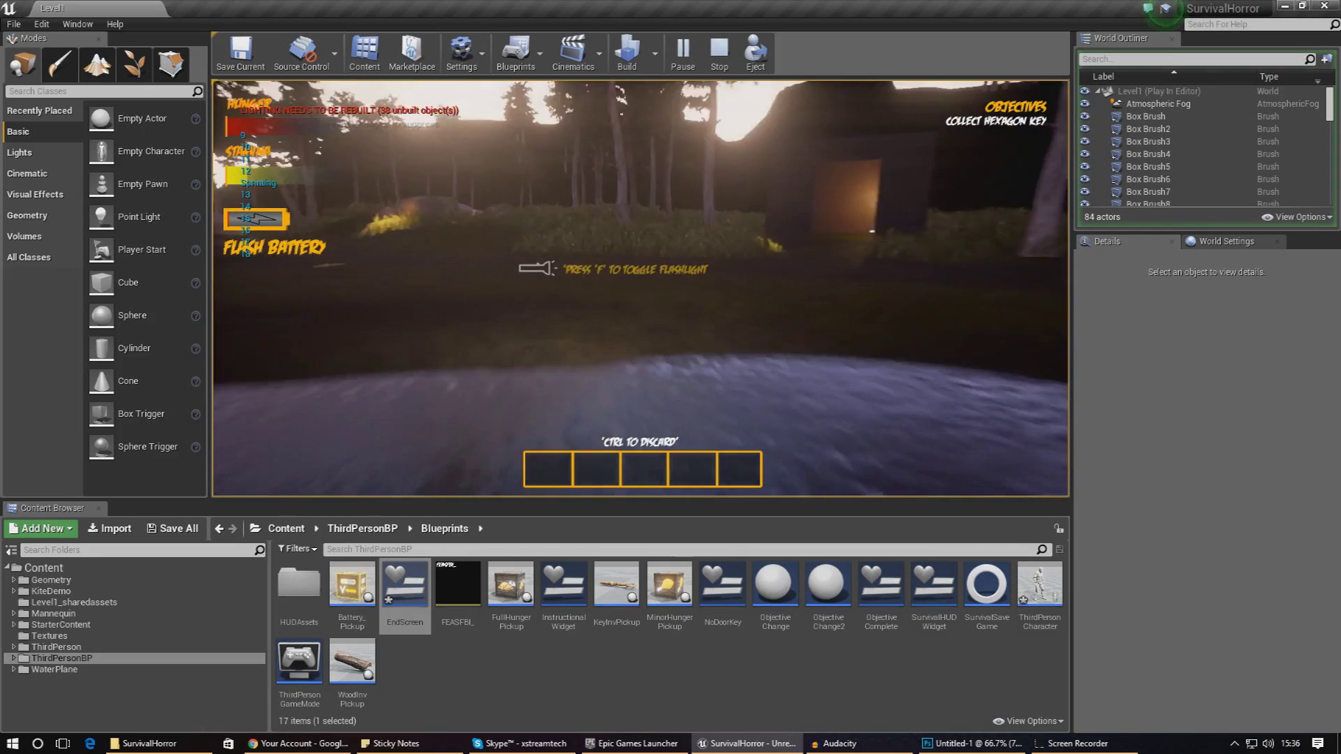
pyautogui.hotkey('shift', 'w')
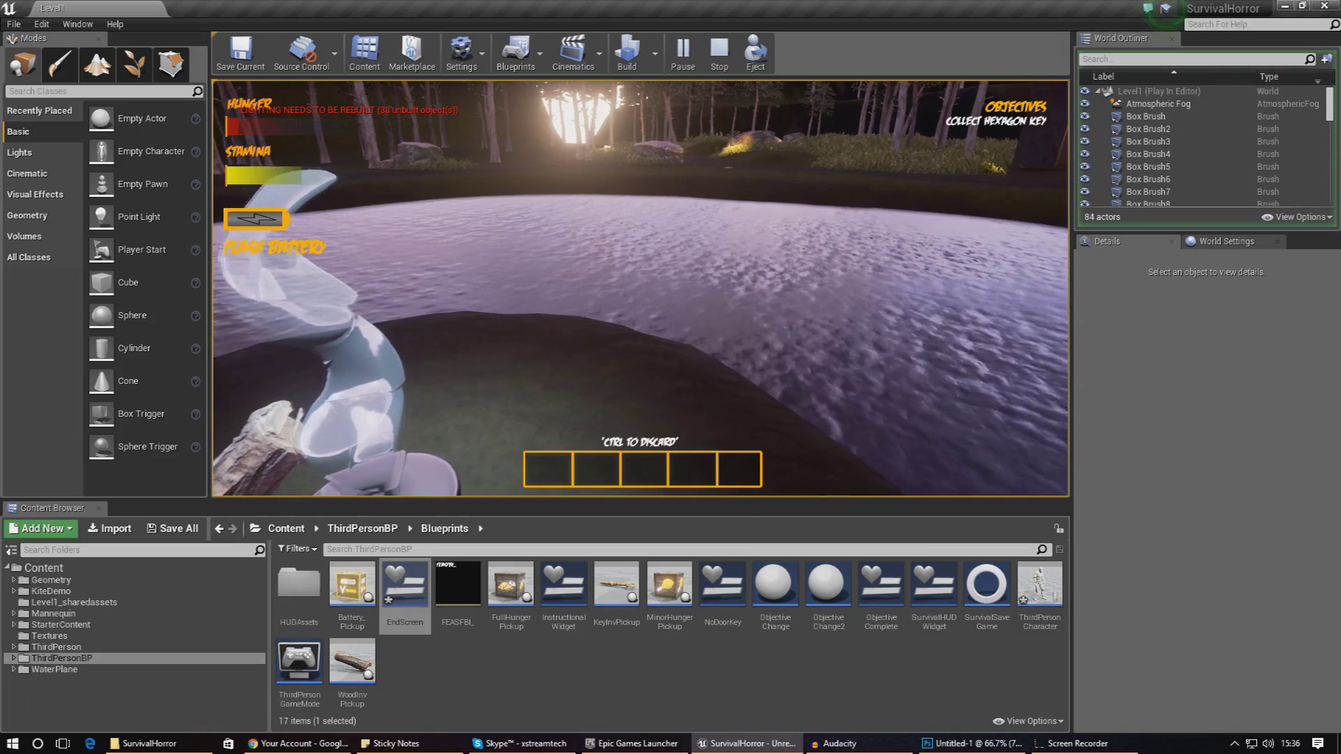
pyautogui.press('shift')
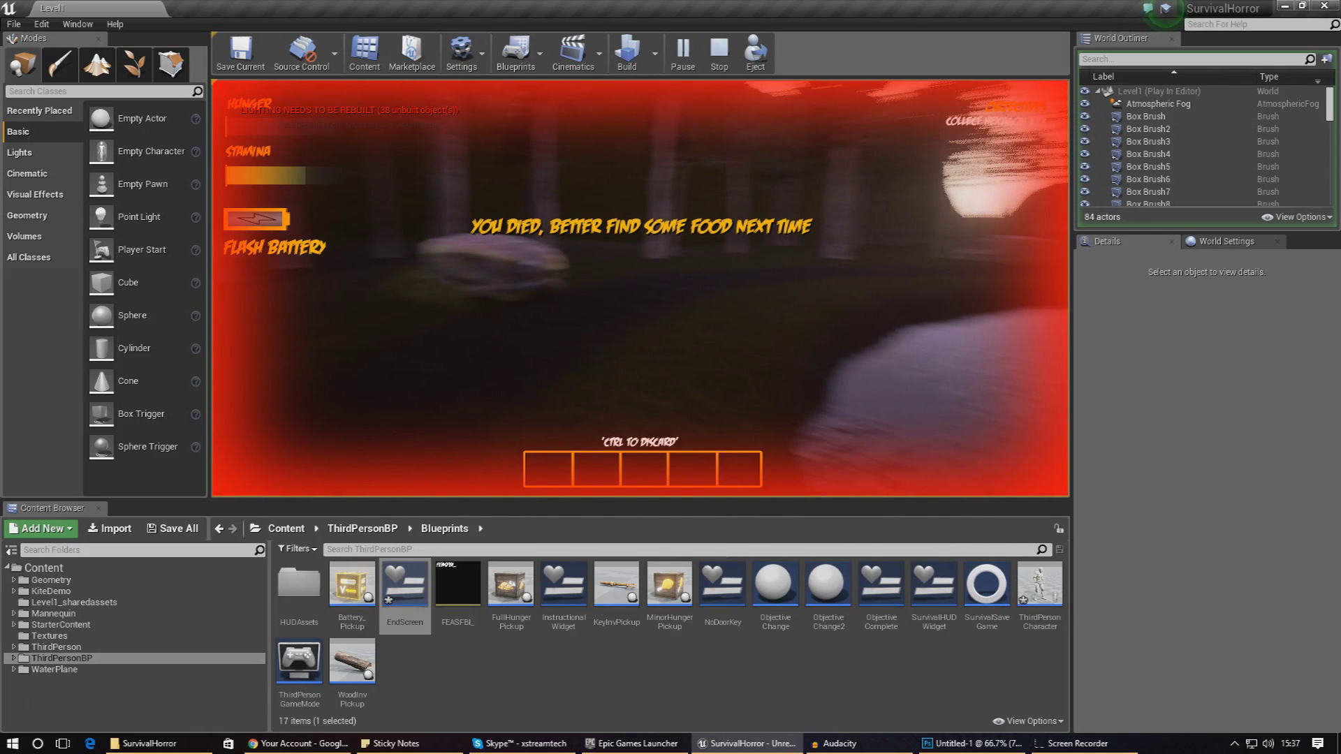
pyautogui.press('Escape')
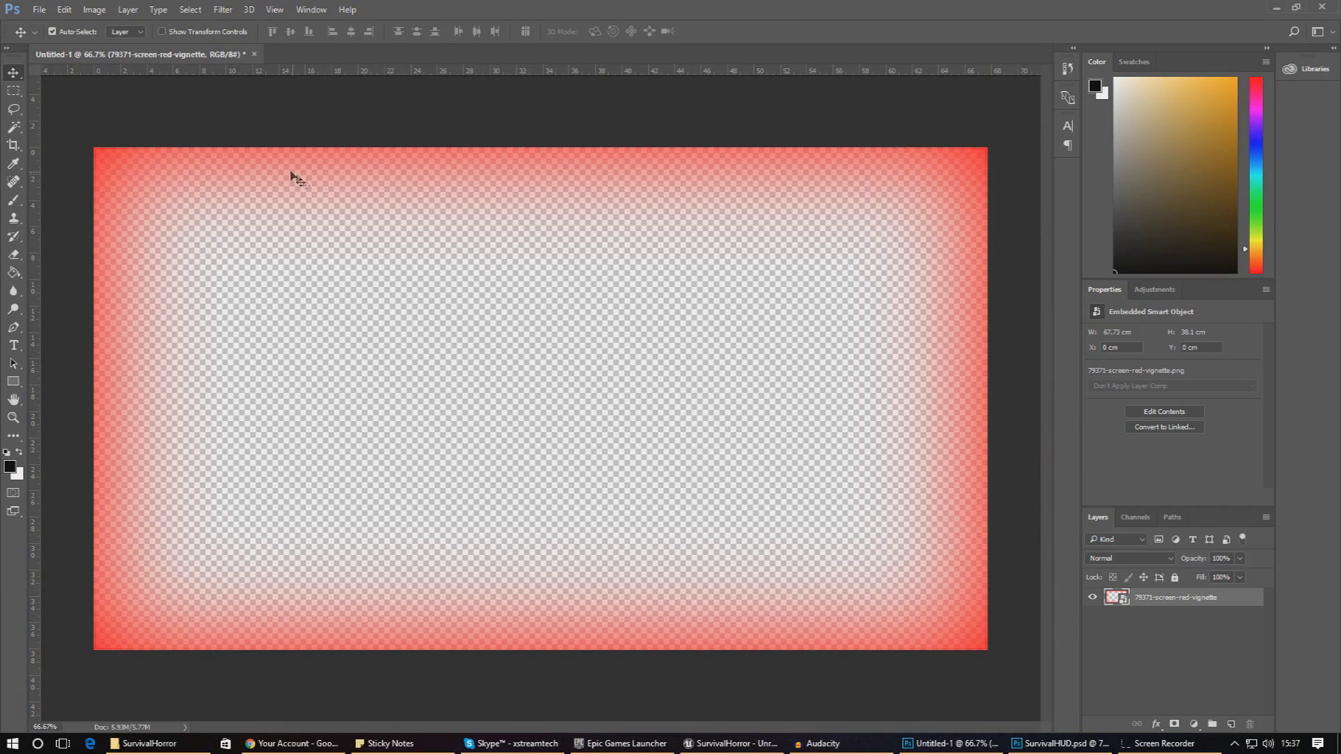
# Step: In Photoshop, dock the floating SurvivalHUD.psd window as a tab and magnify the Return to Menu button at 200%
pyautogui.moveTo(691, 512); pyautogui.dragTo(809, 105)
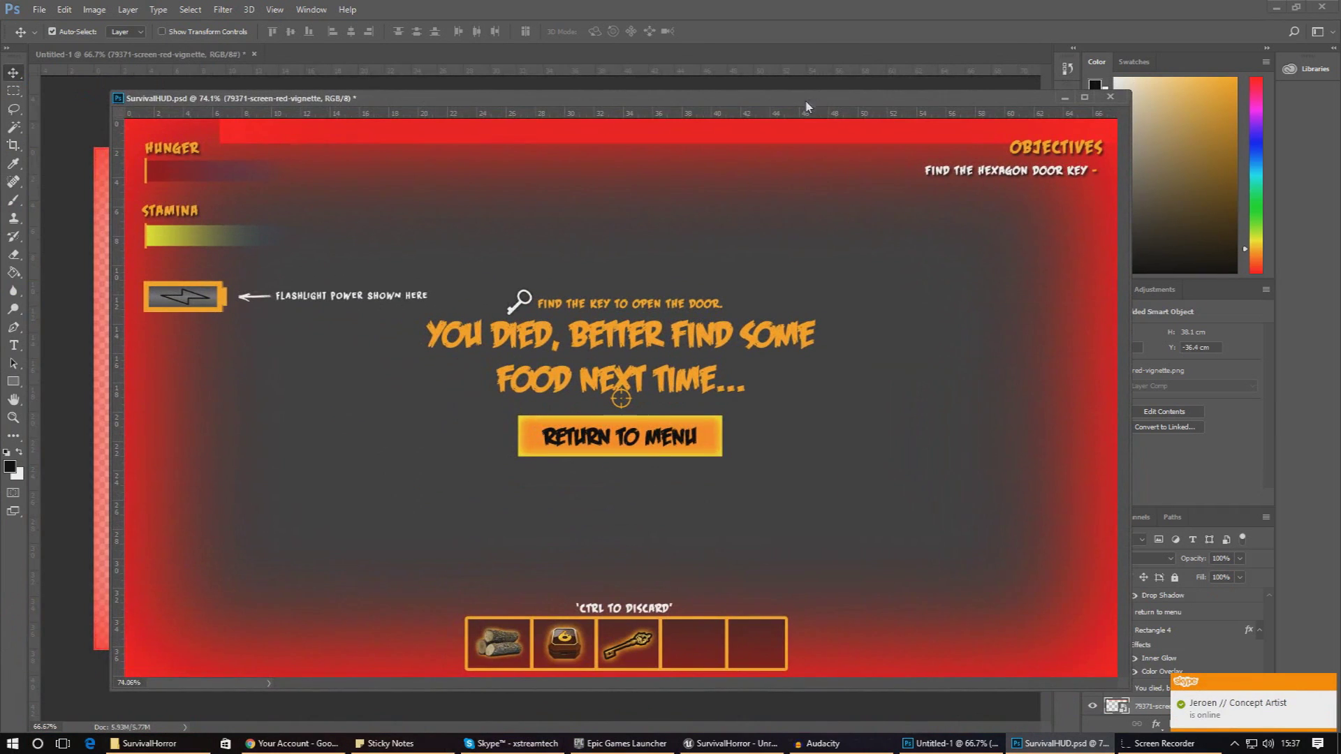
pyautogui.moveTo(294, 98); pyautogui.dragTo(369, 56)
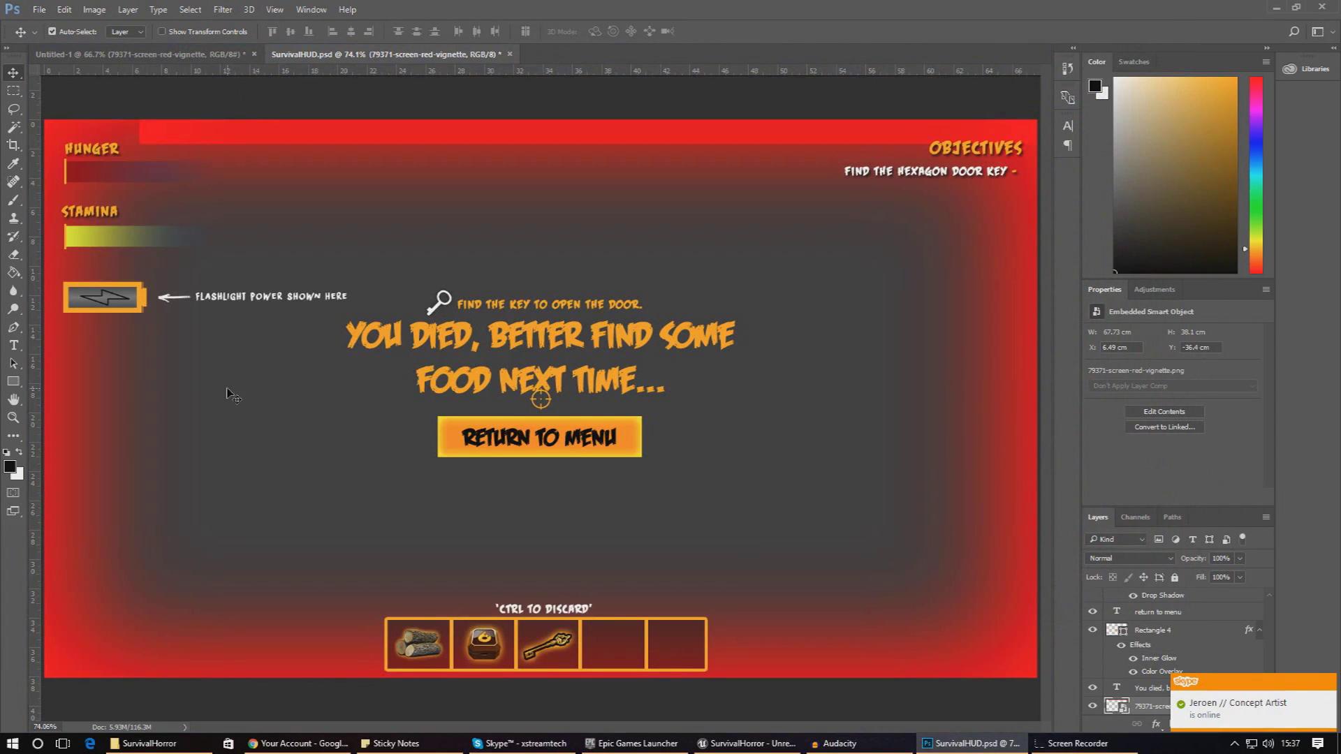
pyautogui.click(14, 417)
pyautogui.click(585, 404)
pyautogui.click(594, 431)
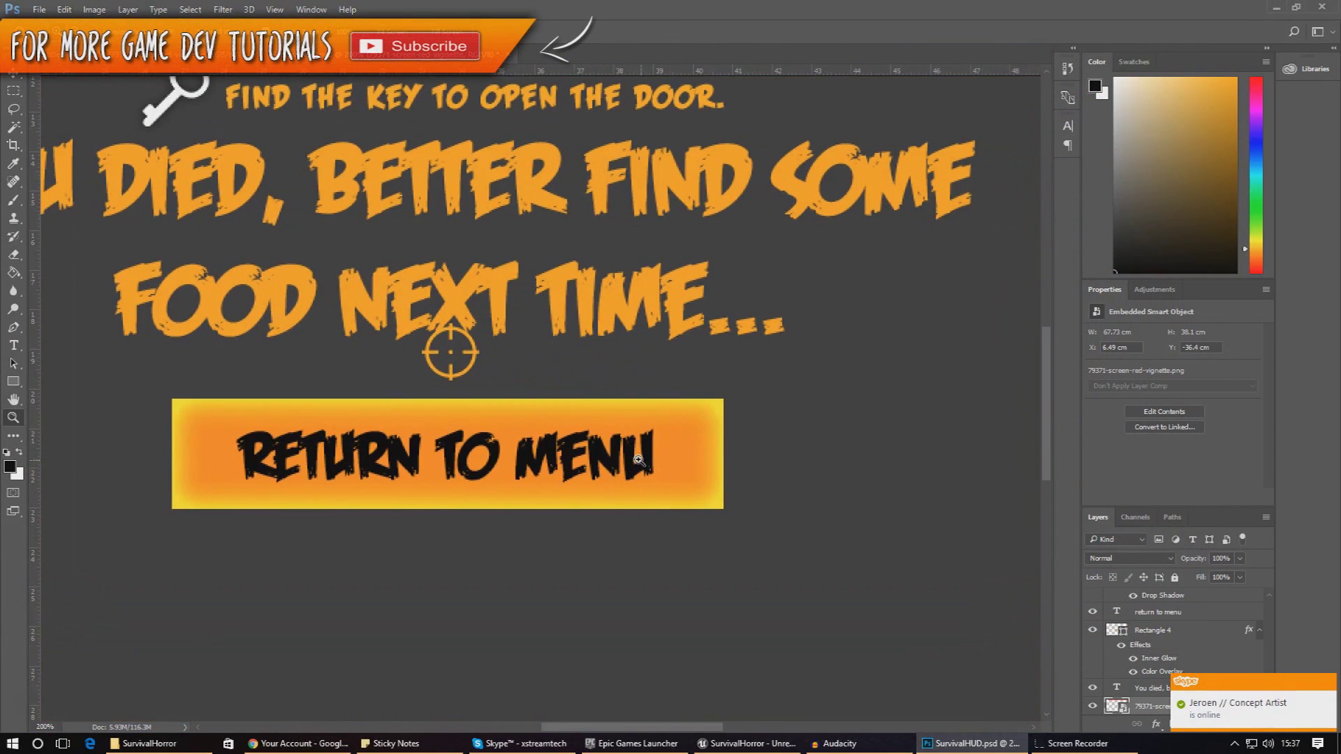
# Step: Dismiss the Skype notification and toggle Rectangle 4's Inner Glow effect off and on to compare the button's look
pyautogui.click(1328, 683)
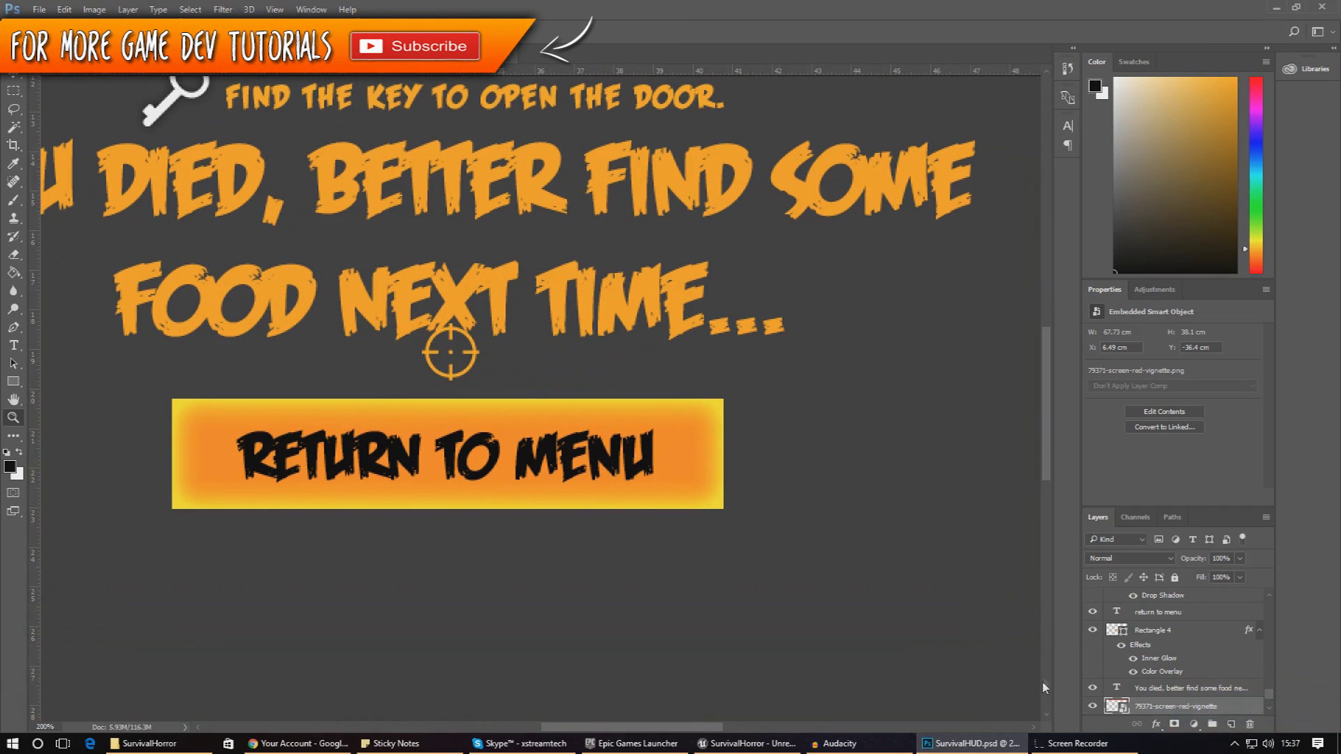
pyautogui.click(1133, 658)
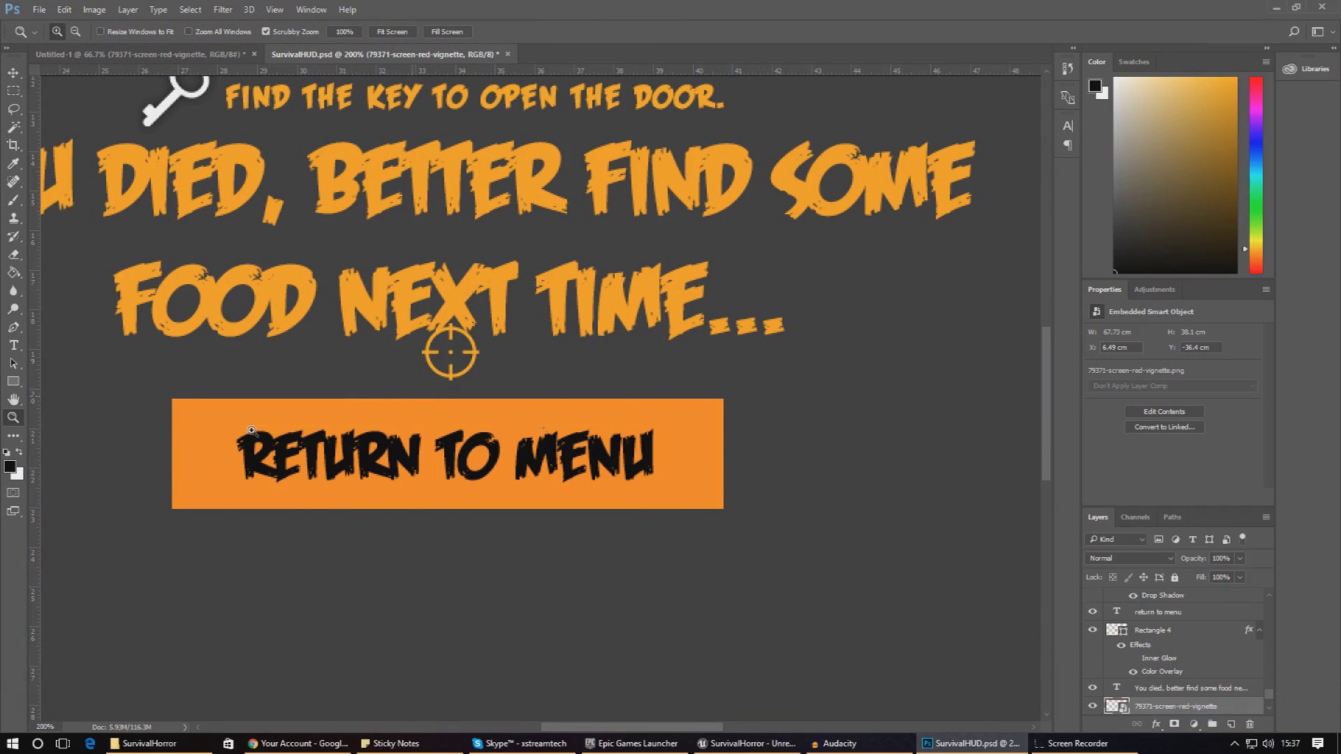
pyautogui.click(1133, 660)
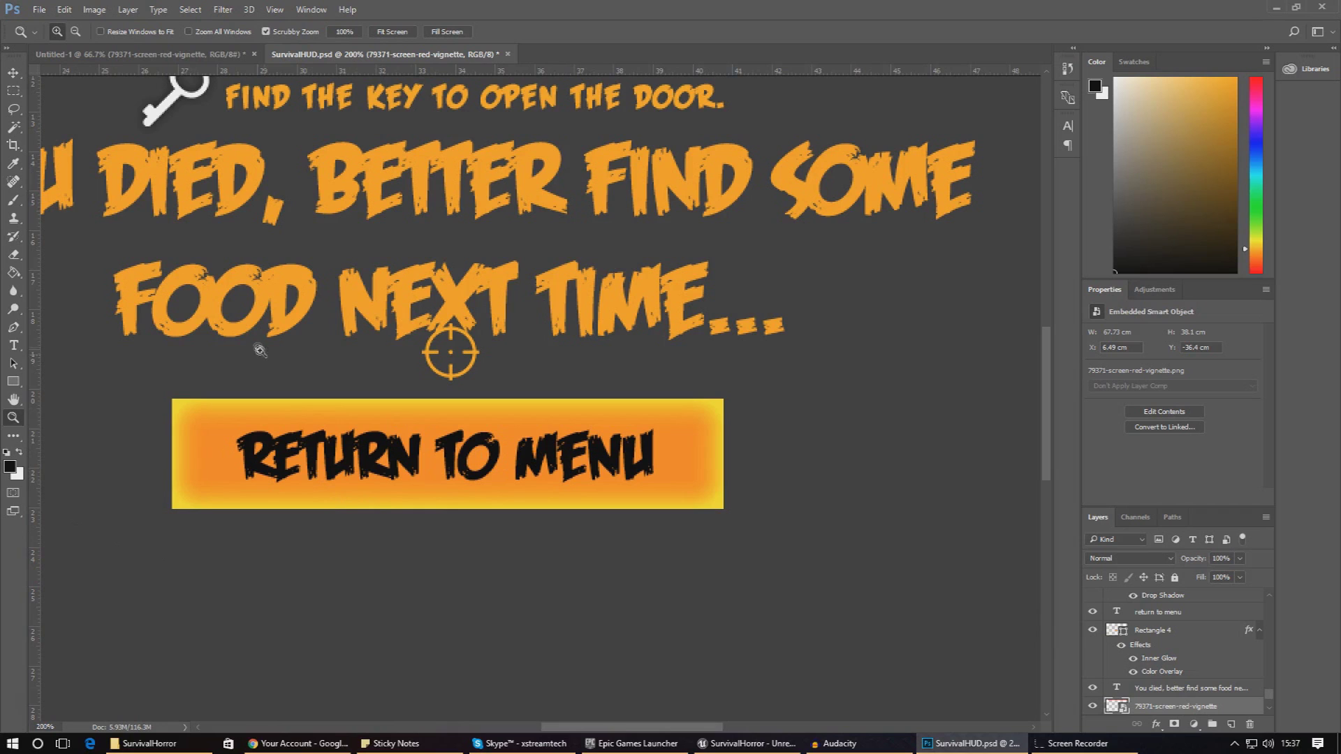
# Step: Select the Rectangle 4 layer and draw a rectangular marquee around the Return to Menu button
pyautogui.click(14, 92)
pyautogui.click(1153, 630)
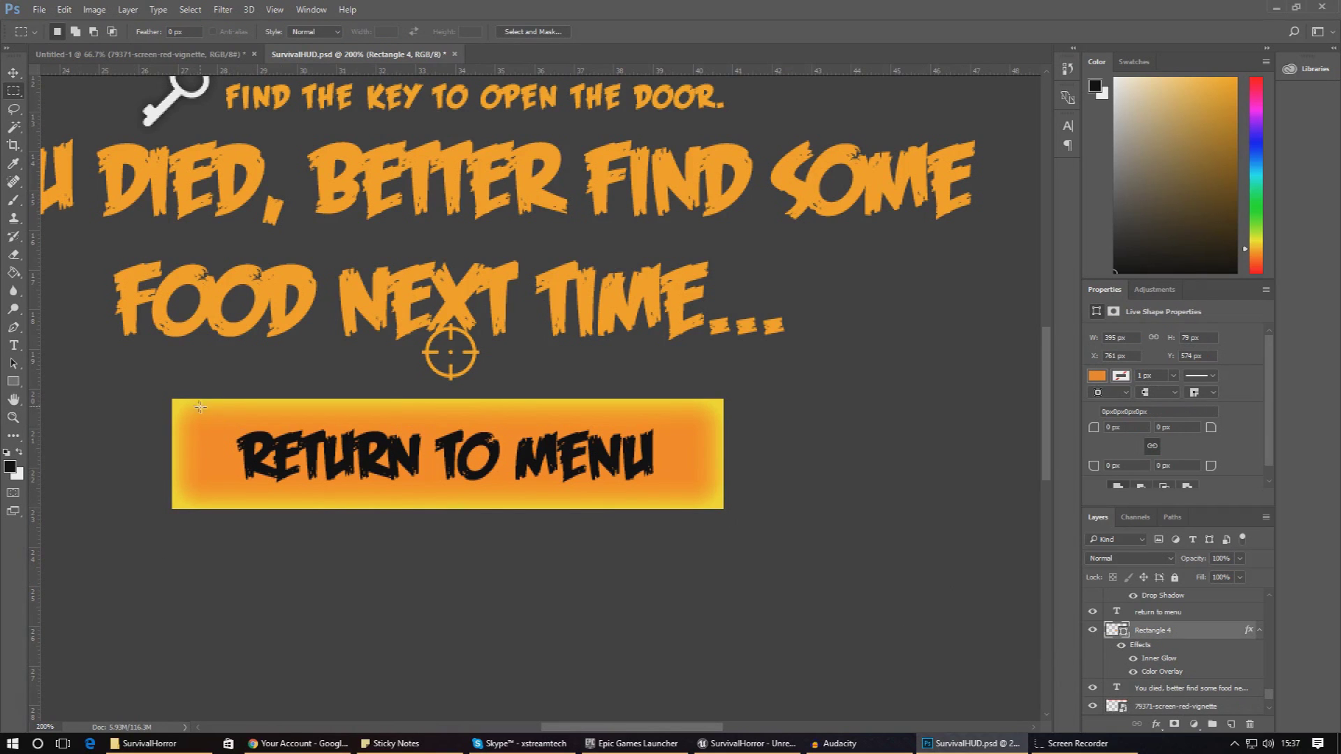
pyautogui.moveTo(171, 398); pyautogui.dragTo(727, 510)
pyautogui.click(39, 9)
pyautogui.press('Escape')
pyautogui.hotkey('ctrl', 'n')
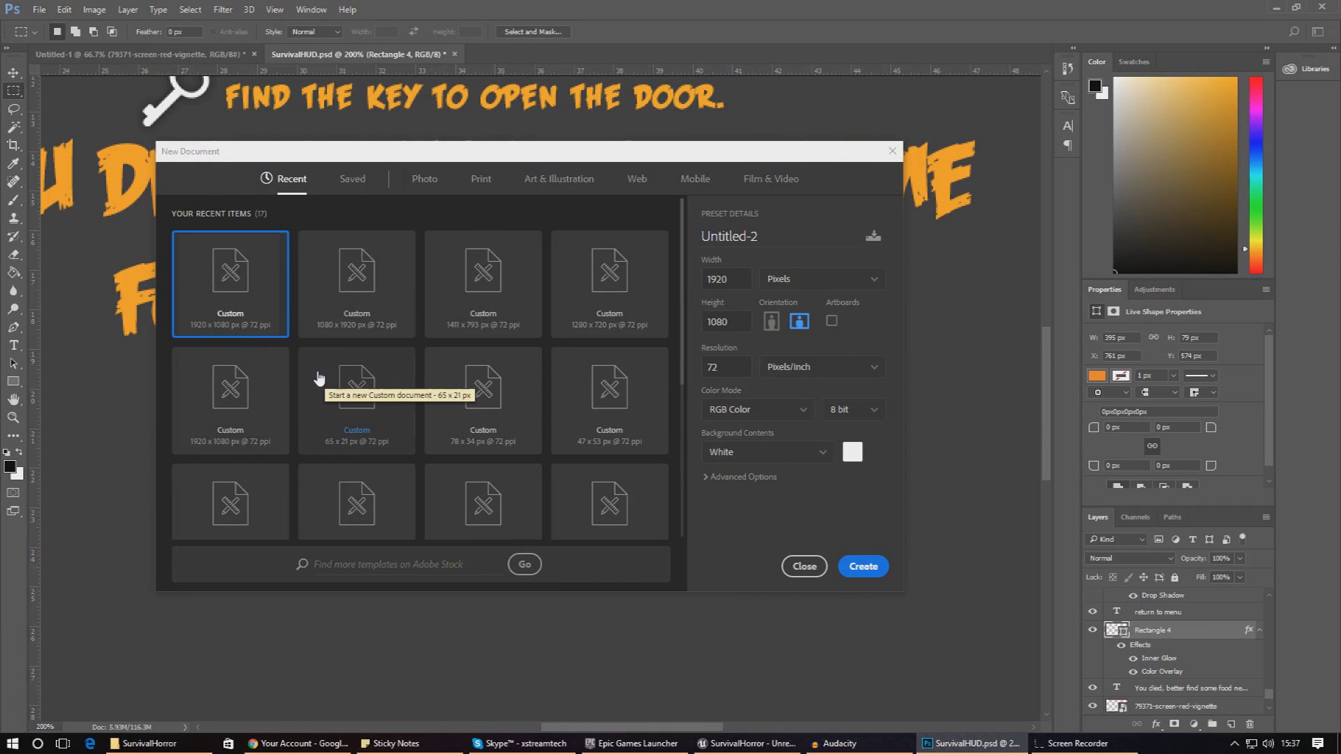
pyautogui.scroll(-3, 319, 378)
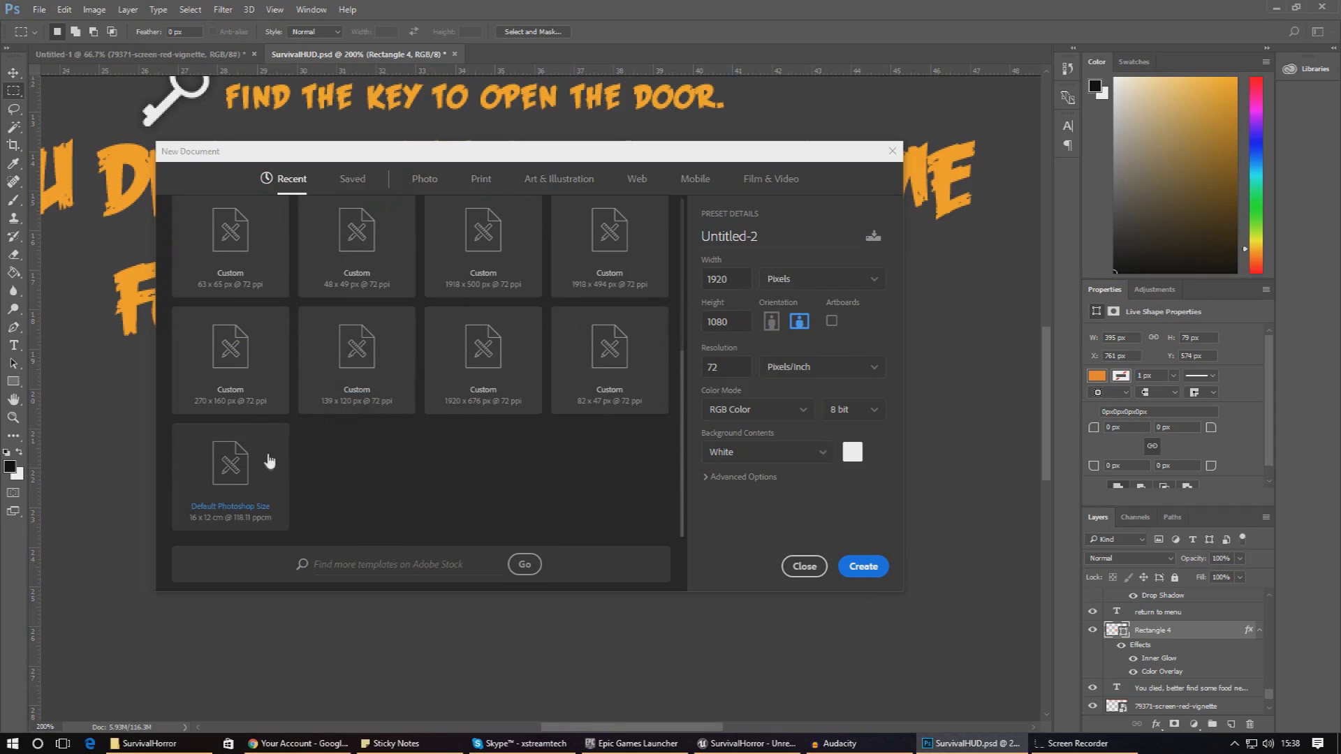
pyautogui.scroll(5, 493, 431)
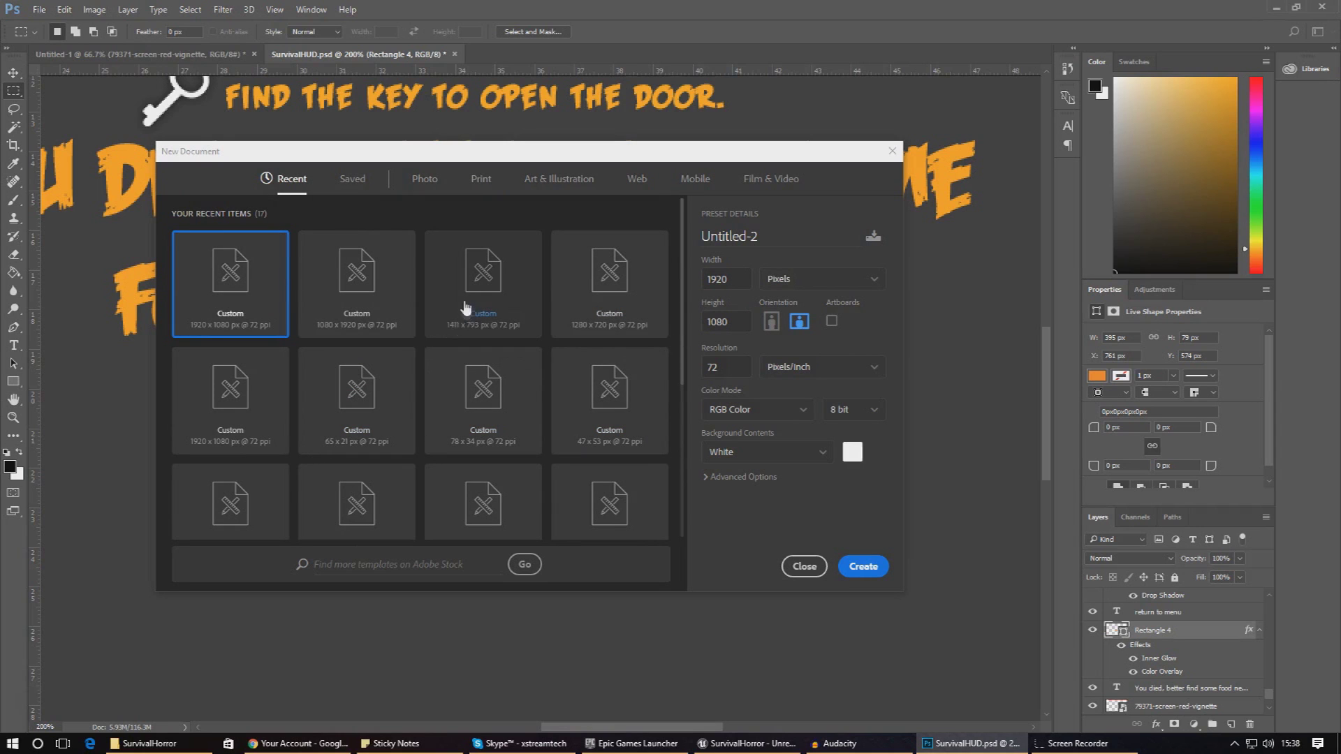
pyautogui.click(787, 571)
# Step: Redraw the rectangular marquee tightly around the Return to Menu button, about 14.04 by 3.03 cm
pyautogui.moveTo(170, 394); pyautogui.dragTo(728, 512)
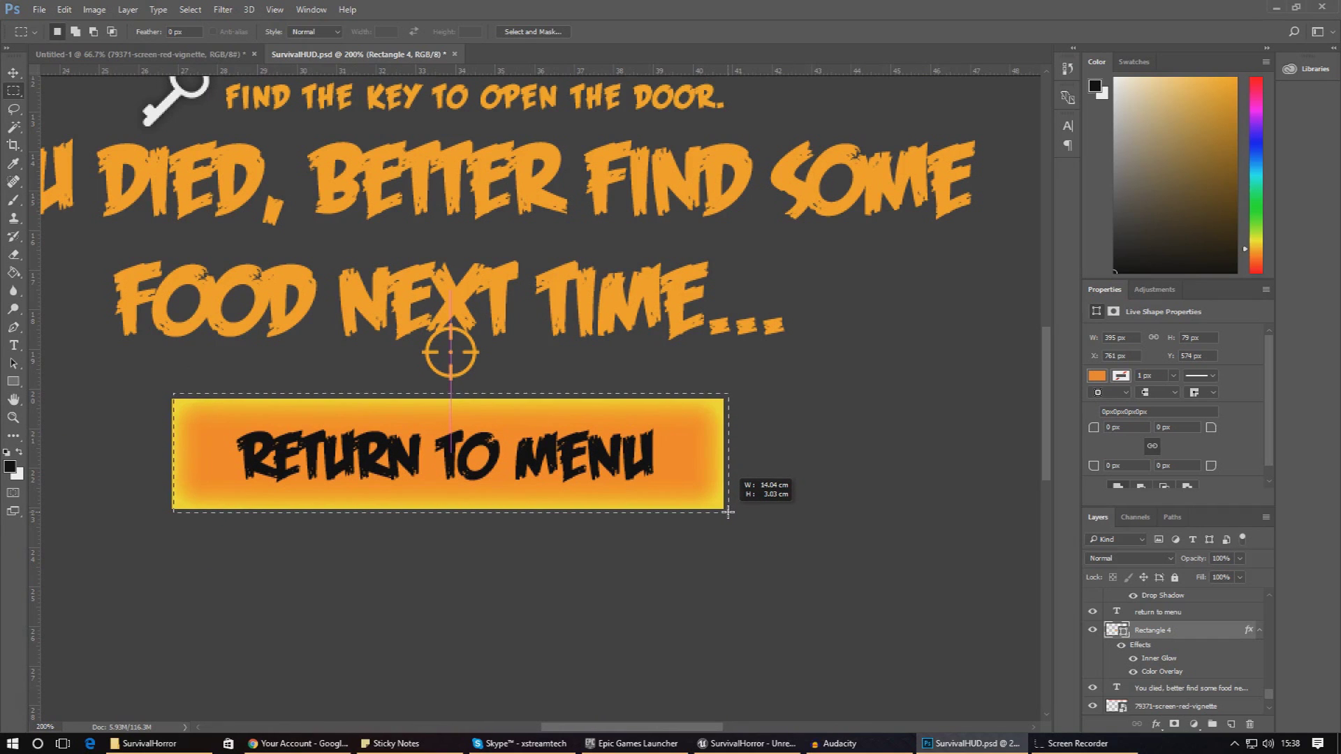
pyautogui.moveTo(728, 512); pyautogui.dragTo(727, 511)
pyautogui.click(728, 517)
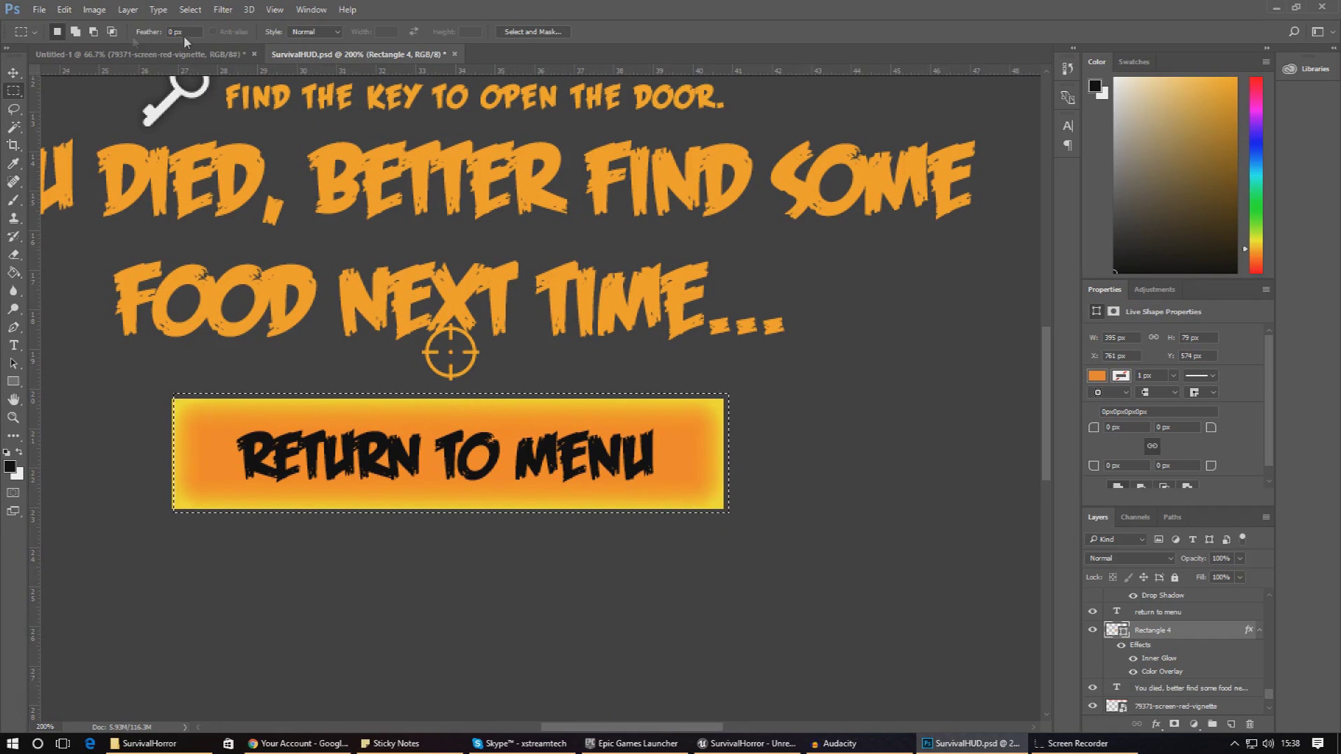
# Step: Create a new document 14 cm wide and 3 cm high at 72 pixels/inch
pyautogui.hotkey('alt', 'f')
pyautogui.press('Escape')
pyautogui.hotkey('ctrl', 'n')
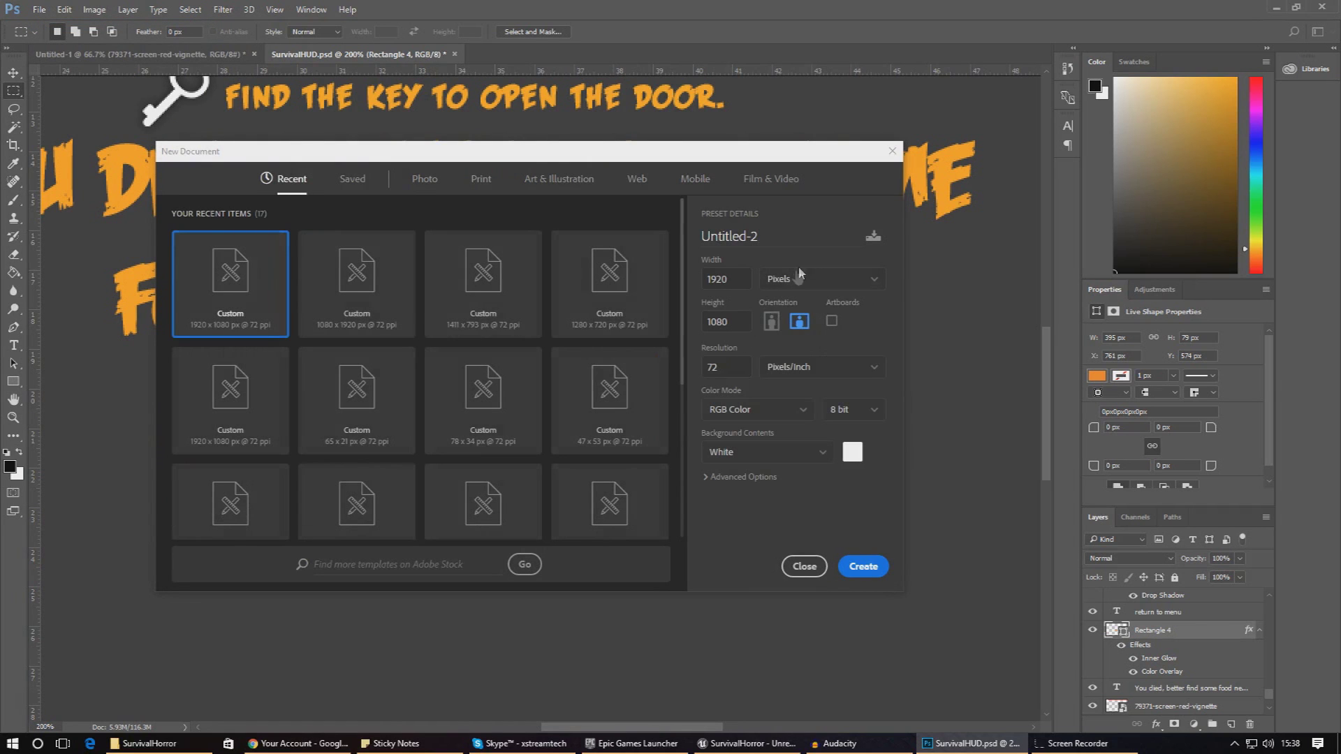
pyautogui.click(795, 286)
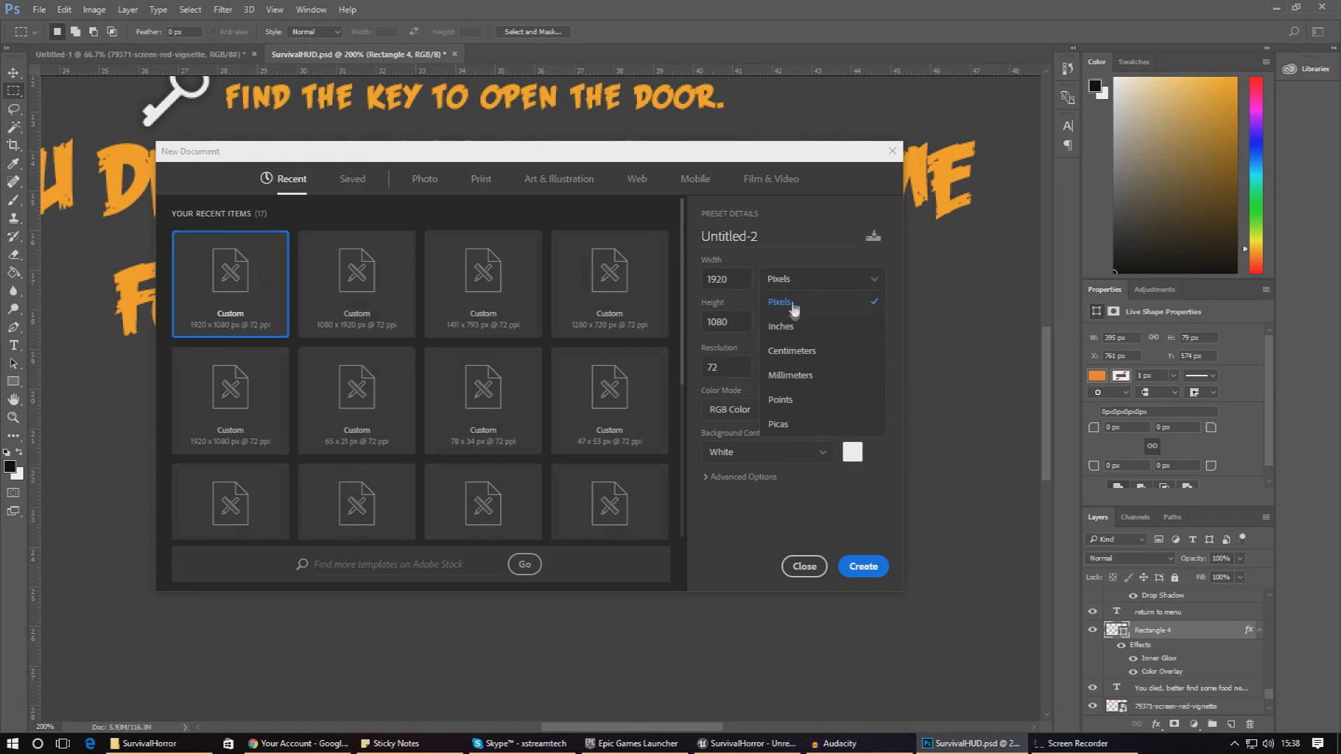
pyautogui.click(796, 351)
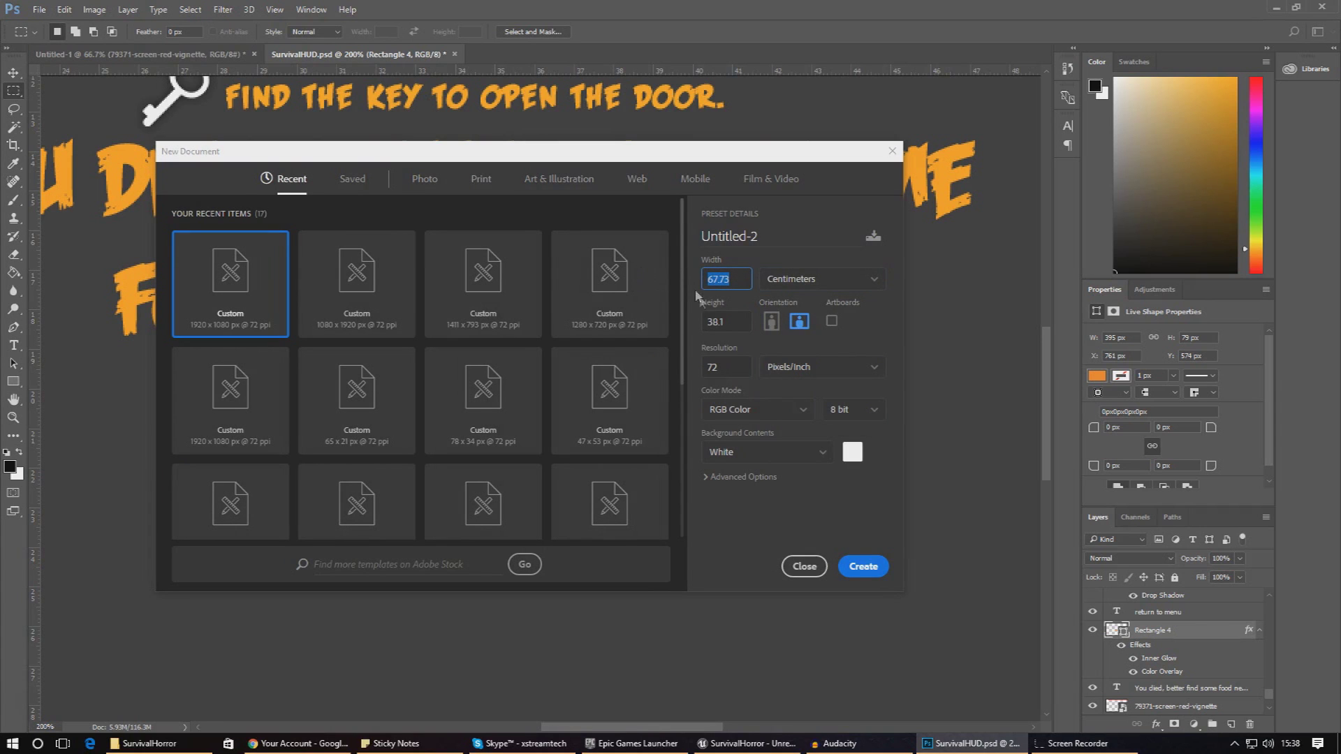
pyautogui.write('14')
pyautogui.press('Tab')
pyautogui.write('3')
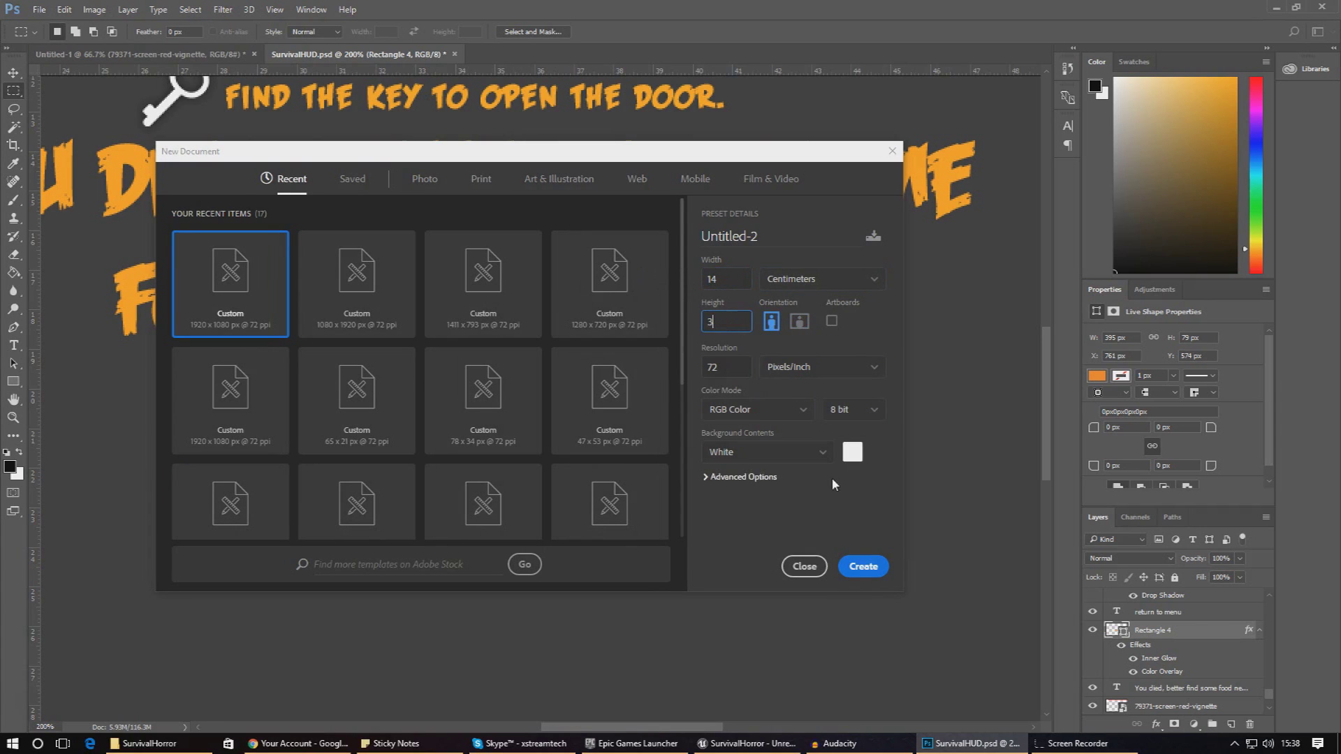
pyautogui.click(849, 578)
# Step: Float the new document's window and copy the Rectangle 4 and return to menu layers from SurvivalHUD.psd into it
pyautogui.moveTo(518, 58); pyautogui.dragTo(766, 218)
pyautogui.click(813, 607)
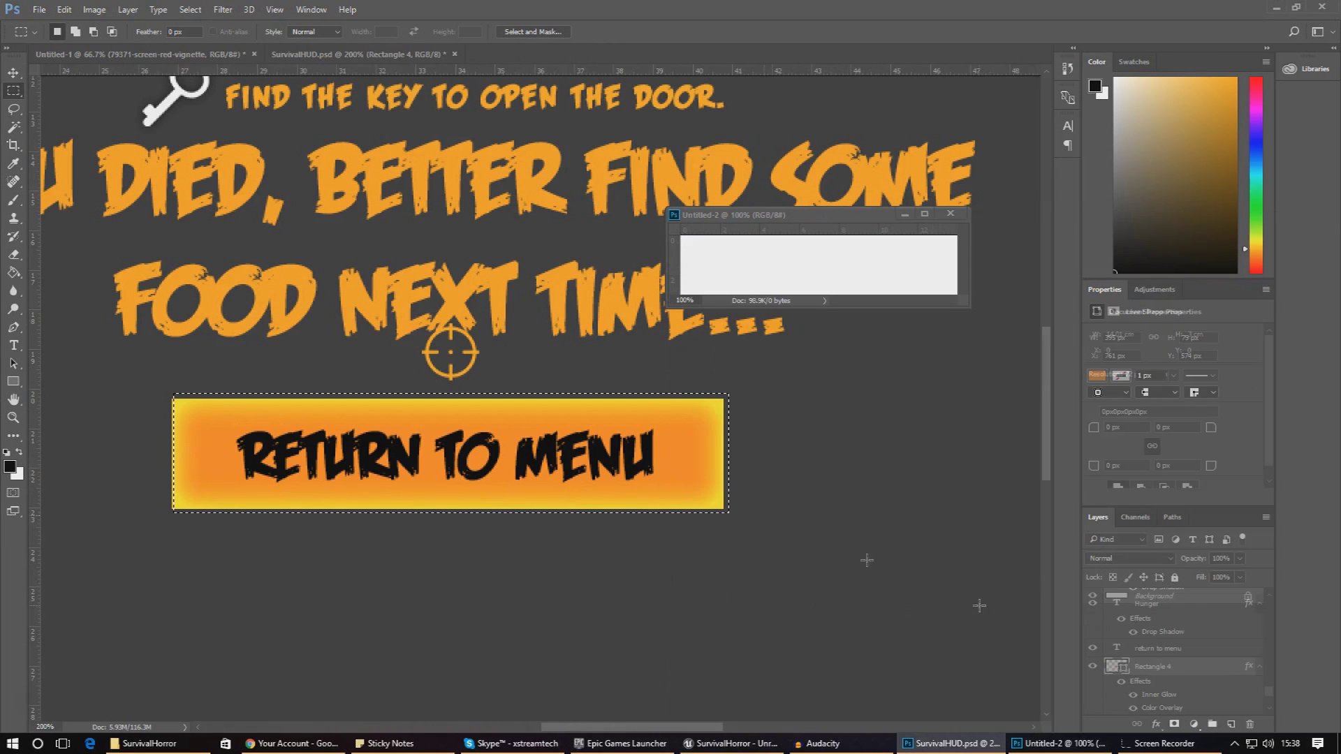
pyautogui.keyDown('ctrl'); pyautogui.click(1116, 704); pyautogui.keyUp('ctrl')
pyautogui.moveTo(1115, 705); pyautogui.dragTo(828, 283)
pyautogui.moveTo(800, 219); pyautogui.dragTo(611, 184)
pyautogui.click(696, 440)
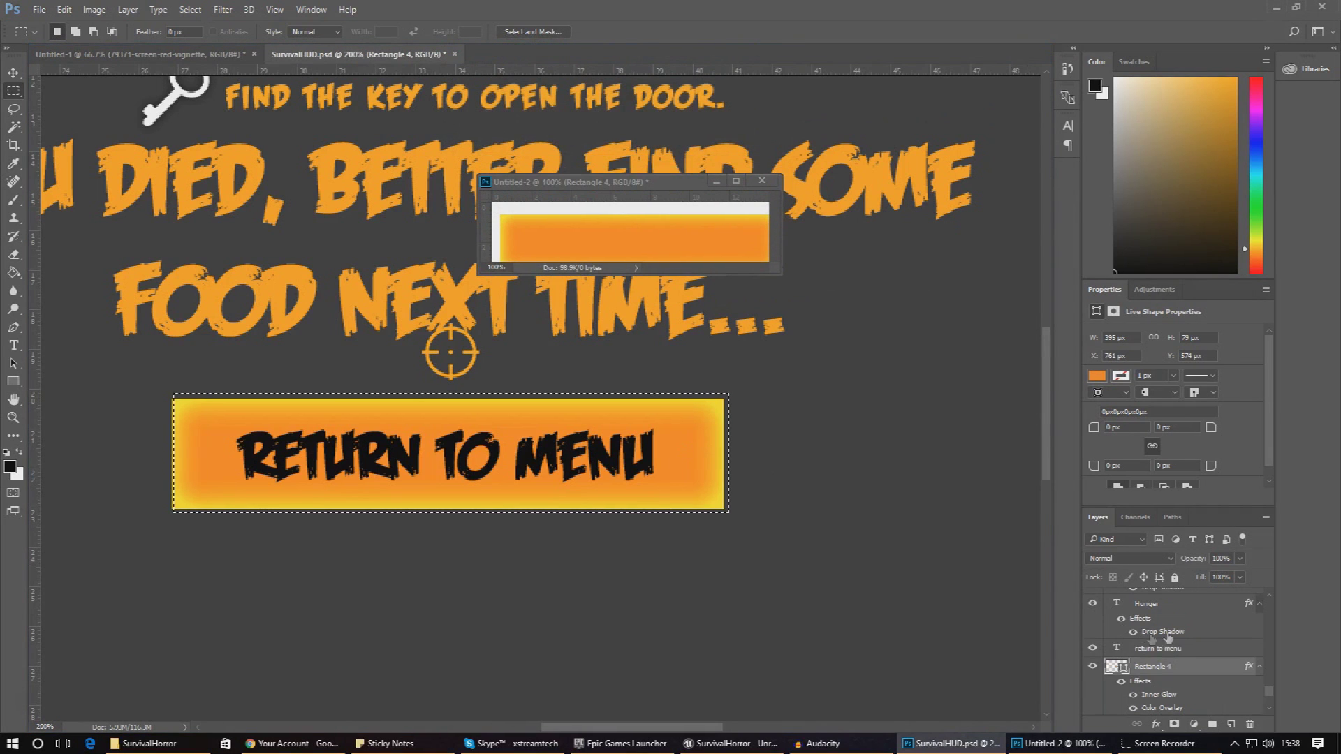
pyautogui.moveTo(1175, 649); pyautogui.dragTo(656, 55)
# Step: Move the Rectangle 4 shape so that it covers the whole canvas of the new document
pyautogui.click(1117, 626)
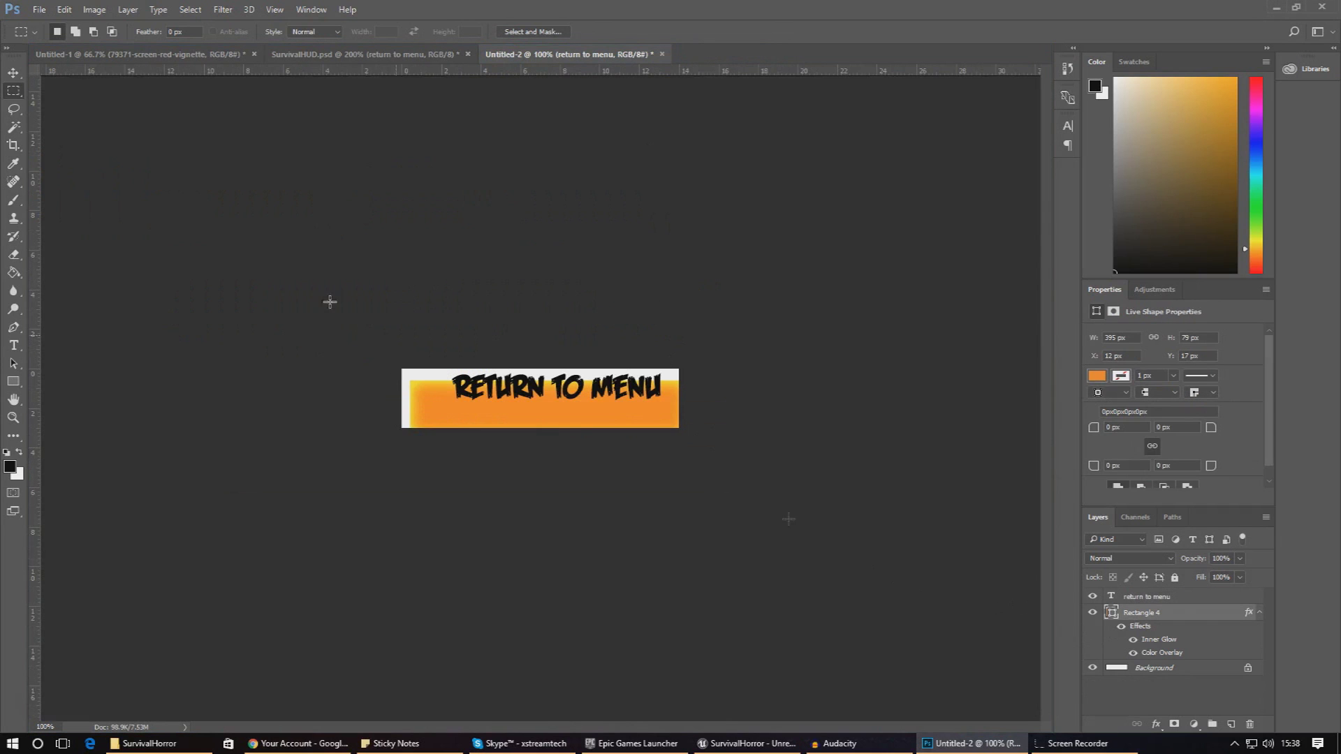
pyautogui.press('v')
pyautogui.moveTo(467, 410); pyautogui.dragTo(466, 398)
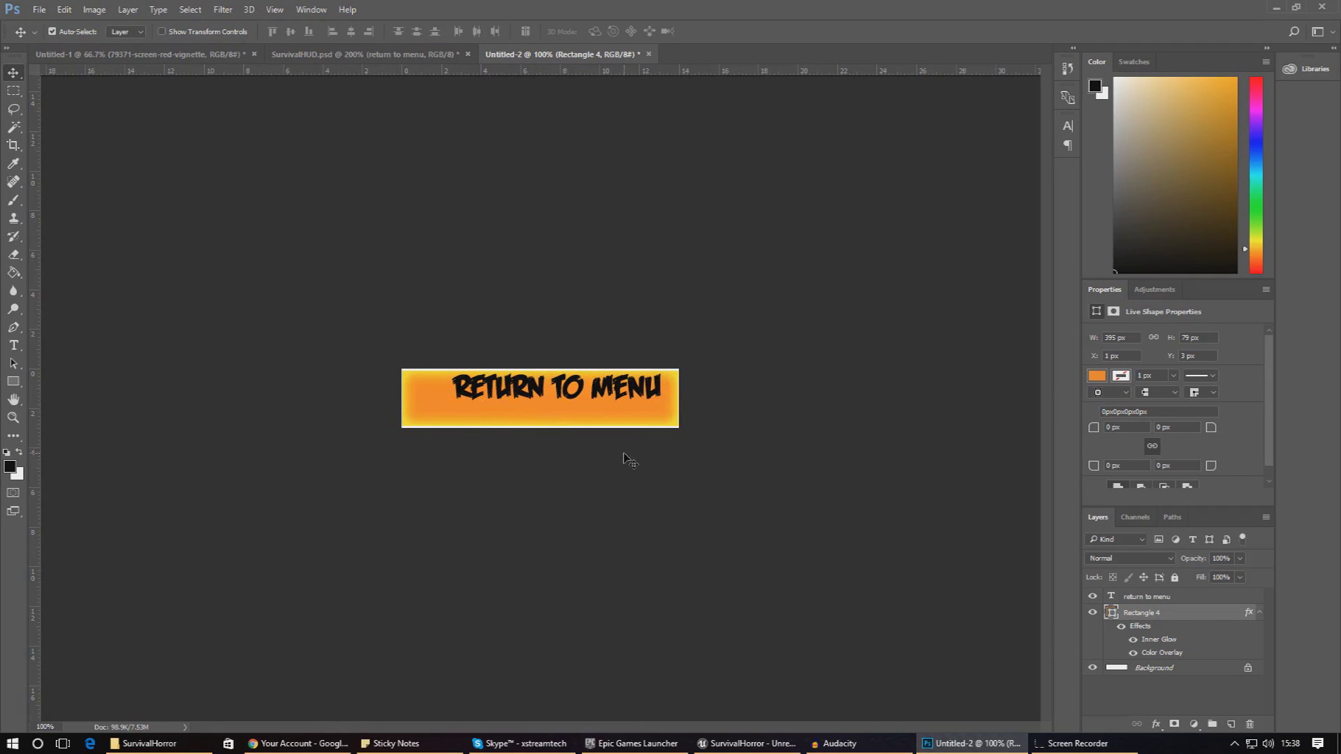
# Step: Delete the white Background layer and centre the return to menu text on the orange button
pyautogui.click(1152, 669)
pyautogui.press('Delete')
pyautogui.moveTo(1133, 599); pyautogui.dragTo(1025, 585)
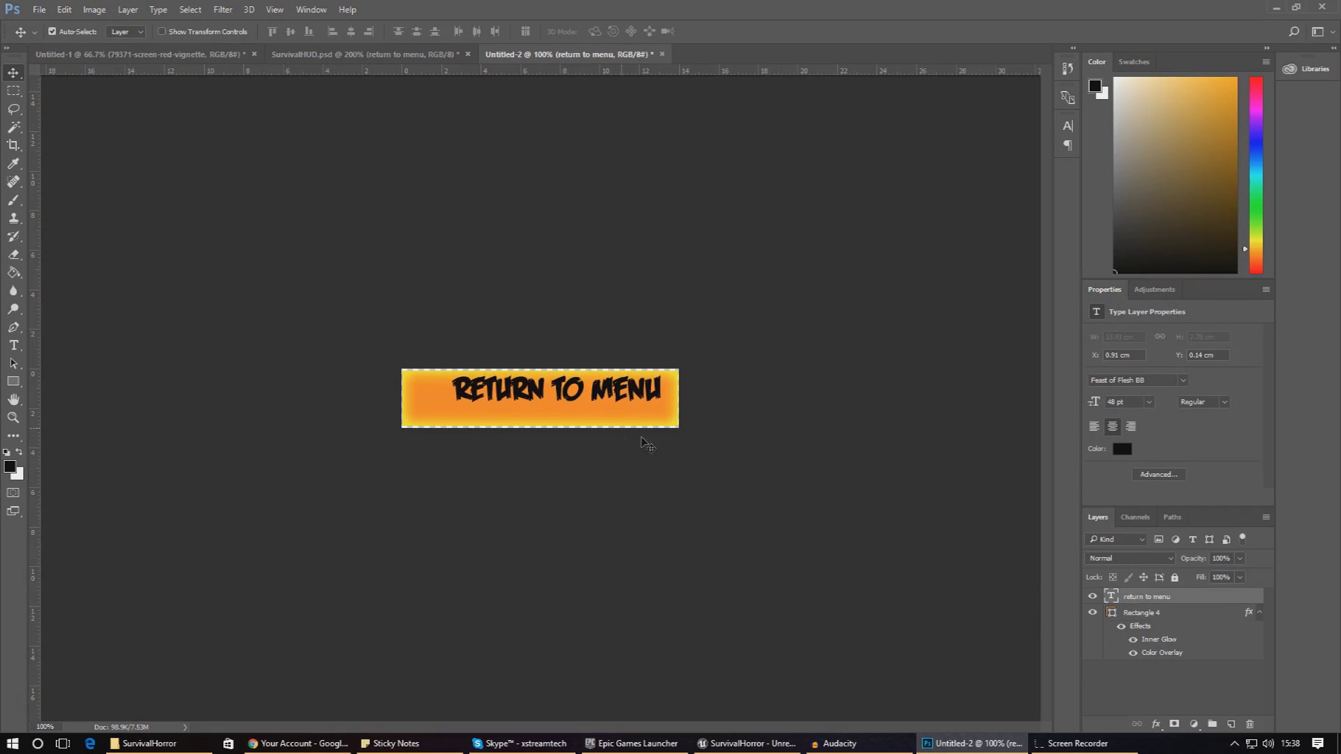
pyautogui.moveTo(606, 391); pyautogui.dragTo(589, 402)
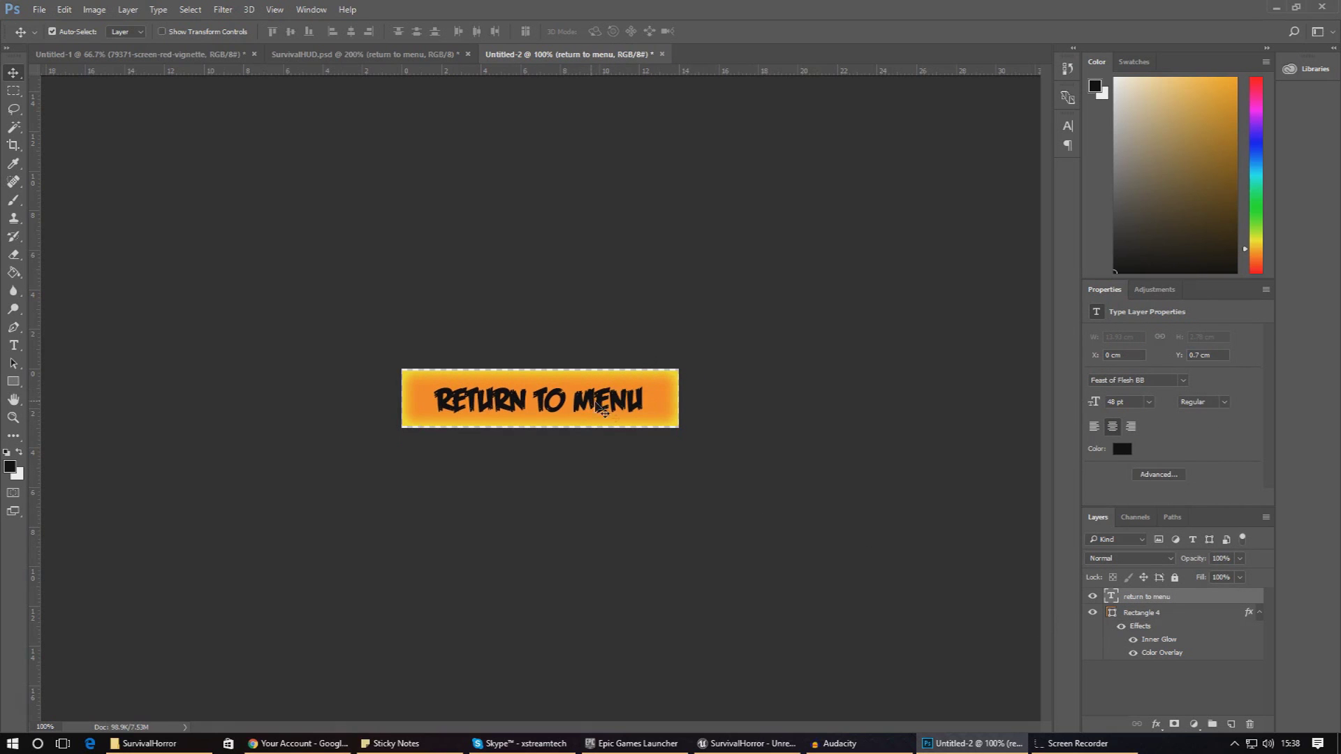
# Step: Hide Rectangle 4's Inner Glow and save the button as a PNG named buttonnormal in the SurvivalHorror folder
pyautogui.click(1133, 639)
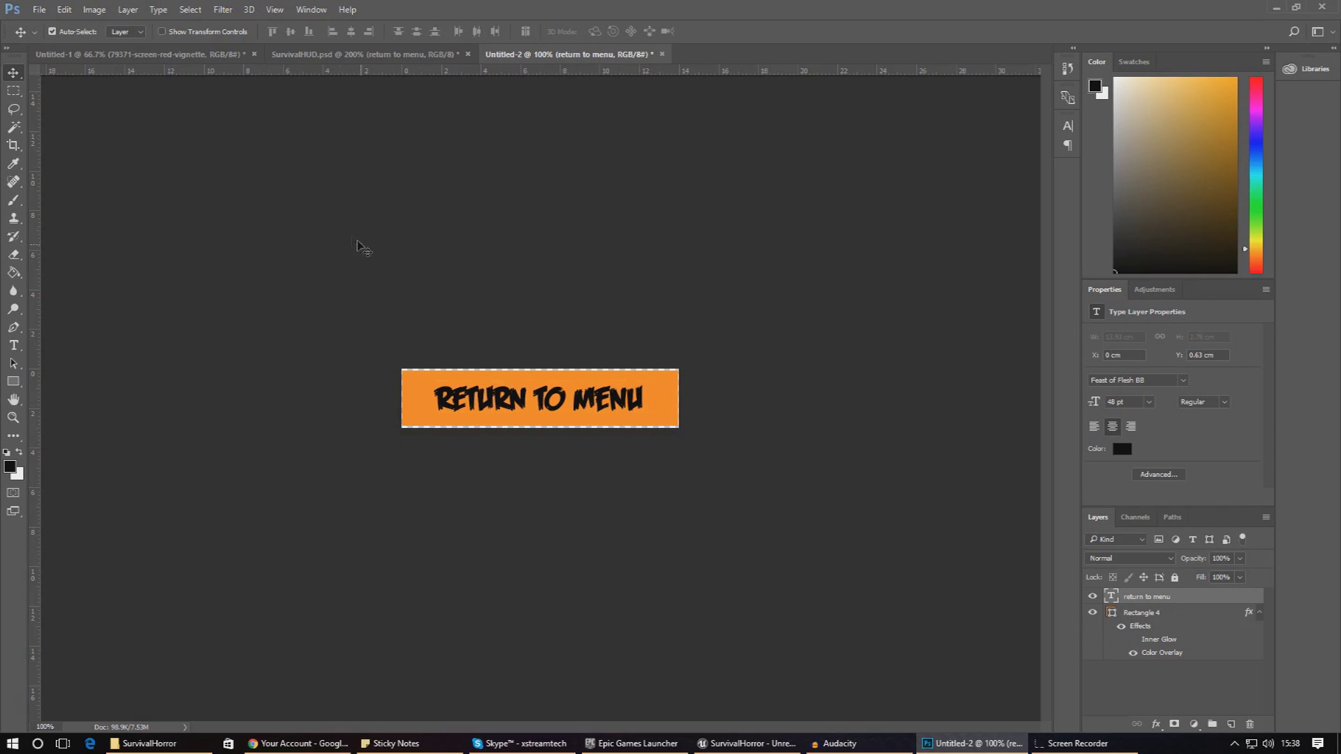
pyautogui.click(40, 9)
pyautogui.click(56, 151)
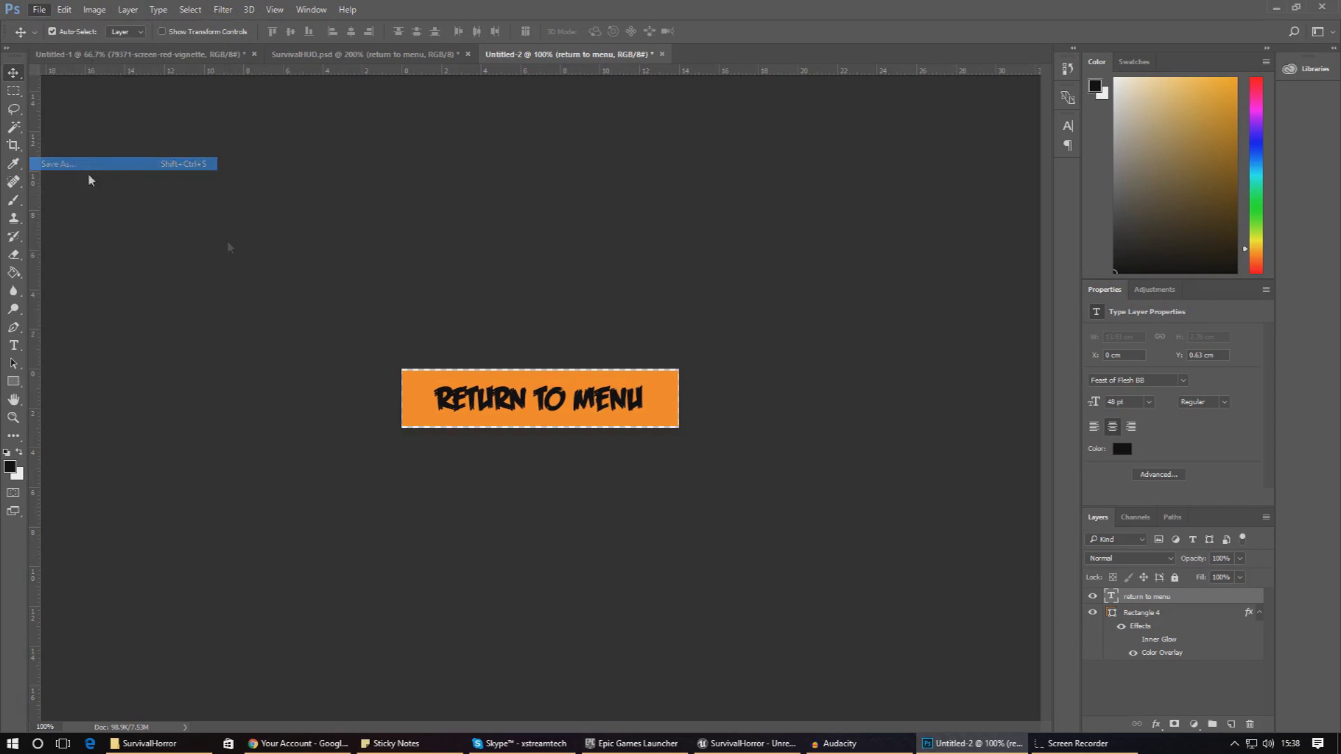
pyautogui.click(550, 323)
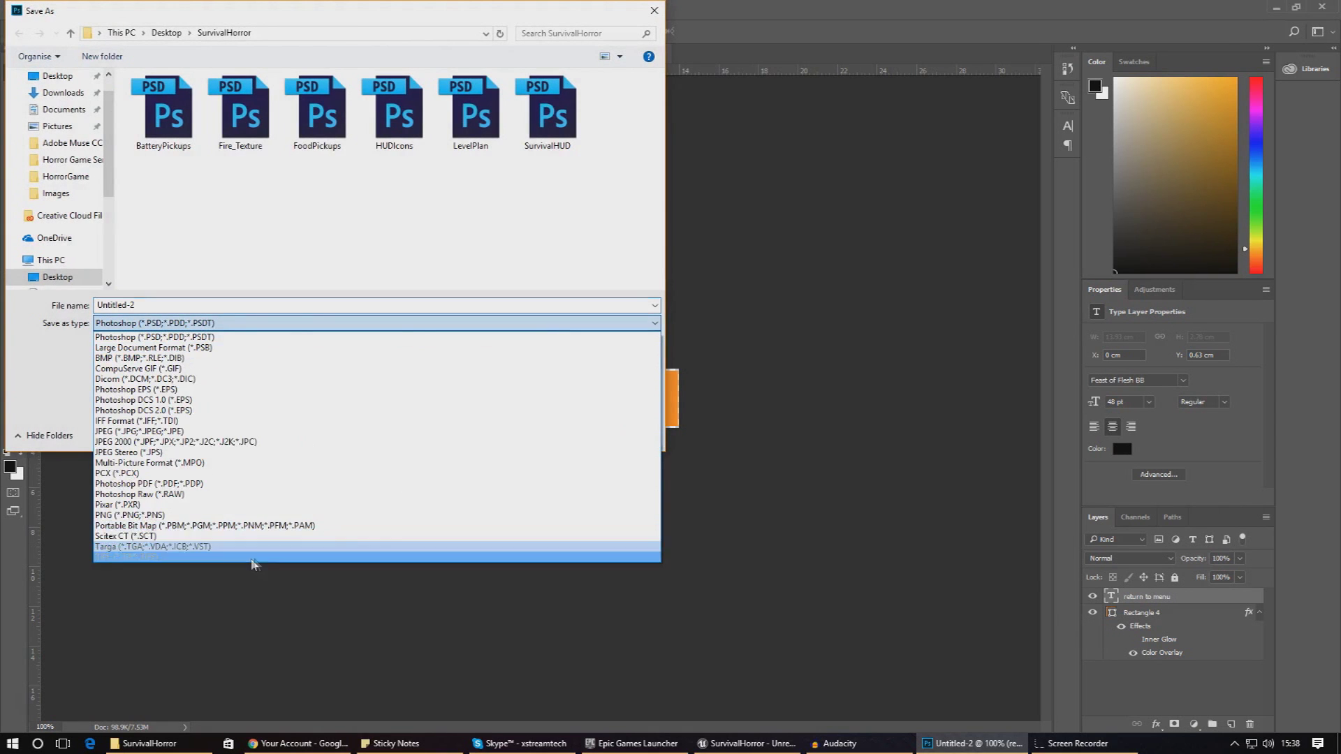
pyautogui.click(241, 515)
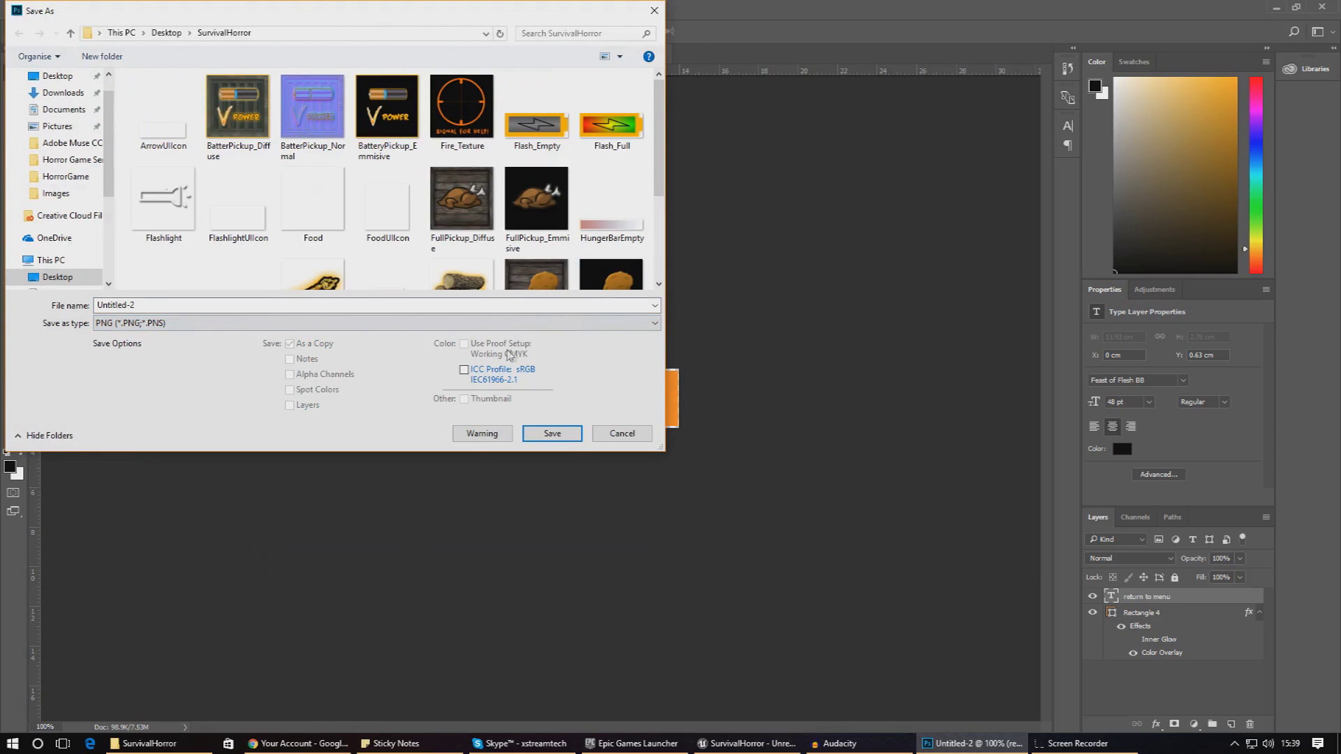
pyautogui.doubleClick(580, 305)
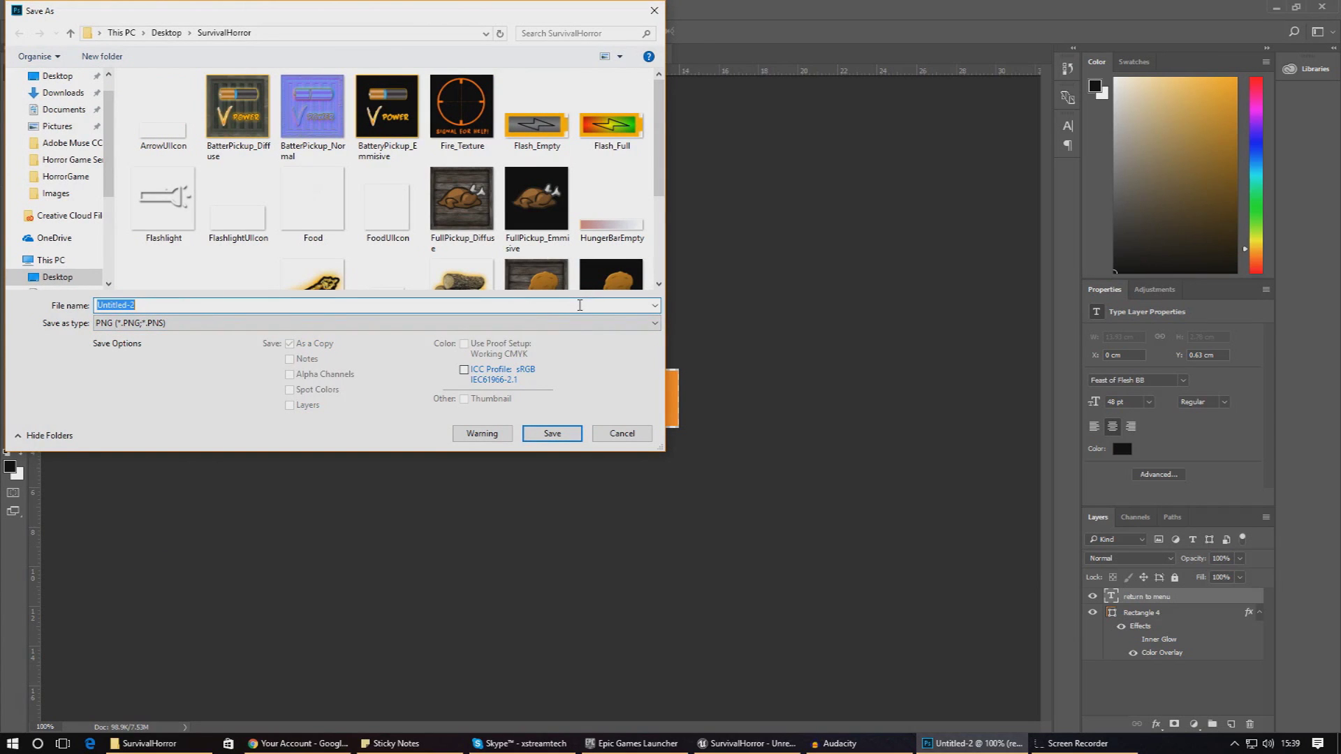
pyautogui.write('buttonnormal')
pyautogui.press('Return')
pyautogui.press('Return')
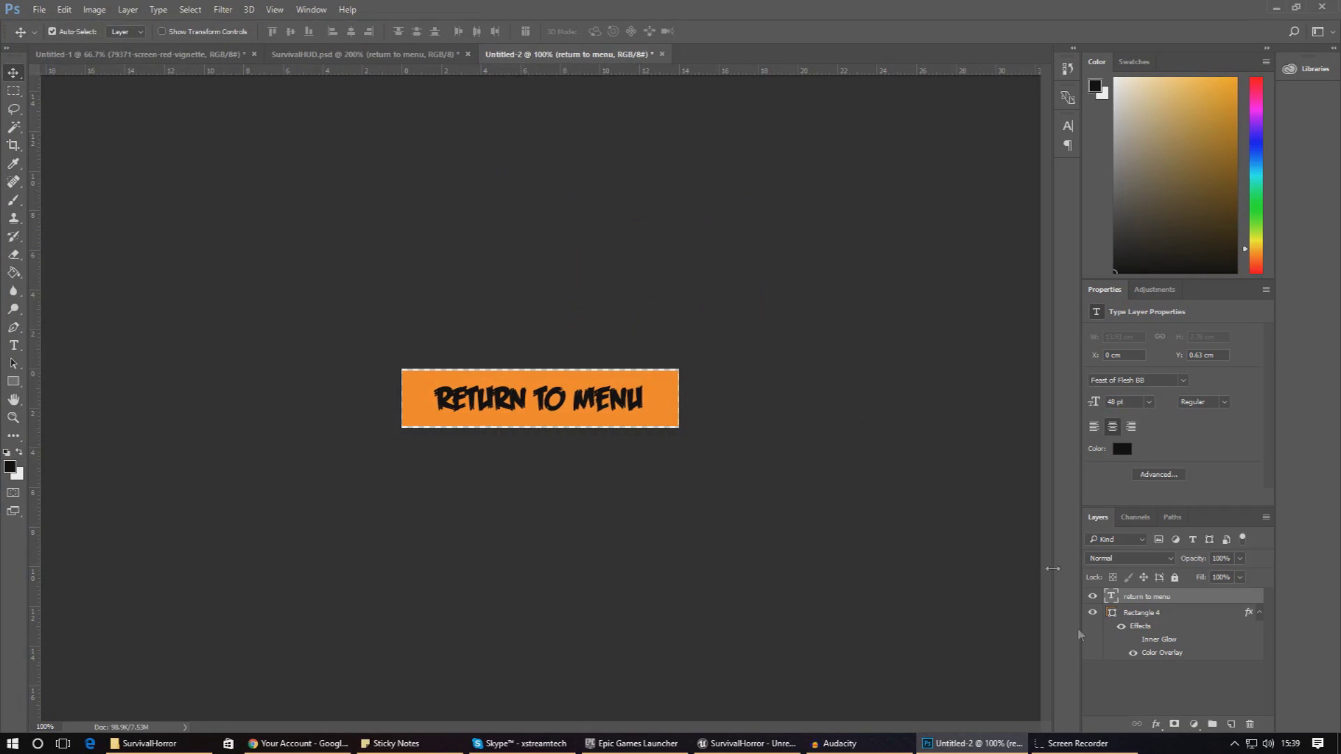
# Step: Show Rectangle 4's Inner Glow again and save the button as a PNG named buttonhover in the SurvivalHorror folder
pyautogui.click(1132, 640)
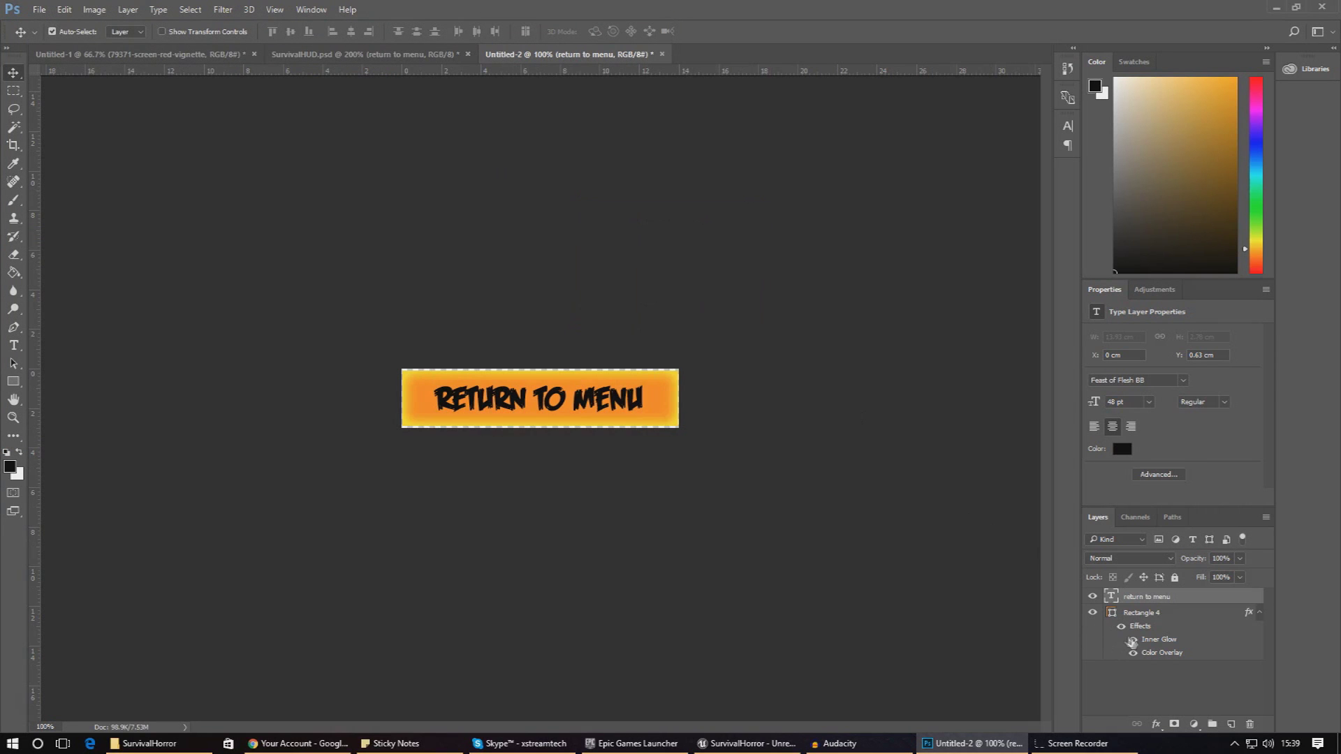
pyautogui.click(30, 11)
pyautogui.click(91, 164)
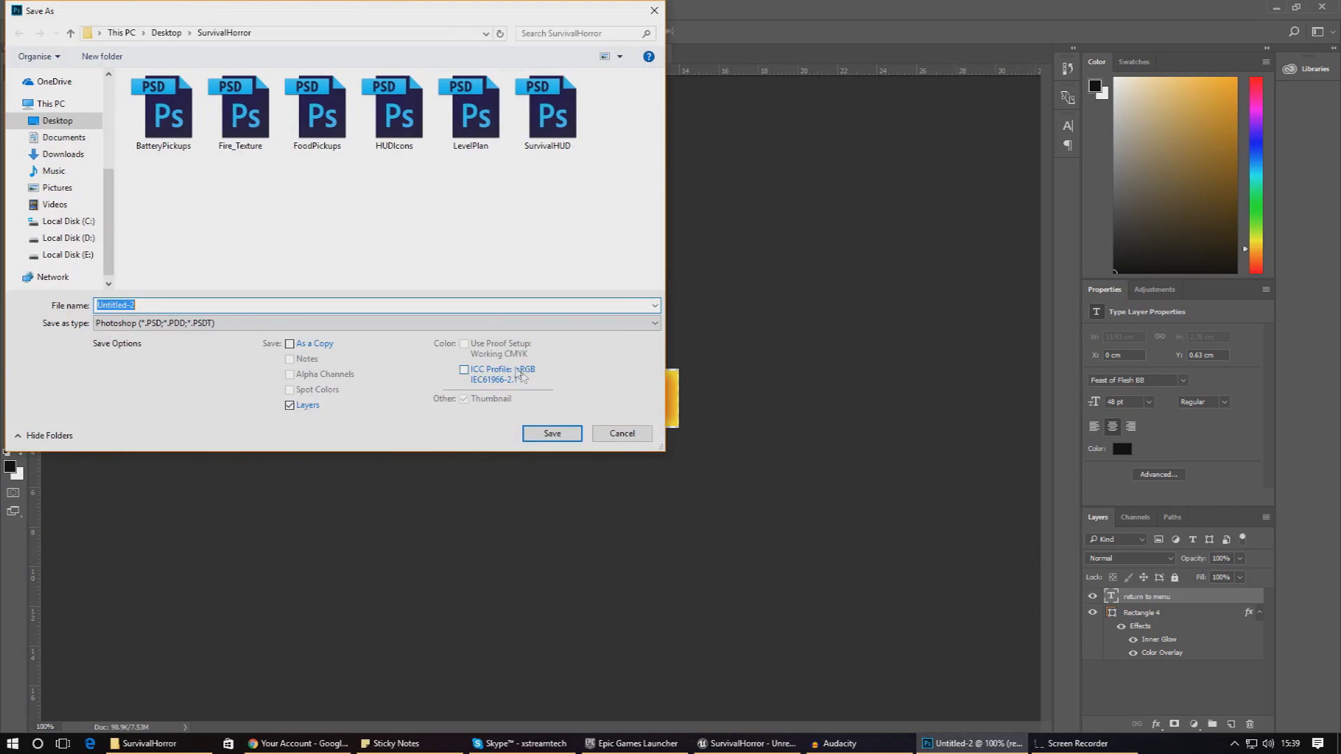
pyautogui.click(492, 323)
pyautogui.click(153, 520)
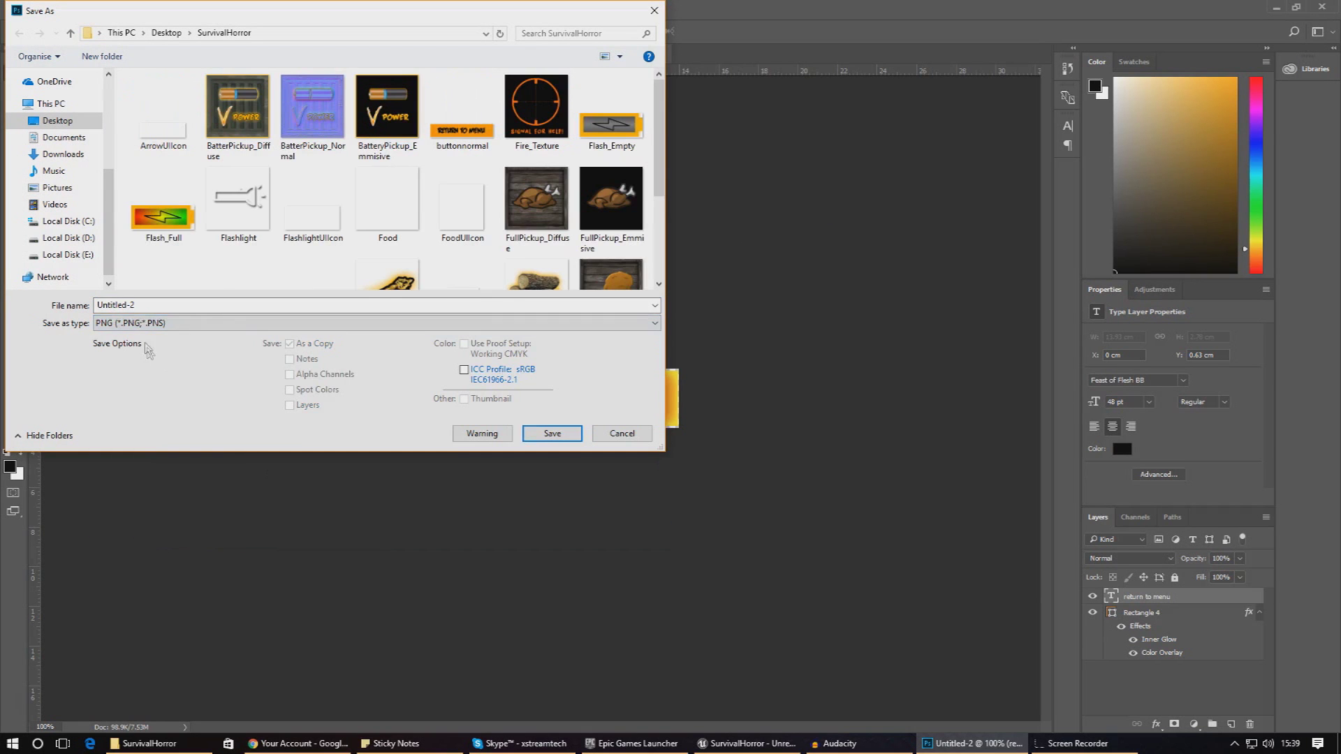
pyautogui.click(161, 308)
pyautogui.write('buttonhover')
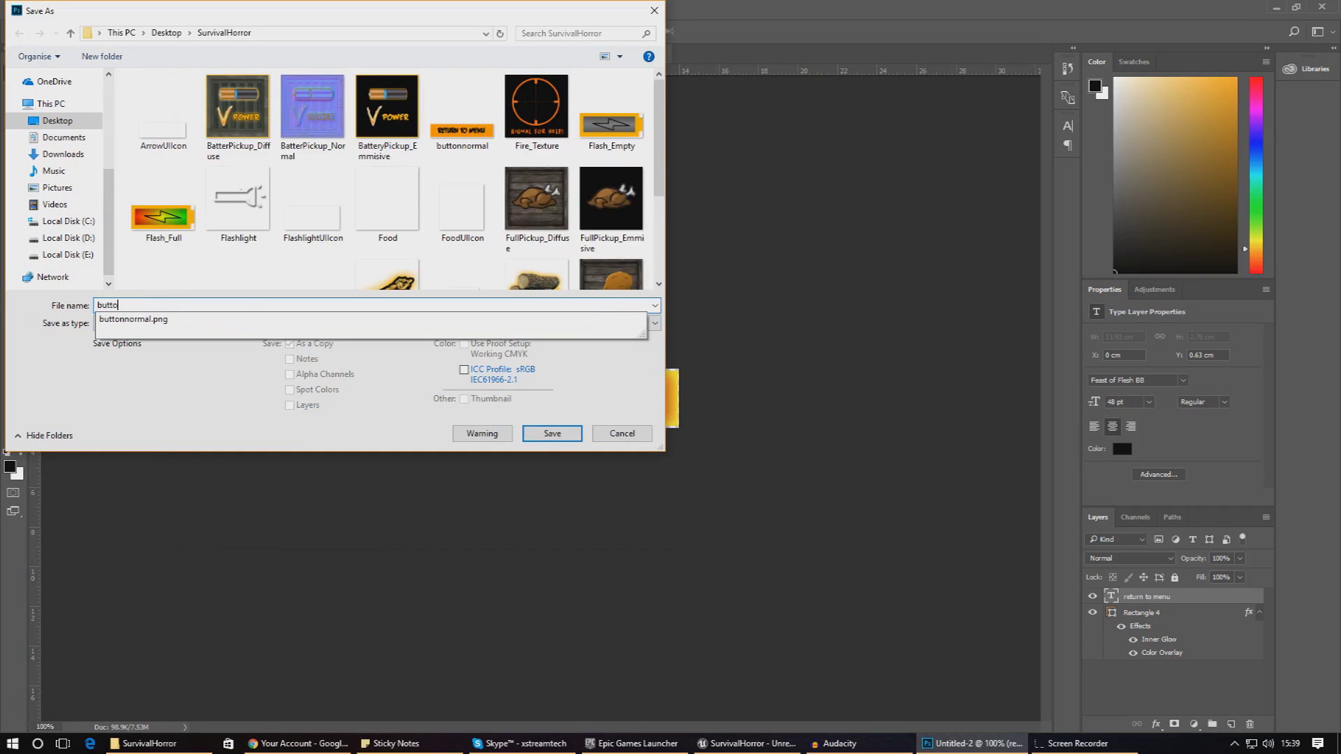
pyautogui.press('Return')
pyautogui.press('Return')
# Step: Switch to Unreal Editor and import buttonhover and buttonnormal from the SurvivalHorror folder into the project's Textures folder
pyautogui.hotkey('alt', 'Tab')
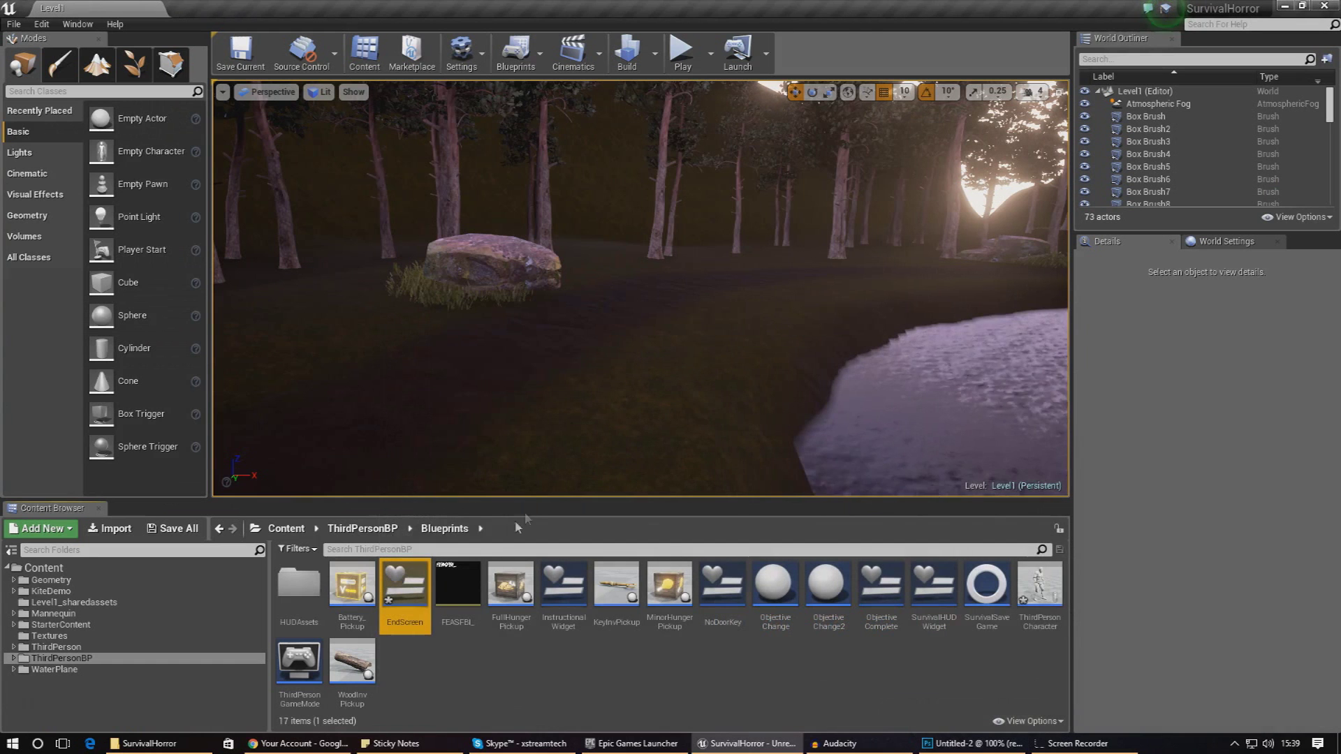
pyautogui.click(63, 637)
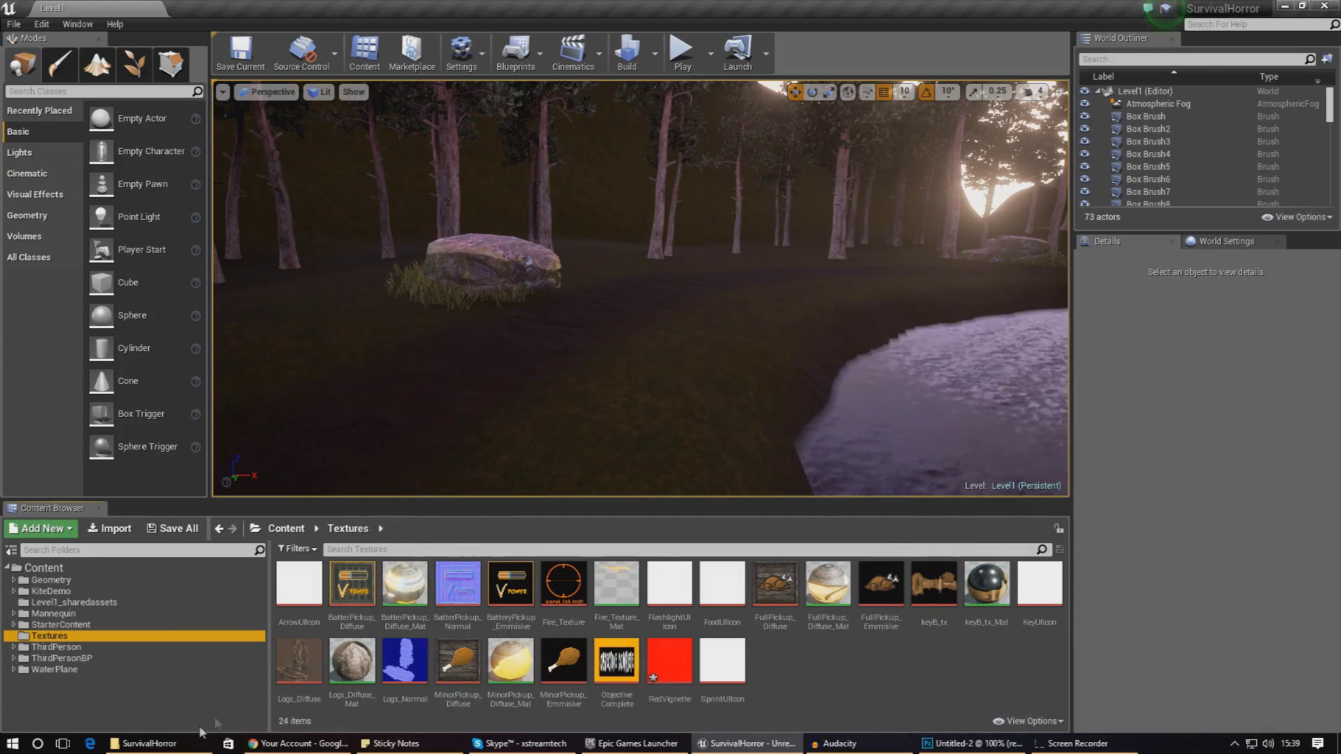
pyautogui.click(150, 743)
pyautogui.scroll(2, 1130, 438)
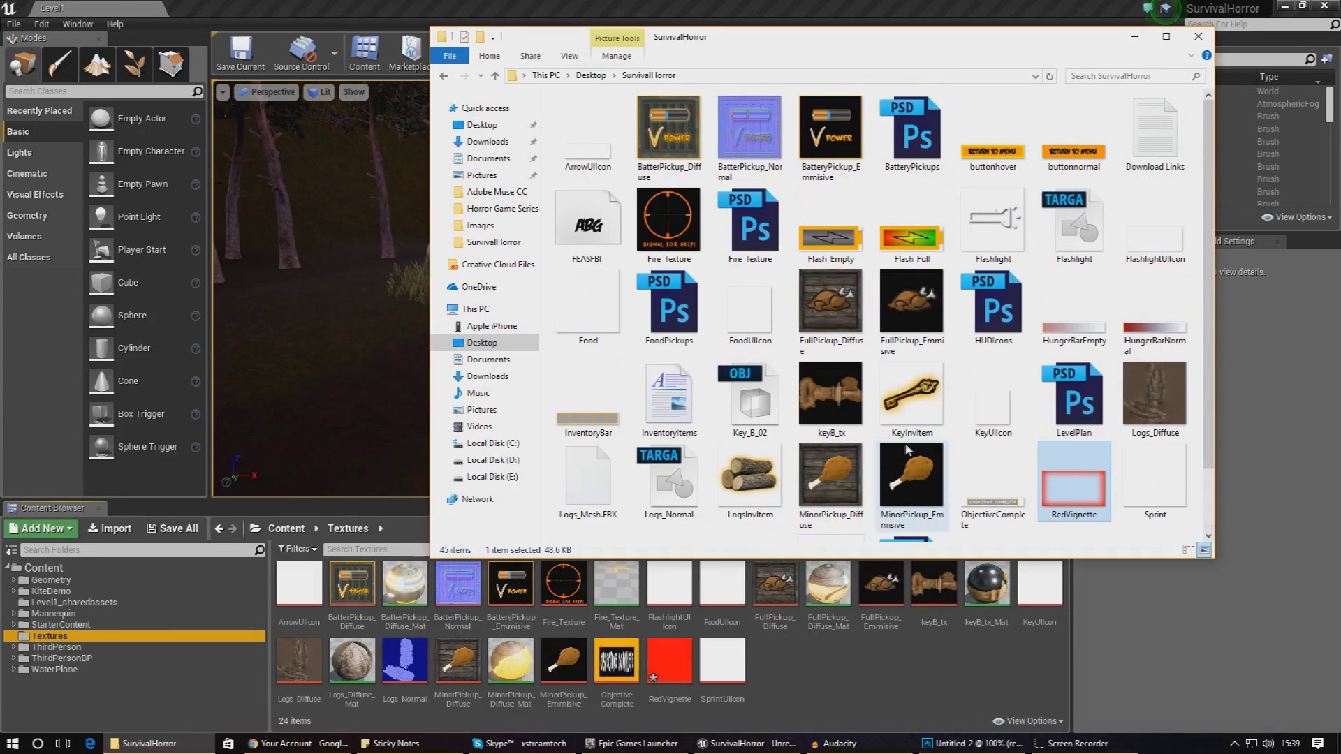
pyautogui.click(1011, 167)
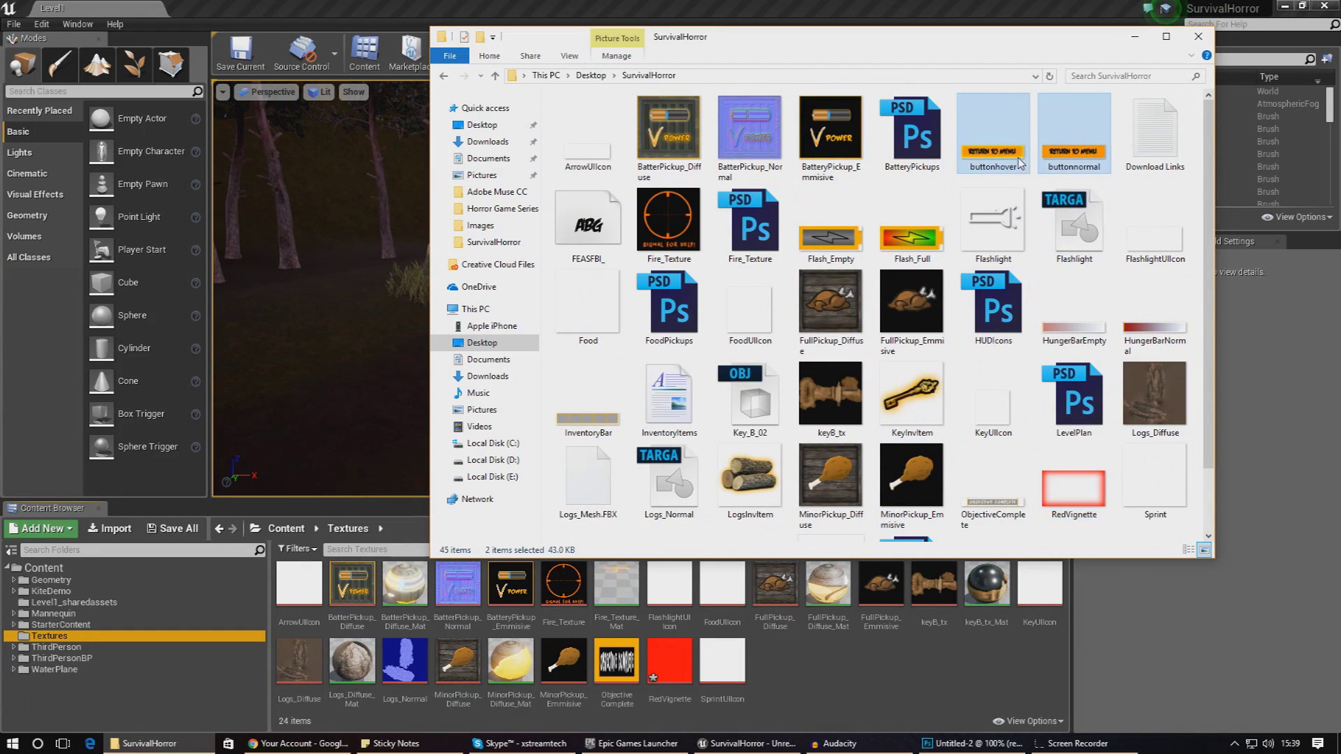
pyautogui.moveTo(826, 682); pyautogui.dragTo(821, 681)
pyautogui.click(919, 672)
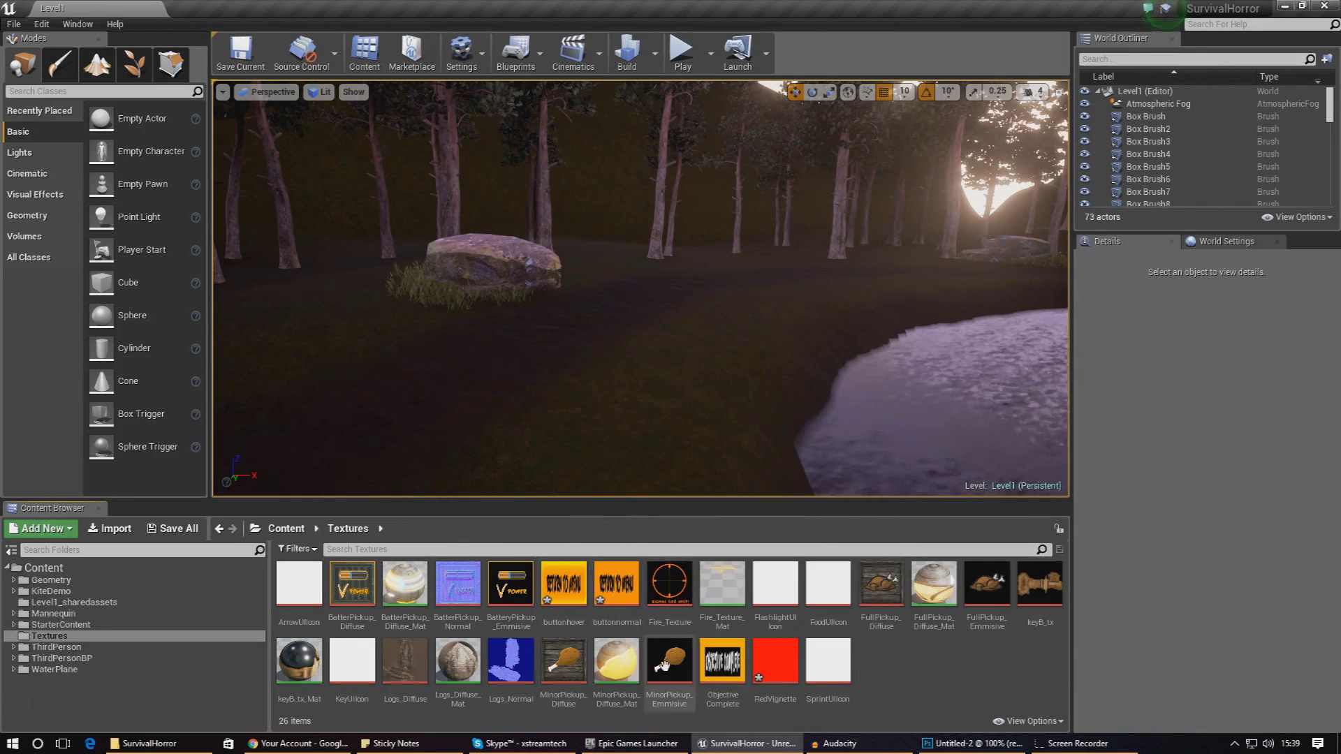
# Step: Open the EndScreen widget from ThirdPersonBP/Blueprints and place a button of about 400 by 129 below the death message
pyautogui.click(156, 659)
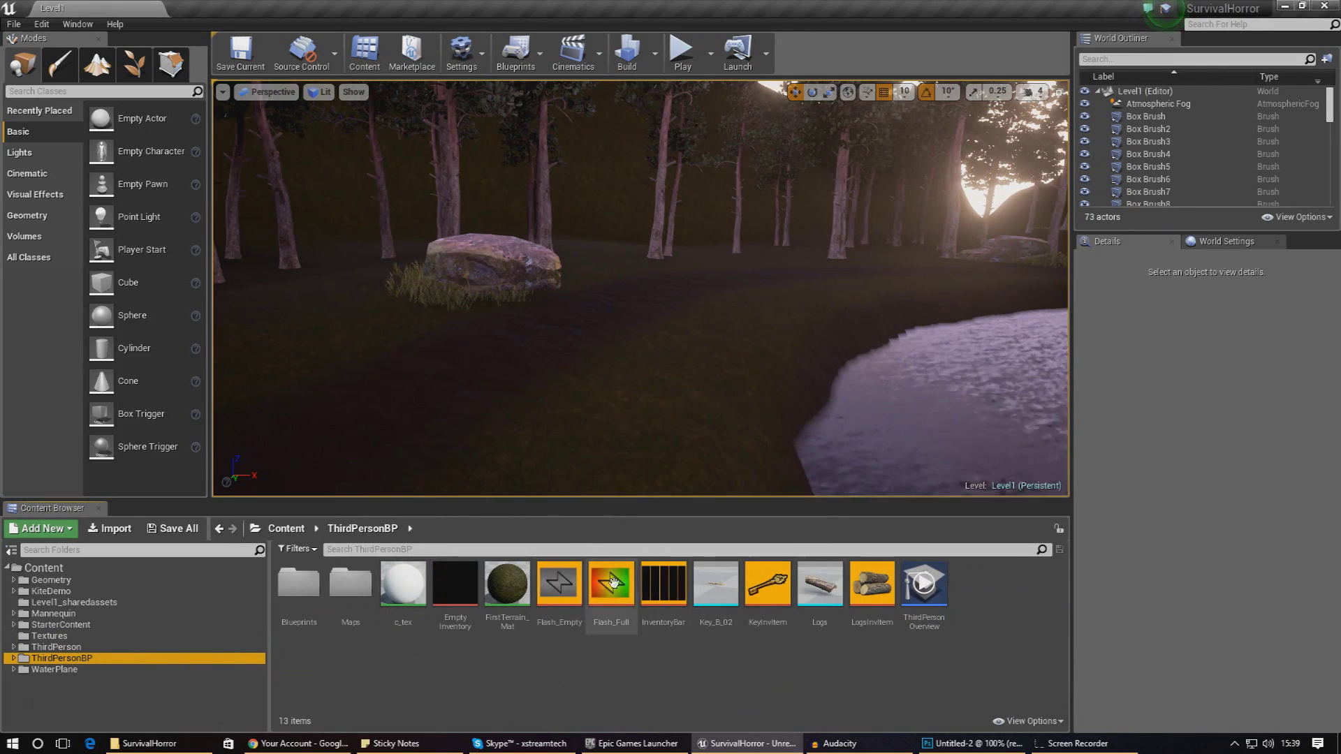
pyautogui.doubleClick(314, 599)
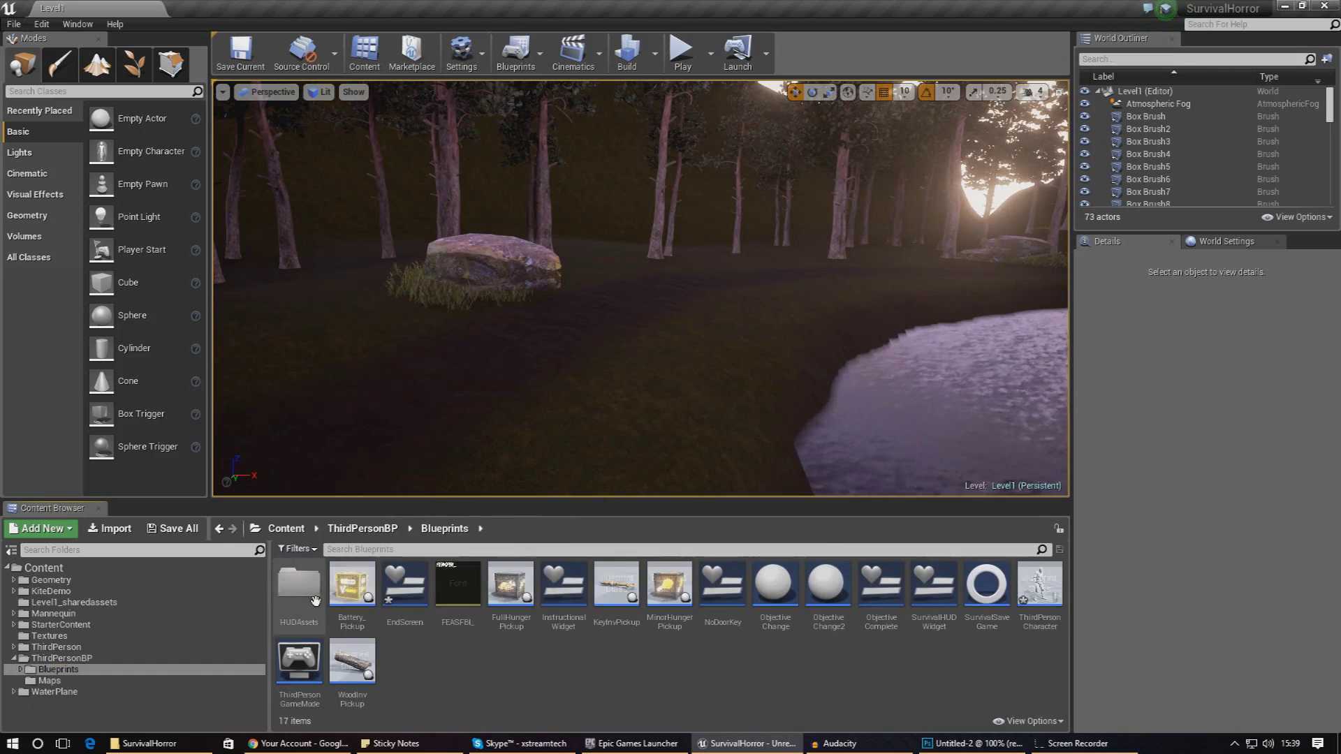
pyautogui.doubleClick(429, 604)
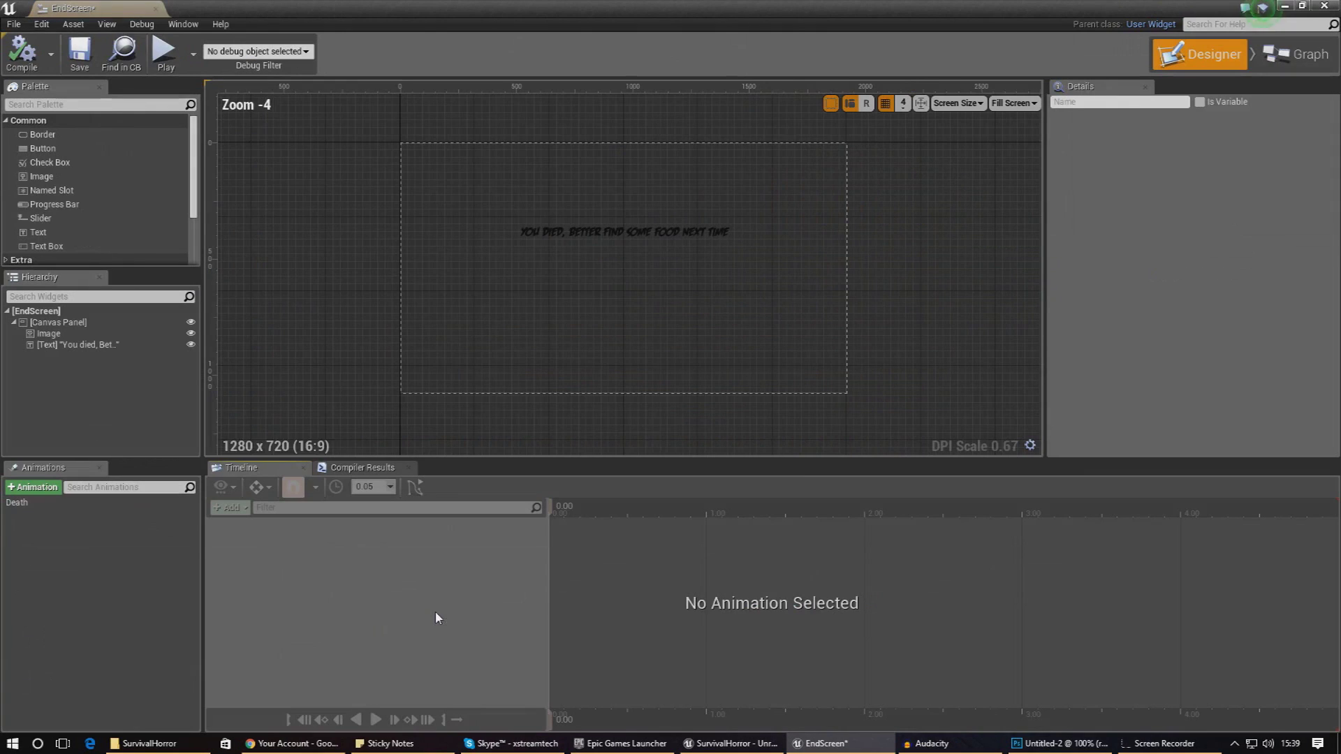
pyautogui.moveTo(66, 149); pyautogui.dragTo(714, 287)
pyautogui.scroll(4, 597, 257)
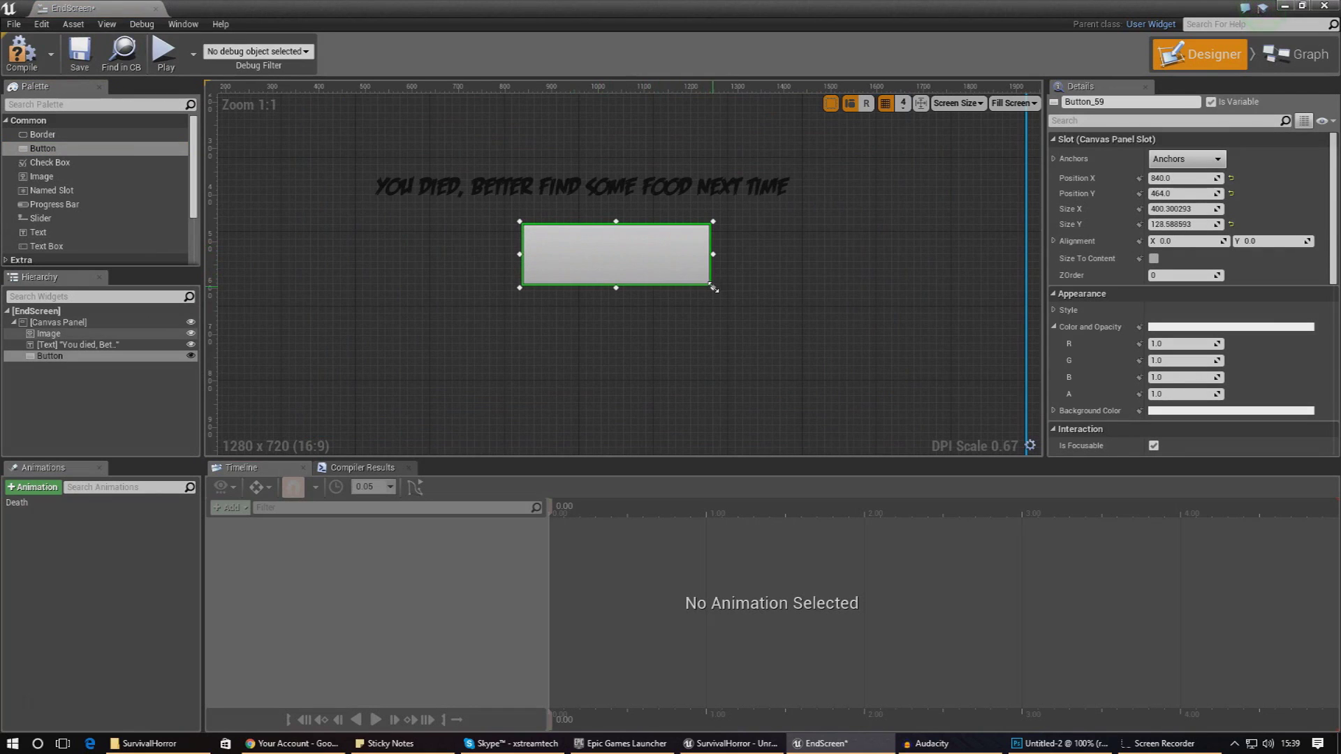
# Step: Assign the buttonnormal texture as the button's Normal style image and stretch the button to a width of about 729
pyautogui.click(1058, 310)
pyautogui.click(1060, 327)
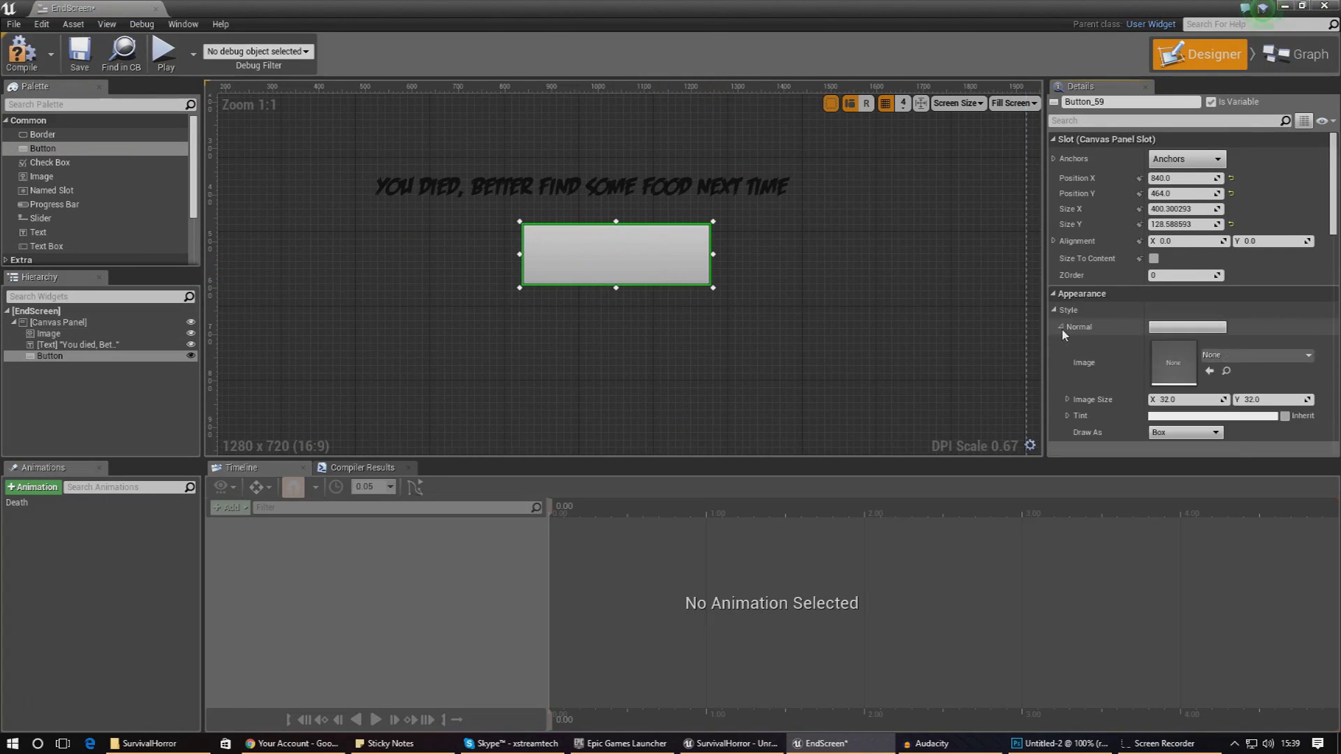
pyautogui.click(1223, 360)
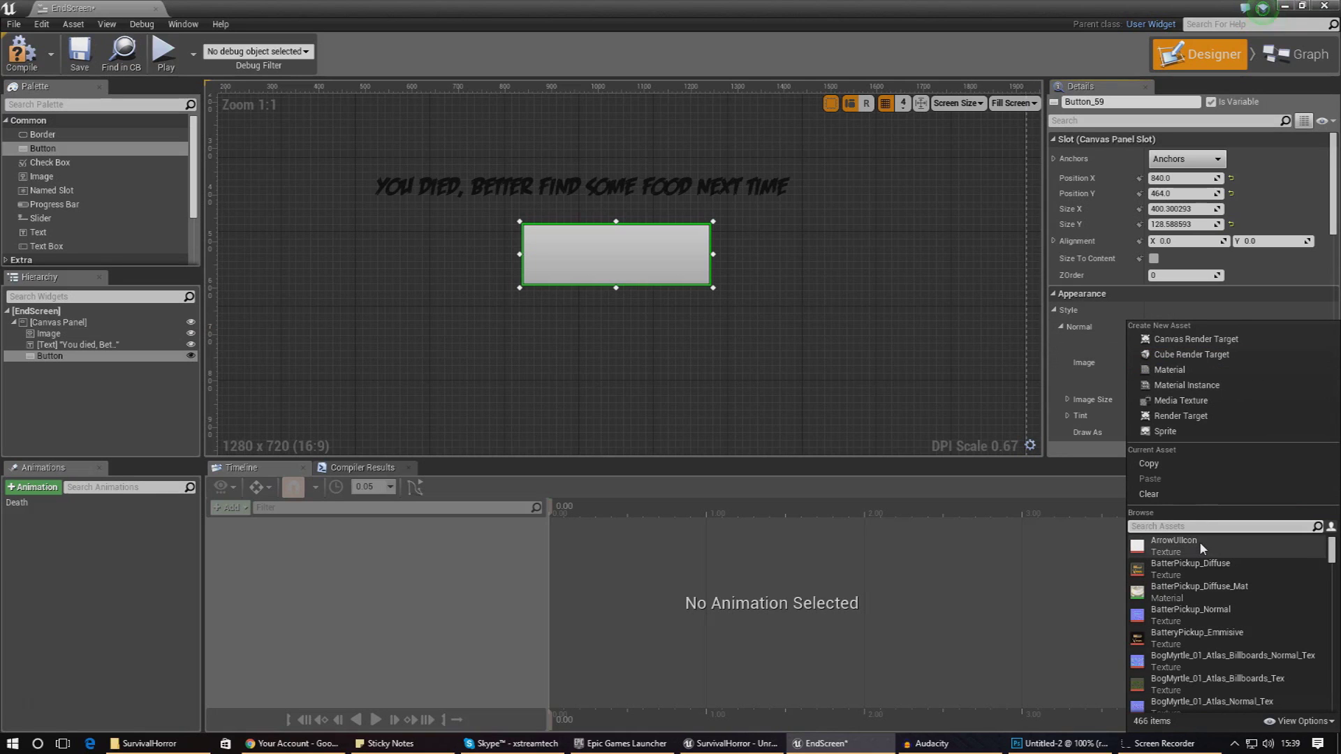
pyautogui.write('button')
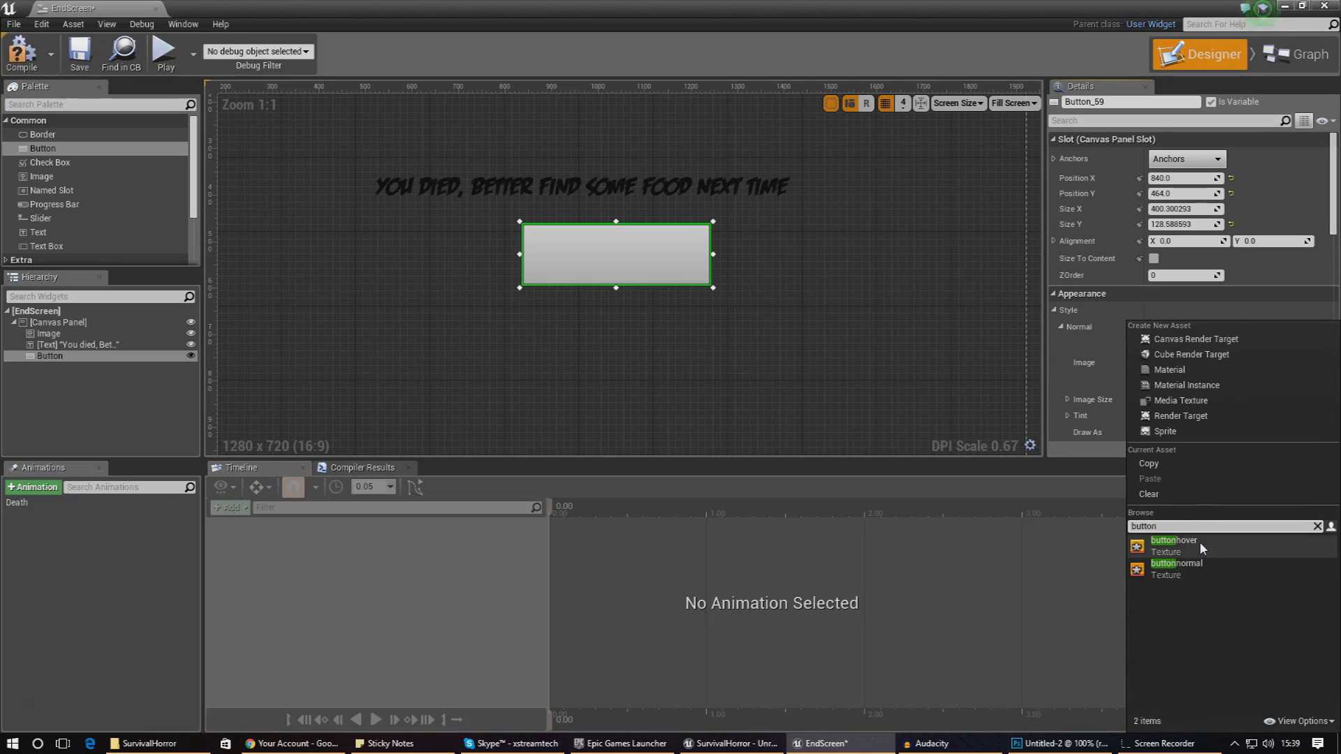
pyautogui.click(1179, 567)
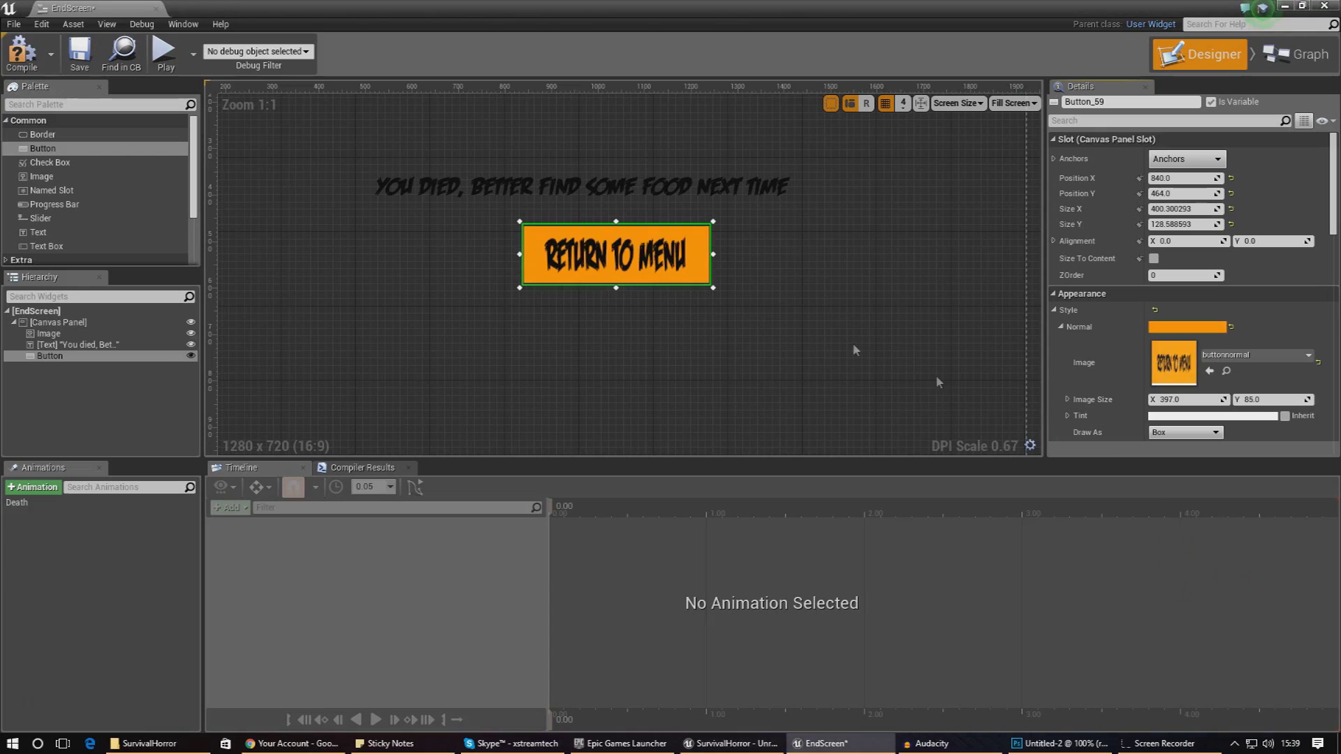
pyautogui.moveTo(713, 255); pyautogui.dragTo(771, 255)
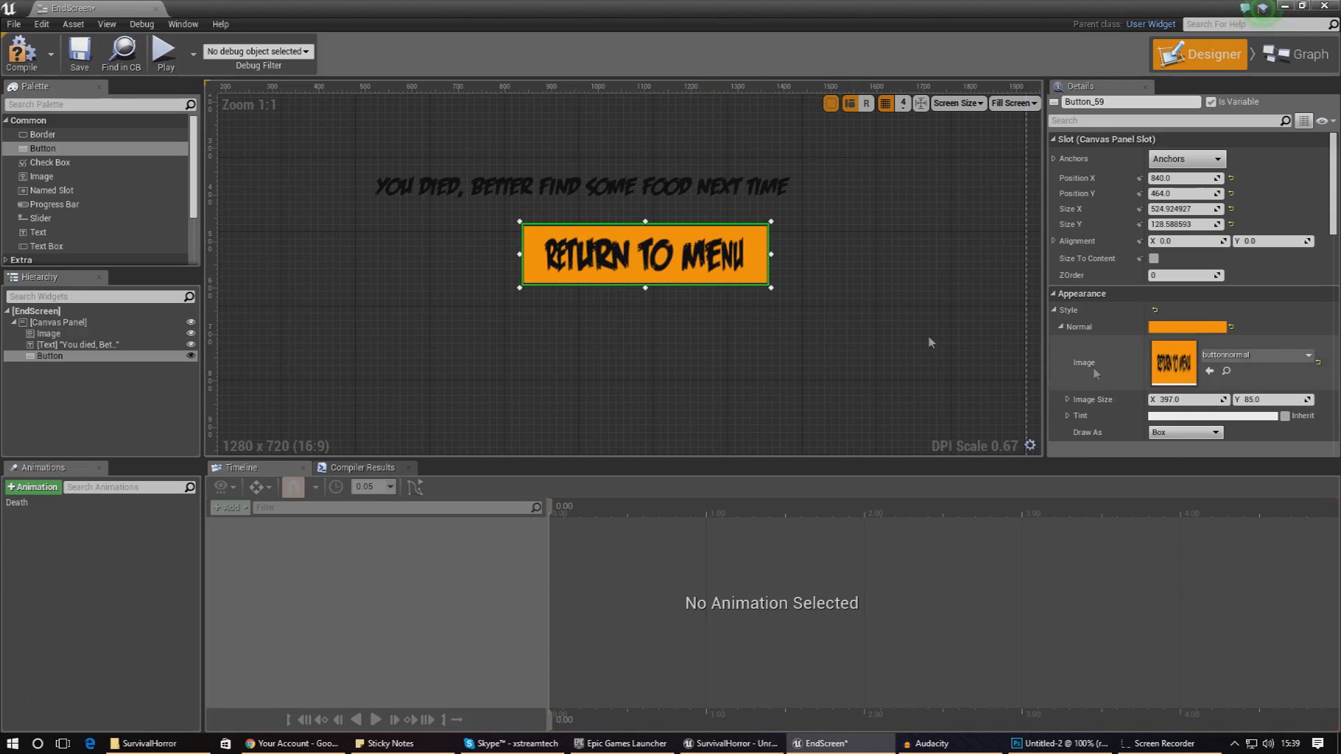
pyautogui.moveTo(517, 255); pyautogui.dragTo(421, 254)
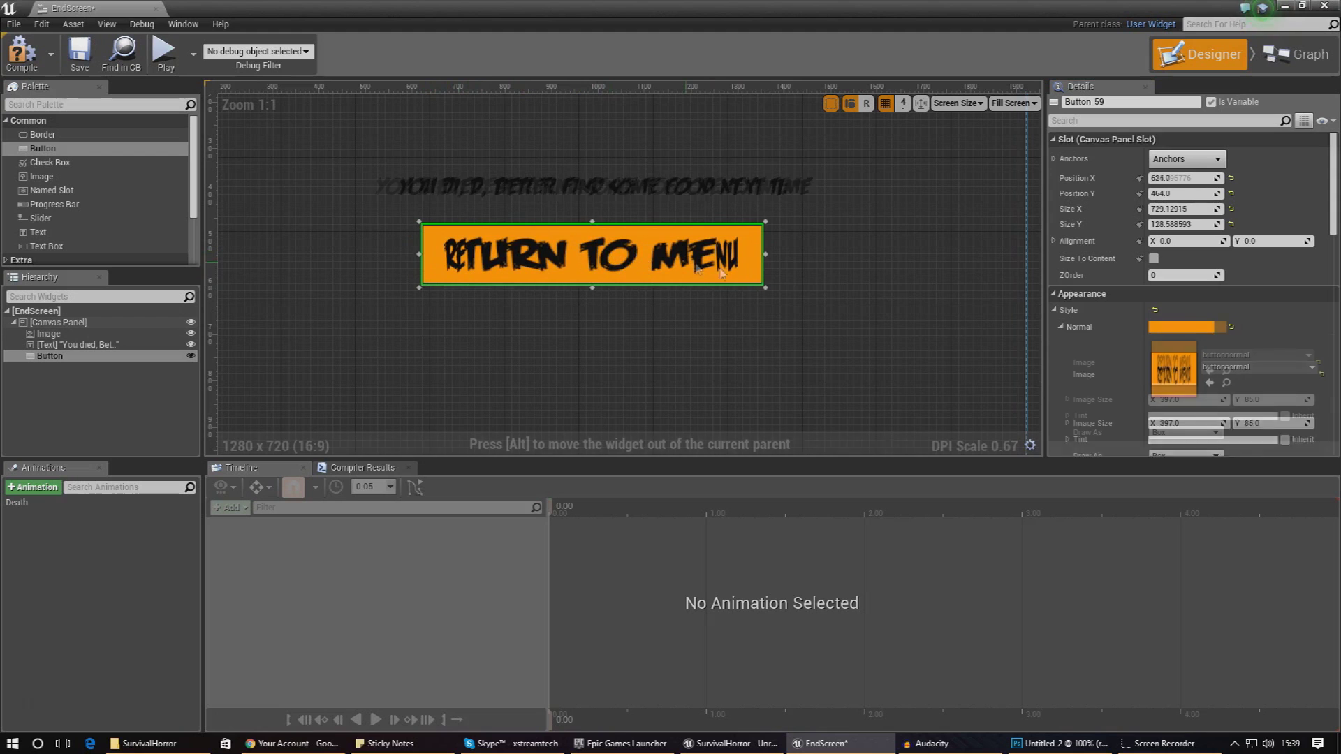
# Step: Resize the Return to Menu button to about 614 by 100 and move it to about X 668, Y 460 below the death message
pyautogui.moveTo(765, 287); pyautogui.dragTo(727, 279)
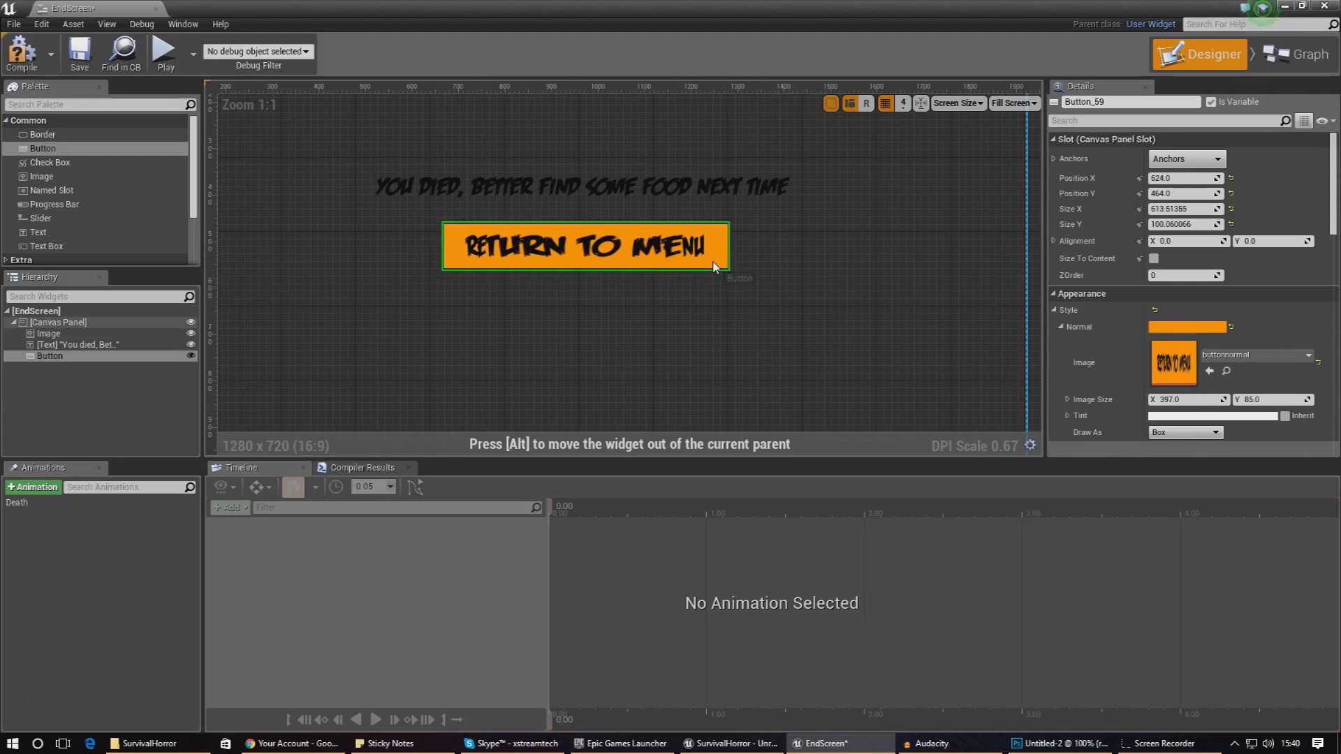
pyautogui.click(780, 295)
pyautogui.click(708, 254)
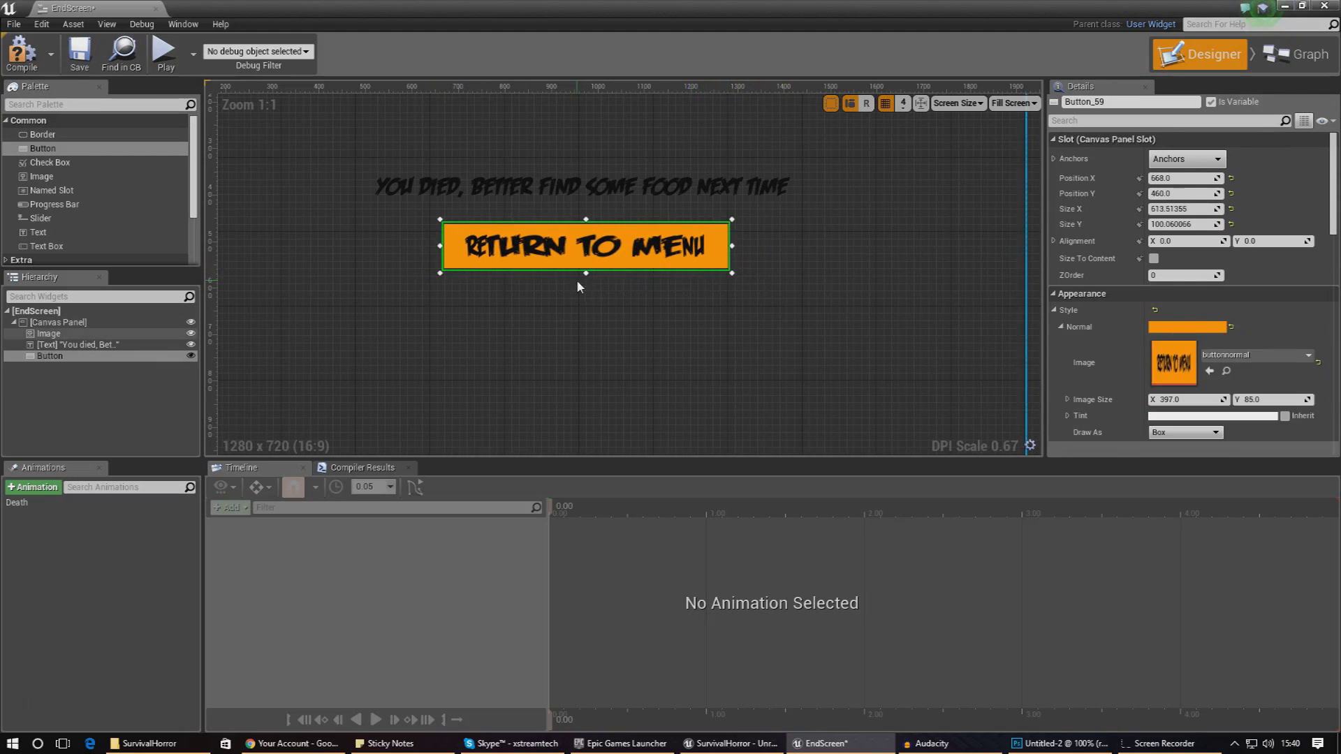
pyautogui.moveTo(586, 275); pyautogui.dragTo(587, 287)
pyautogui.click(598, 323)
pyautogui.click(599, 286)
pyautogui.click(606, 318)
pyautogui.click(597, 290)
pyautogui.moveTo(597, 293); pyautogui.dragTo(597, 270)
pyautogui.click(602, 292)
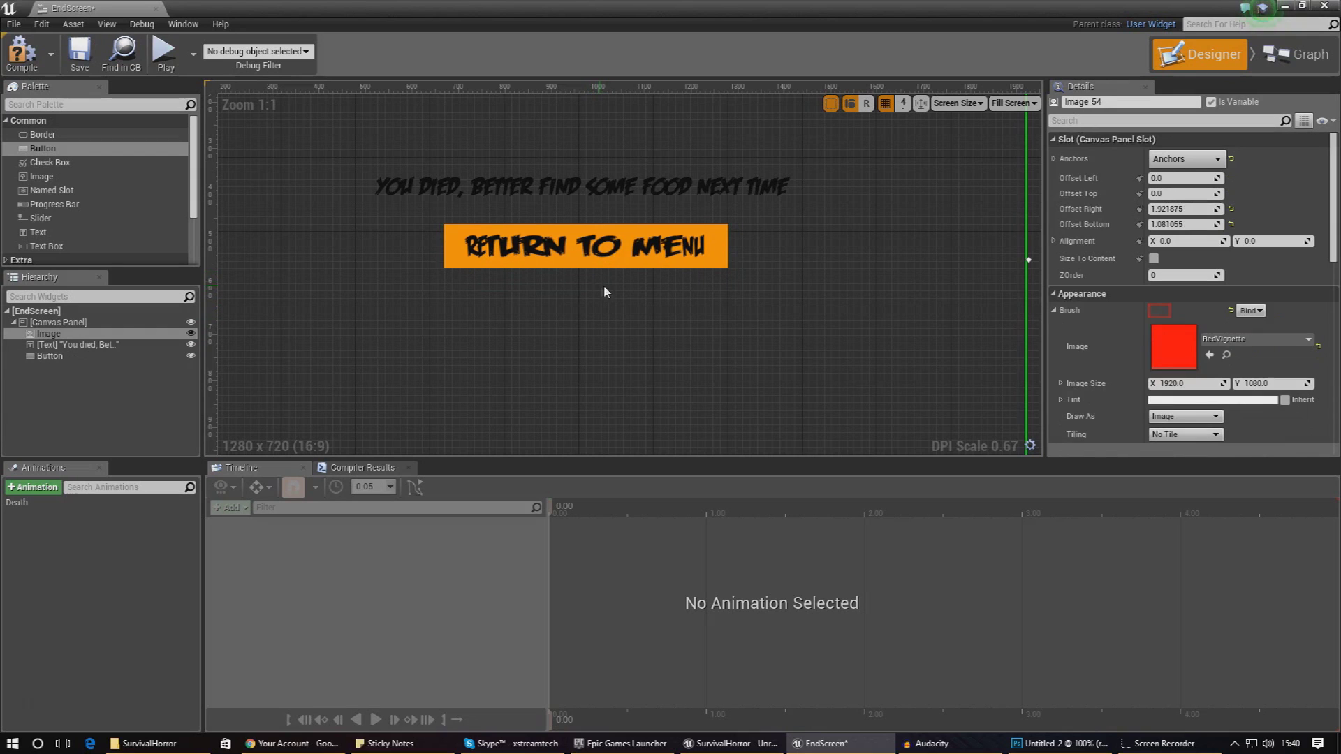
# Step: Assign the buttonhover texture as the Return to Menu button's Hovered style image
pyautogui.click(712, 247)
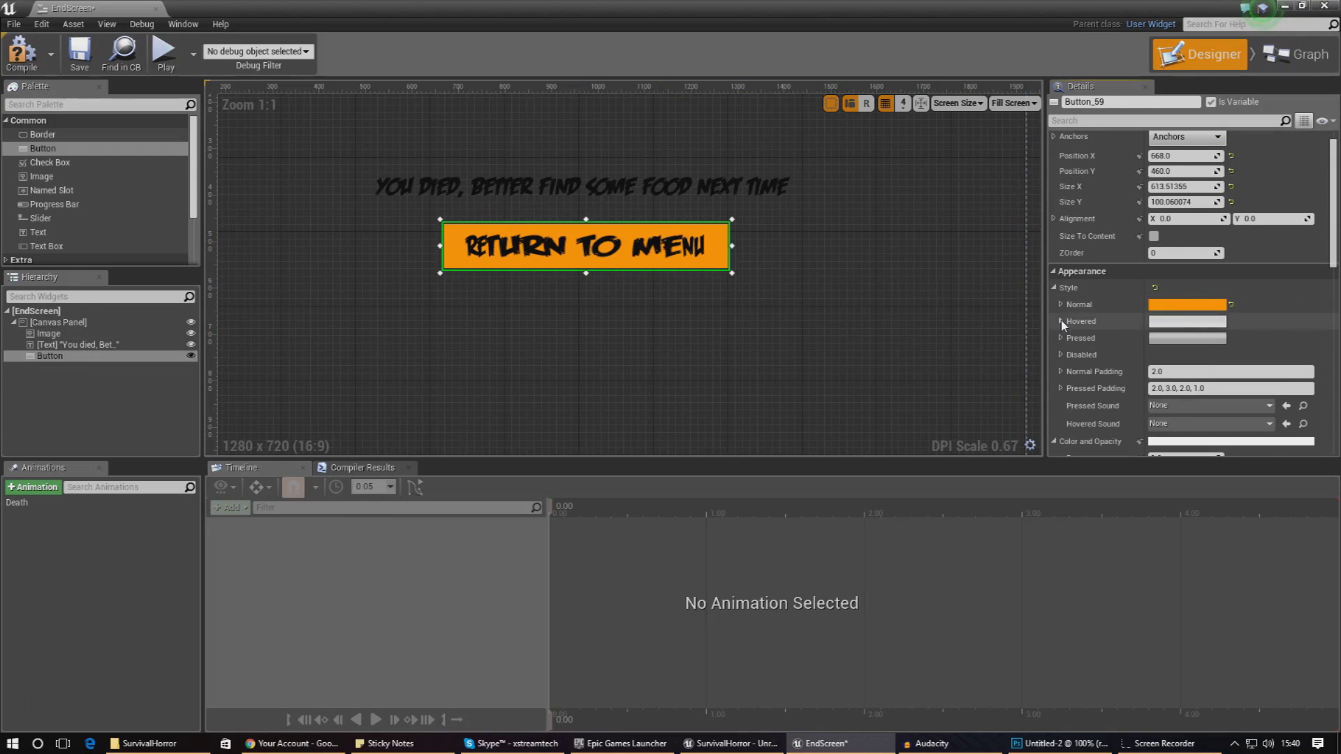
pyautogui.click(1060, 320)
pyautogui.click(1199, 351)
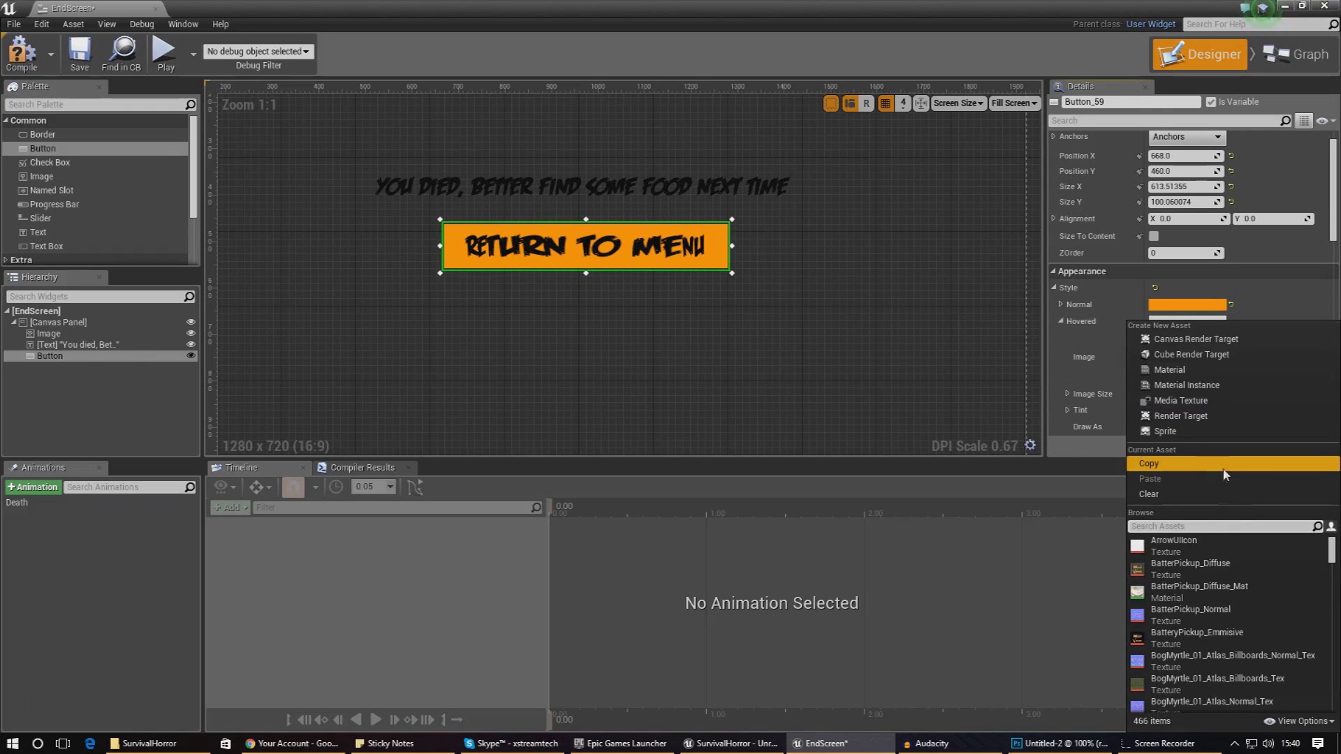
pyautogui.write('button')
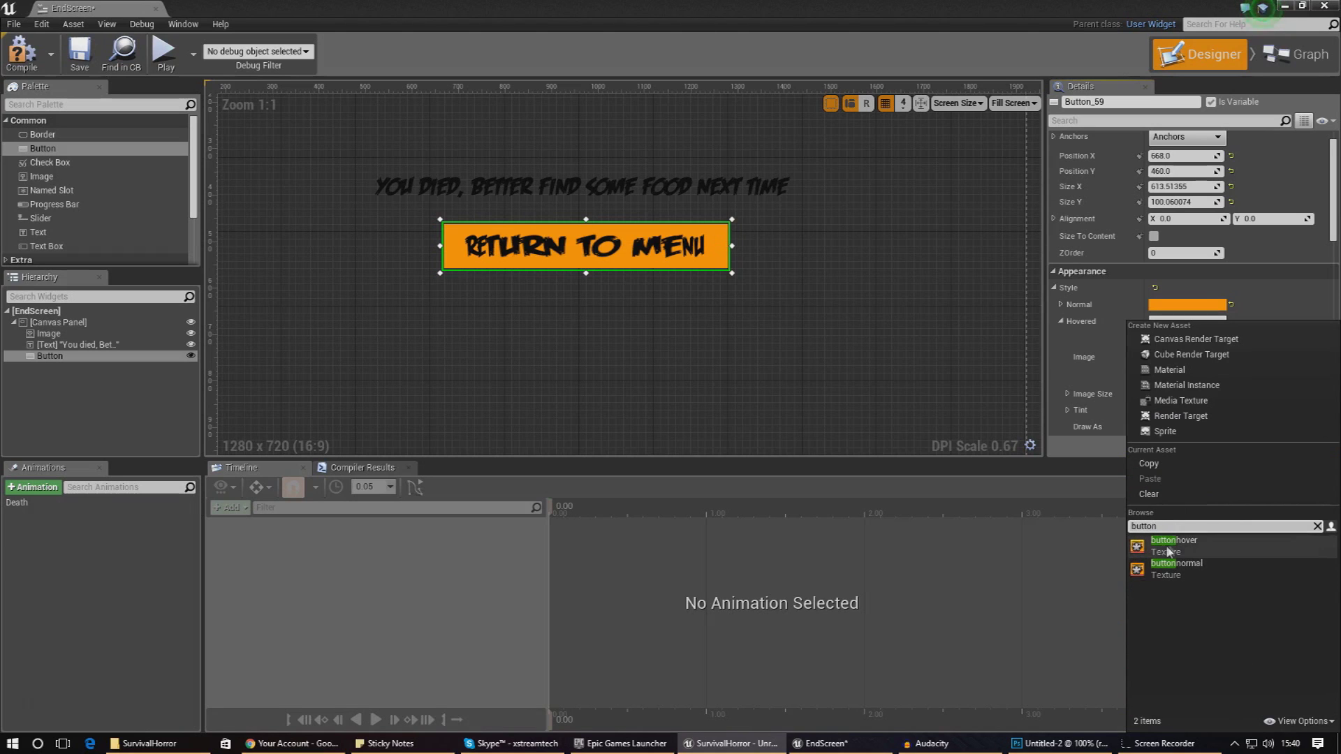
pyautogui.click(1171, 544)
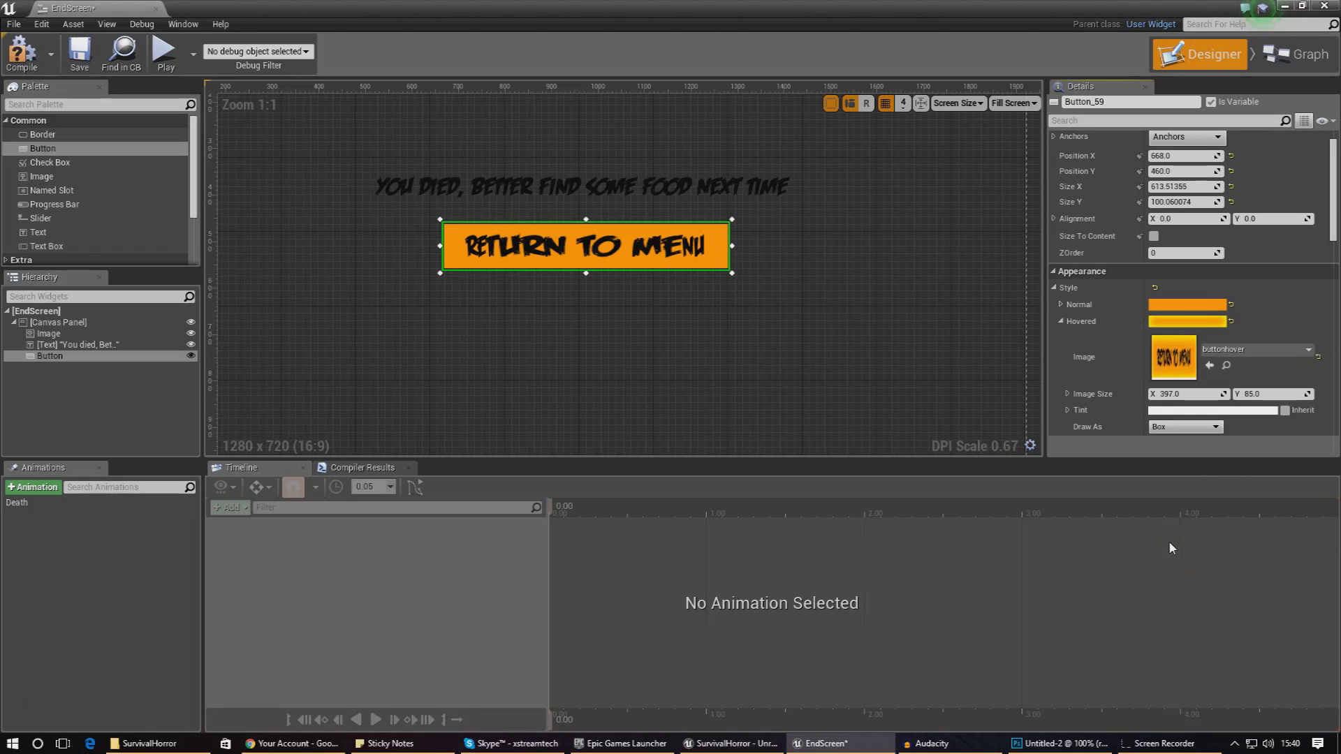
# Step: Assign the buttonnormal texture as the button's Pressed style image and narrow the button to about 546, positioned at about X 720, Y 476
pyautogui.scroll(-1, 1068, 318)
pyautogui.click(1060, 300)
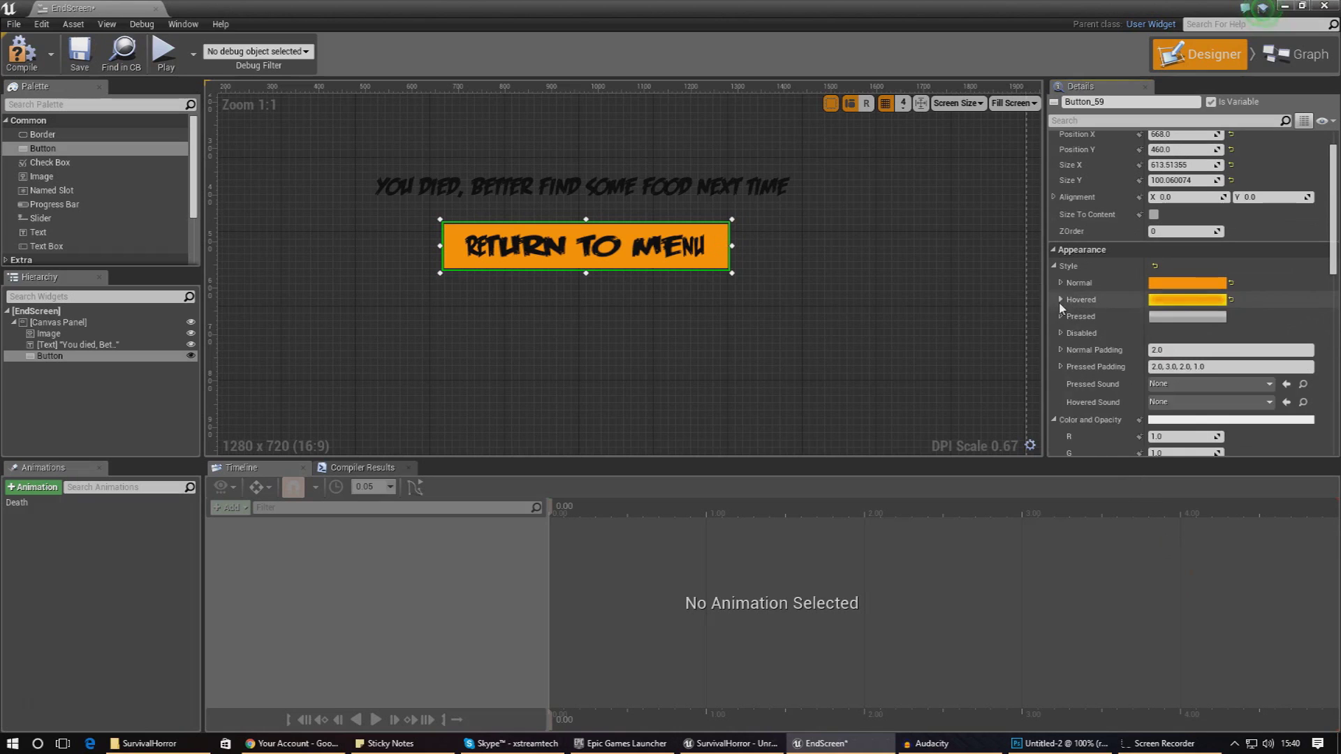
pyautogui.click(1060, 320)
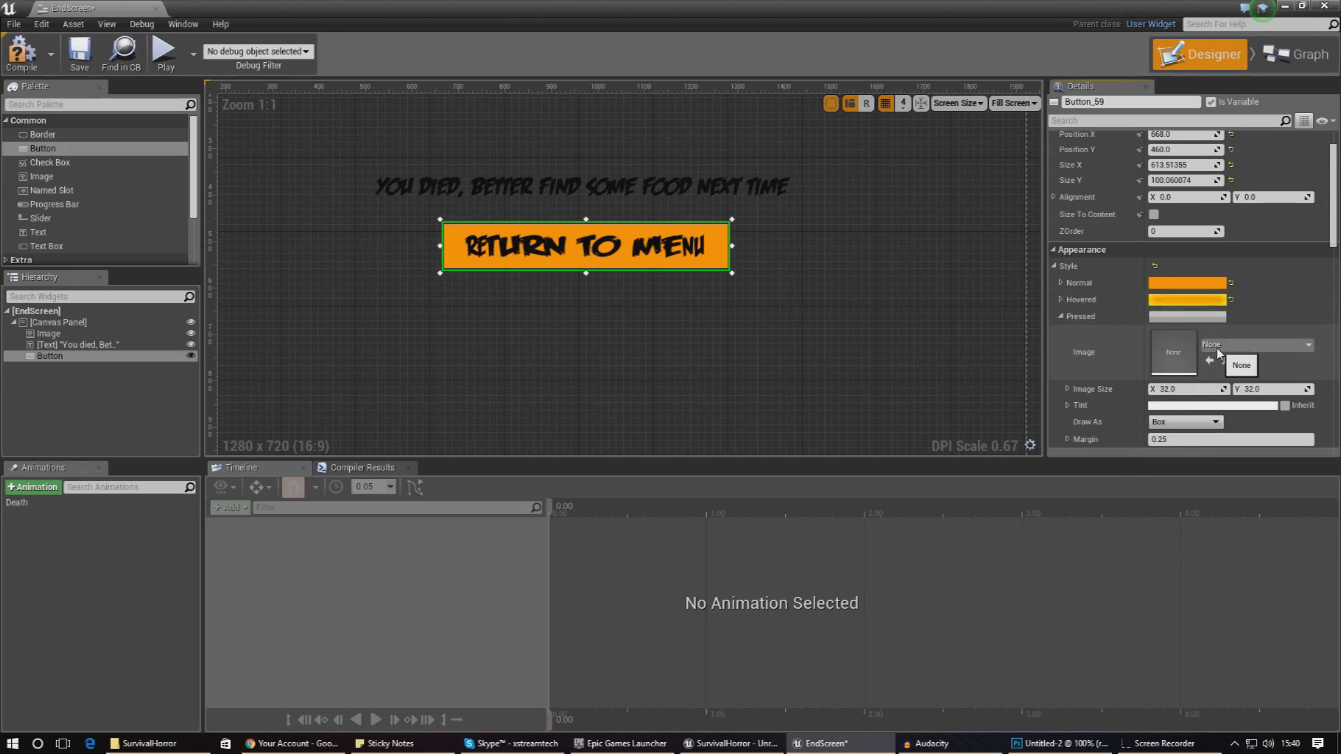
pyautogui.click(1218, 345)
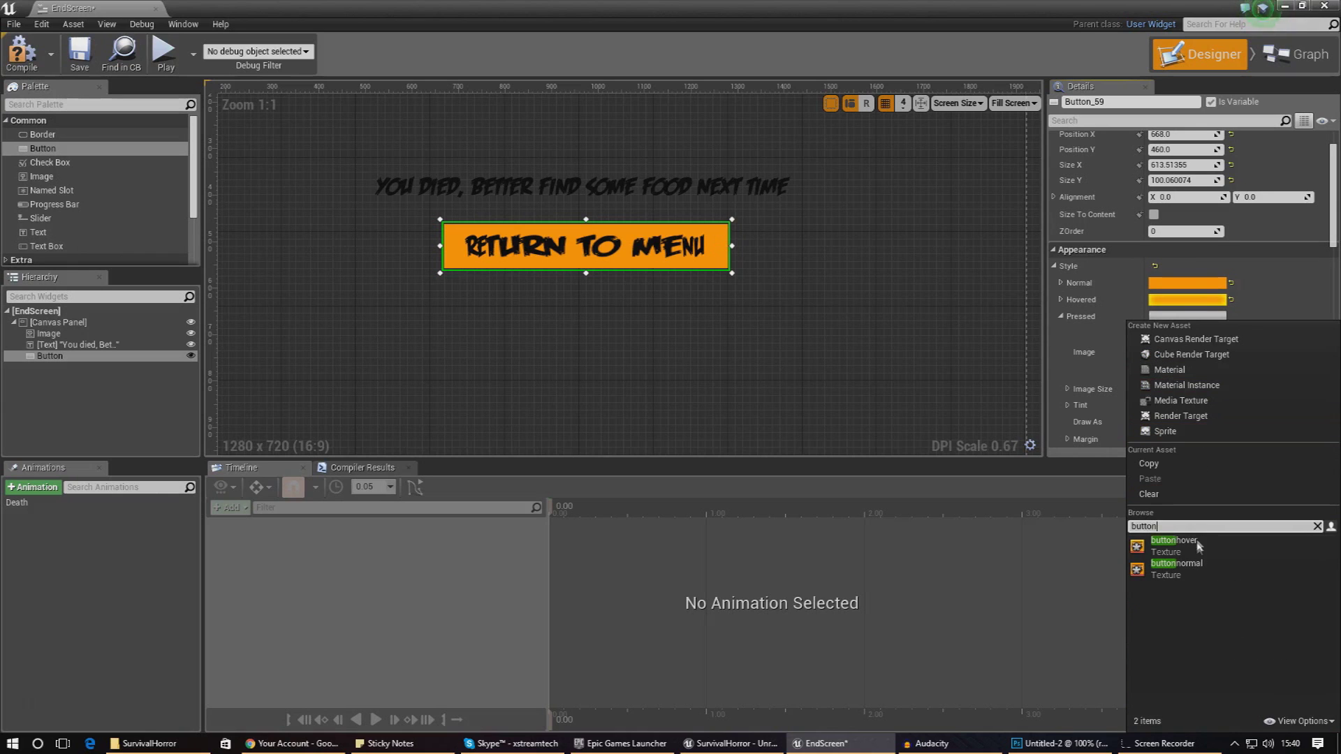
pyautogui.click(1187, 566)
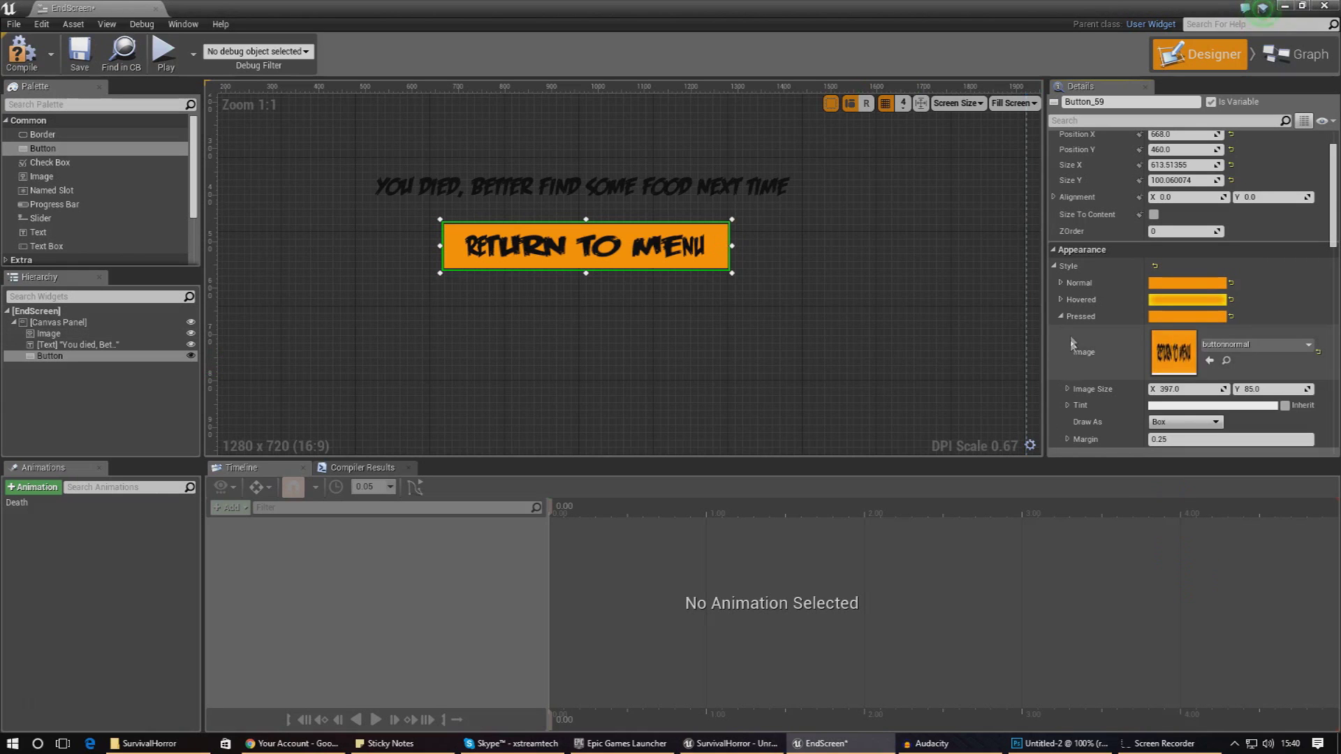
pyautogui.click(1061, 316)
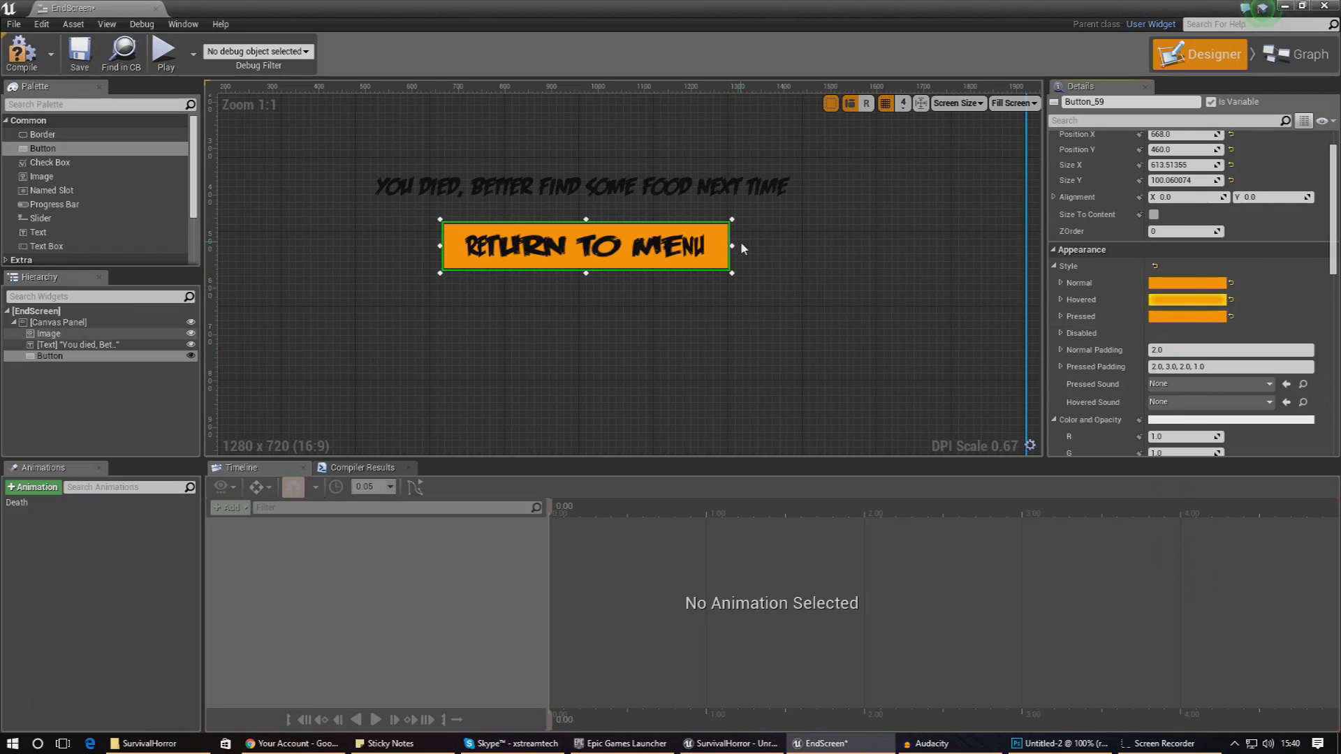
pyautogui.moveTo(731, 246); pyautogui.dragTo(661, 270)
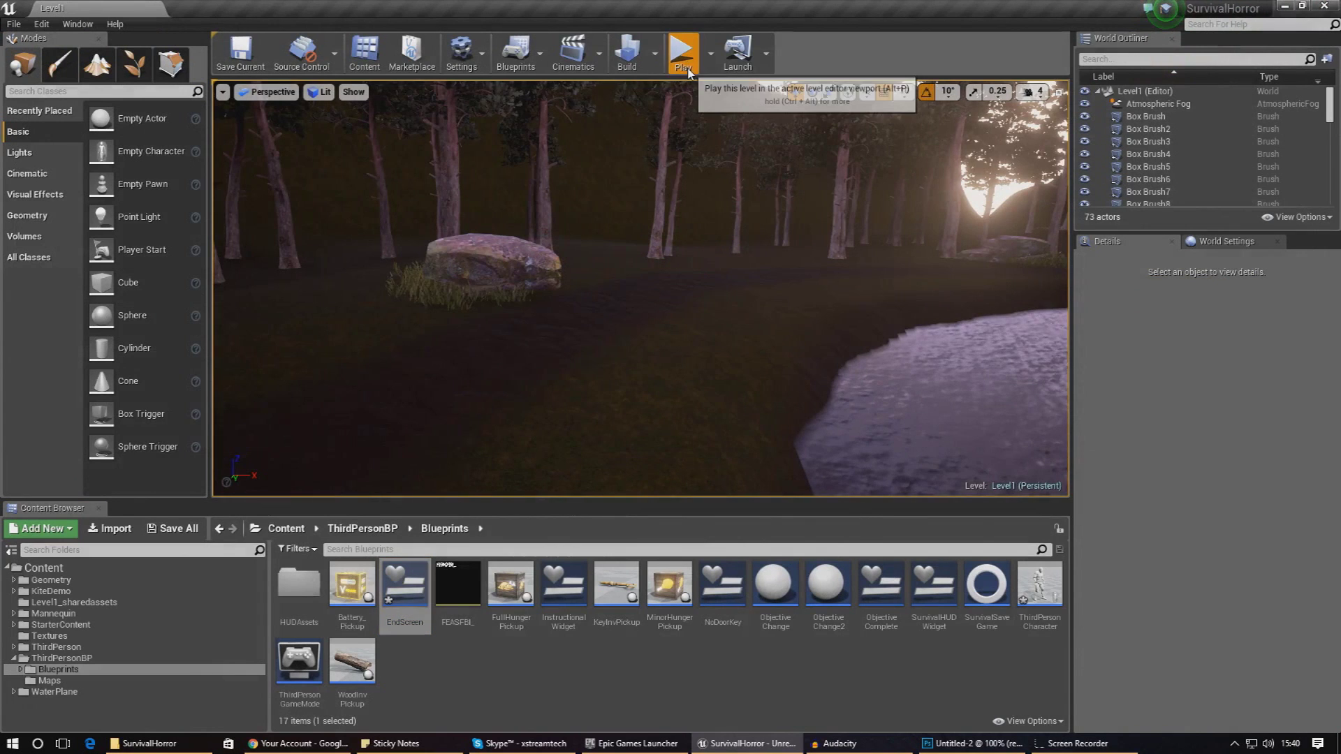
# Step: Play Level1, sprinting around the lake until the character dies, to check the death screen's layout, and end the play session
pyautogui.click(684, 55)
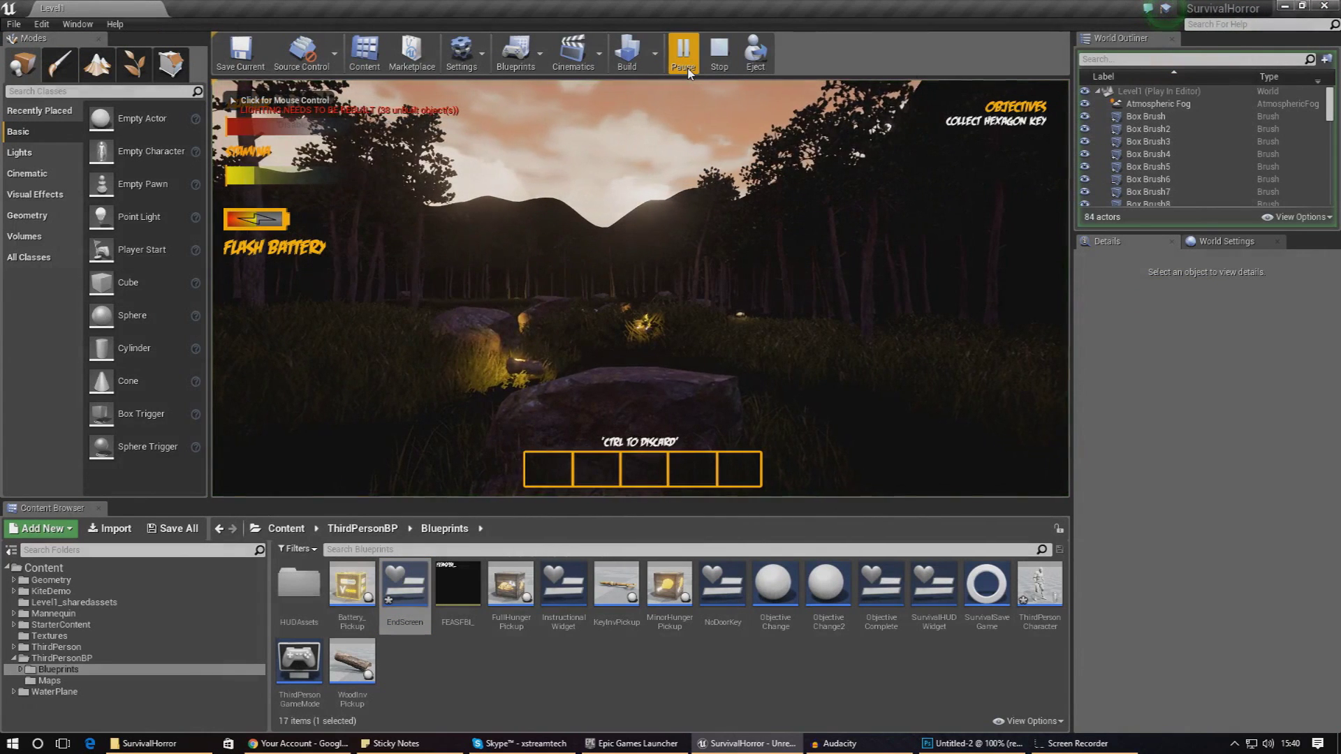
pyautogui.click(670, 209)
pyautogui.hotkey('shift', 'w')
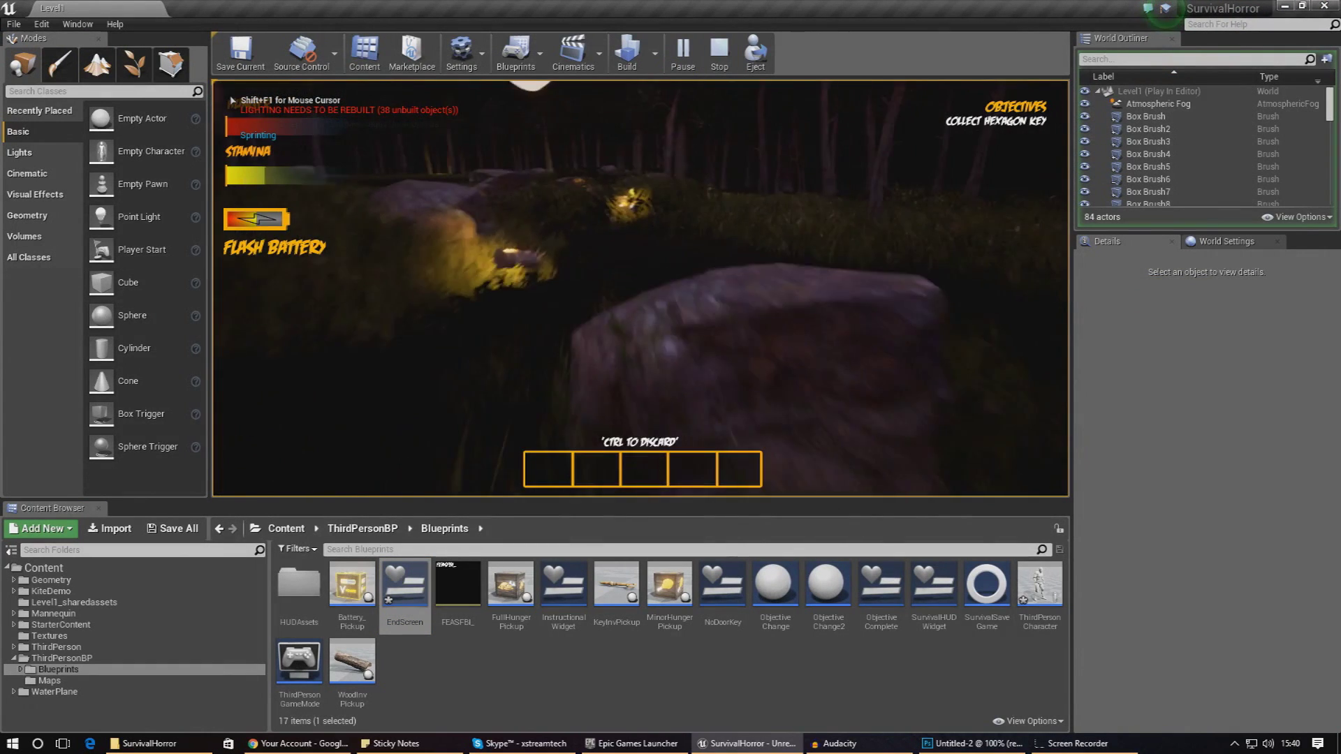
pyautogui.press('w')
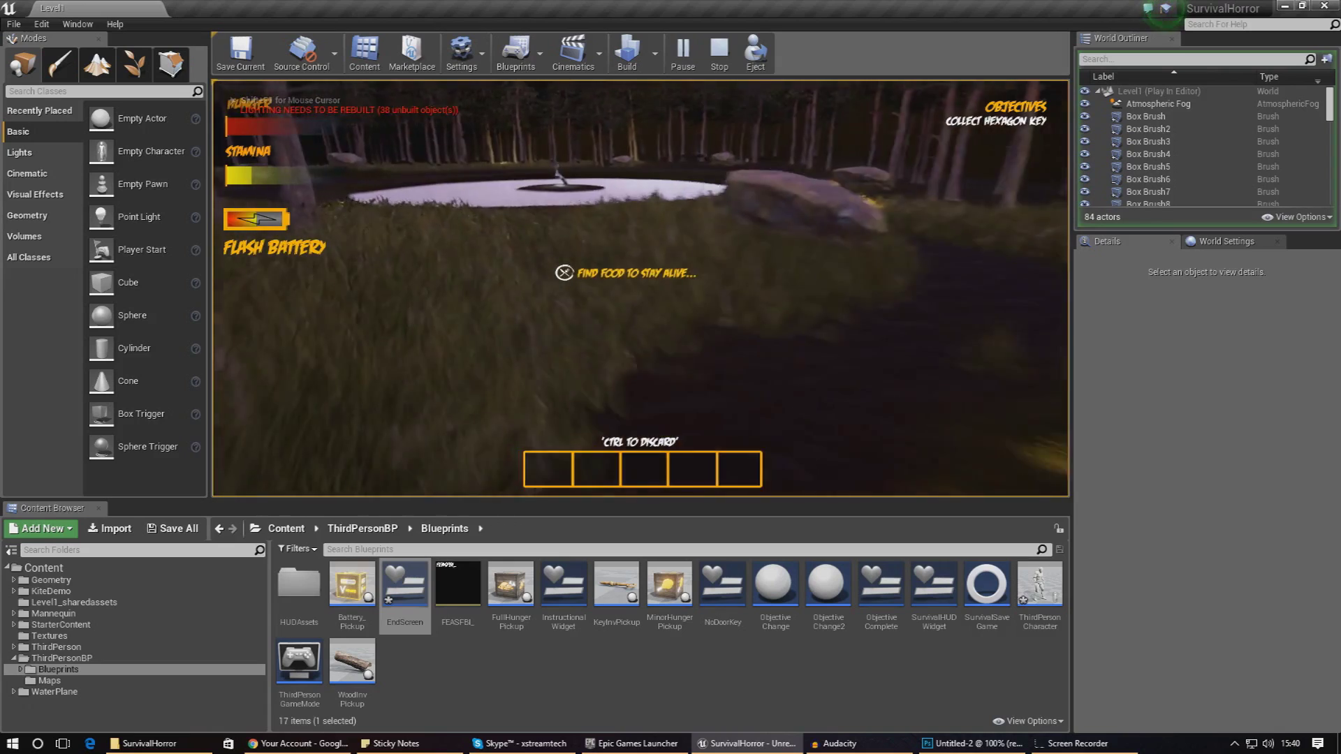
pyautogui.hotkey('shift', 'w')
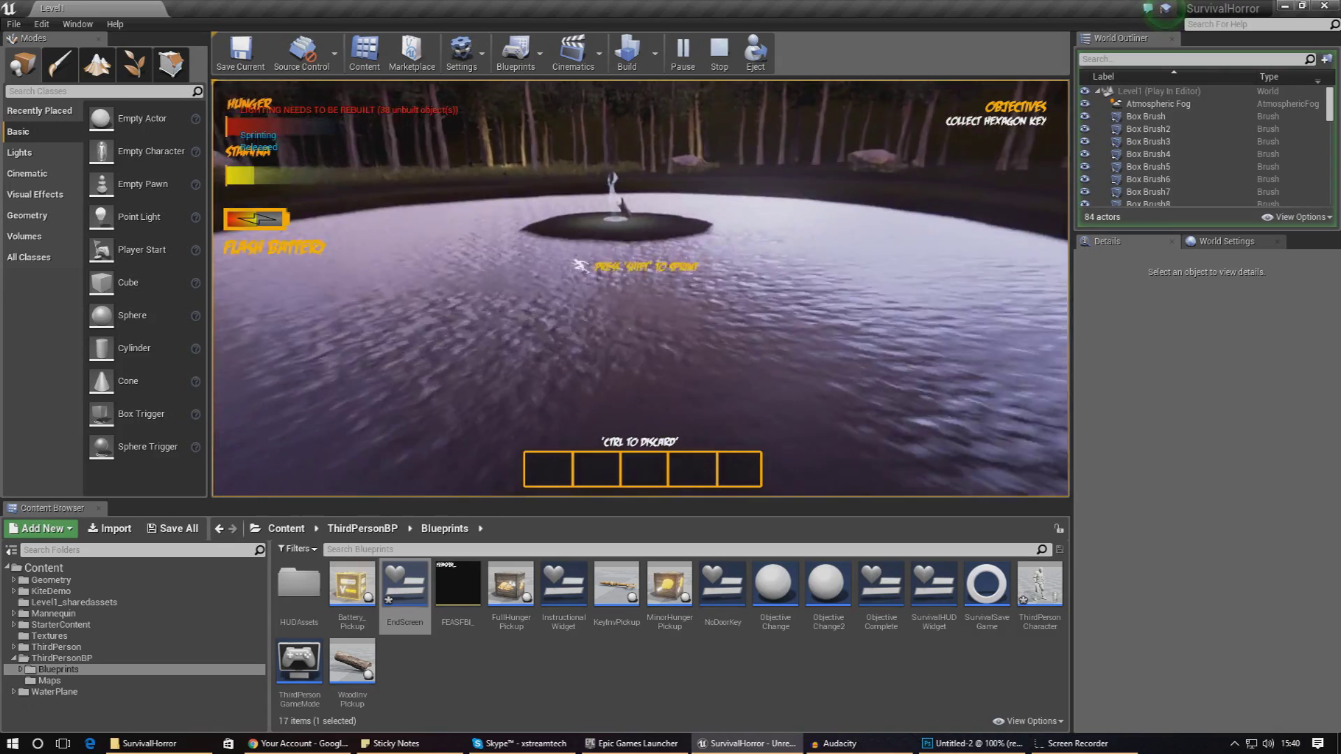
pyautogui.press('w')
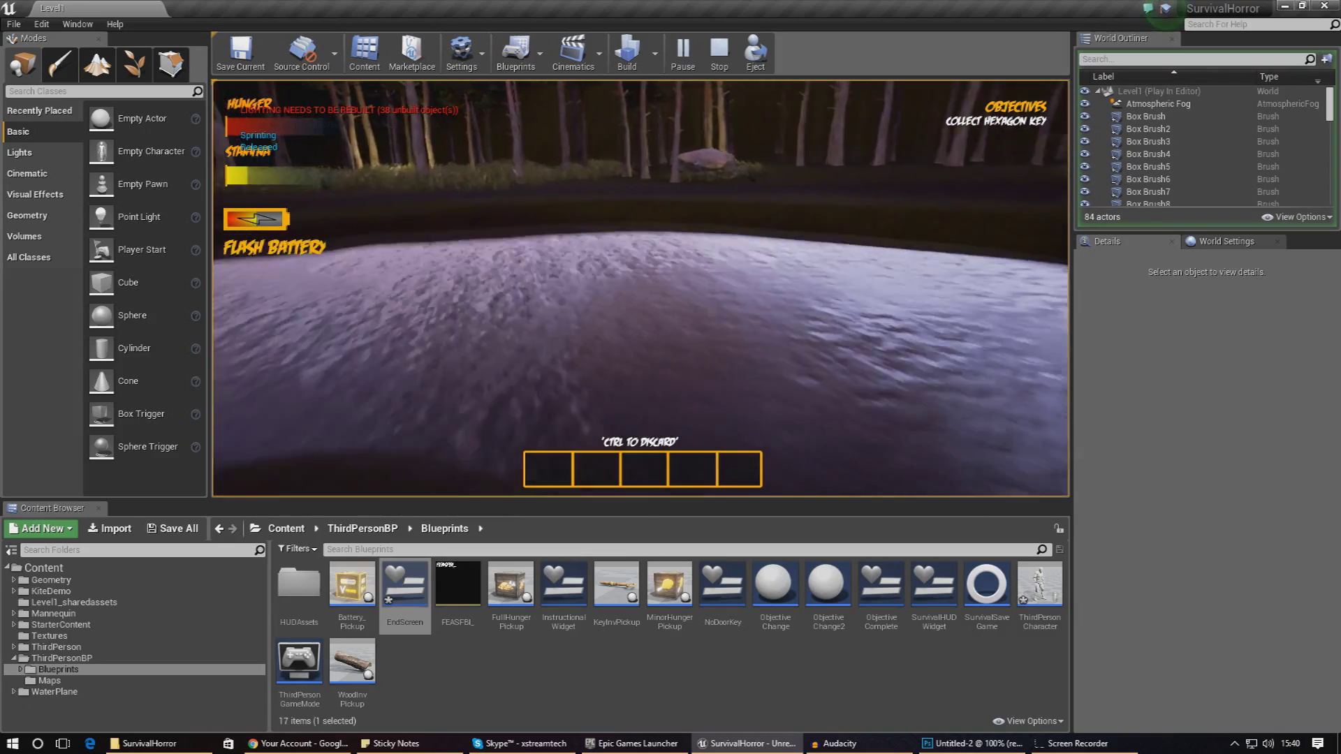
pyautogui.hotkey('shift', 'w')
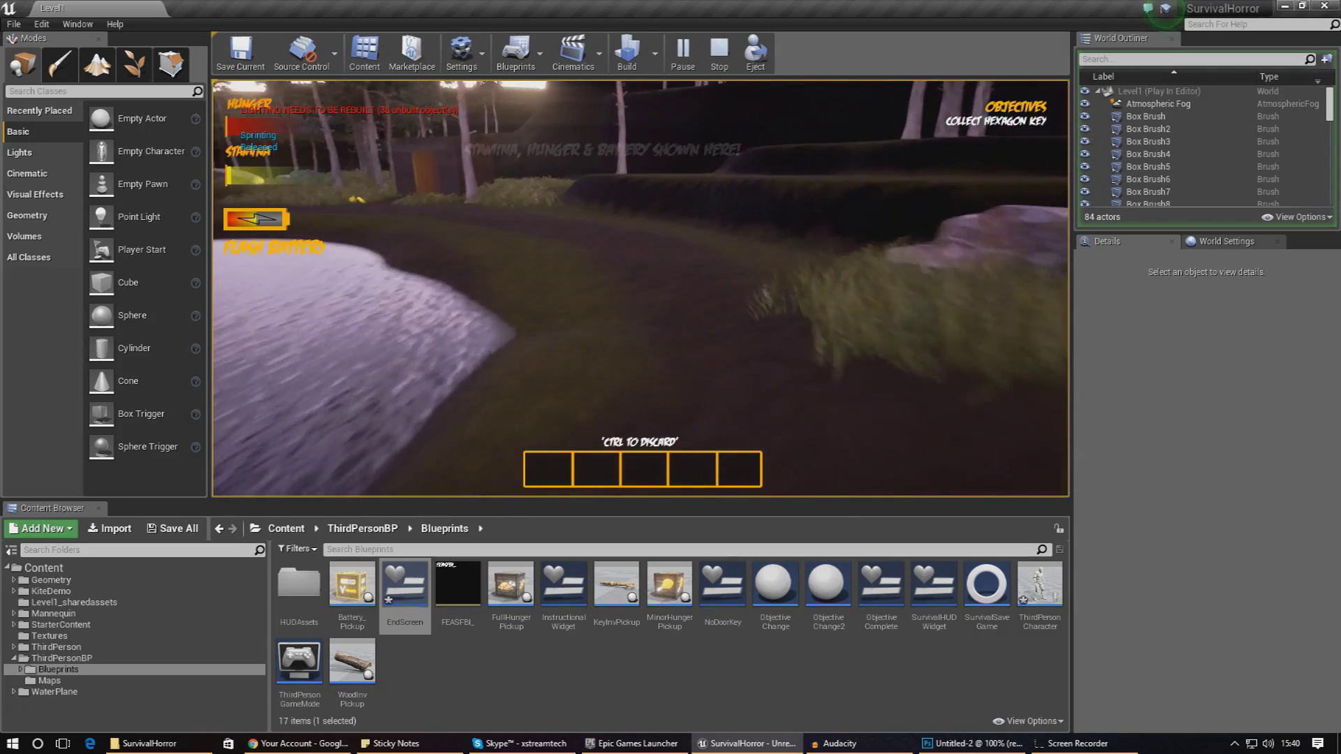
pyautogui.press('w')
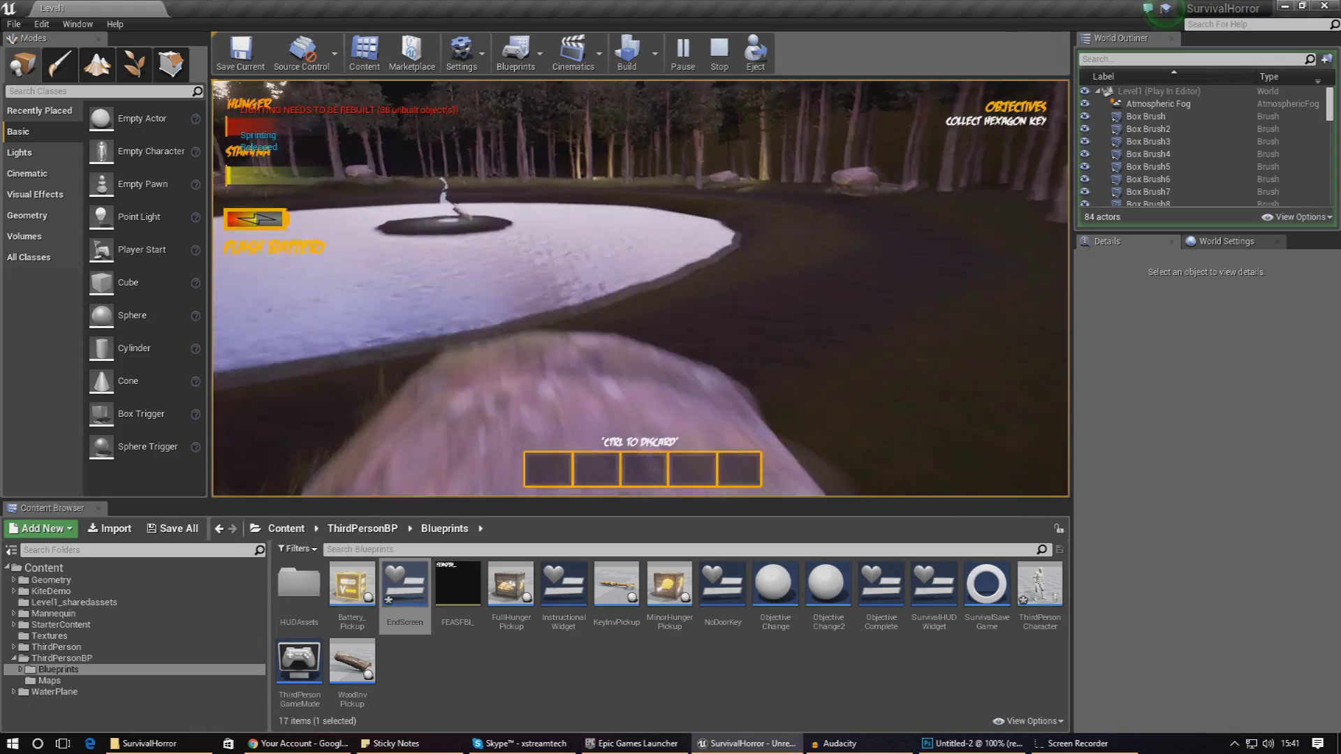
pyautogui.press('shift')
pyautogui.press('w')
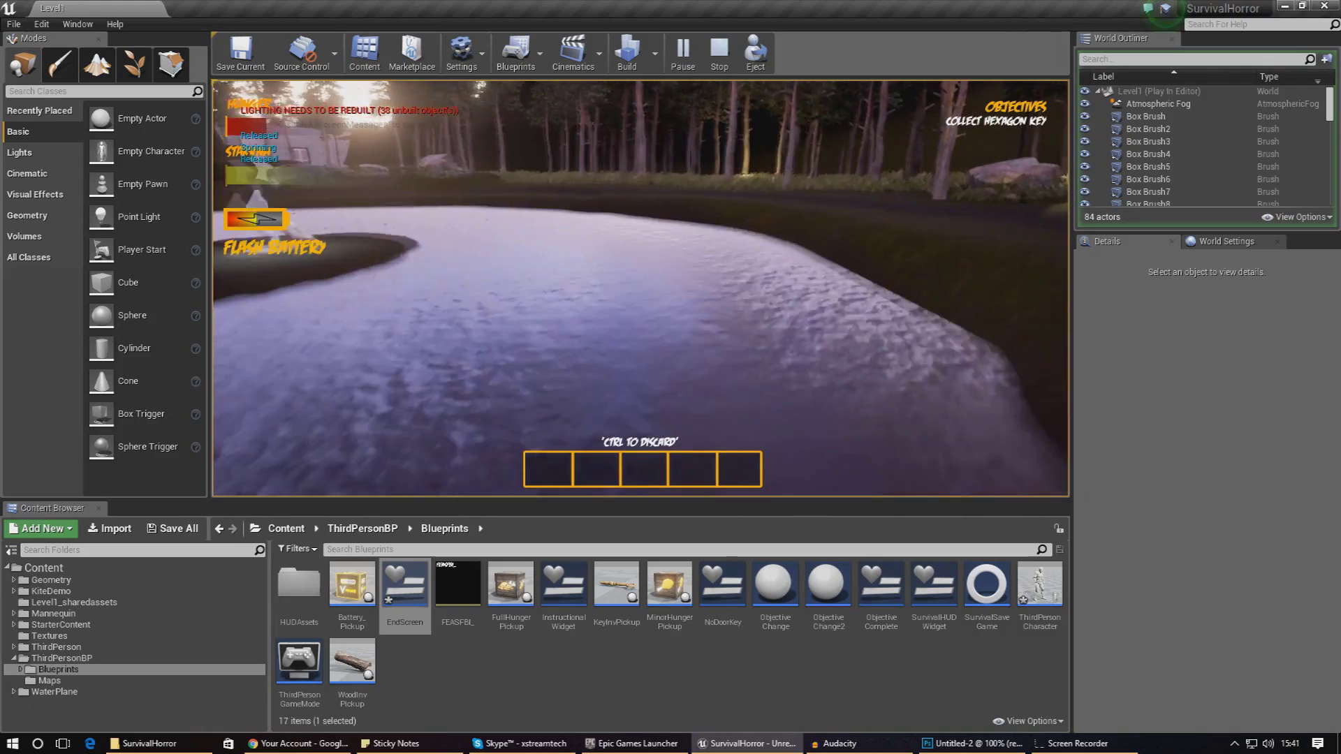
pyautogui.press('shift')
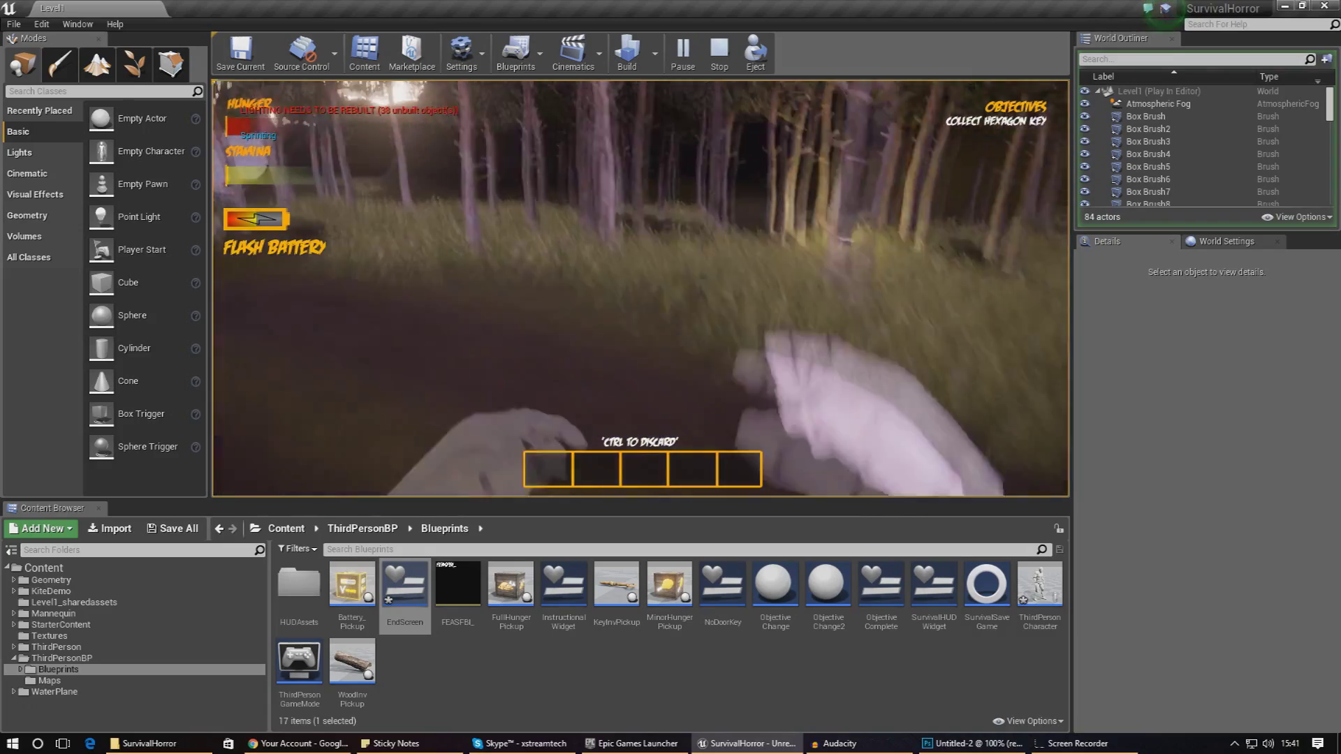
pyautogui.press('shift')
pyautogui.press('w')
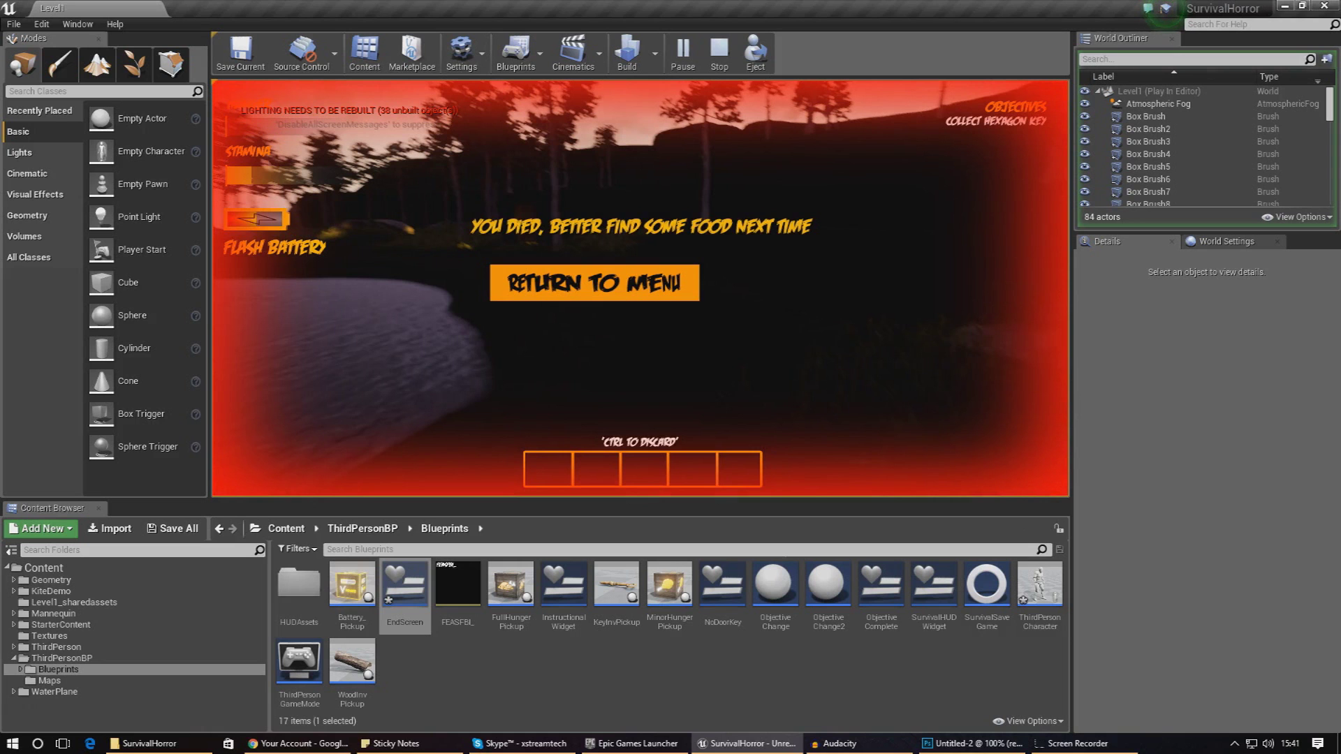
pyautogui.press('Escape')
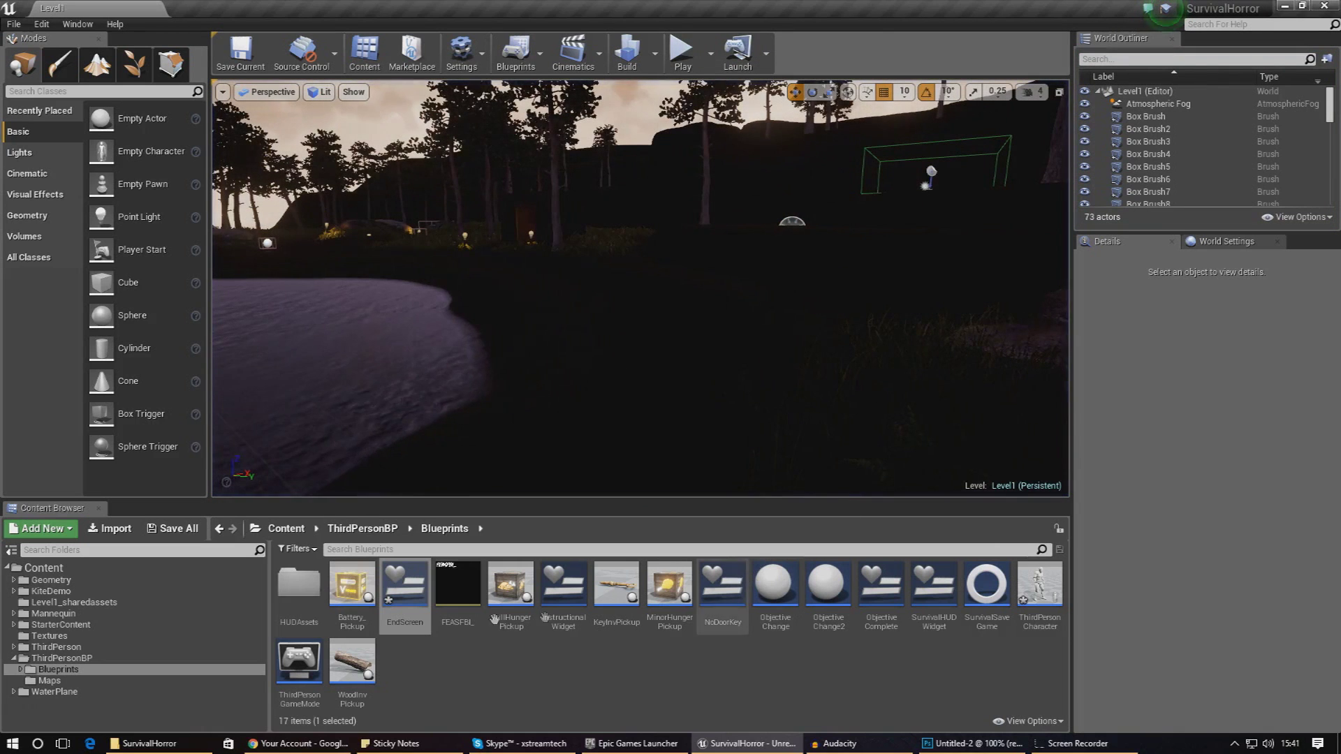
# Step: Reopen the EndScreen widget and anchor the Return to Menu button to the centre of the canvas
pyautogui.click(424, 608)
pyautogui.doubleClick(424, 607)
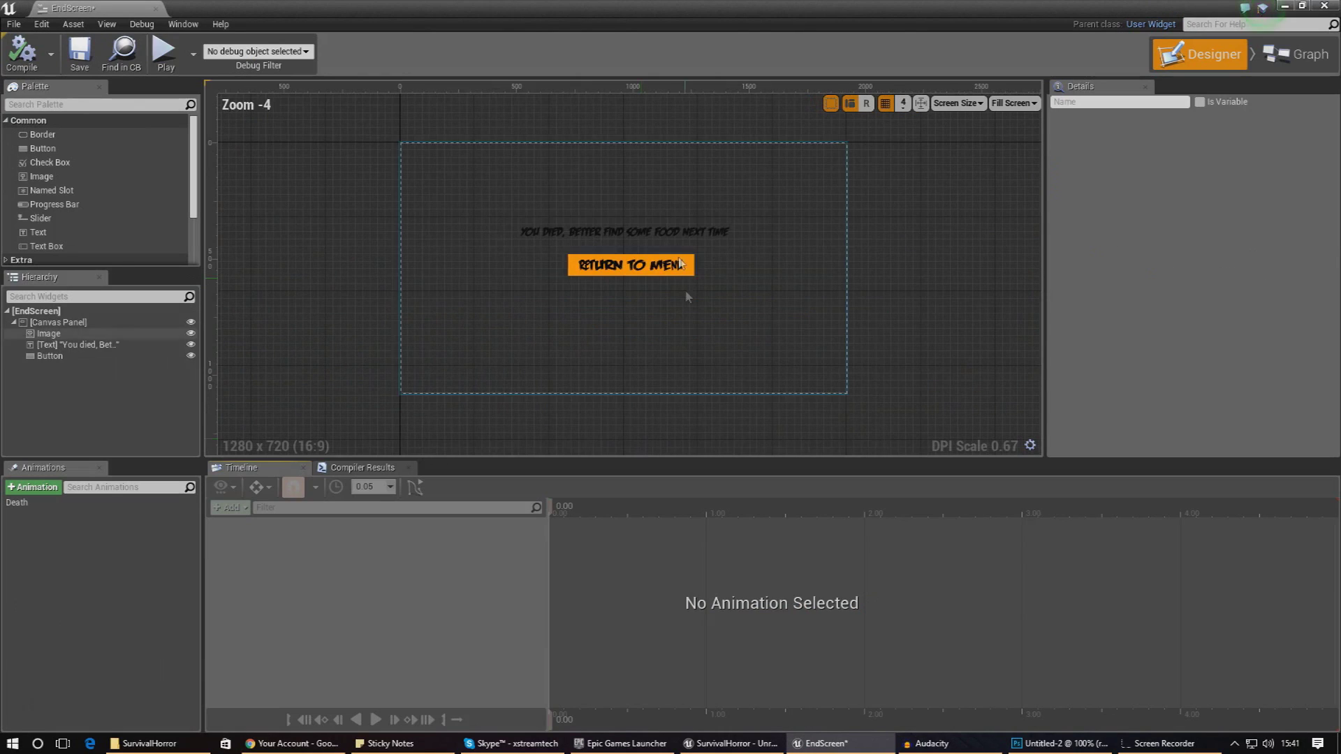
pyautogui.click(679, 265)
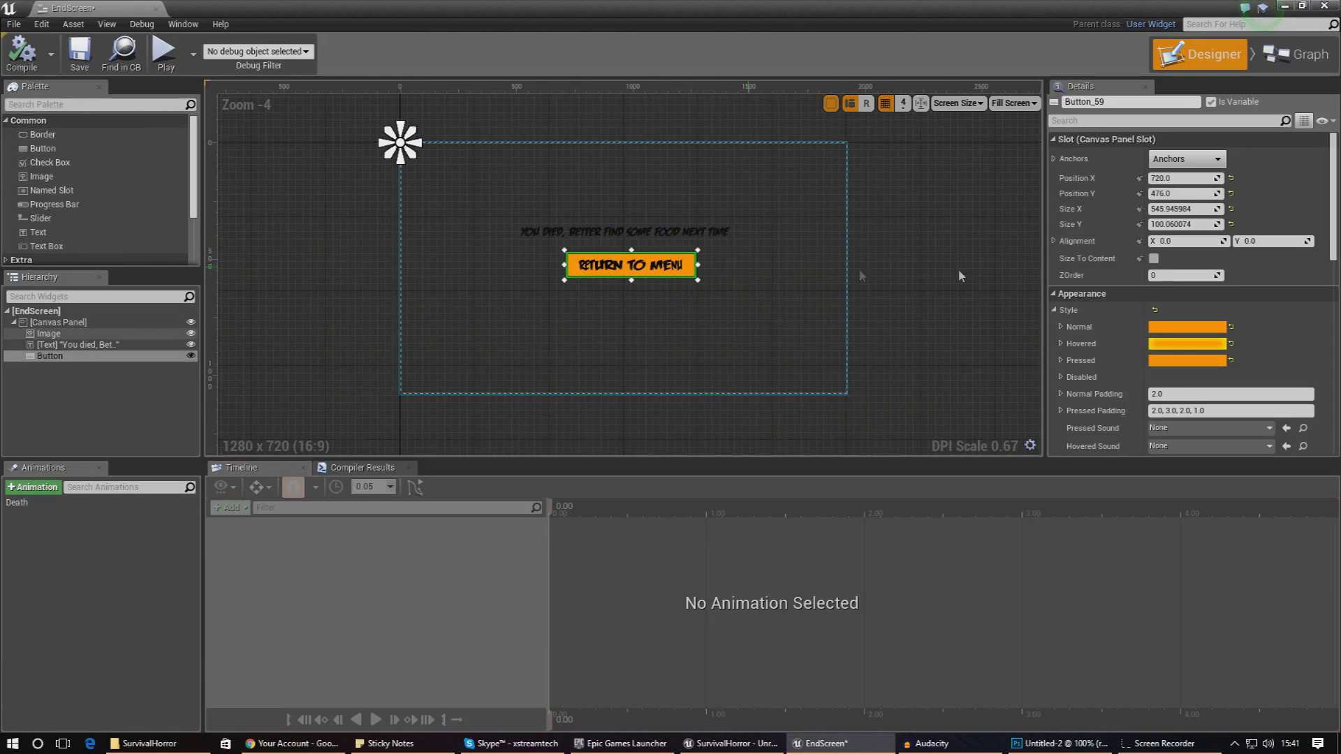
pyautogui.click(1154, 156)
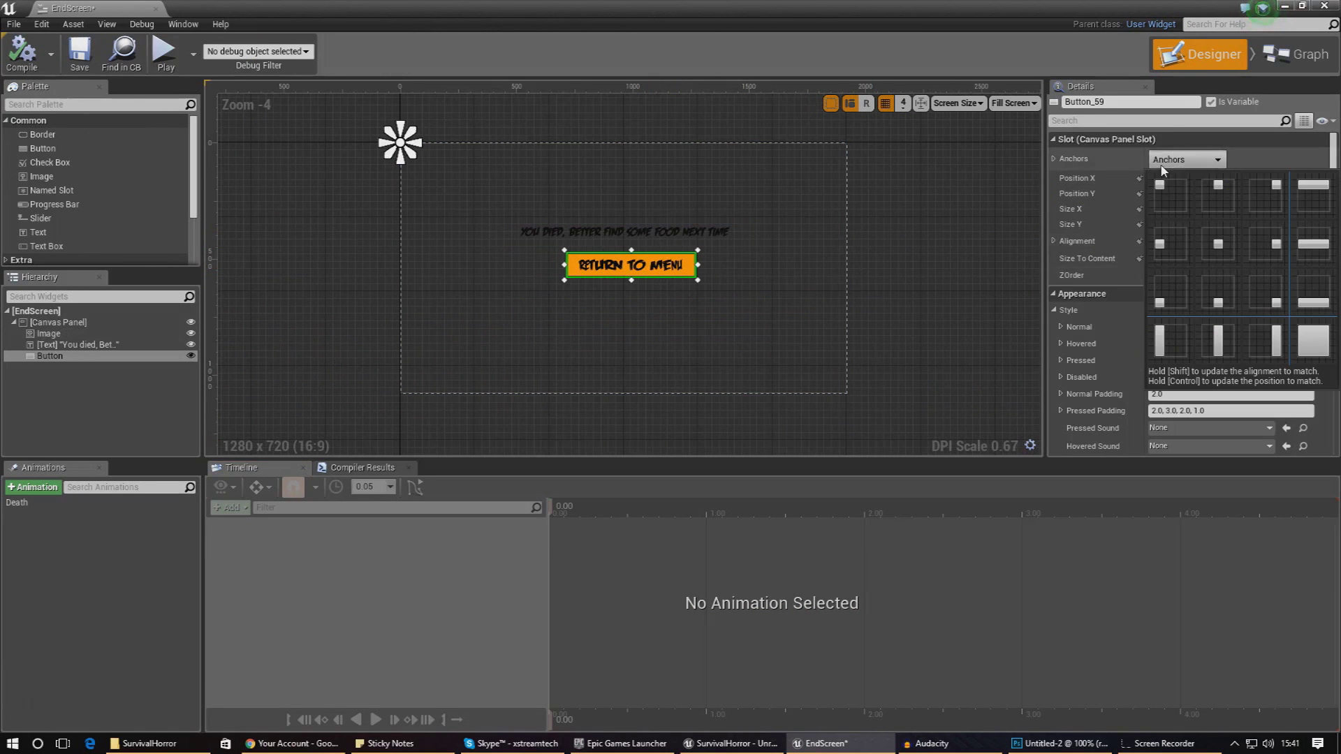
pyautogui.click(1215, 258)
pyautogui.click(726, 286)
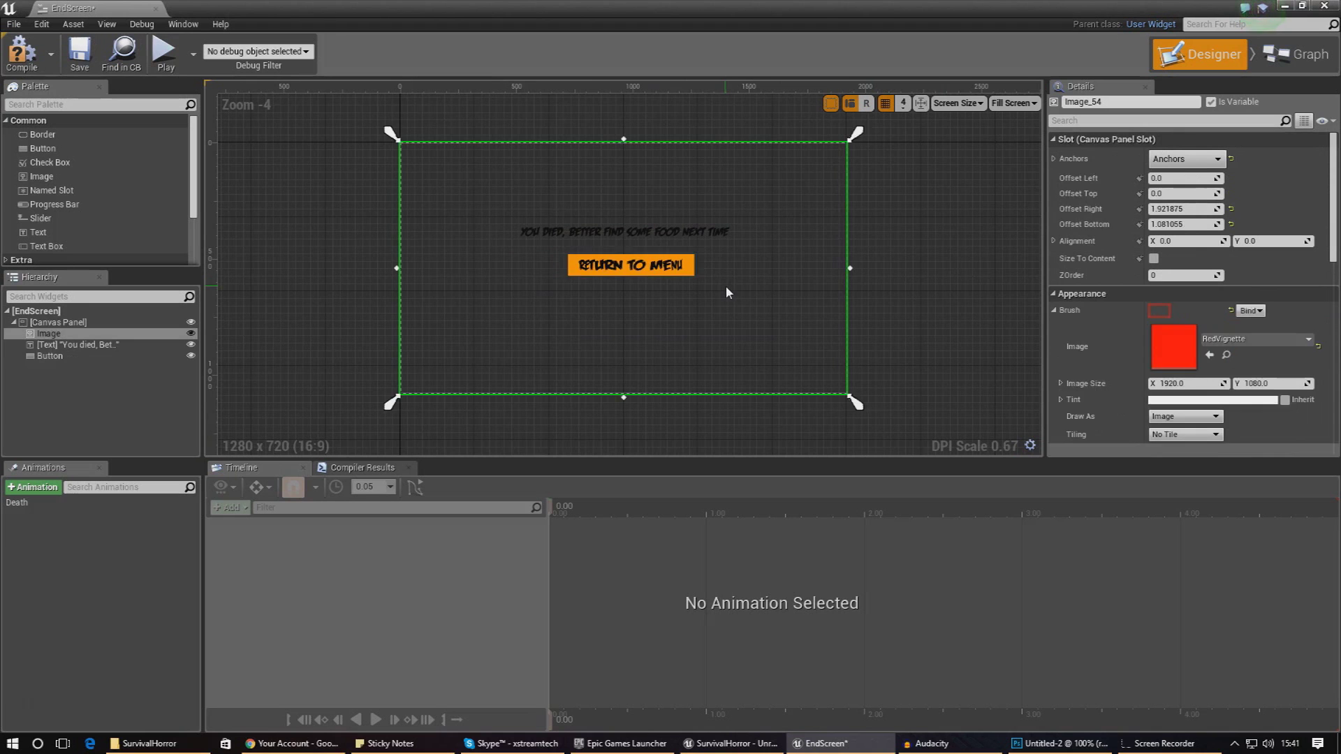
pyautogui.click(691, 267)
pyautogui.scroll(2, 710, 265)
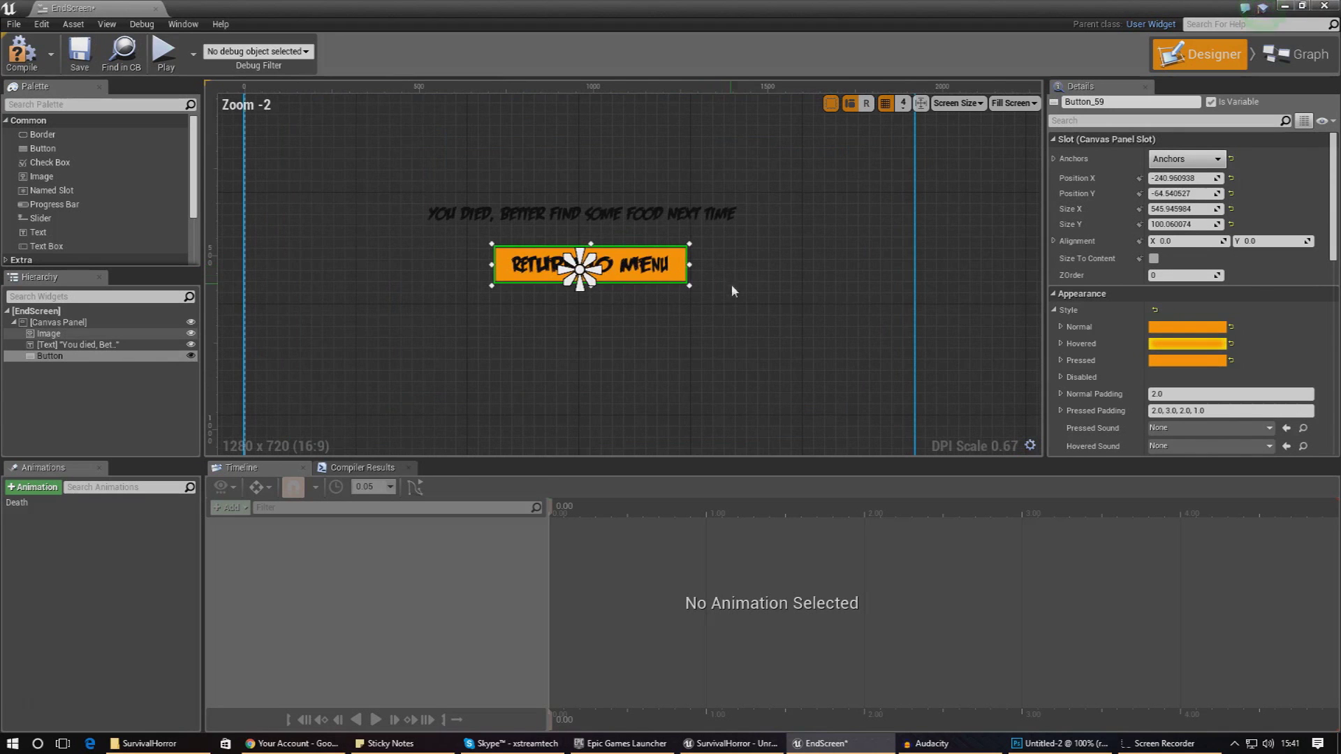
# Step: In EndScreen's event graph, add a Cast To ThirdPersonCharacter node executed after the Play Animation node
pyautogui.click(1296, 55)
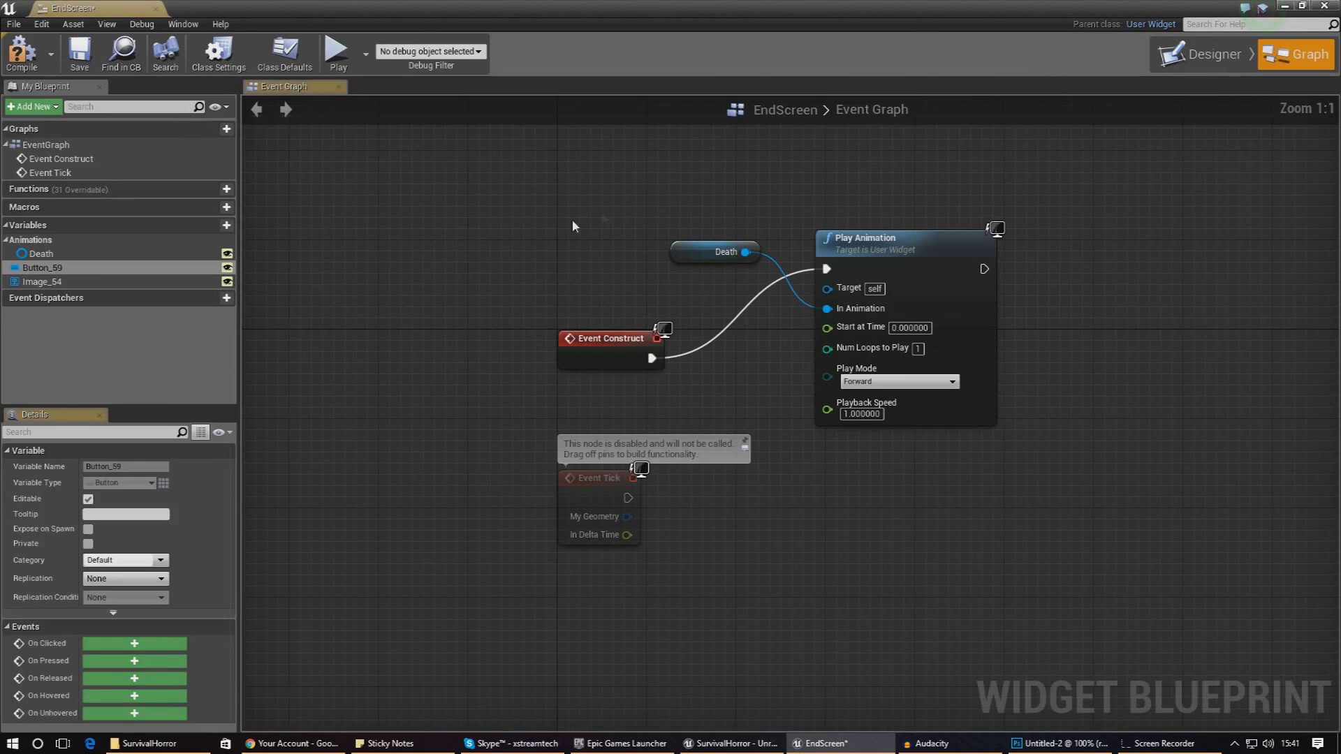
pyautogui.moveTo(773, 249); pyautogui.dragTo(912, 238)
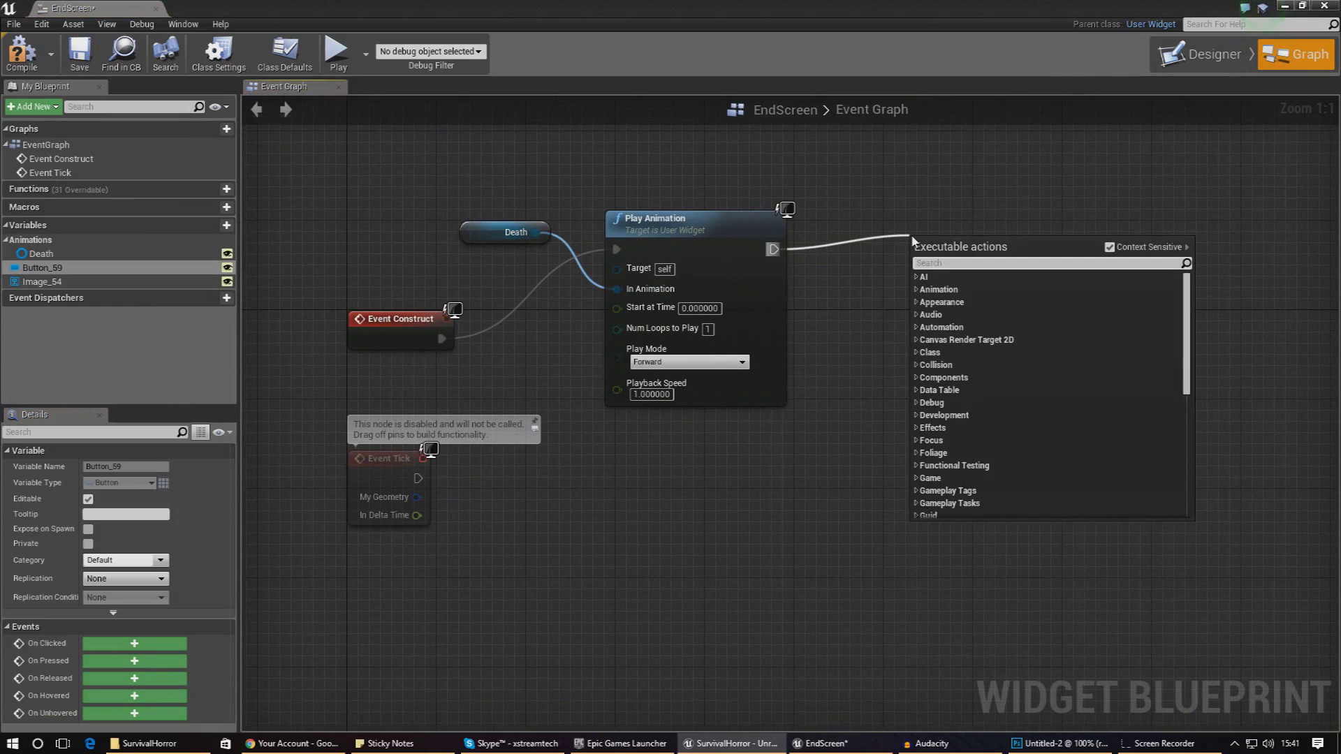
pyautogui.write('set')
pyautogui.press('BackSpace')
pyautogui.press('BackSpace')
pyautogui.press('BackSpace')
pyautogui.write('cast')
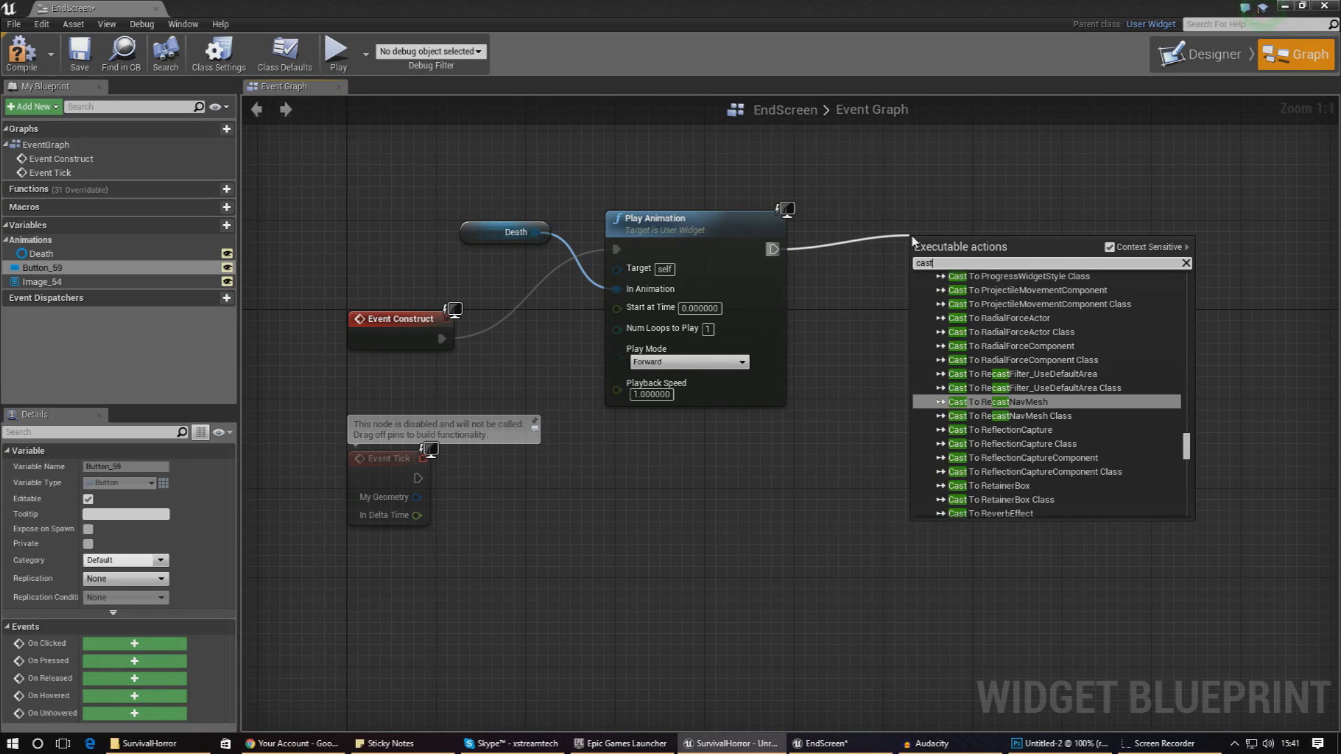
pyautogui.write(' to third')
pyautogui.press('Return')
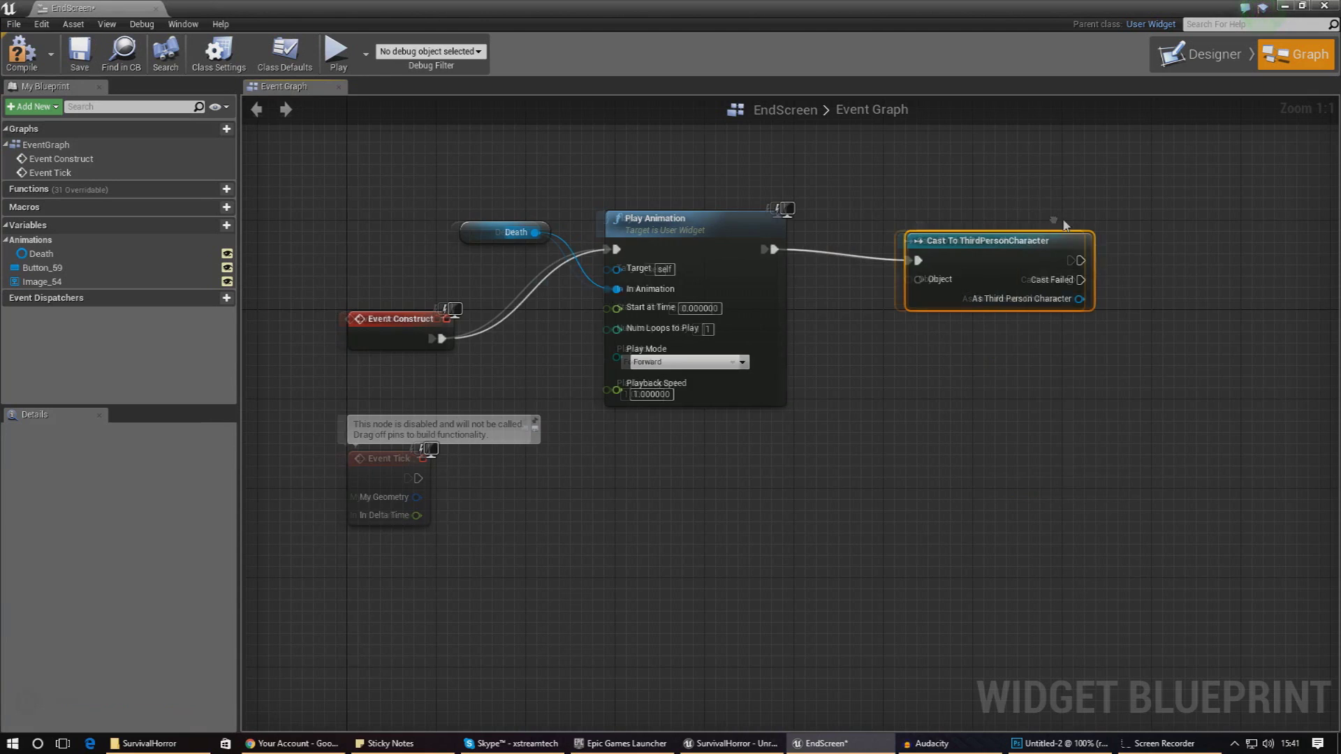
# Step: Search the actions available from the cast's As Third Person Character output for "set mouse" and "show m"
pyautogui.moveTo(1058, 294); pyautogui.dragTo(847, 263, button='right')
pyautogui.moveTo(870, 269); pyautogui.dragTo(1054, 288)
pyautogui.write('set')
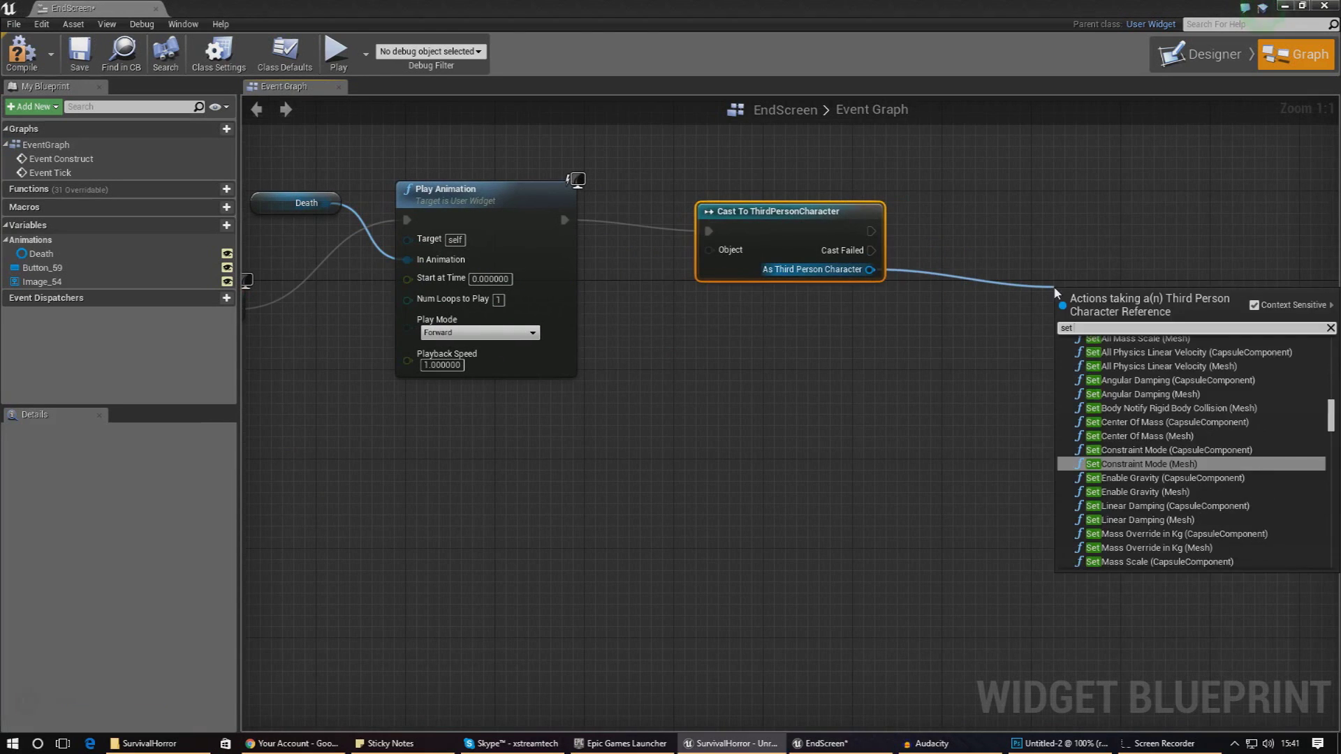
pyautogui.write(' mouse')
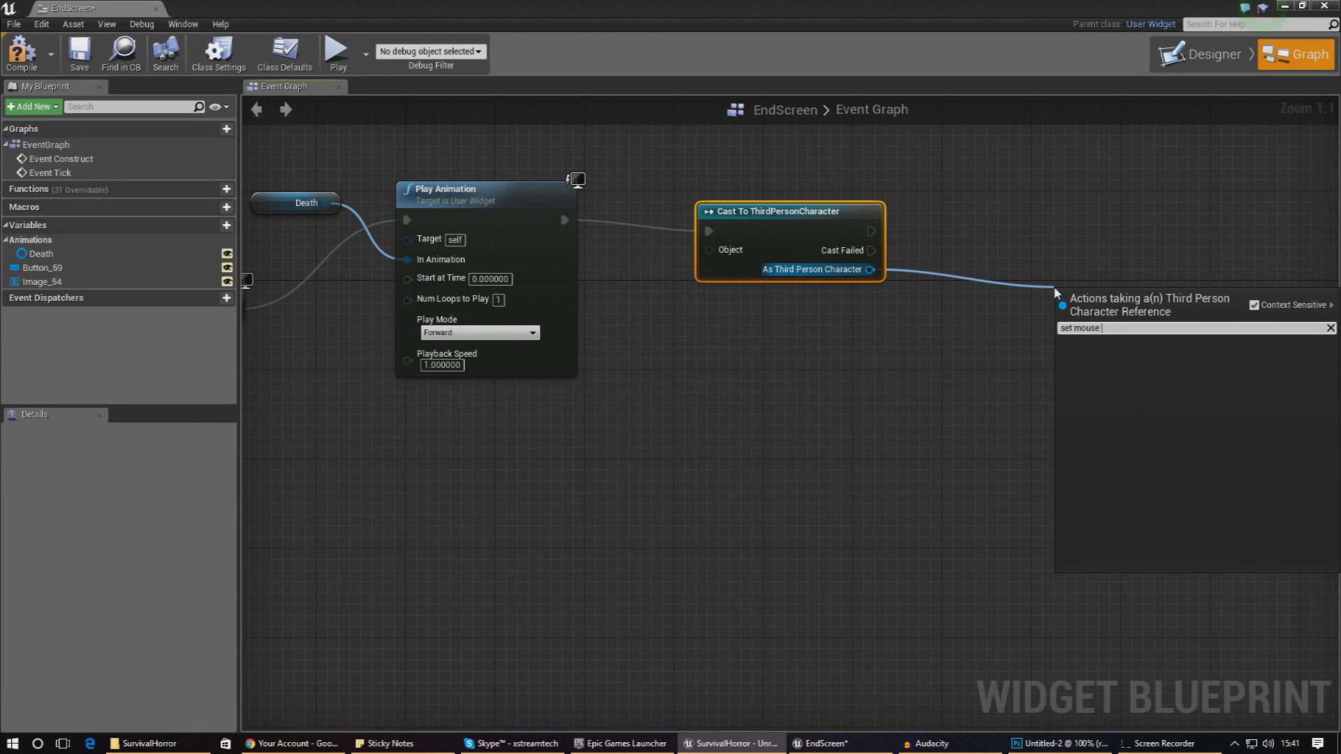
pyautogui.press('BackSpace')
pyautogui.press('BackSpace')
pyautogui.press('BackSpace')
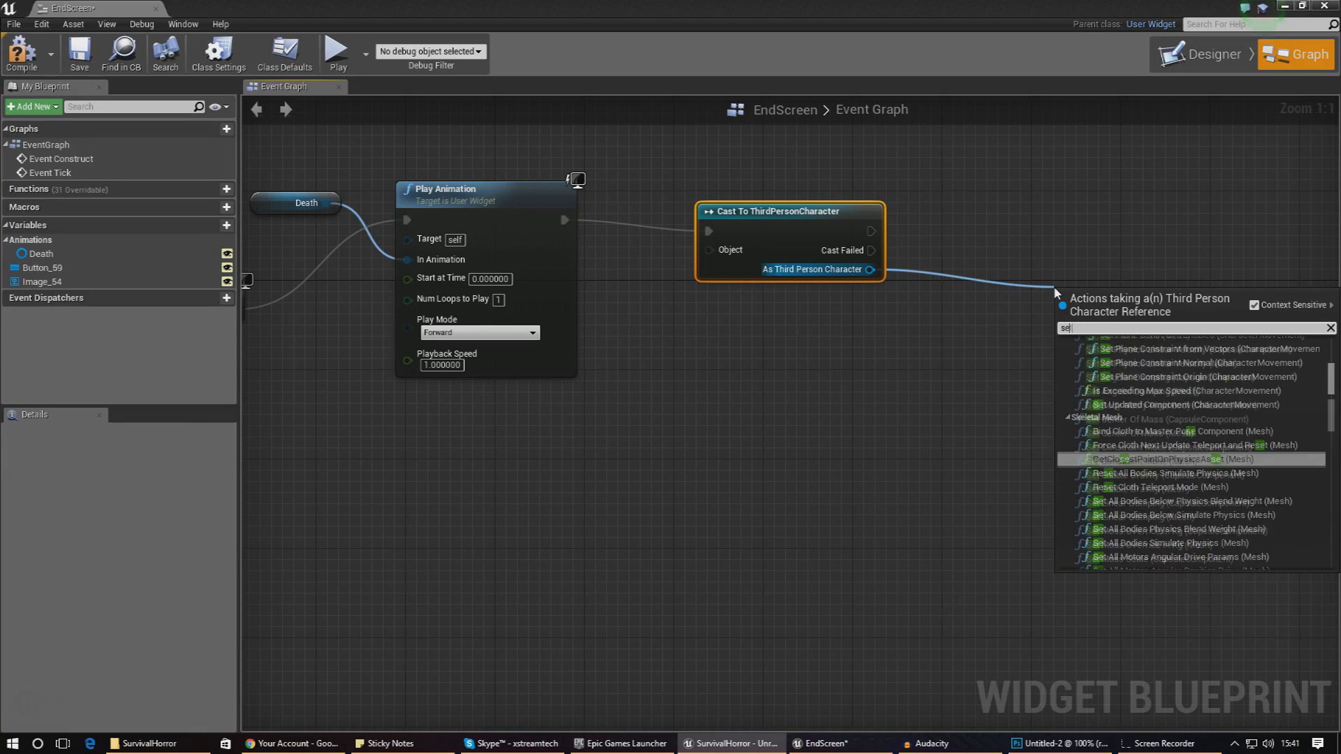
pyautogui.press('BackSpace')
pyautogui.press('BackSpace')
pyautogui.press('BackSpace')
pyautogui.press('BackSpace')
pyautogui.press('BackSpace')
pyautogui.press('BackSpace')
pyautogui.write('show m')
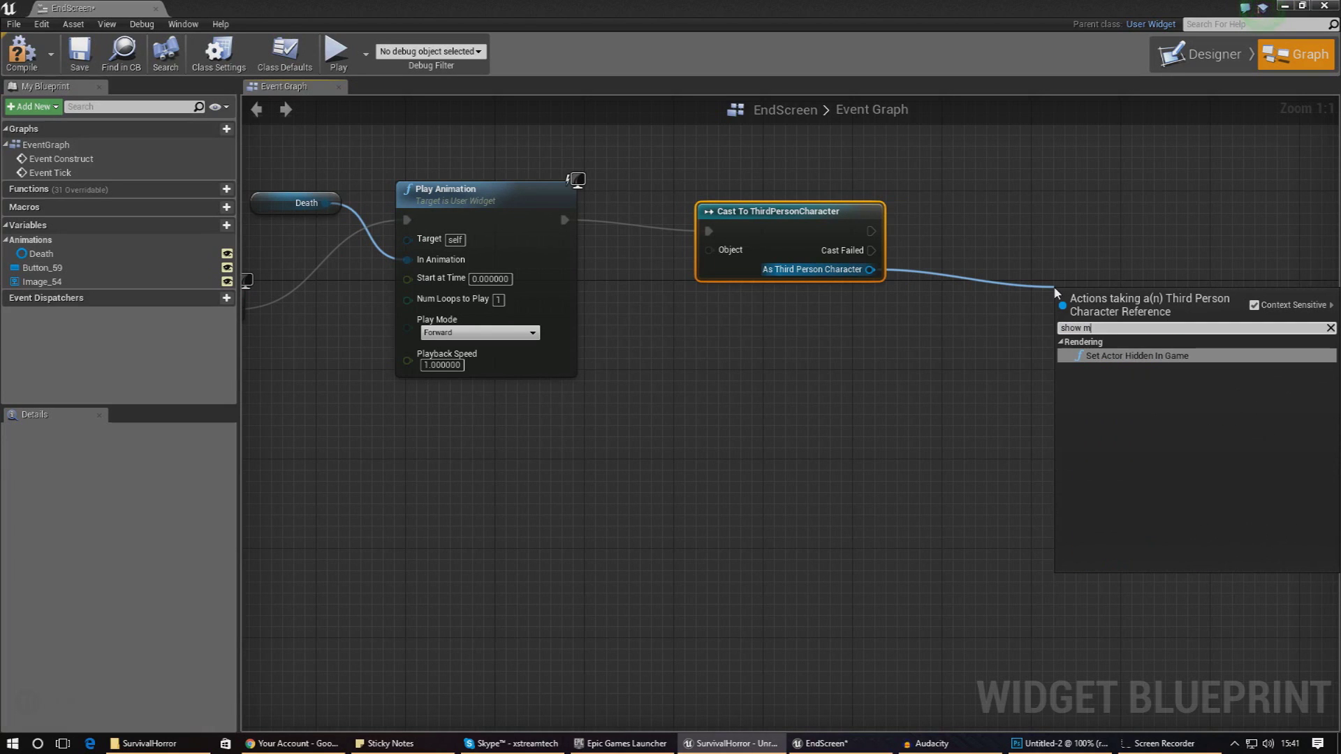
pyautogui.click(1036, 268)
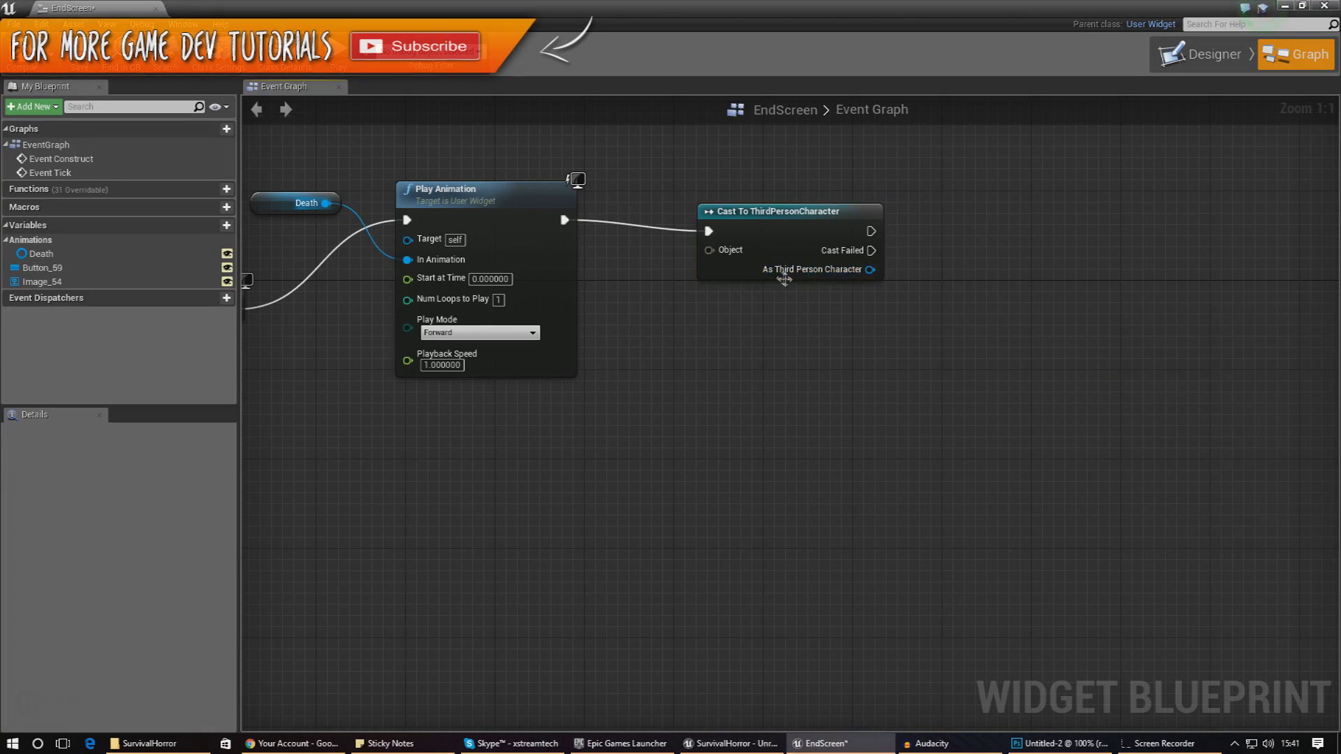
# Step: Delete the Cast To ThirdPersonCharacter node from EndScreen's event graph and close the widget's editor
pyautogui.click(768, 238)
pyautogui.press('Delete')
pyautogui.moveTo(592, 239); pyautogui.dragTo(858, 346, button='right')
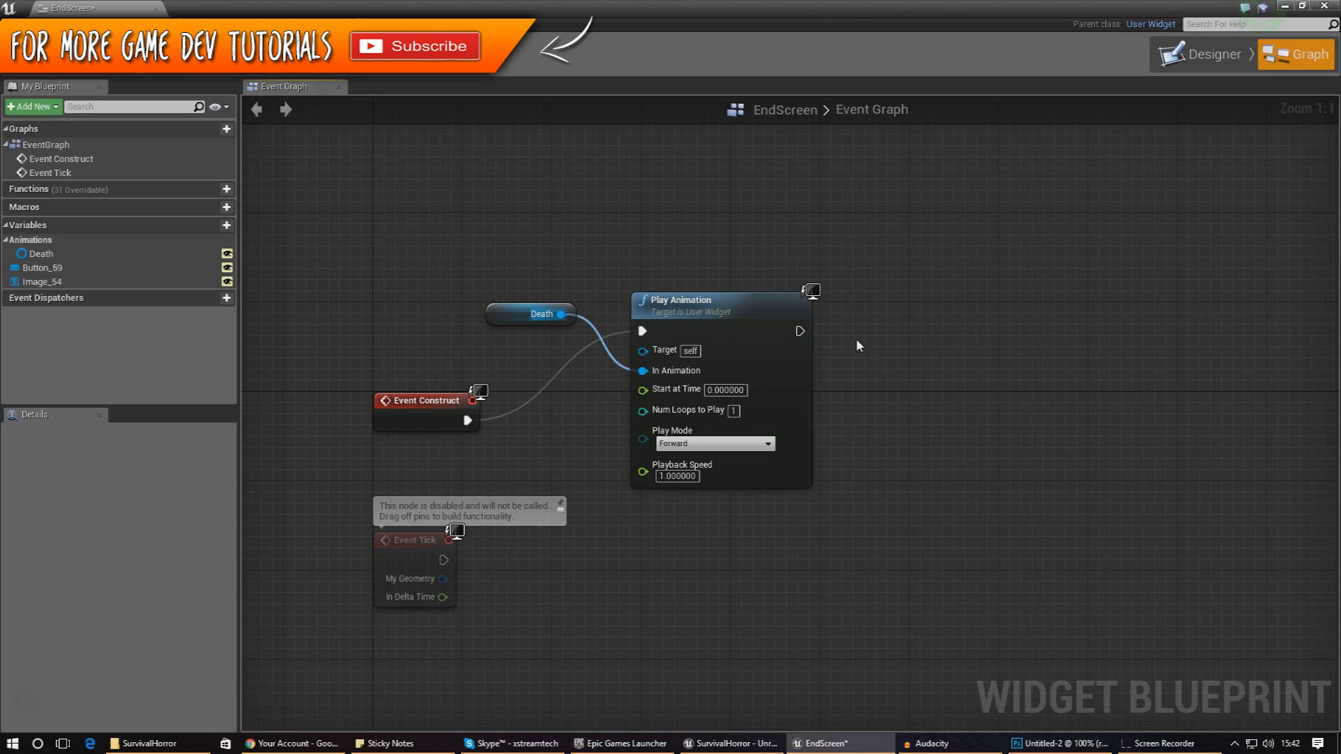
pyautogui.press('super+Down')
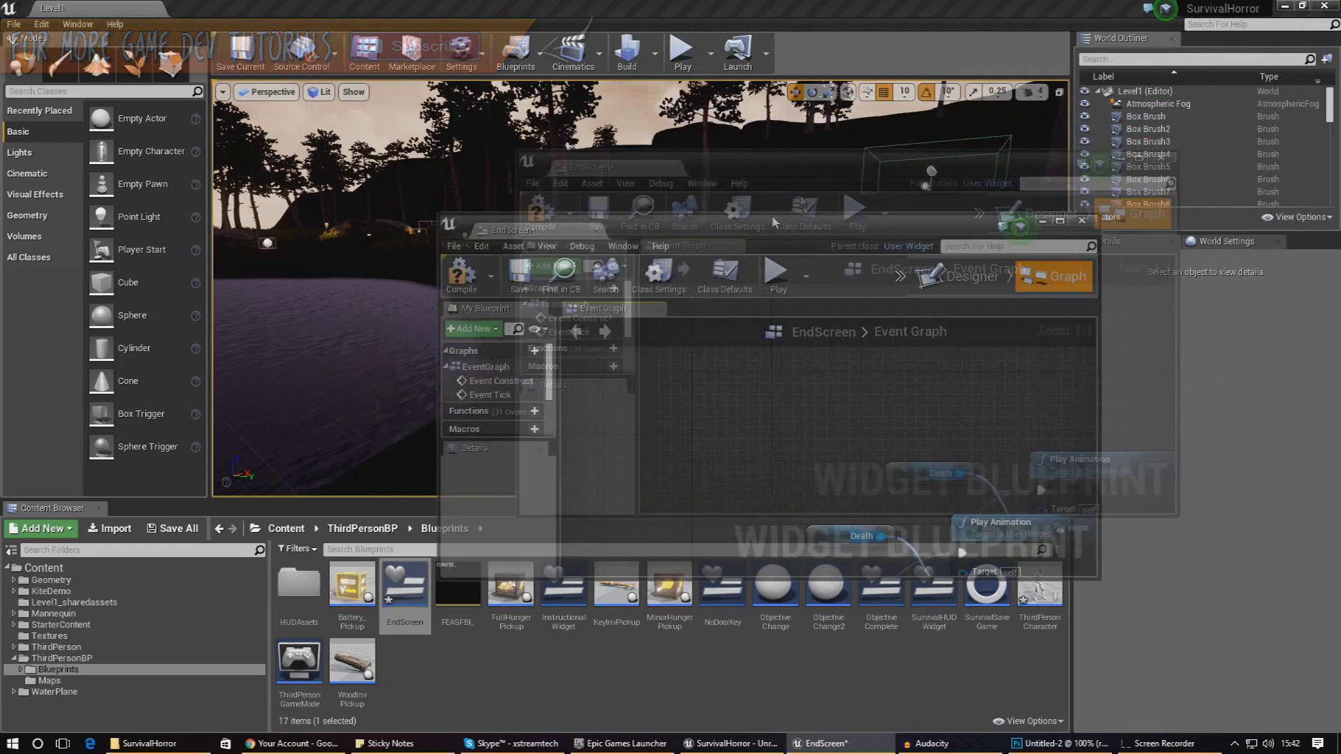
pyautogui.click(1067, 226)
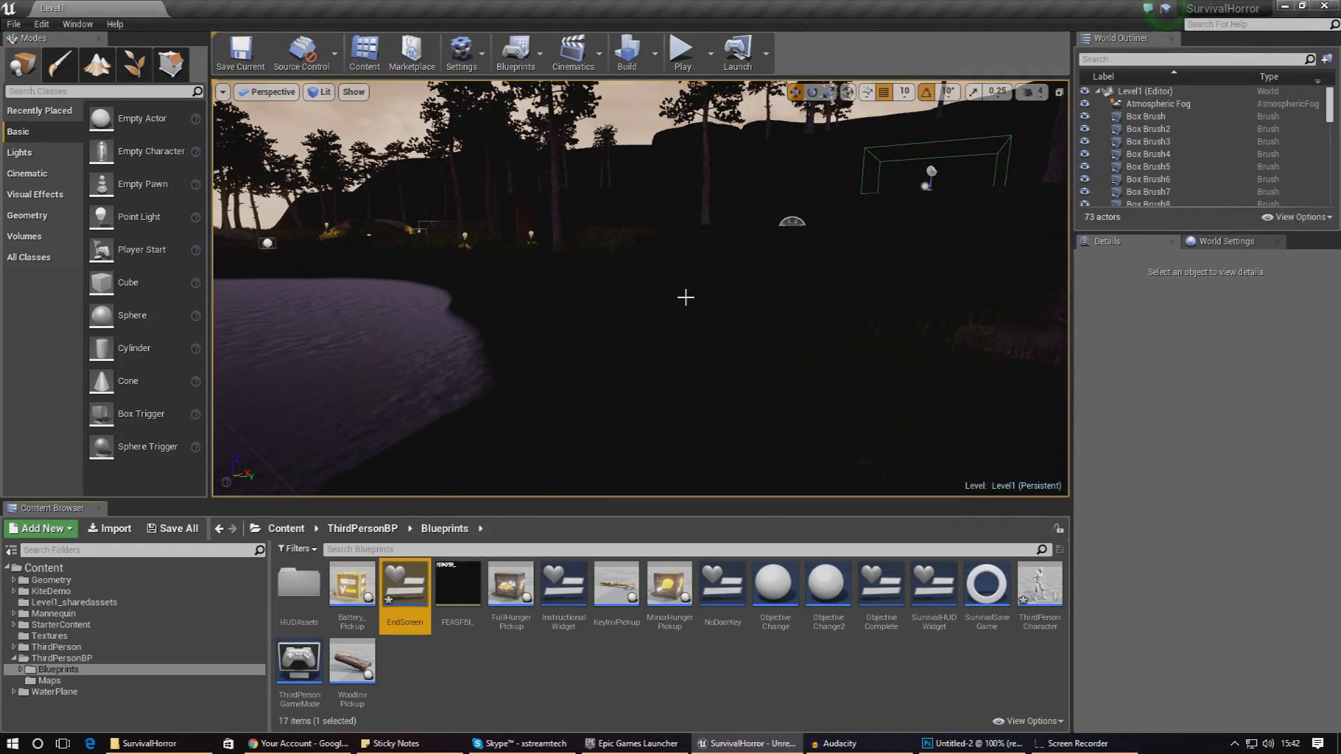